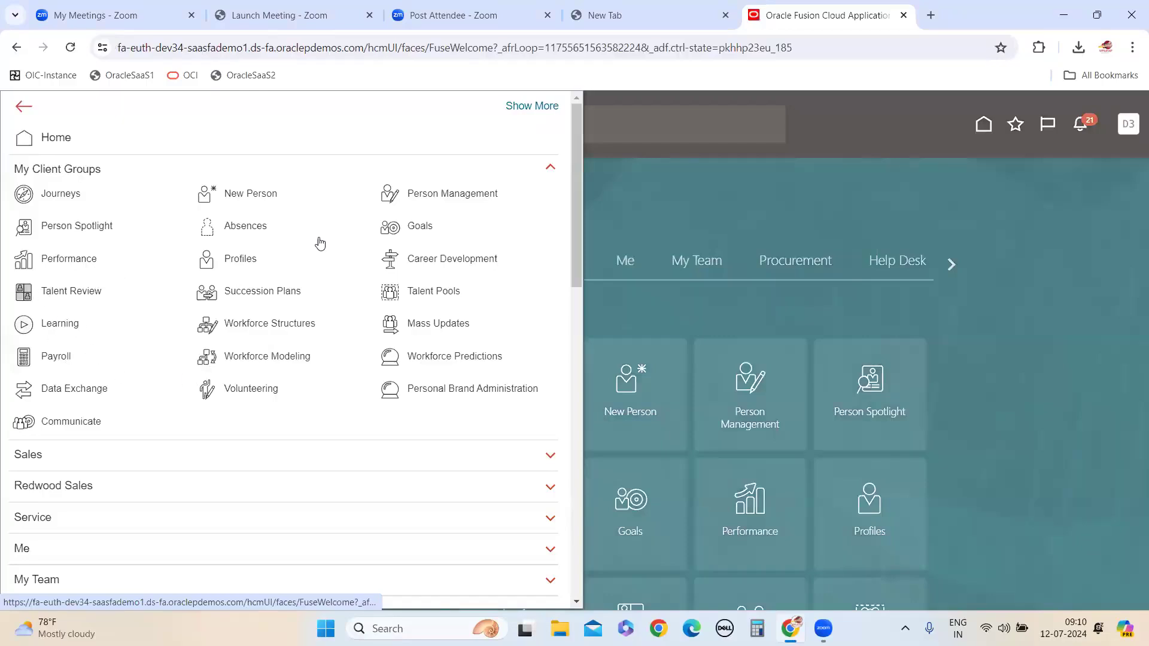
# Open Reports and Analytics from the Tools group and browse its catalog
pyautogui.scroll(-15, 282, 413)
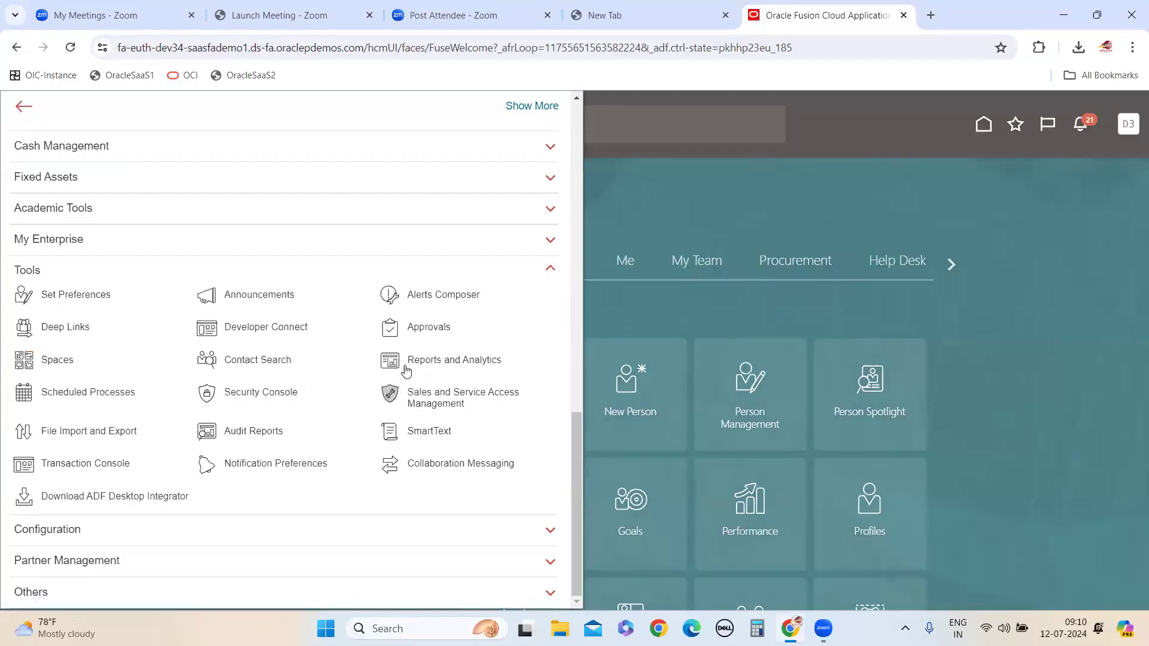
pyautogui.click(405, 366)
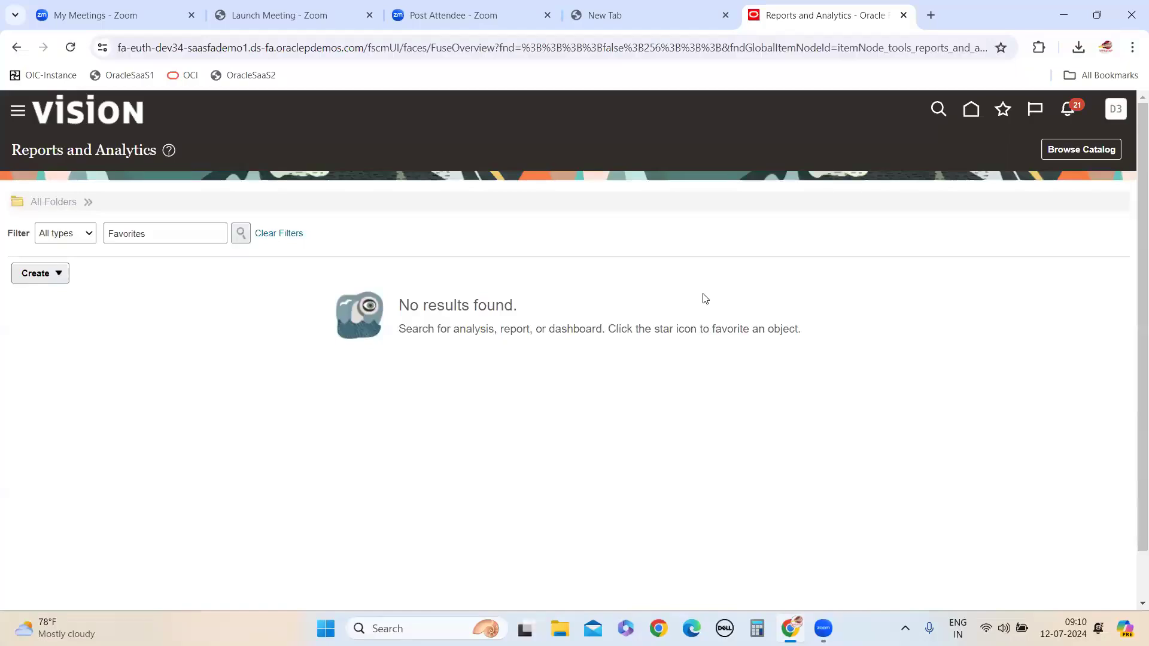
pyautogui.click(1071, 154)
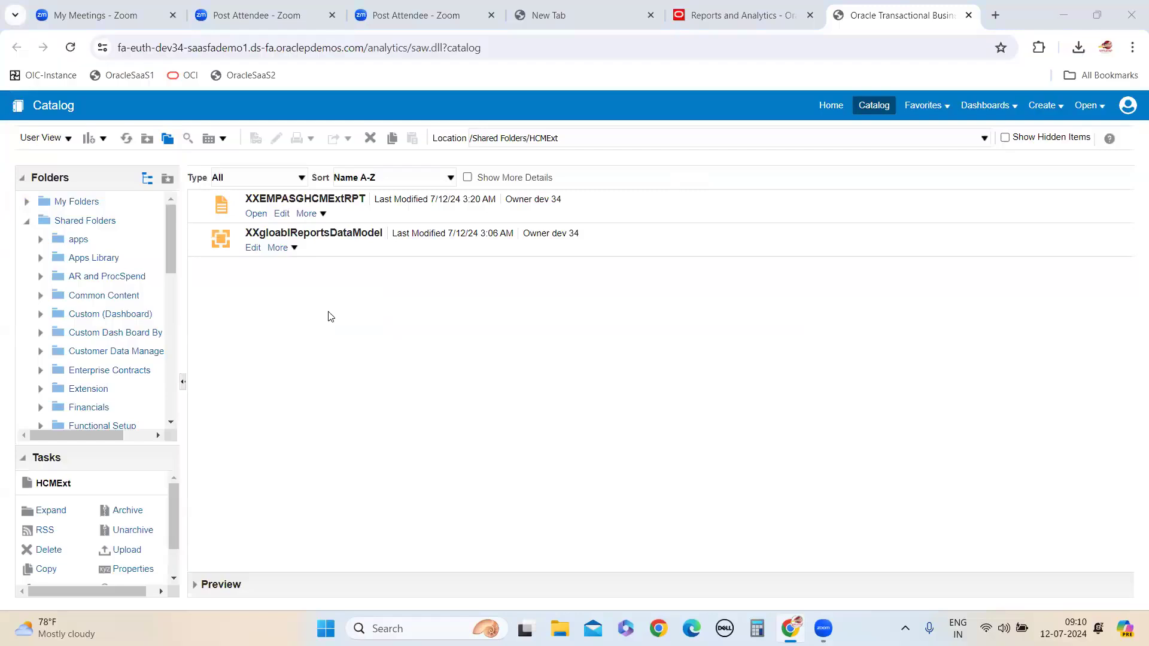
# Collapse the Shared Folders tree and look through the contents of My Folders
pyautogui.scroll(-1, 141, 350)
pyautogui.scroll(1, 41, 263)
pyautogui.click(26, 221)
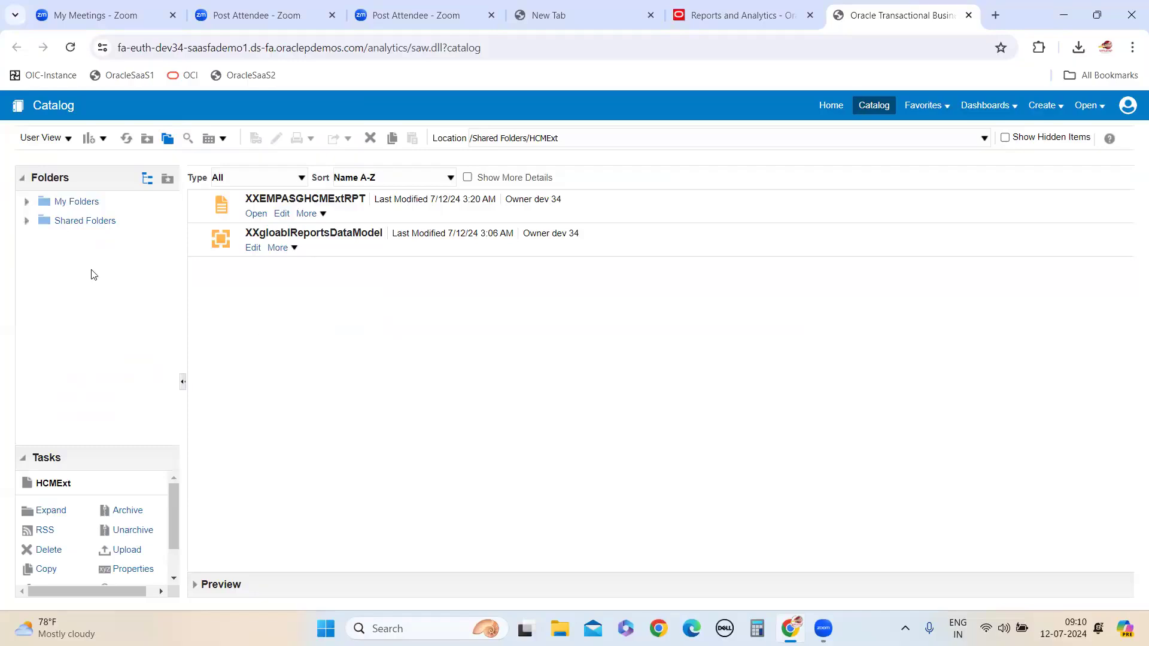
pyautogui.click(77, 202)
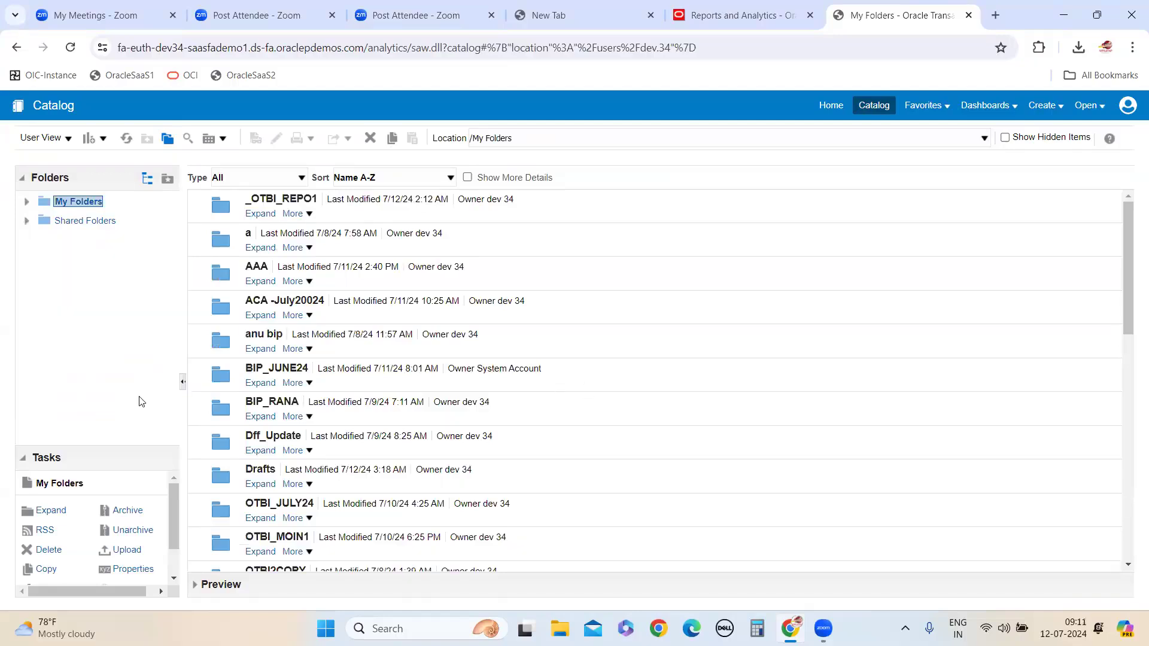
pyautogui.scroll(-1, 162, 511)
pyautogui.scroll(1, 158, 491)
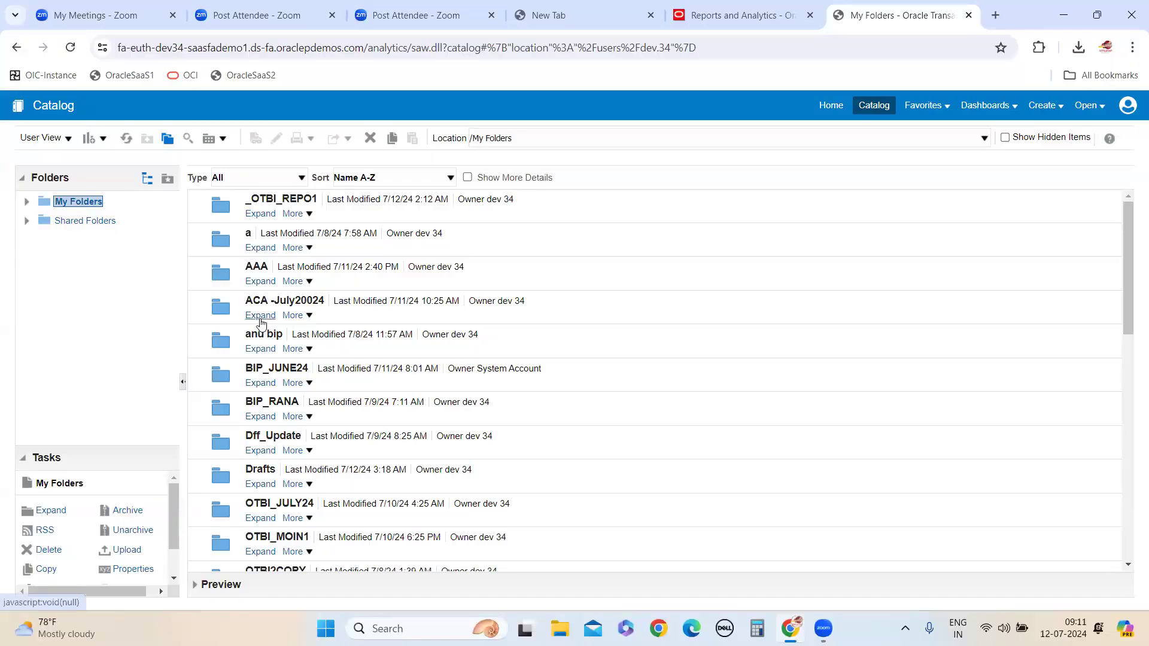
pyautogui.scroll(-10, 554, 472)
pyautogui.scroll(10, 554, 480)
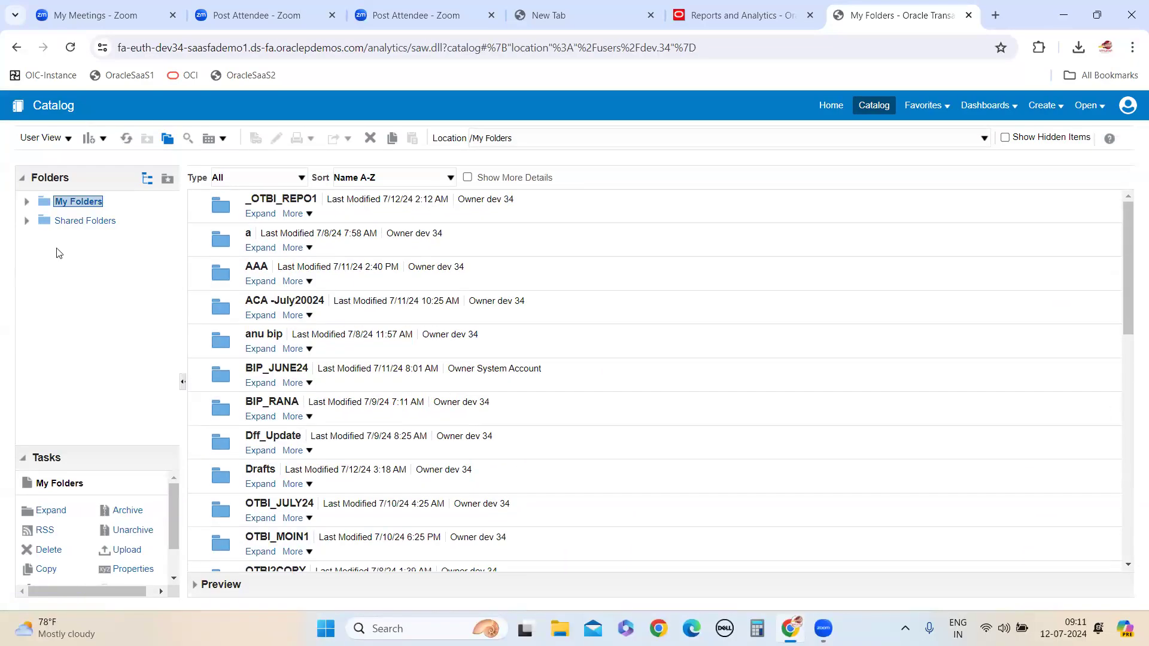
# Browse the Shared Folders contents and look inside the HCM_DB folder
pyautogui.click(63, 222)
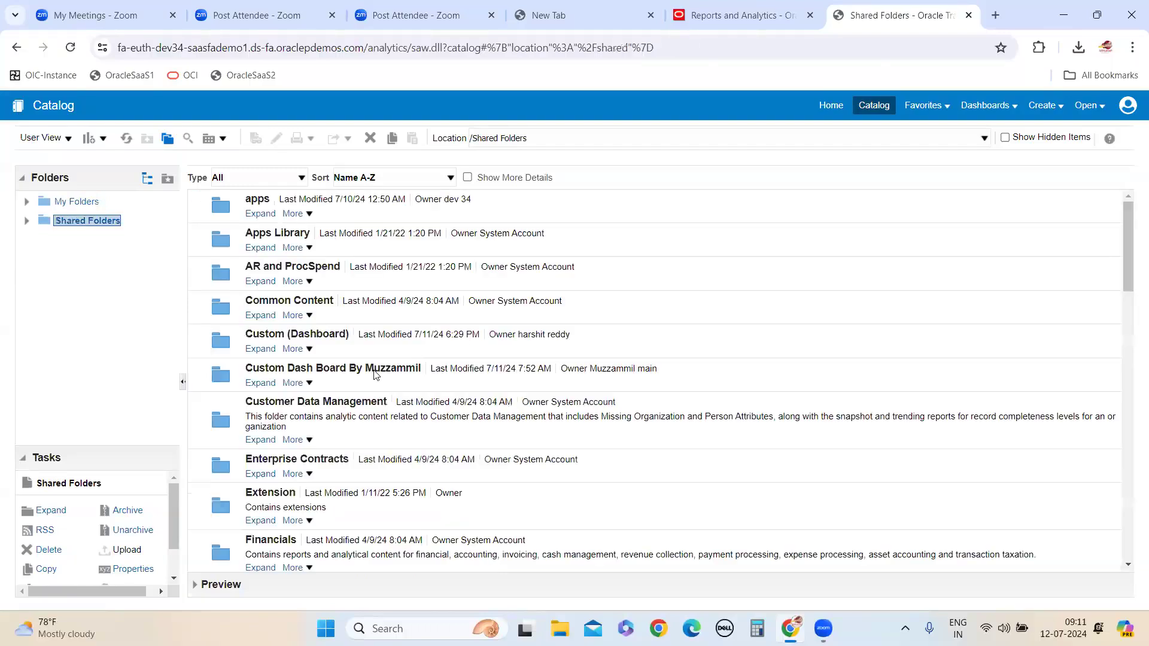
pyautogui.scroll(-5, 324, 400)
pyautogui.click(258, 373)
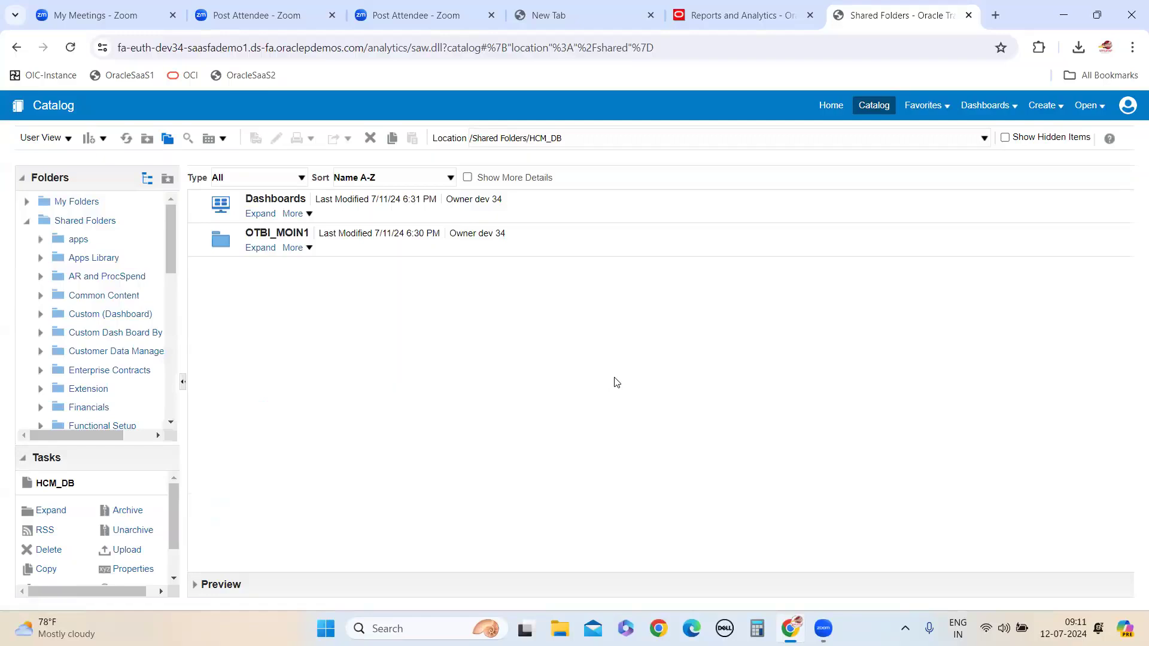
# Open AbsencesDashBoard from the OTBI_JULY24 folder of HCMDashBoard in Shared Folders and review its sections
pyautogui.click(93, 226)
pyautogui.scroll(-3, 134, 353)
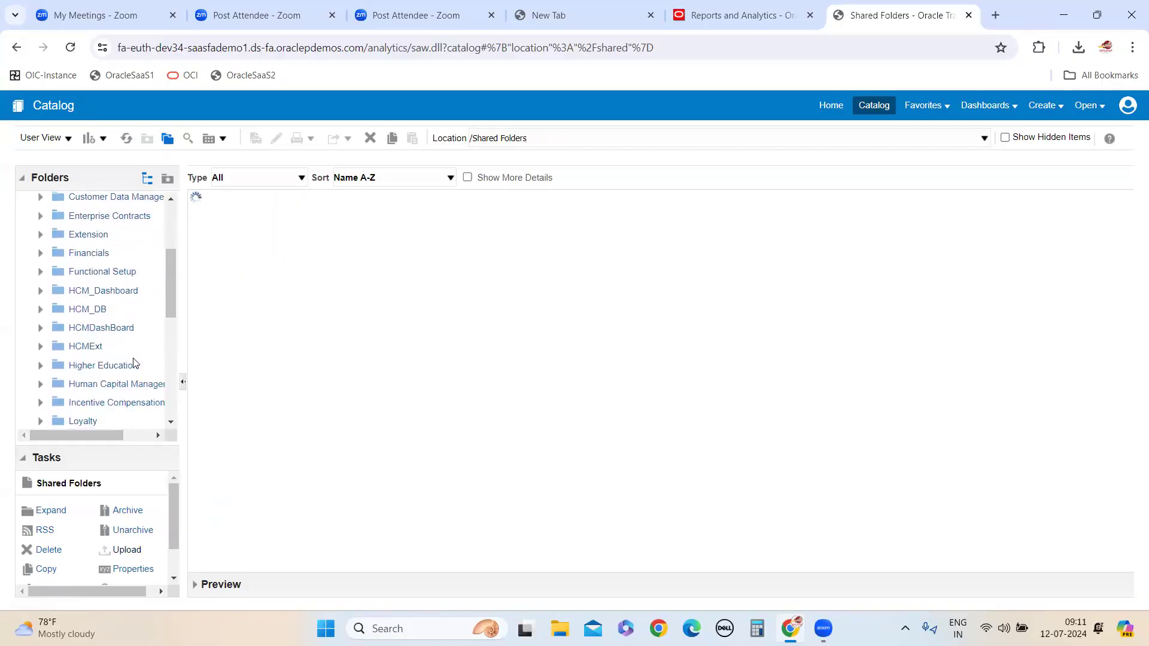
pyautogui.scroll(-1, 129, 295)
pyautogui.click(111, 259)
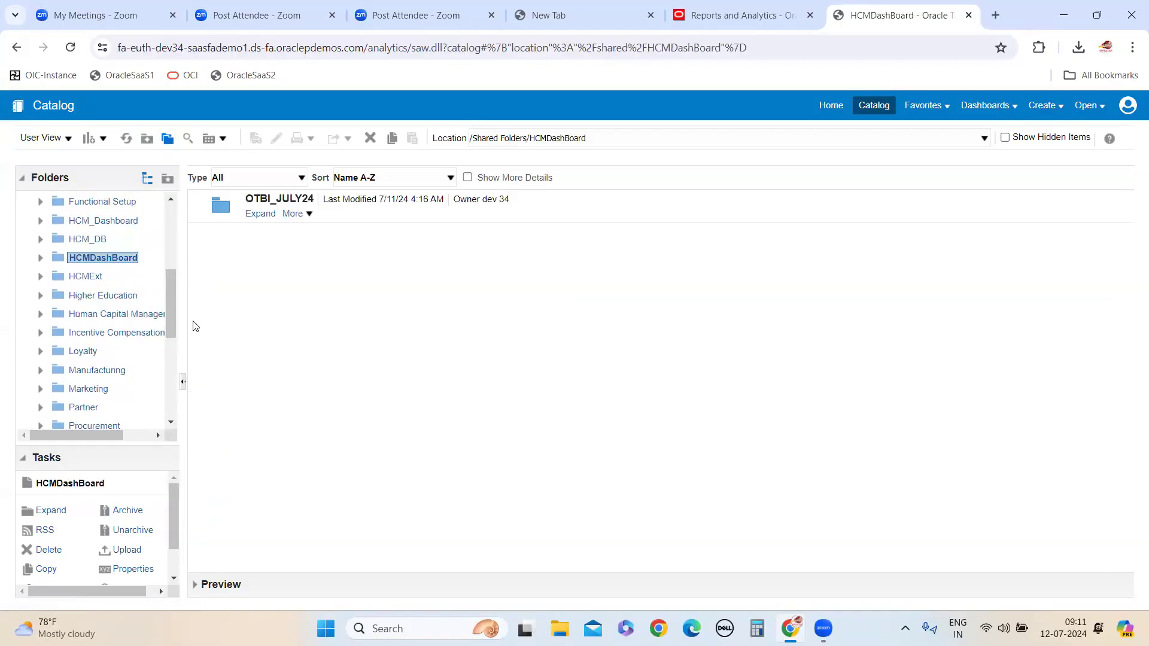
pyautogui.click(261, 214)
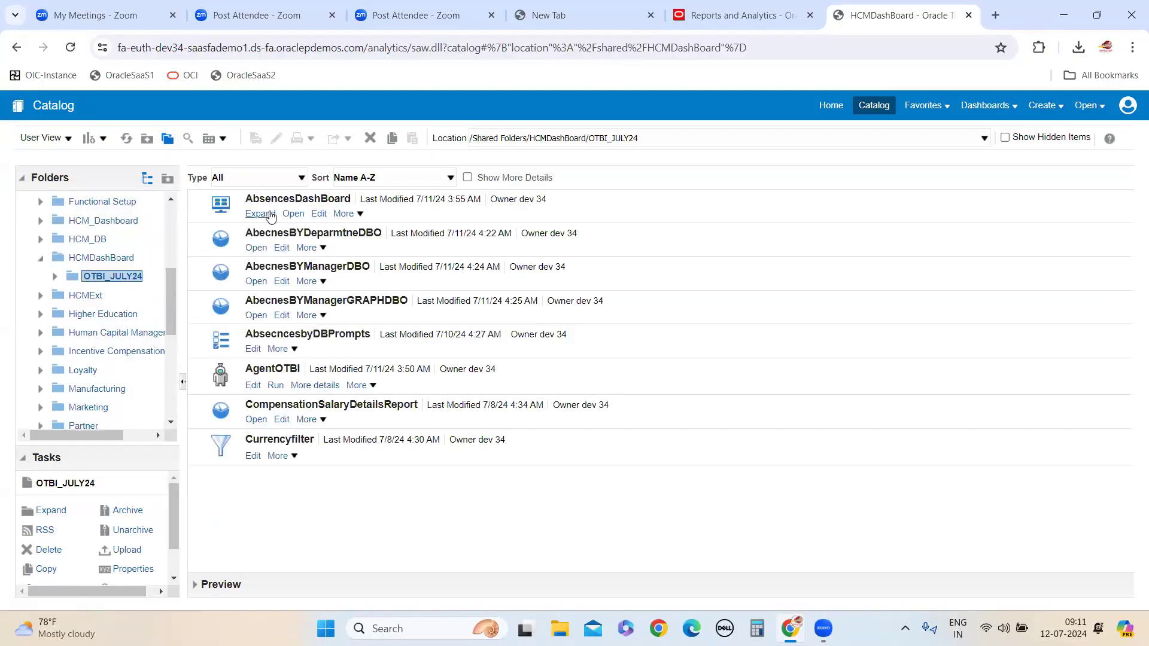
pyautogui.click(294, 216)
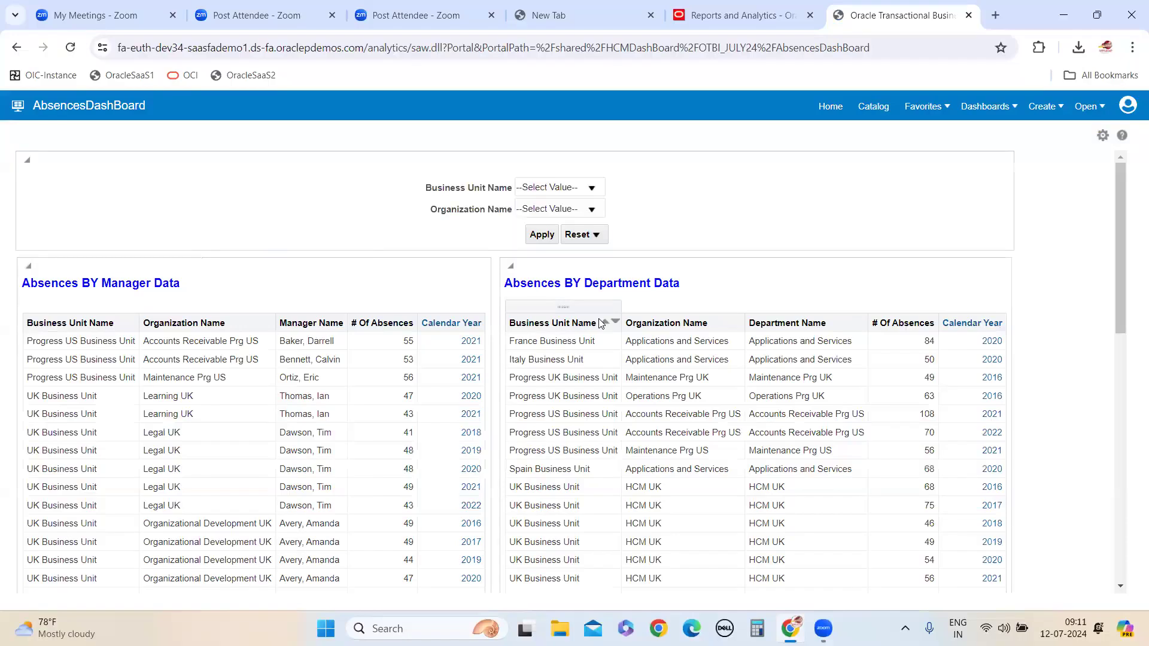
pyautogui.scroll(-10, 599, 349)
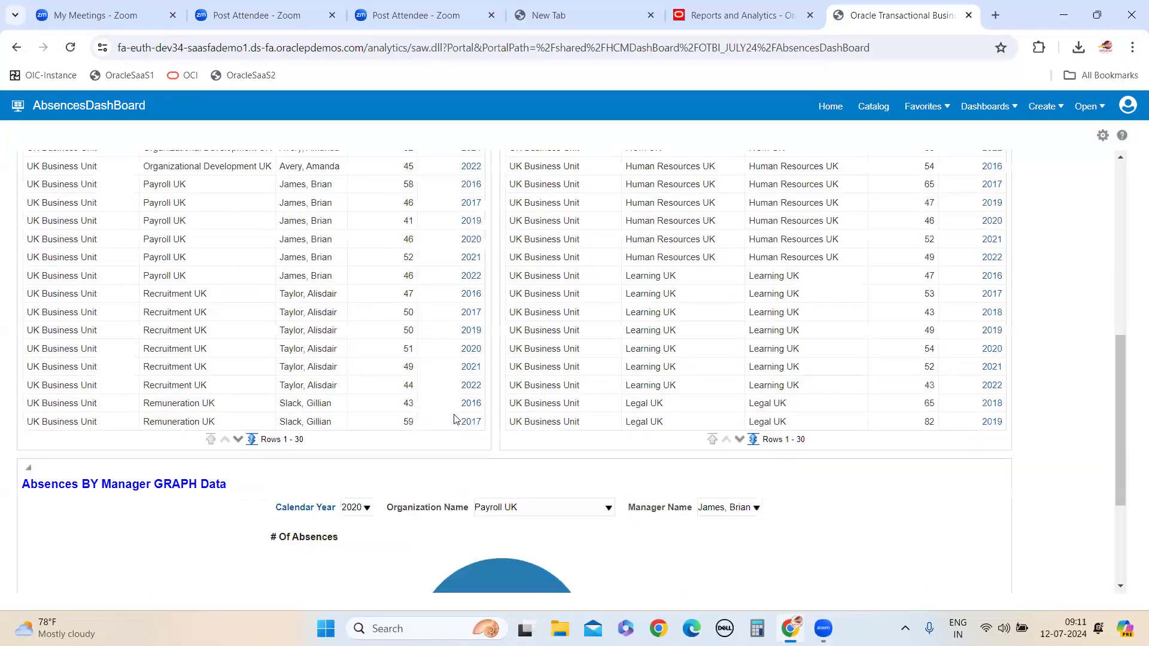
pyautogui.scroll(10, 445, 416)
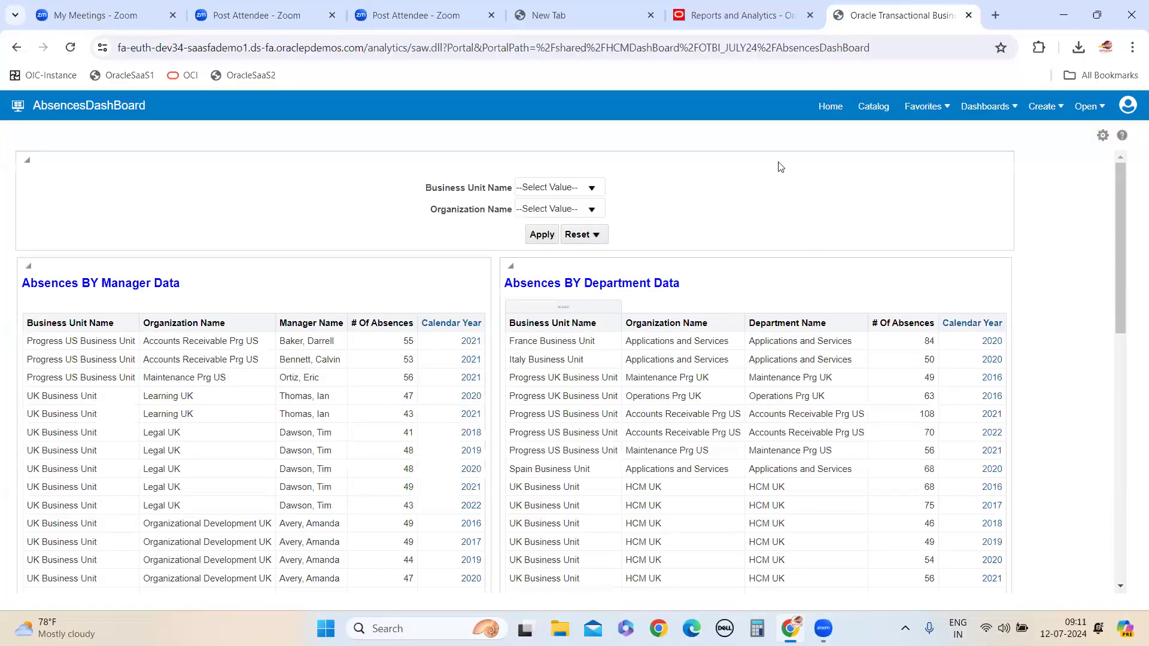
# Switch to Notepad, start a new blank note and maximize the window, leaving two empty lines at the beginning
pyautogui.click(389, 626)
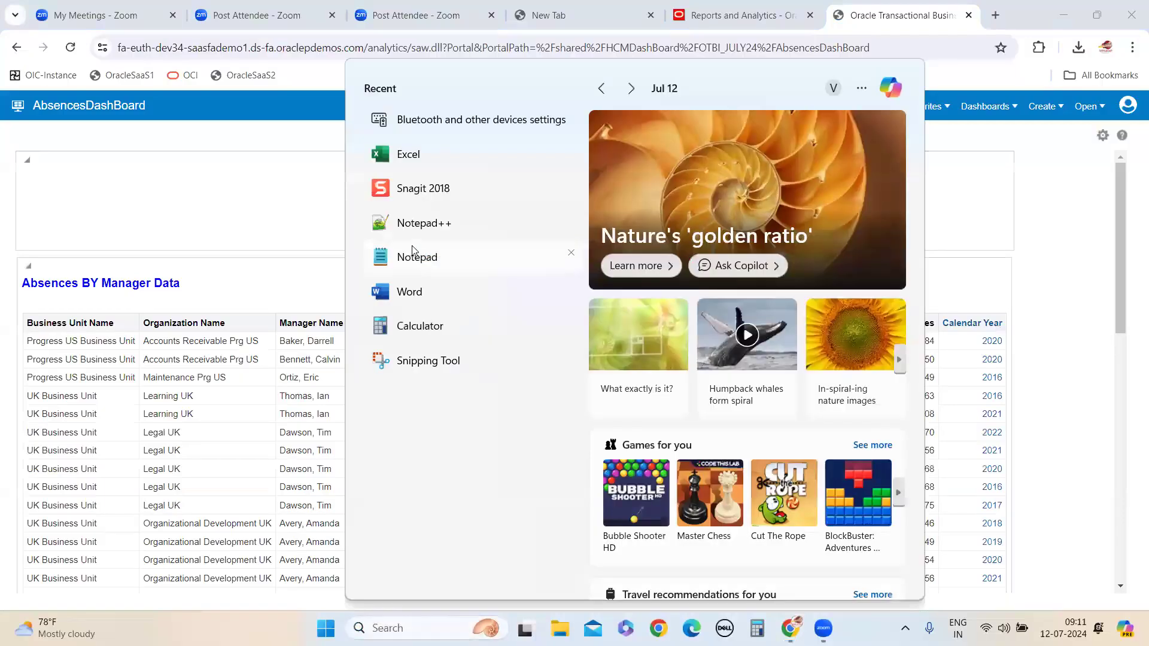
pyautogui.click(414, 254)
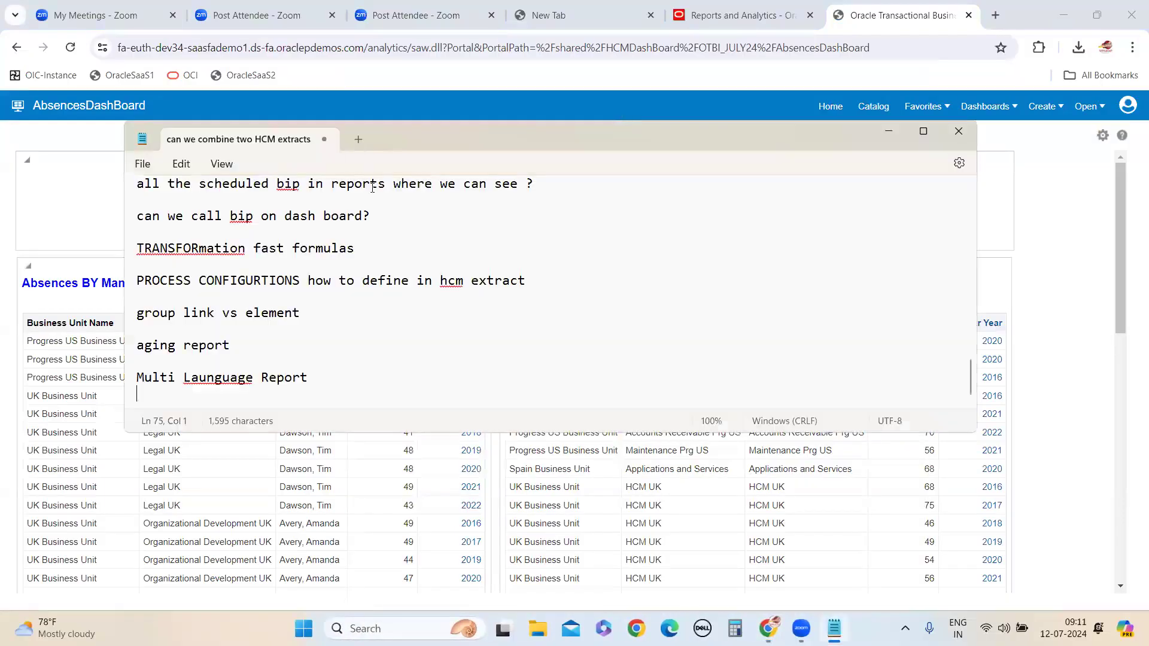
pyautogui.hotkey('ctrl', 'n')
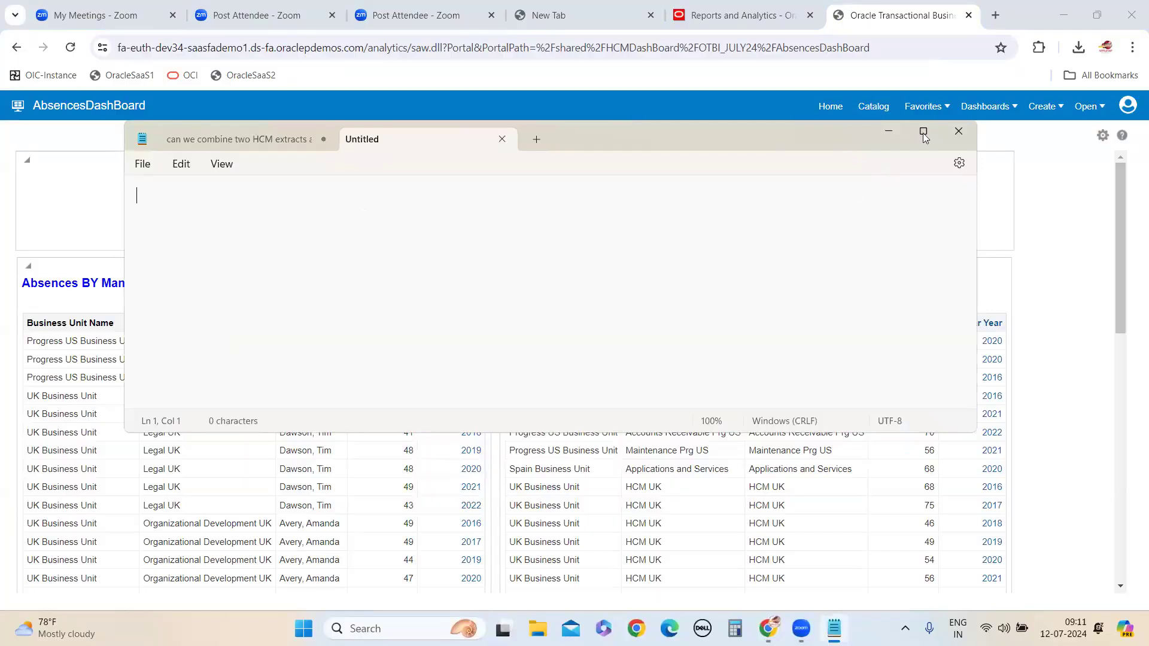
pyautogui.press('super+Up')
pyautogui.press('Return')
pyautogui.press('Return')
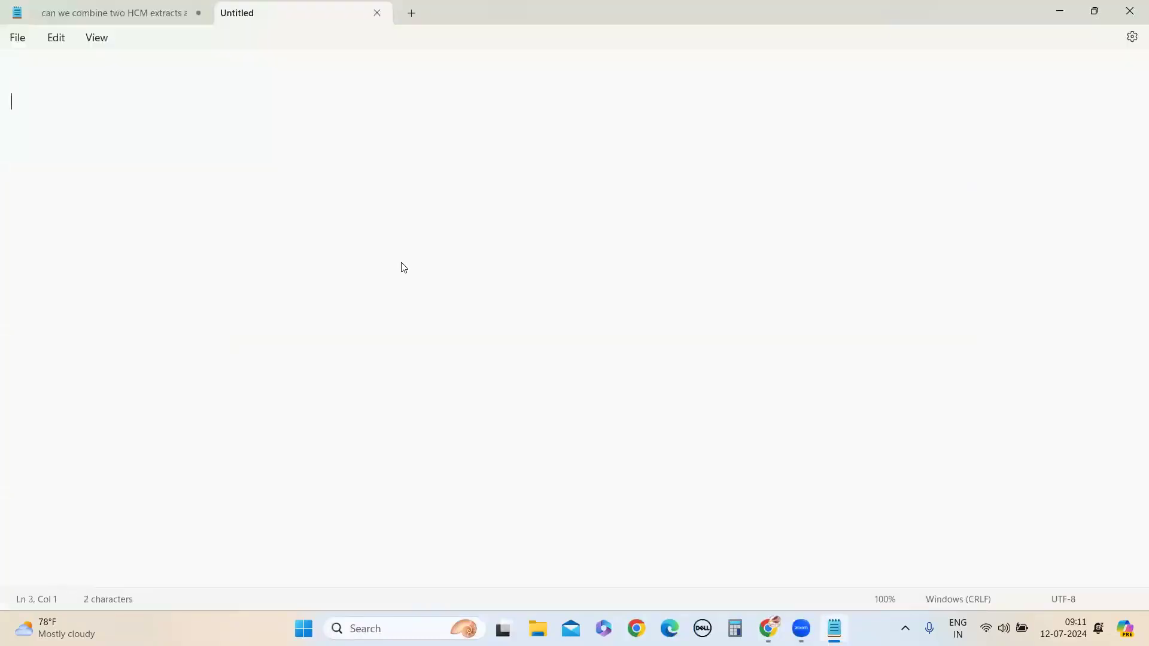
# Write the heading "add multiple tabs in HCM extract" in the new note
pyautogui.write('add multiple')
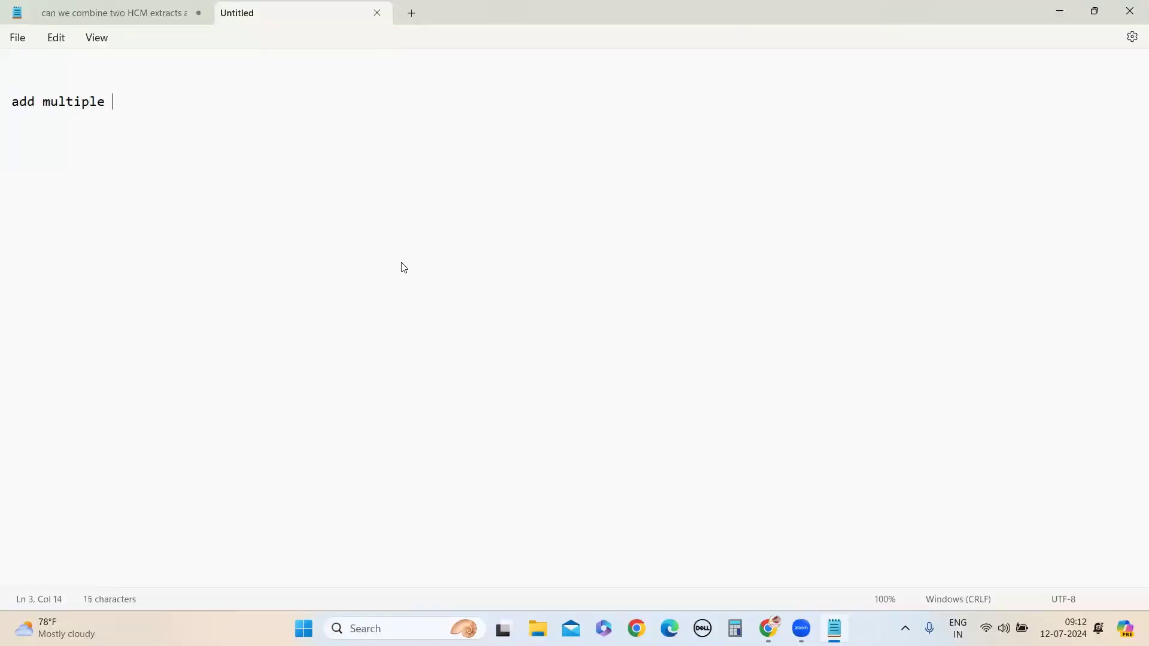
pyautogui.hotkey('alt', 'Tab')
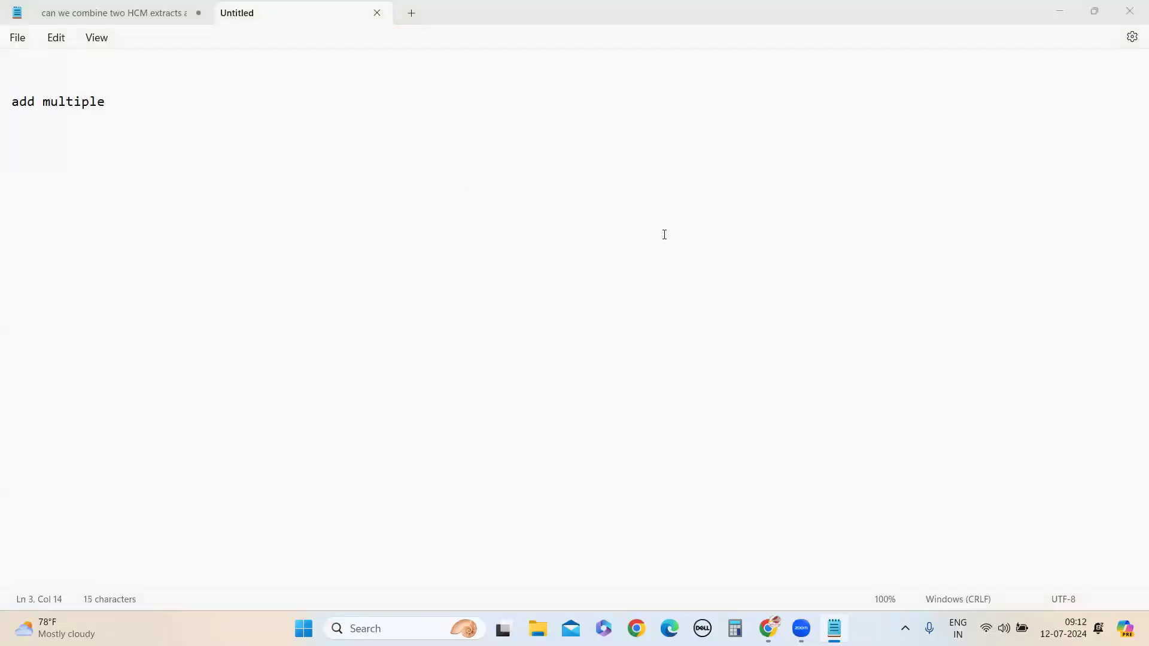
pyautogui.hotkey('alt', 'Tab')
pyautogui.write('yabs')
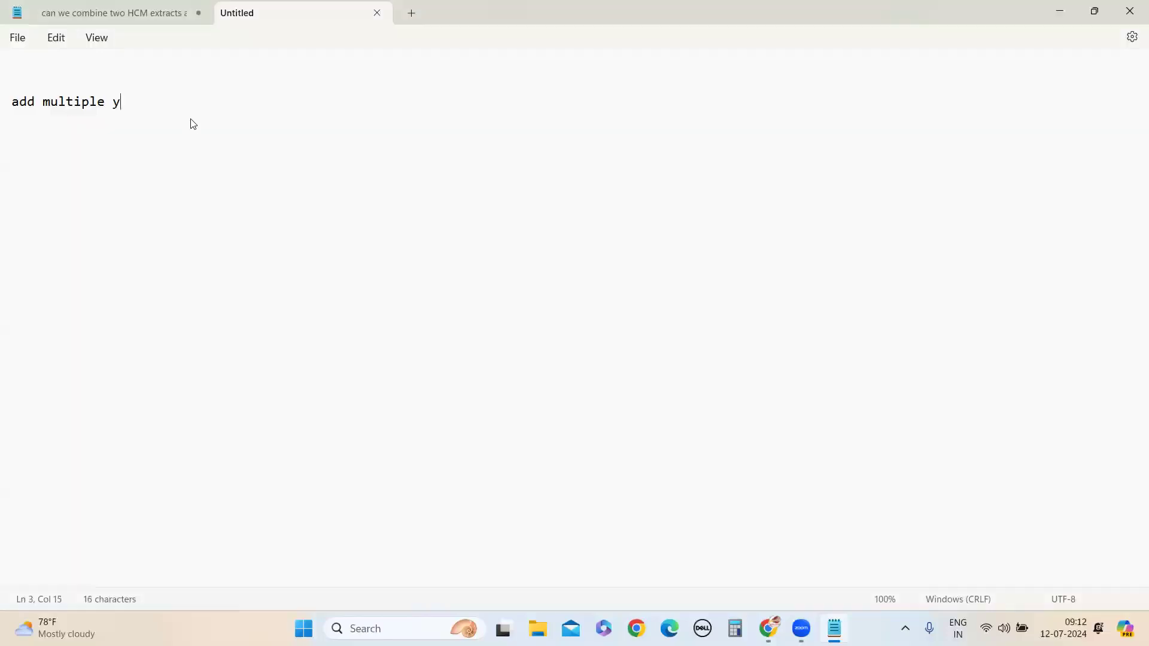
pyautogui.press('BackSpace')
pyautogui.press('BackSpace')
pyautogui.press('BackSpace')
pyautogui.press('BackSpace')
pyautogui.write('tabs in HCM extract')
pyautogui.press('Return')
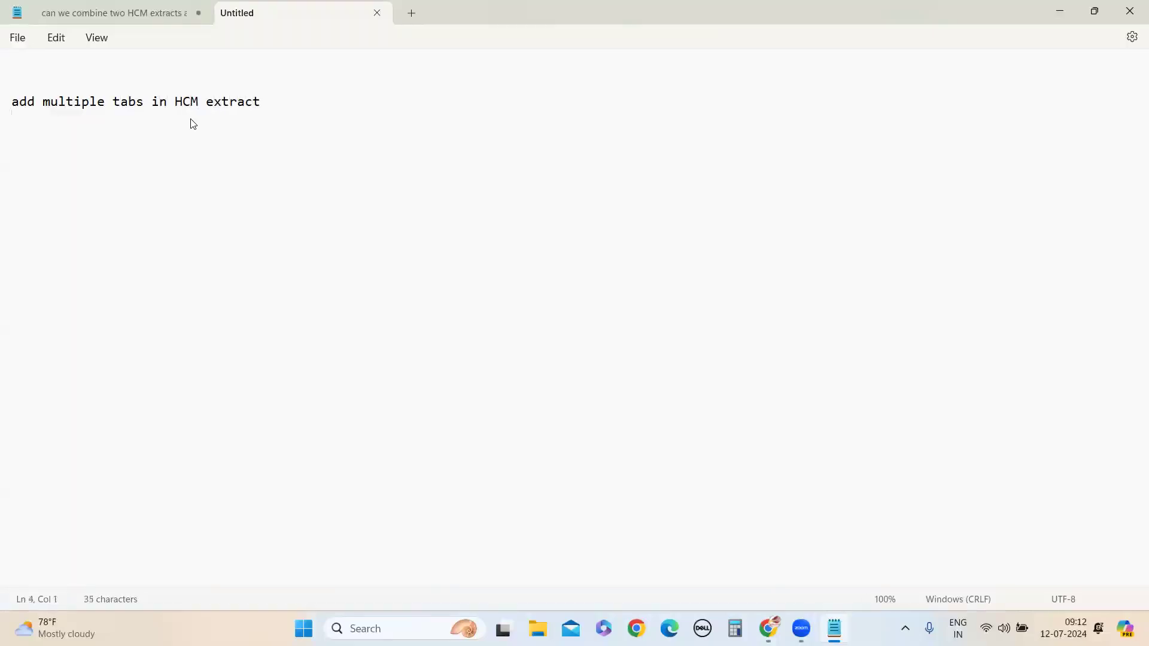
# Below the heading, list the planned tab names on one line: "full view", "managerasbencesview", "departmentabsencesview" and "grapview"
pyautogui.write('tab1')
pyautogui.press('BackSpace')
pyautogui.press('BackSpace')
pyautogui.press('BackSpace')
pyautogui.press('BackSpace')
pyautogui.press('BackSpace')
pyautogui.press('BackSpace')
pyautogui.press('BackSpace')
pyautogui.press('BackSpace')
pyautogui.write('full view')
pyautogui.write('managerasbenc')
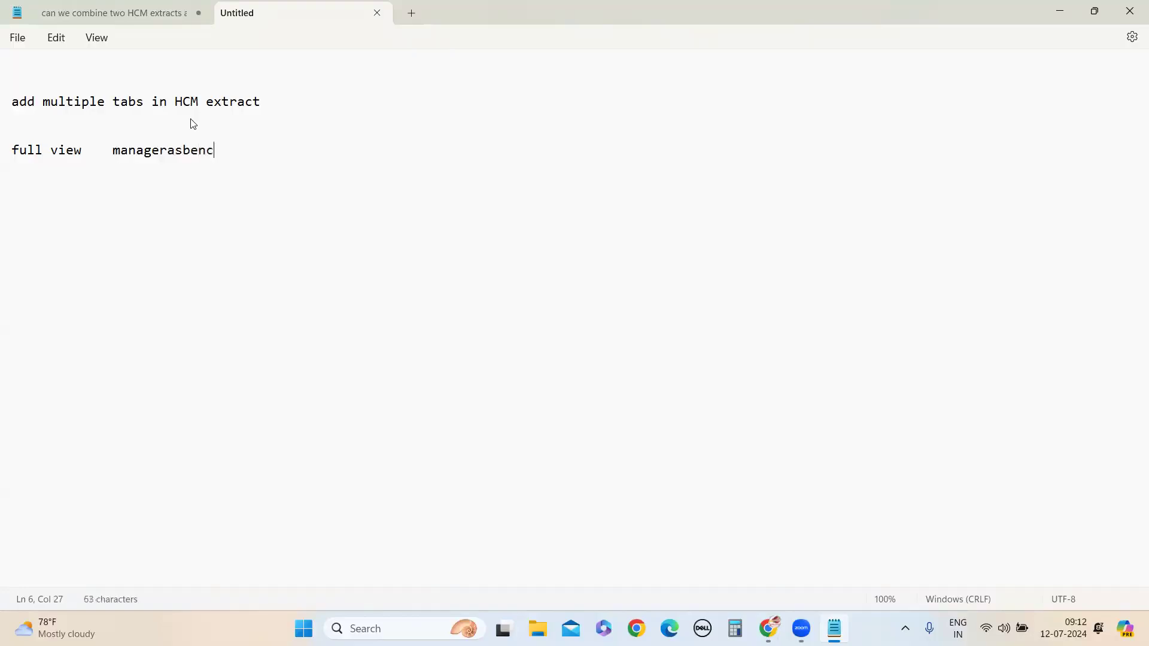
pyautogui.write('esview   department')
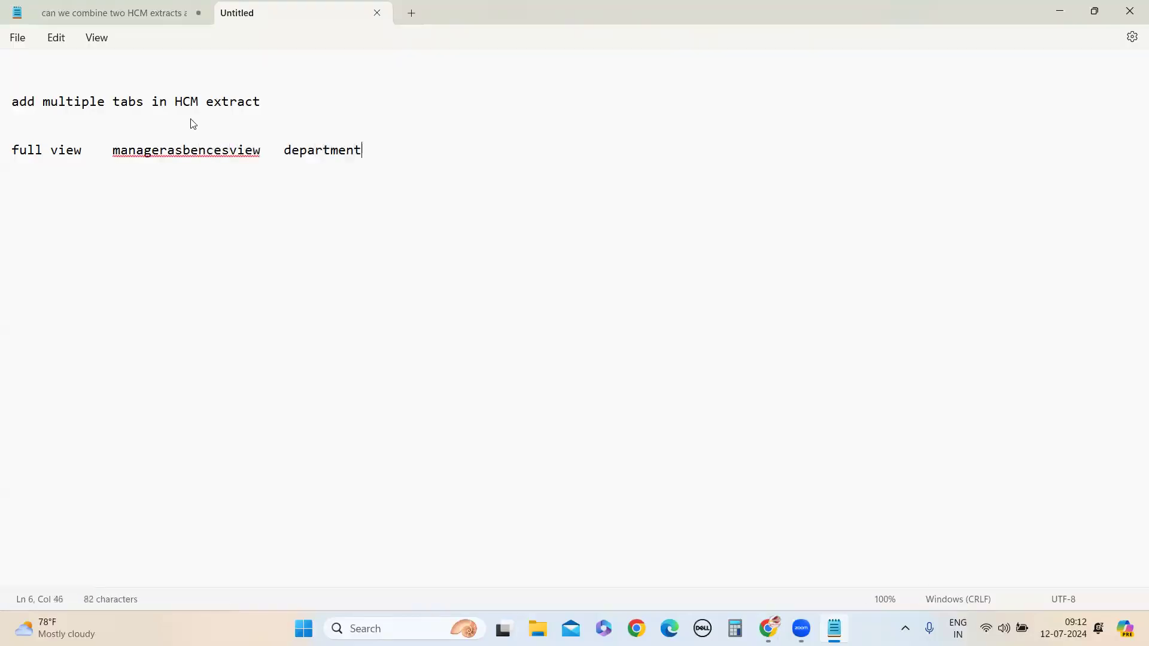
pyautogui.write('absencesview')
pyautogui.write('grapview')
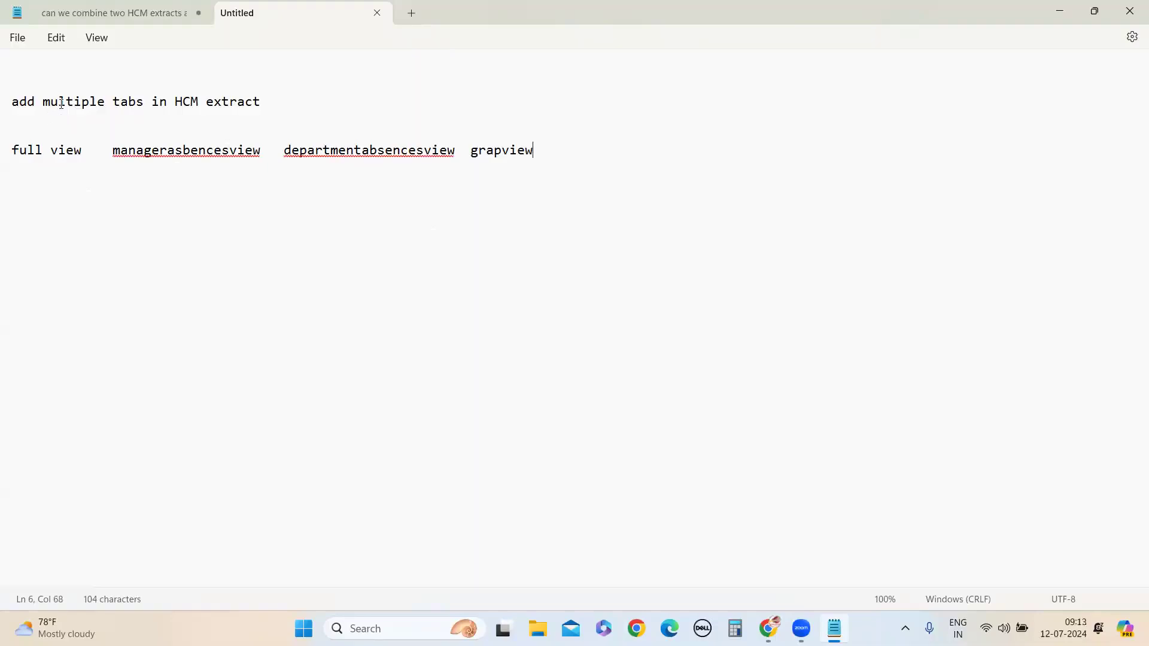
# Replace "HCM extract" in the note's heading with "Dashboard"
pyautogui.moveTo(279, 107); pyautogui.dragTo(176, 100)
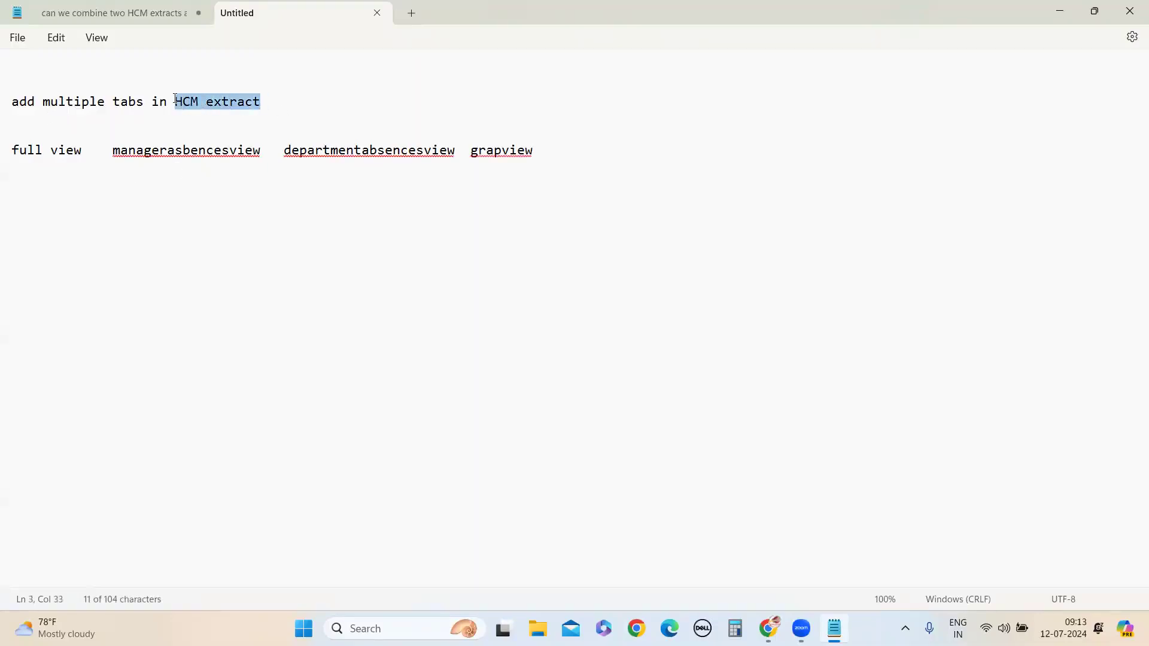
pyautogui.press('BackSpace')
pyautogui.write('Das')
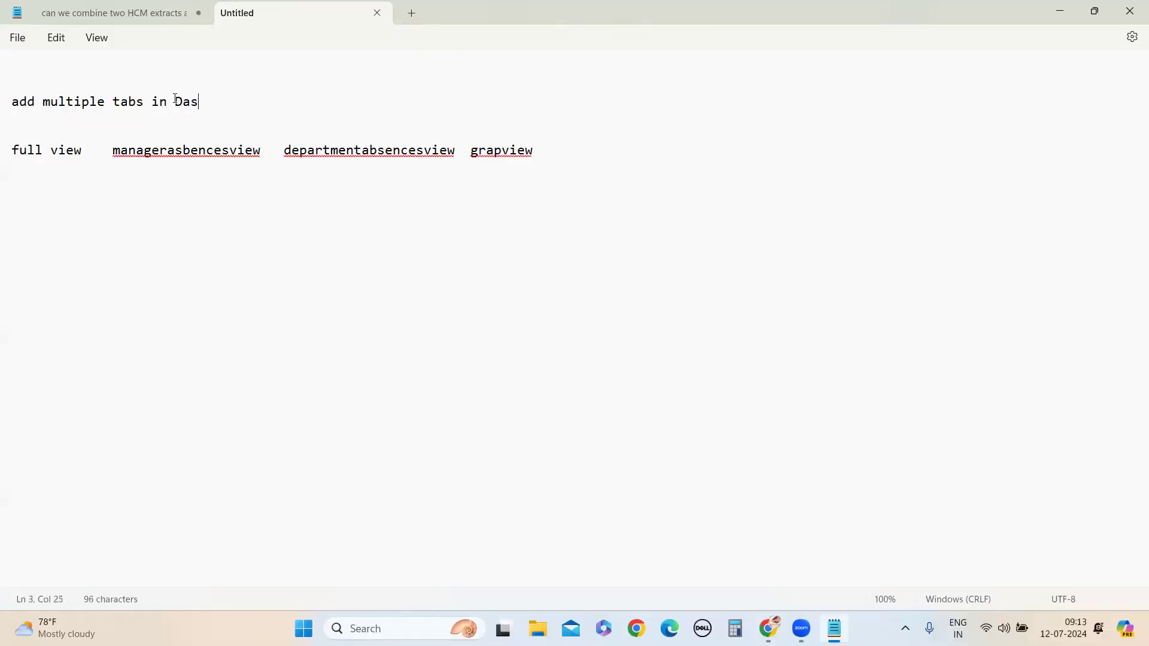
pyautogui.write('hboard')
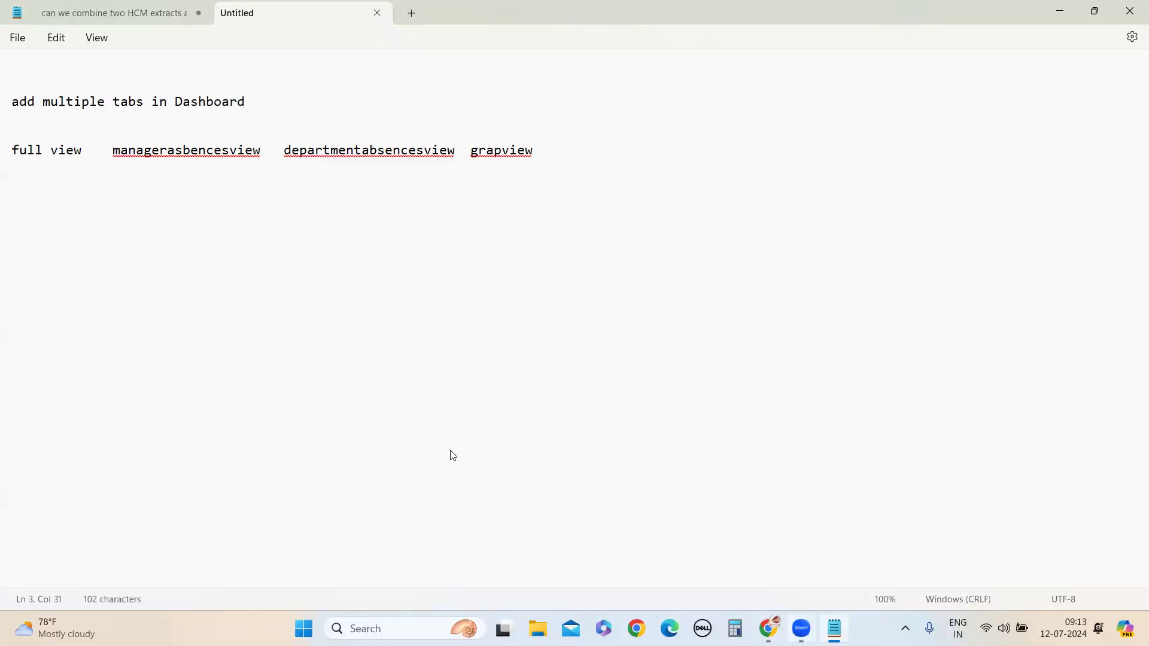
# Switch to AbsencesDashBoard in the browser and examine its manager, department and graph sections against the planned tabs
pyautogui.hotkey('alt', 'Tab')
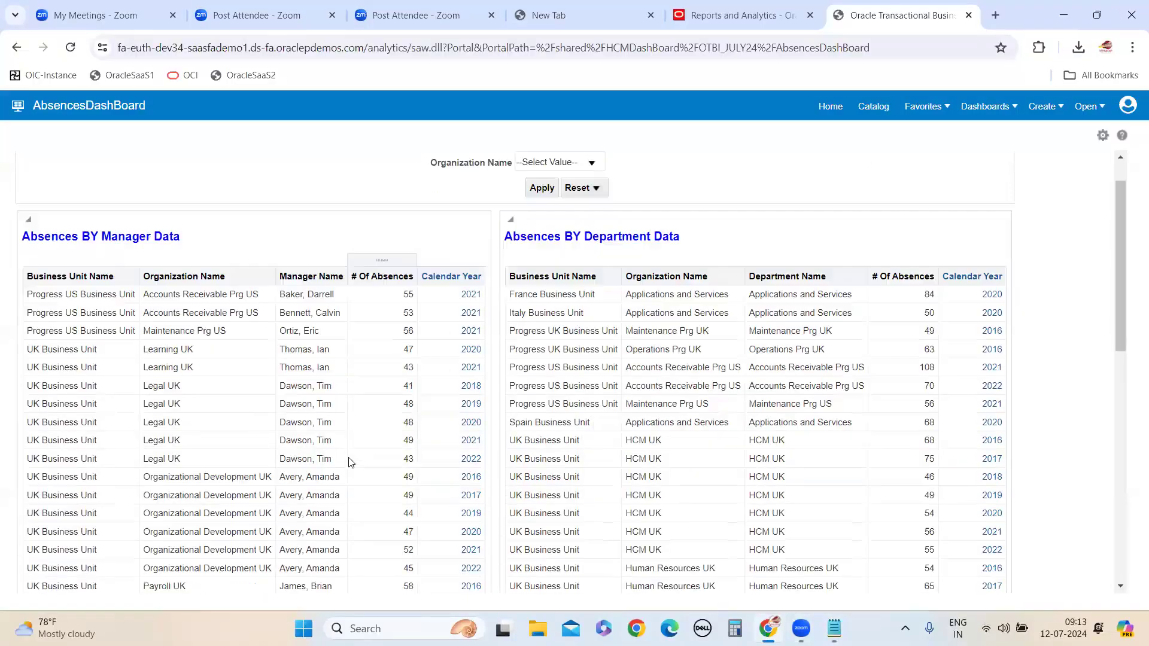
pyautogui.scroll(-10, 350, 462)
pyautogui.scroll(7, 416, 487)
pyautogui.scroll(5, 134, 169)
pyautogui.hotkey('alt', 'Tab')
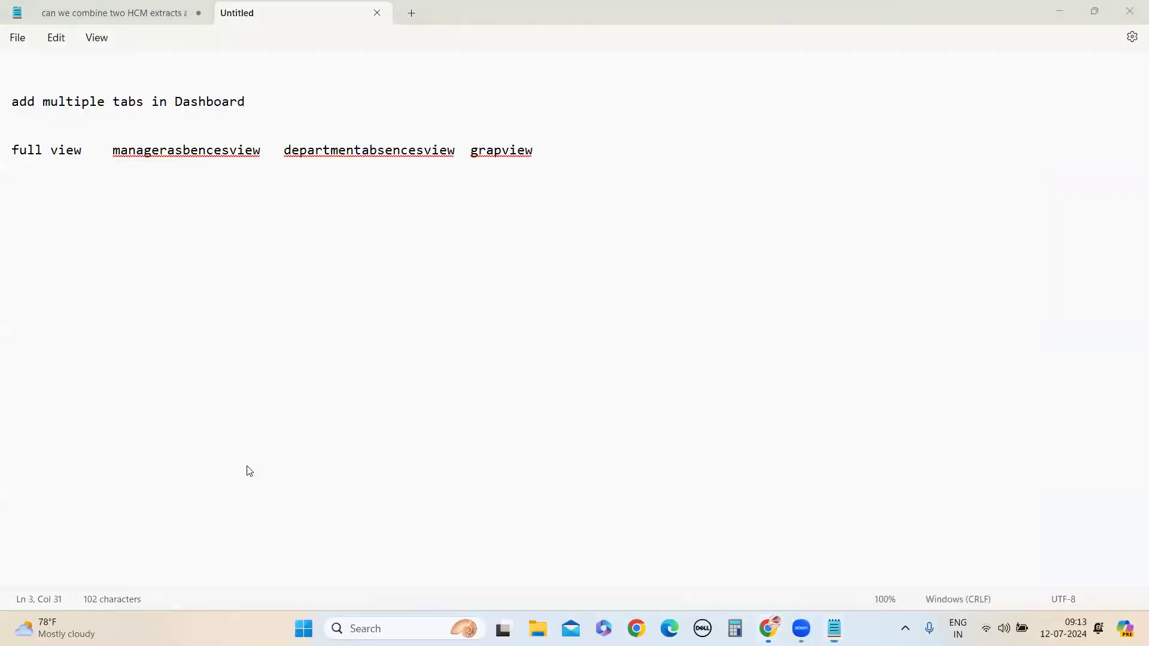
pyautogui.hotkey('alt', 'Tab')
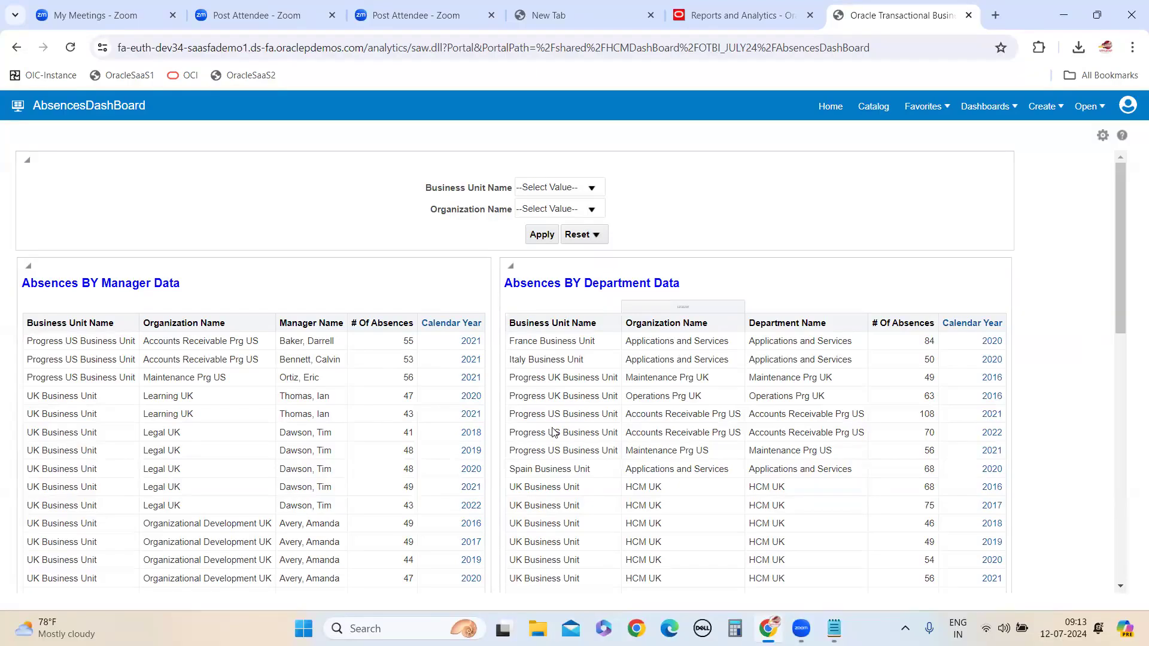
pyautogui.scroll(-12, 547, 491)
pyautogui.scroll(8, 547, 491)
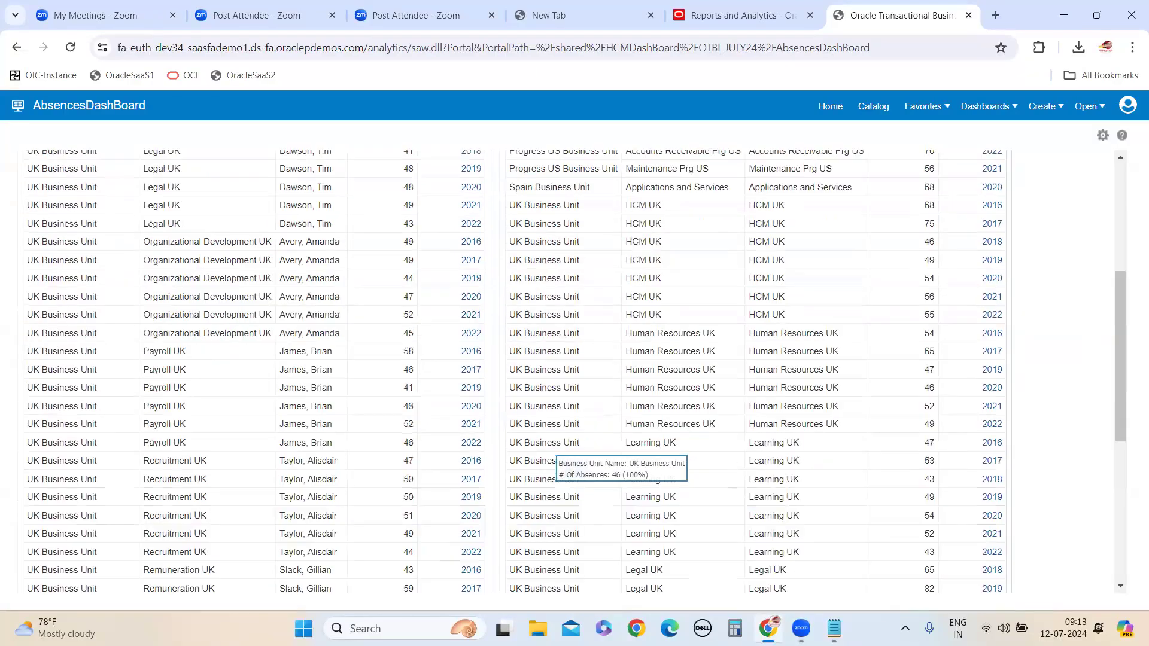
# Return to the Notepad note and correct "grapview" to "graph view" in the list of tab names
pyautogui.hotkey('alt', 'Tab')
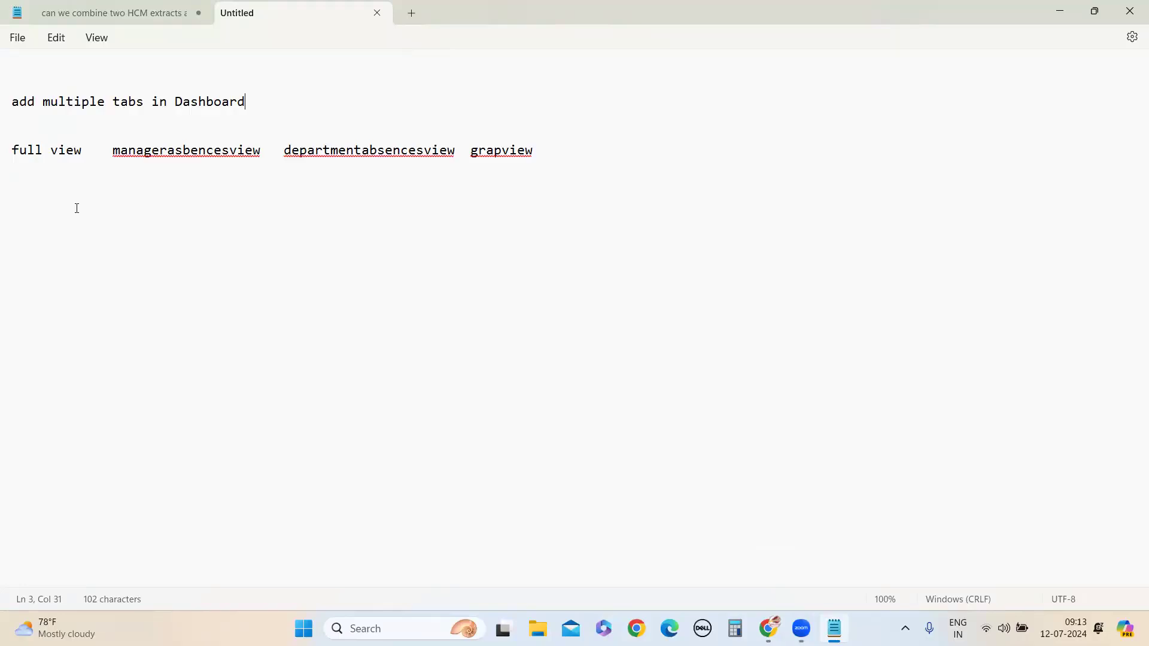
pyautogui.click(502, 154)
pyautogui.write('h')
pyautogui.moveTo(769, 629)
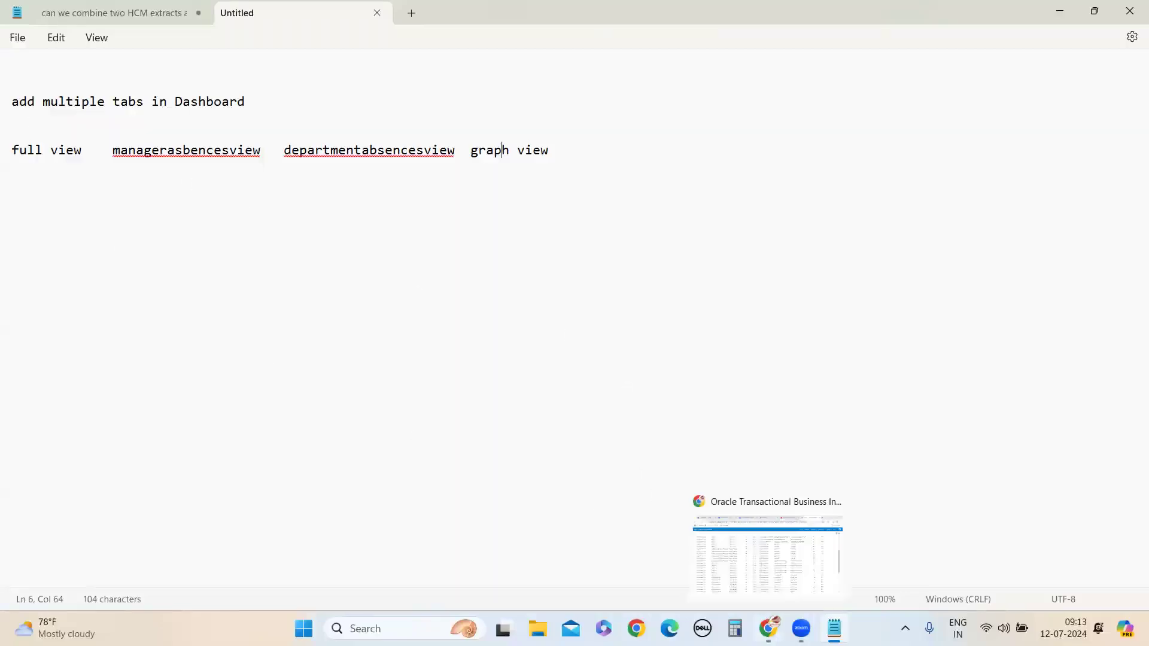
# Switch to the Oracle Fusion home page in the browser and examine the My Client Groups quick actions, apps and Things to Finish
pyautogui.click(756, 545)
pyautogui.scroll(4, 974, 181)
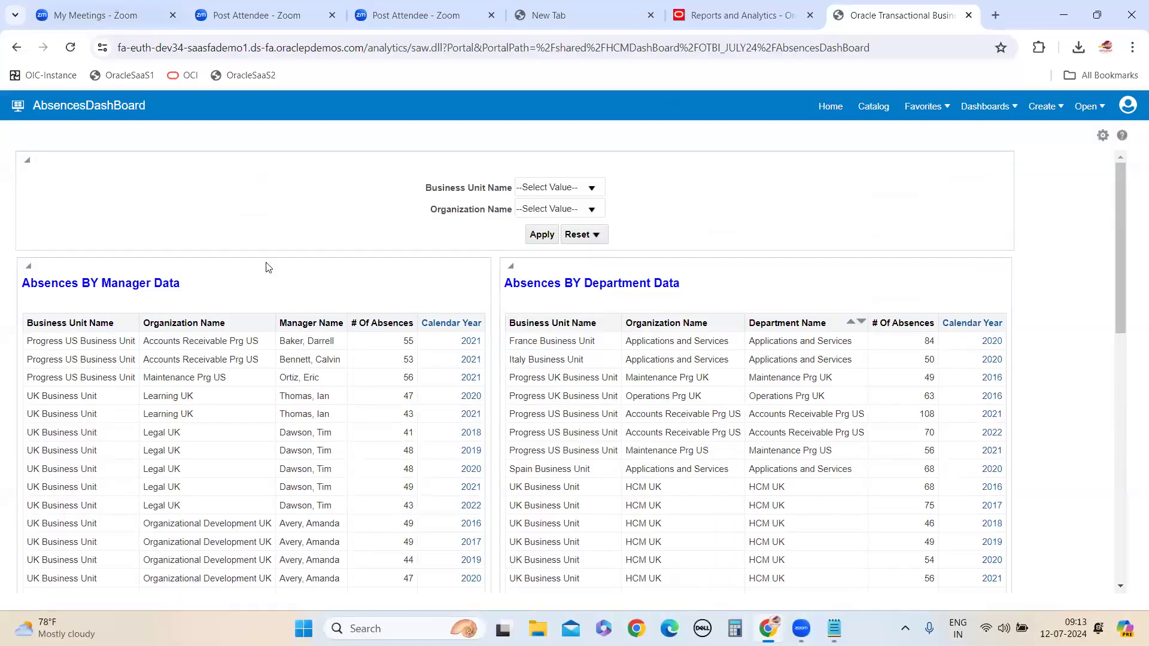
pyautogui.click(689, 15)
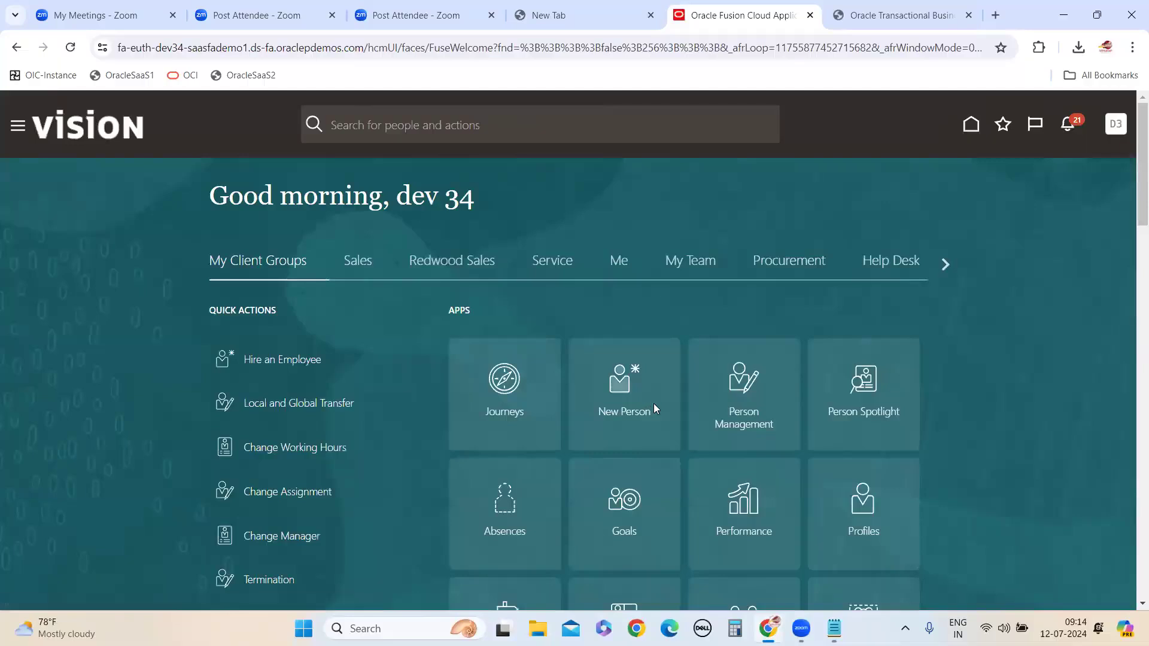
pyautogui.scroll(-7, 655, 405)
pyautogui.scroll(-4, 668, 461)
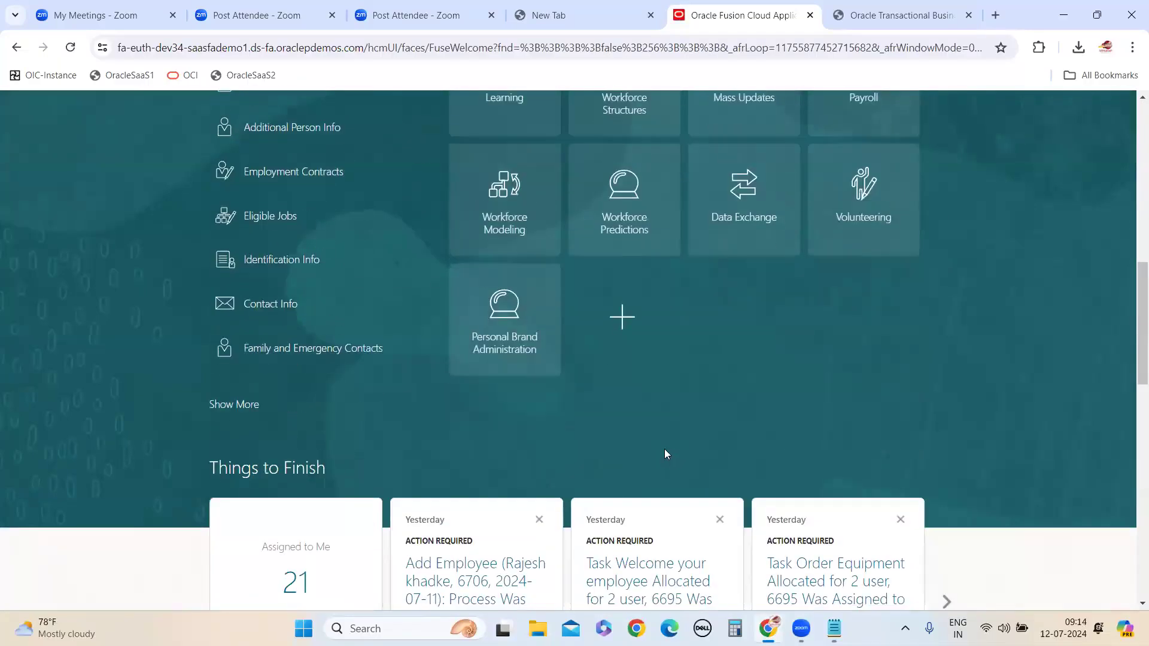
pyautogui.scroll(-10, 634, 437)
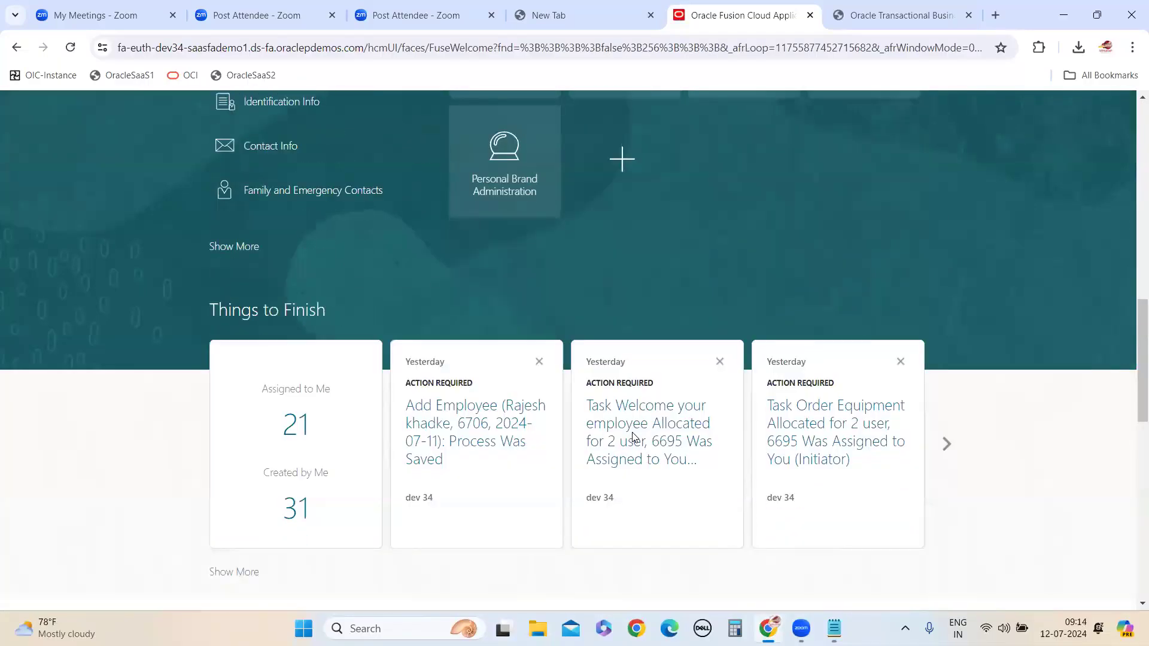
pyautogui.scroll(-5, 638, 464)
pyautogui.scroll(20, 598, 458)
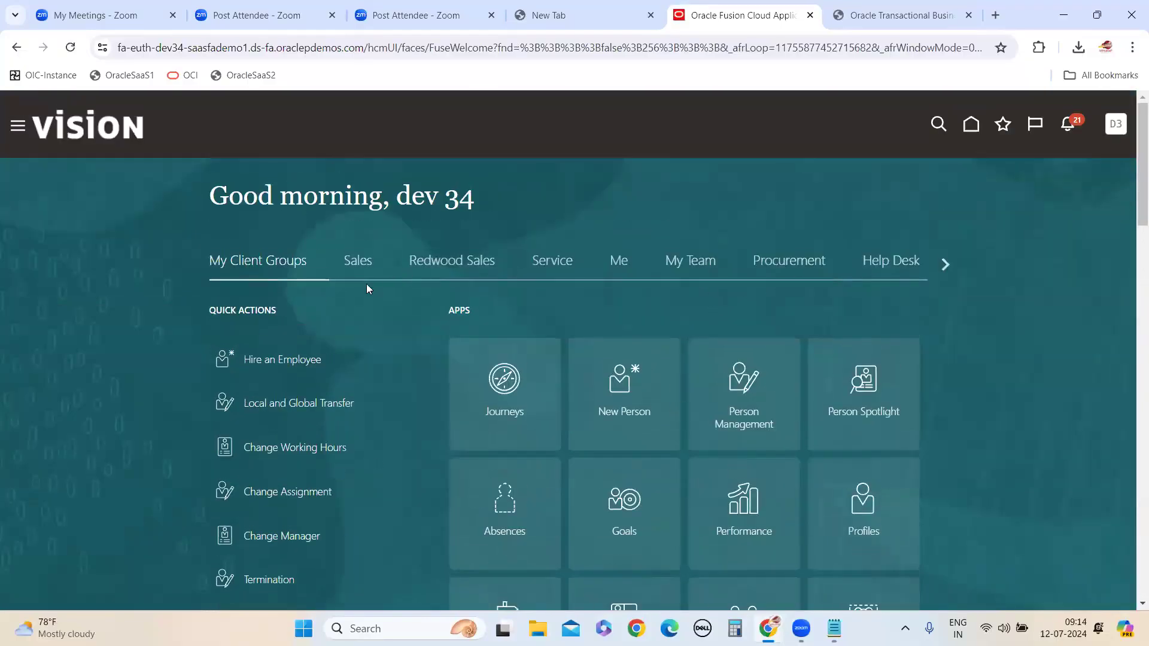
pyautogui.scroll(-2, 724, 348)
pyautogui.scroll(-2, 723, 348)
pyautogui.scroll(-4, 722, 369)
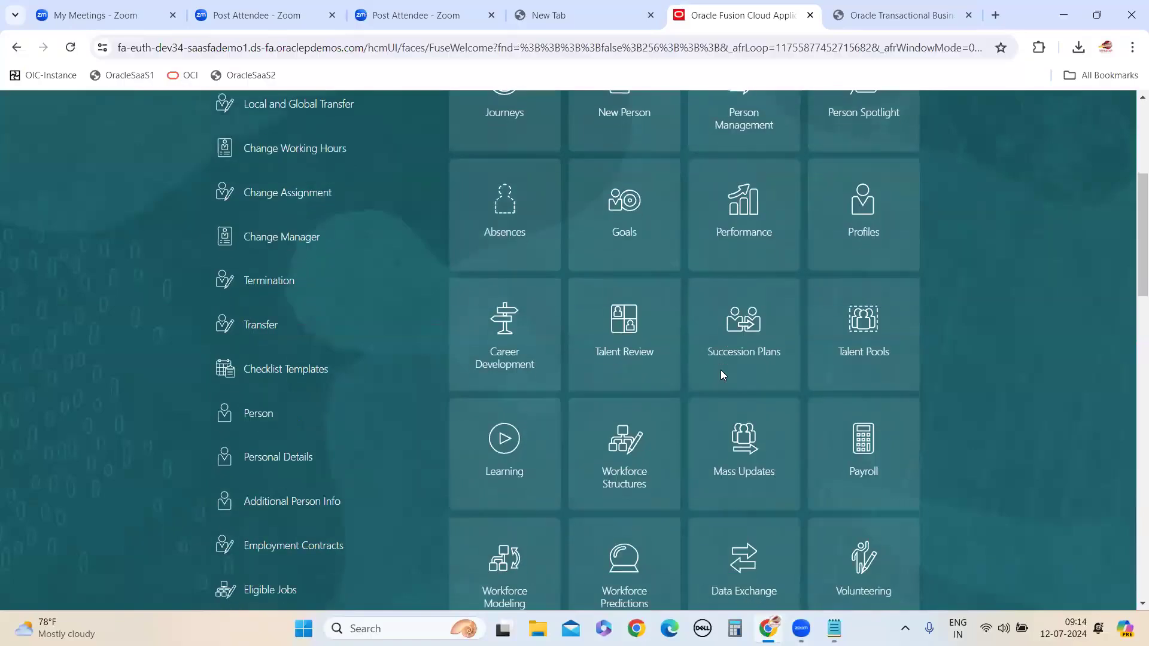
pyautogui.scroll(-1, 730, 405)
pyautogui.scroll(9, 659, 452)
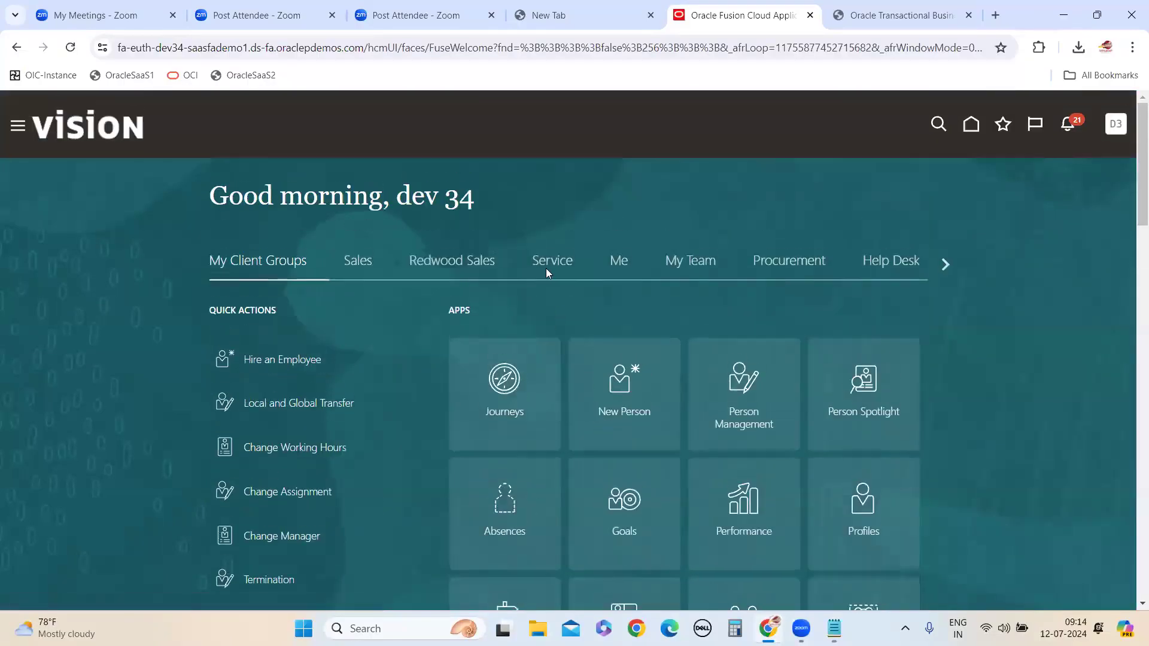
# Examine the home page's row of tabs from My Client Groups through Others, opening Help Desk to see how each tab groups its own content
pyautogui.click(945, 264)
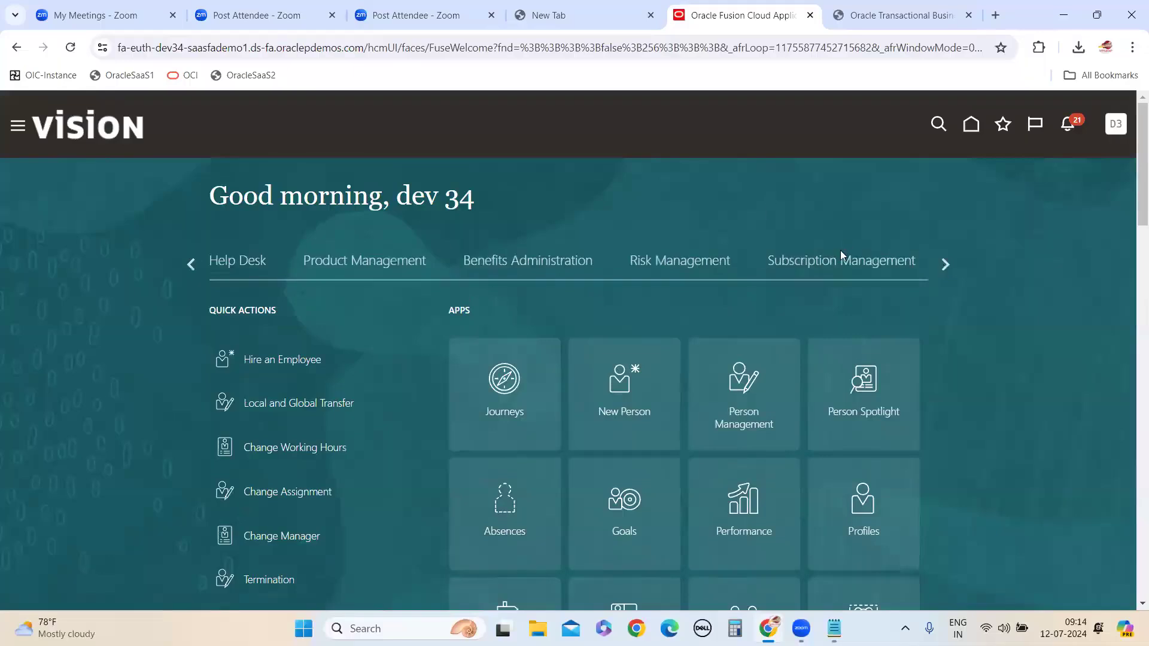
pyautogui.click(941, 263)
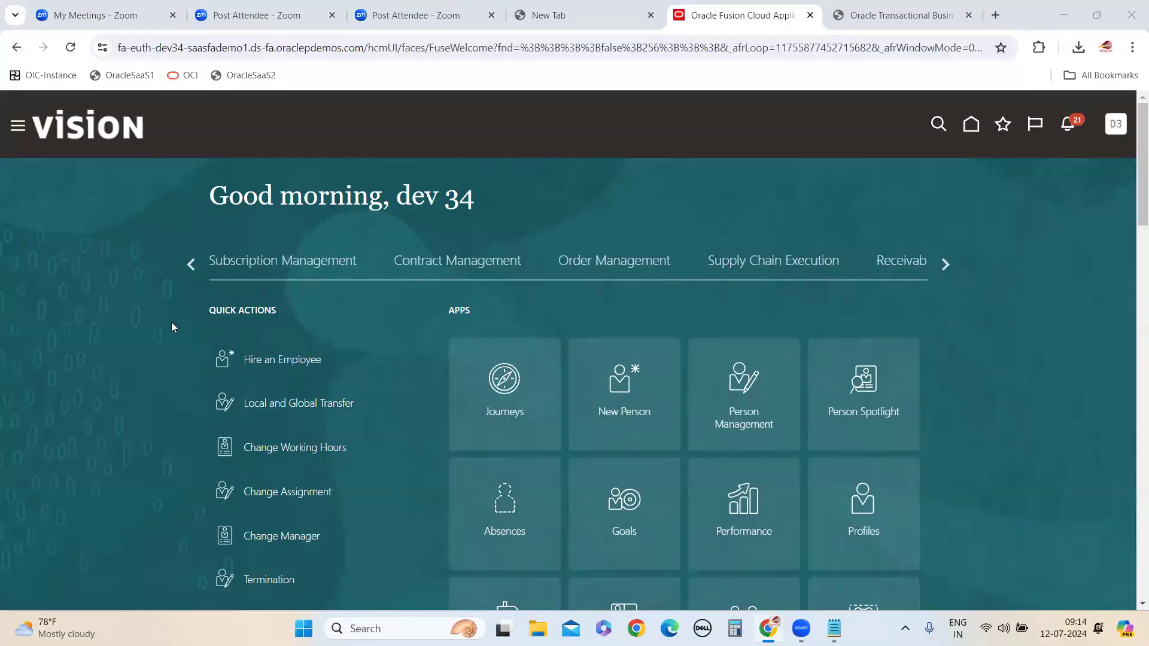
pyautogui.click(190, 265)
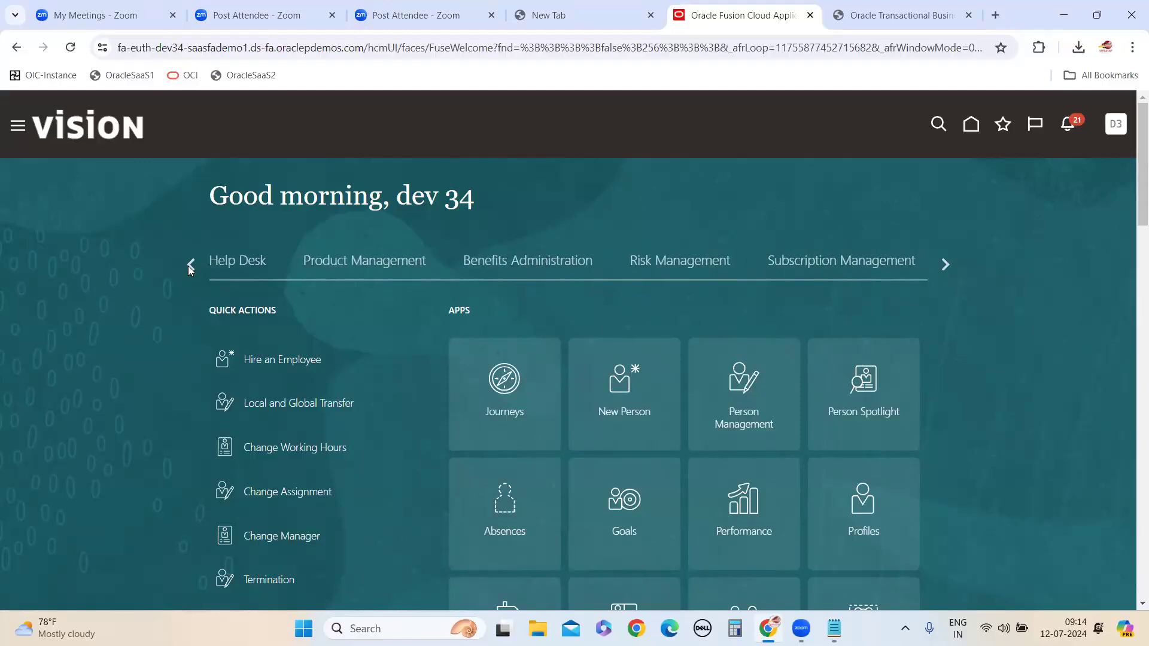
pyautogui.click(189, 265)
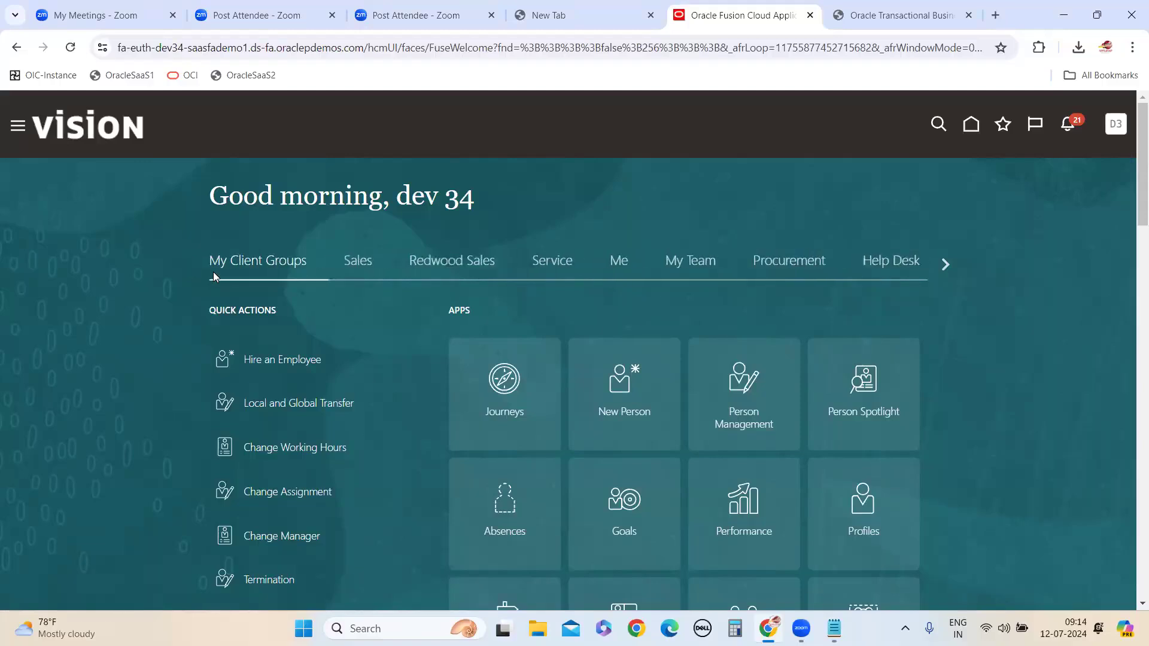
pyautogui.click(808, 264)
pyautogui.click(877, 270)
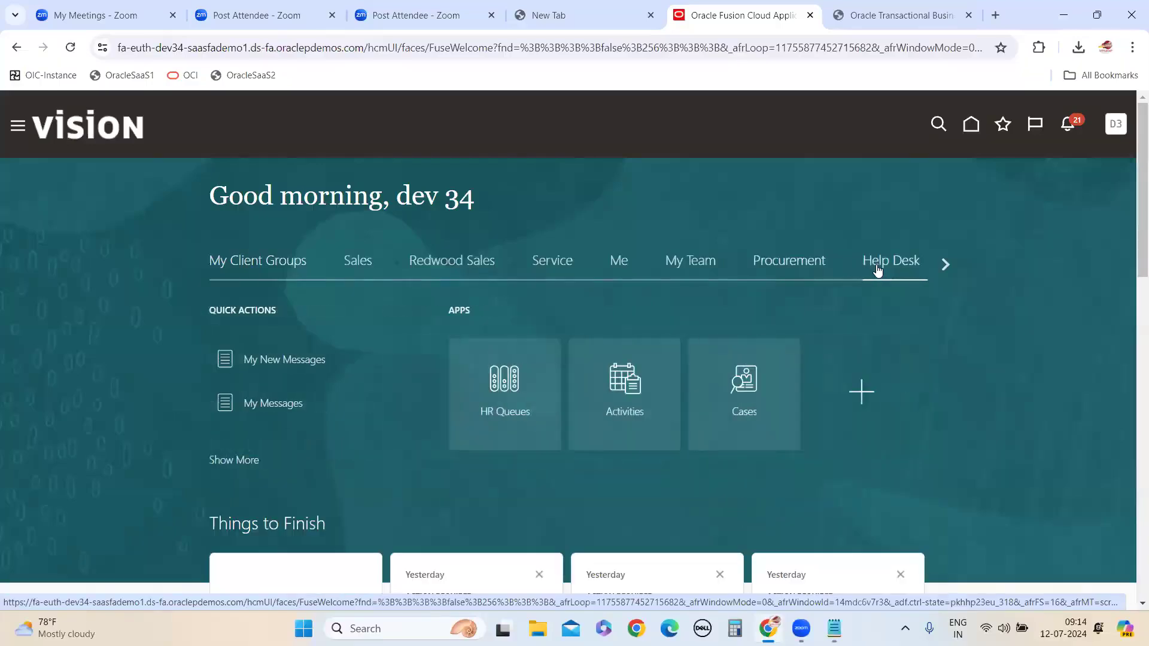
pyautogui.click(945, 265)
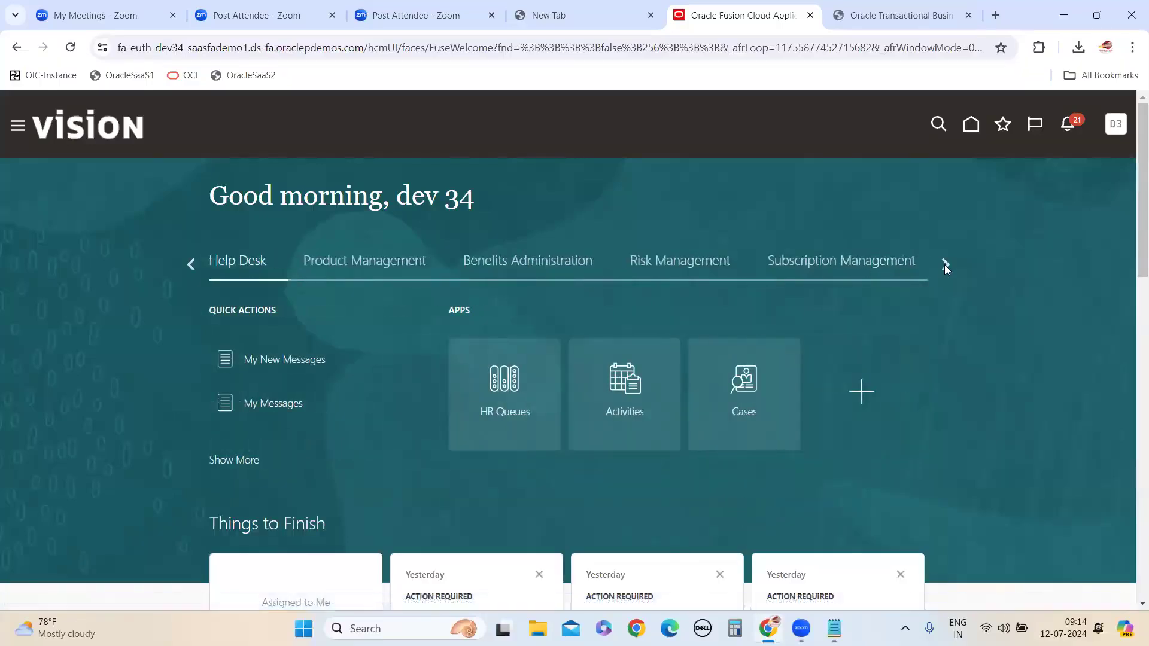
pyautogui.click(945, 266)
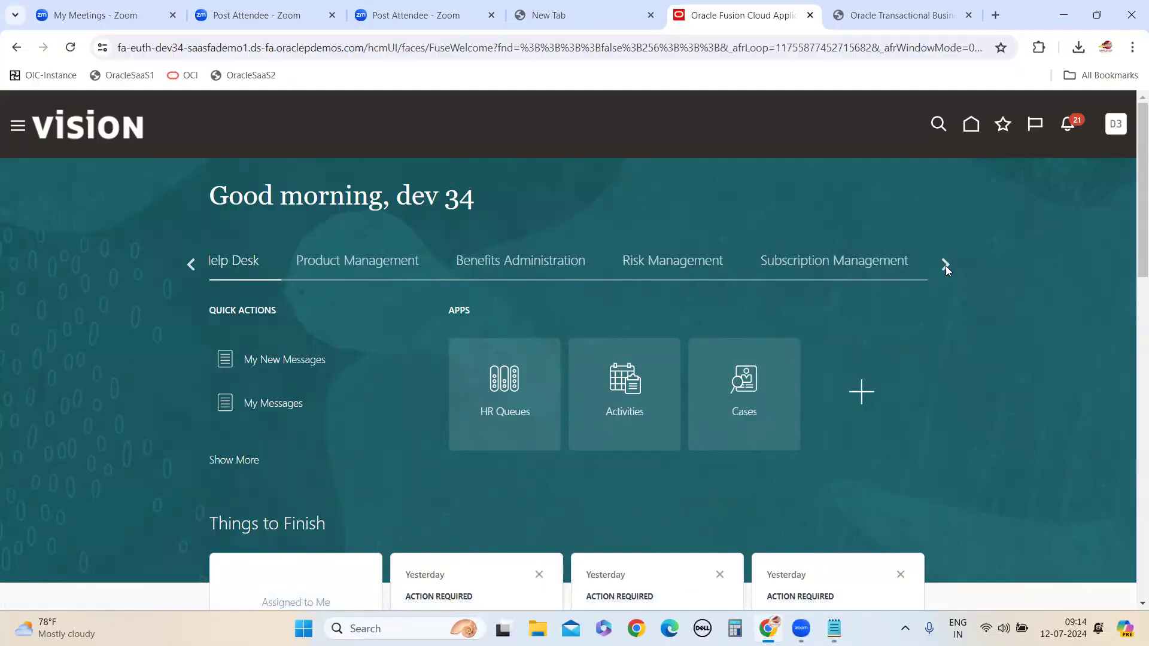
pyautogui.click(945, 266)
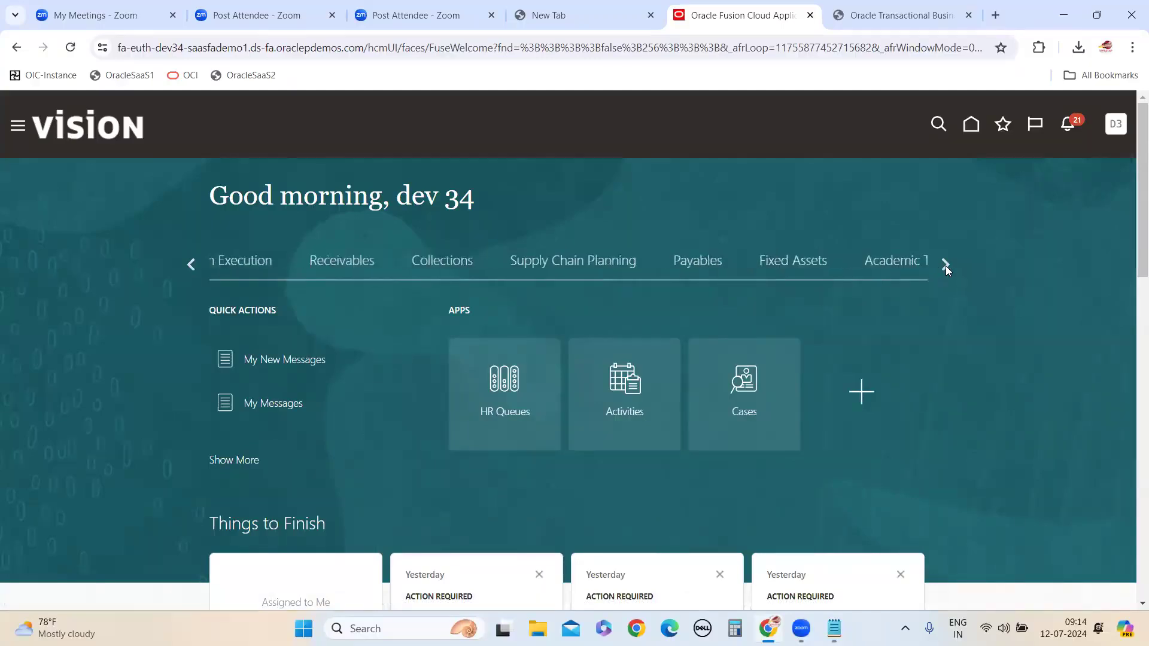
pyautogui.click(946, 266)
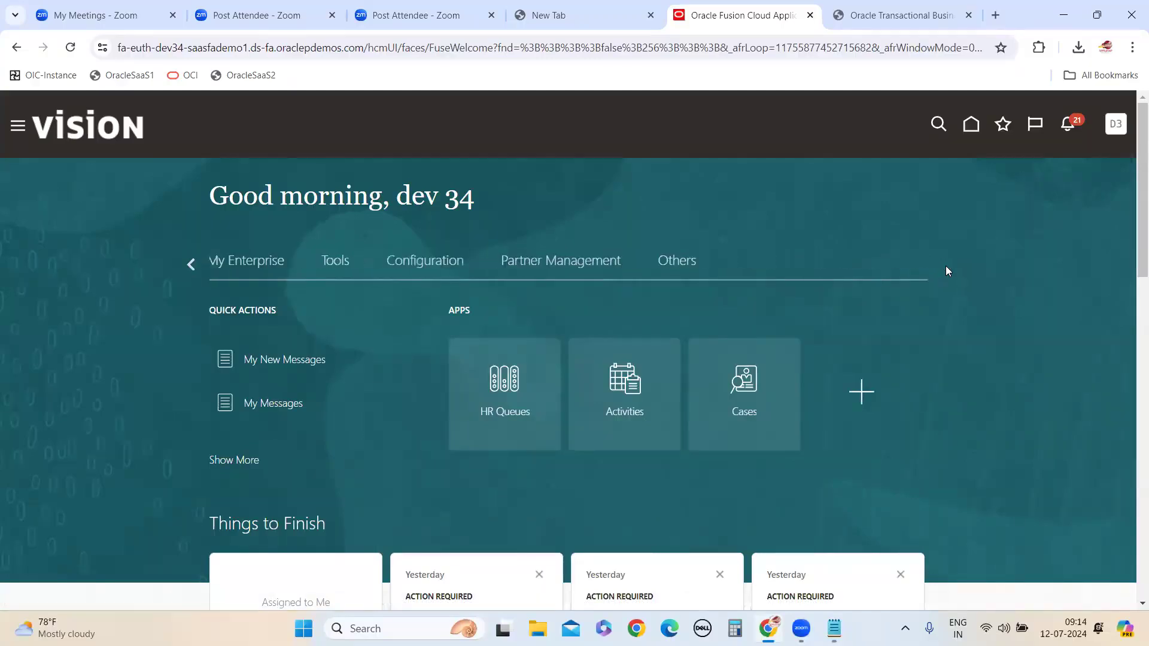
pyautogui.click(190, 262)
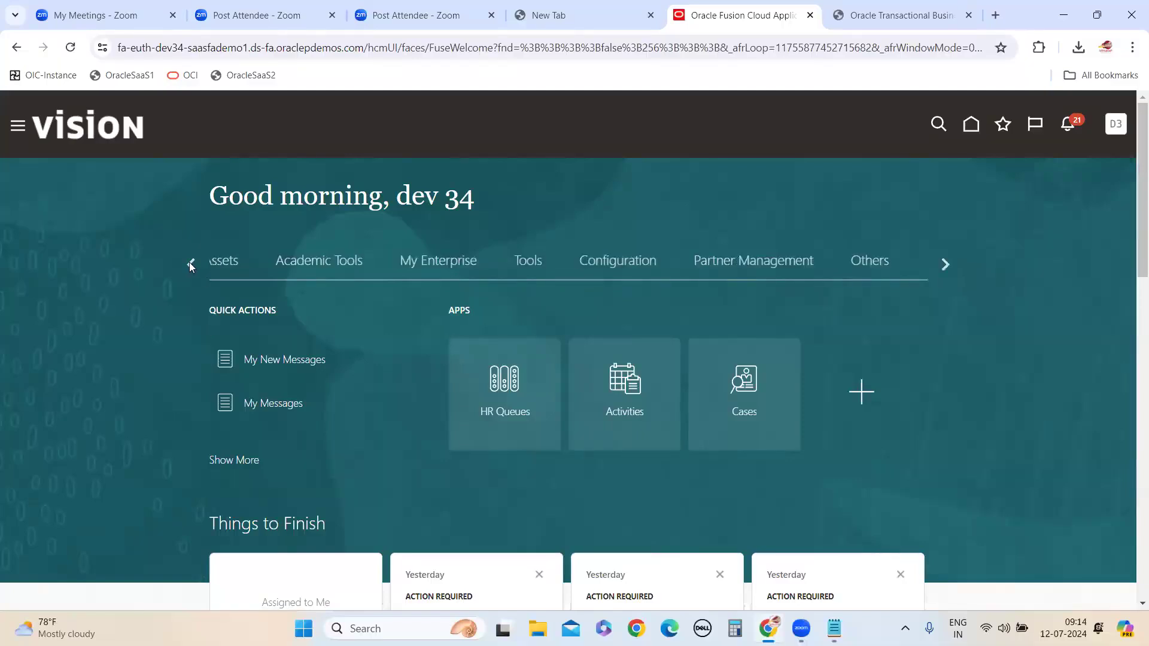
pyautogui.click(189, 262)
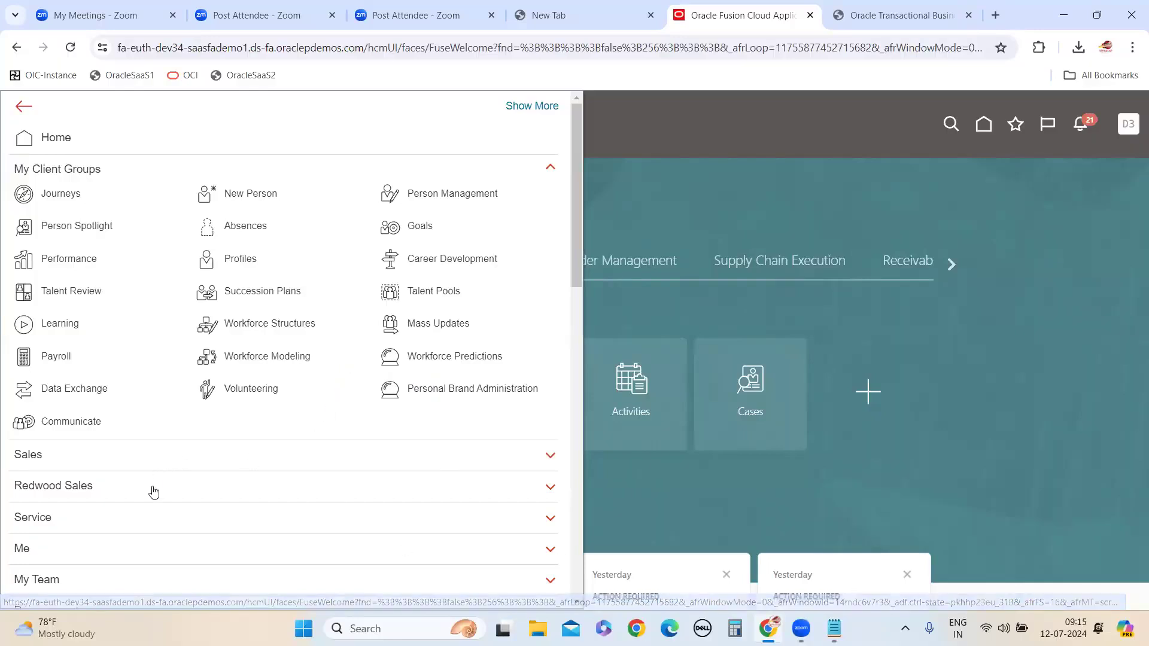
# Examine the navigation menu's groups from My Client Groups down to Tools, and close the menu
pyautogui.scroll(-7, 153, 500)
pyautogui.scroll(-7, 154, 499)
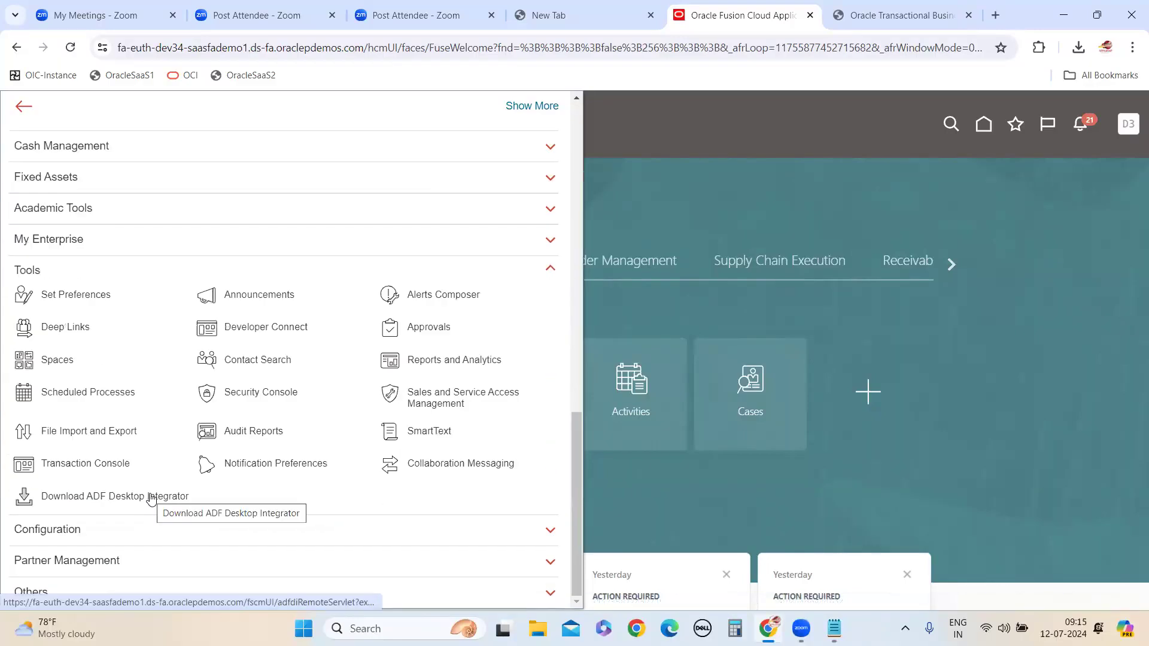
pyautogui.scroll(8, 151, 499)
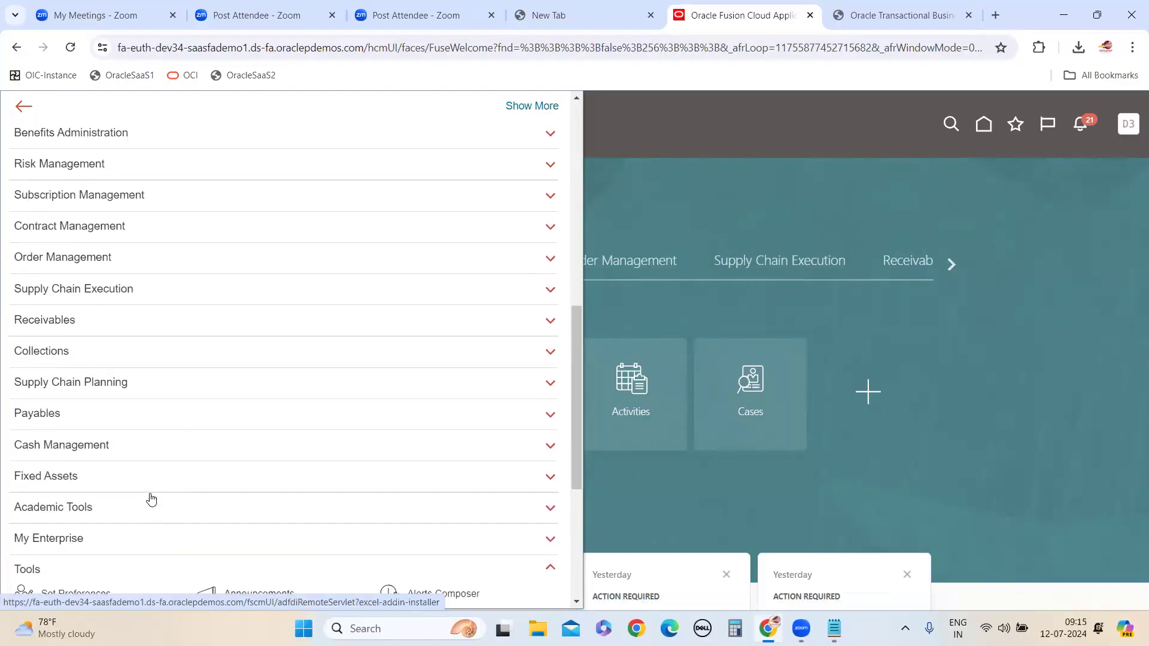
pyautogui.scroll(10, 151, 500)
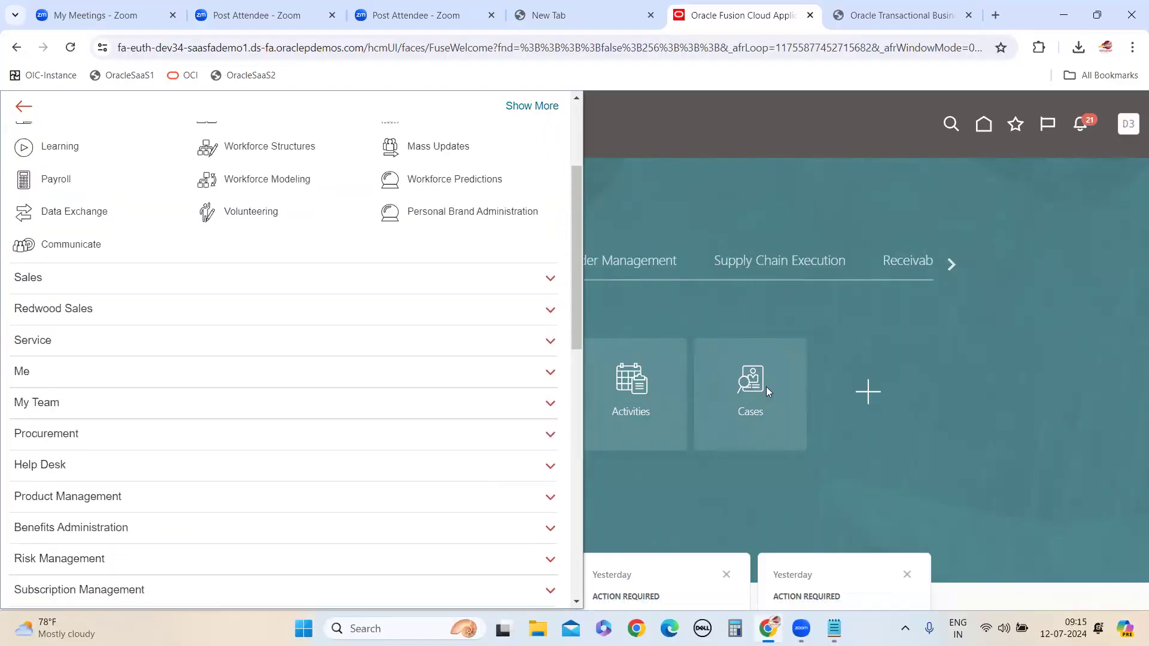
pyautogui.click(834, 321)
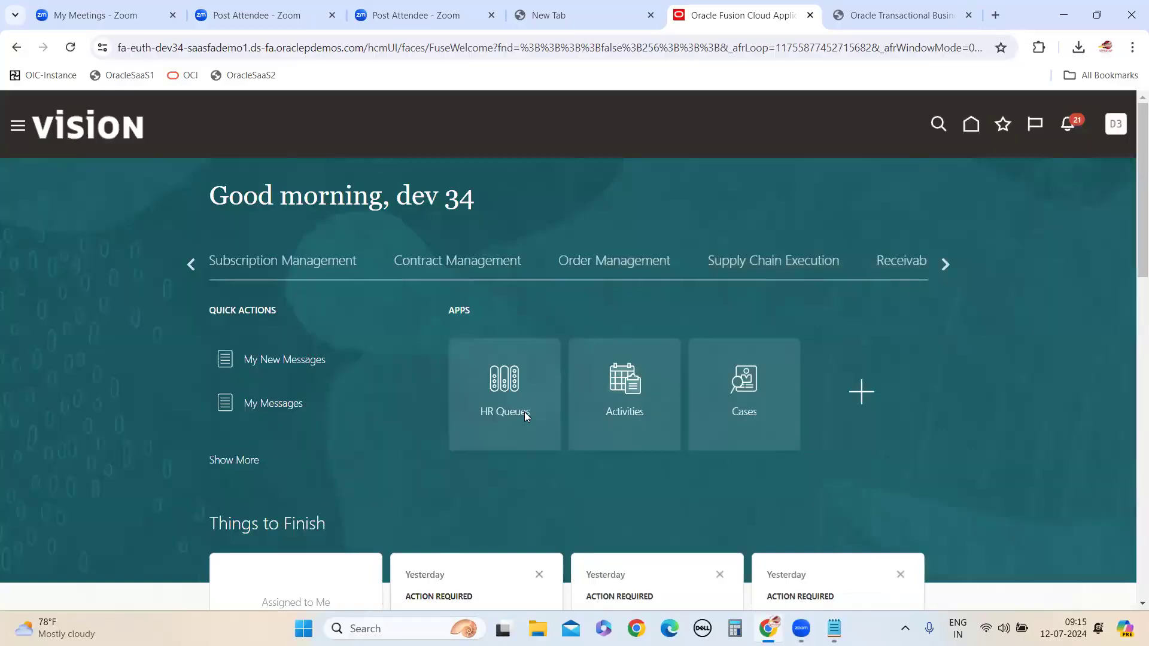
# Compare the tab names in the Notepad note with the manager, department and graph sections of AbsencesDashBoard in the browser
pyautogui.moveTo(834, 628)
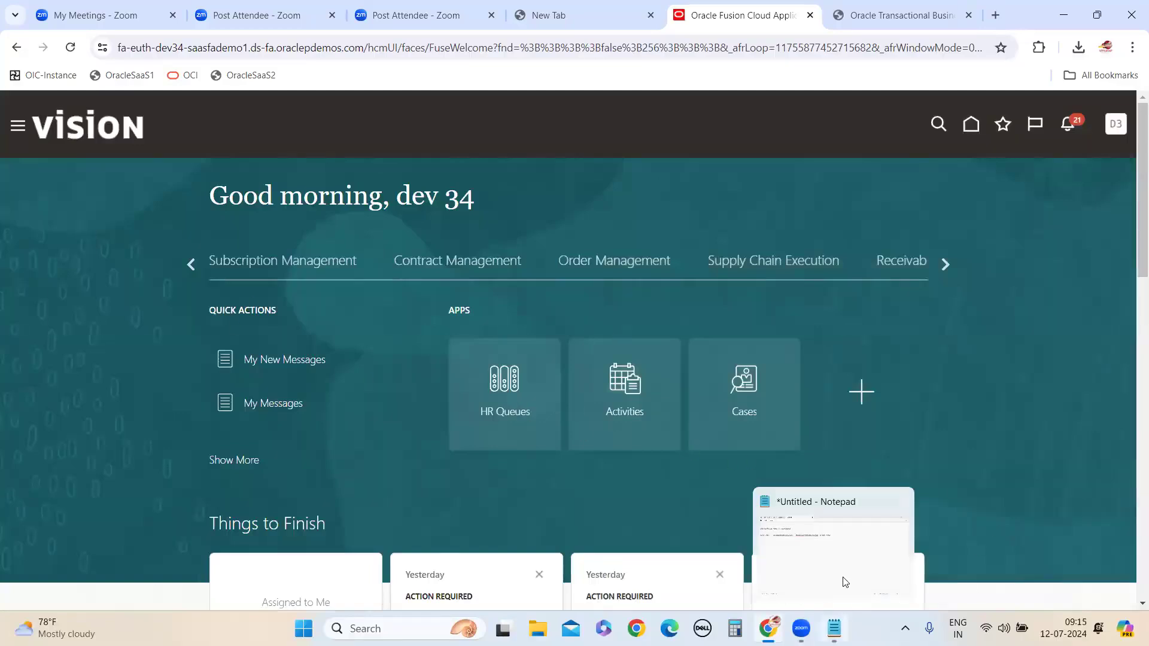
pyautogui.click(842, 582)
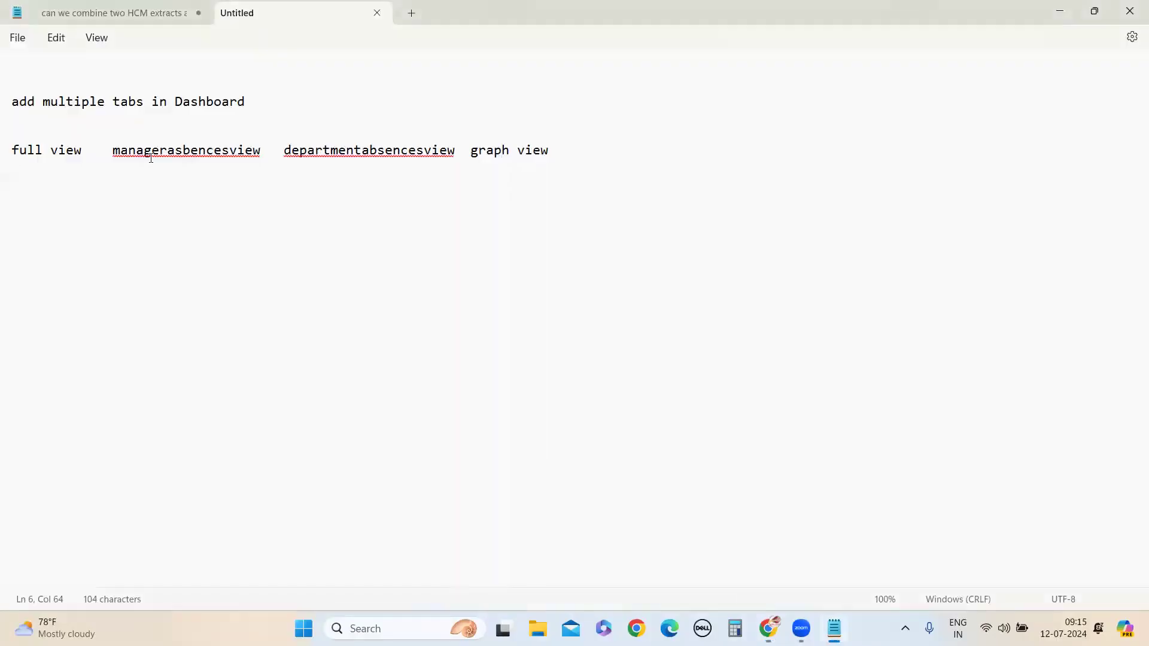
pyautogui.moveTo(769, 629)
pyautogui.click(755, 546)
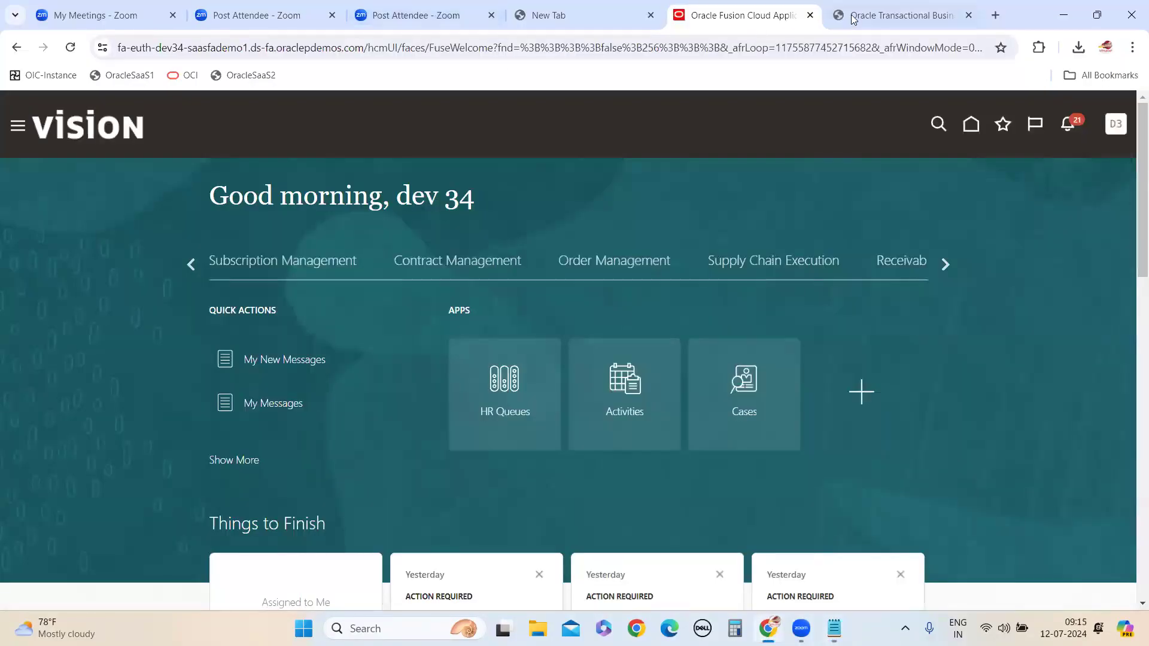
pyautogui.click(888, 15)
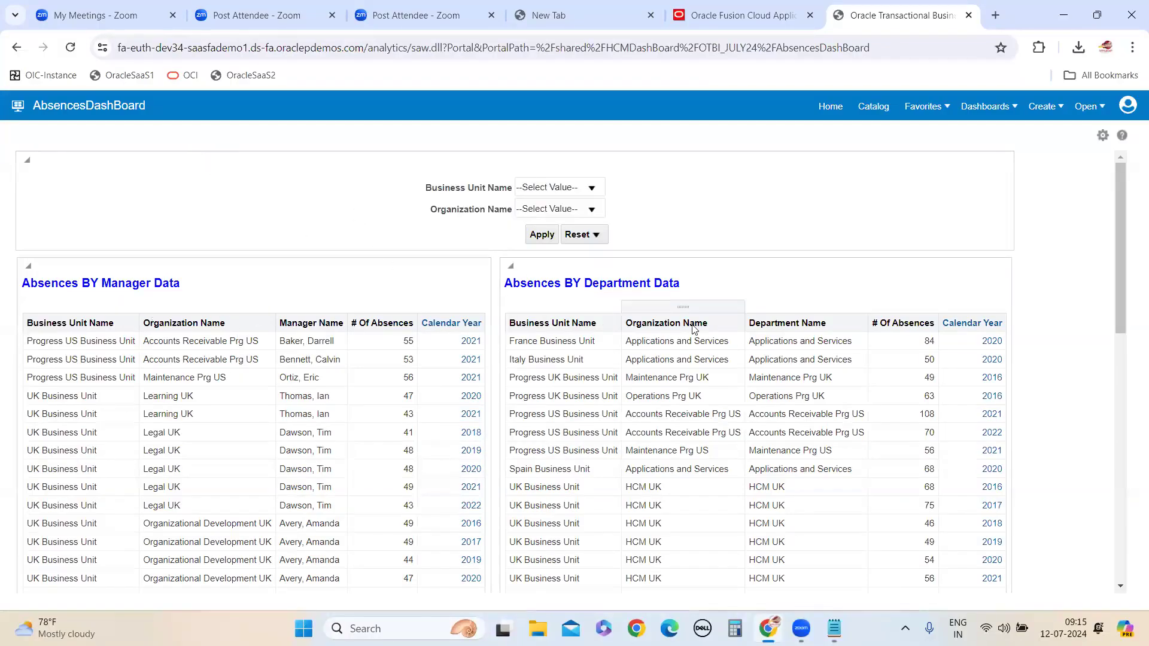
pyautogui.scroll(-10, 538, 419)
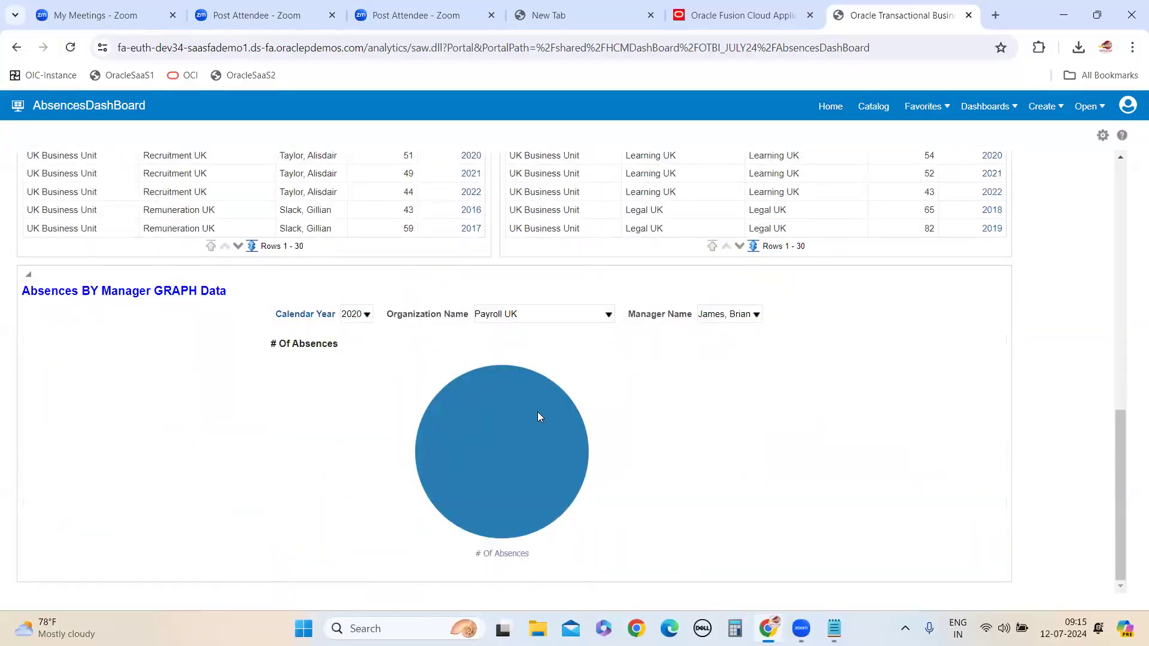
pyautogui.scroll(10, 359, 380)
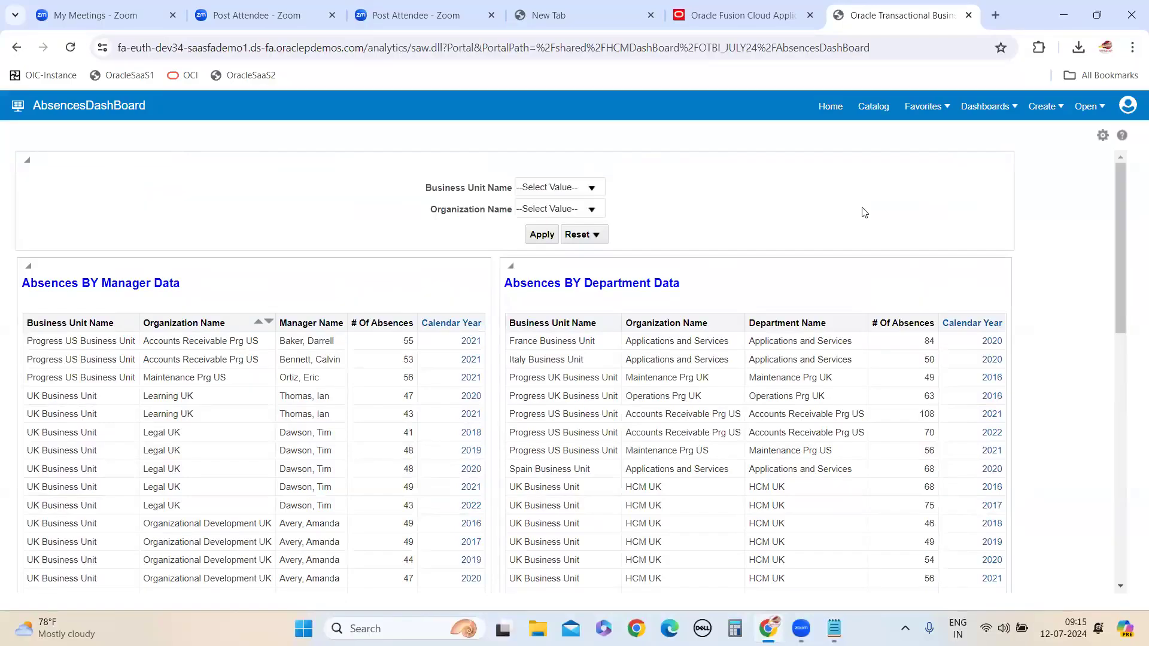
# Open AbsencesDashBoard for editing from the OTBI_JULY24 catalog folder, collapsing Shared Folders in the folder tree
pyautogui.click(778, 19)
pyautogui.click(872, 23)
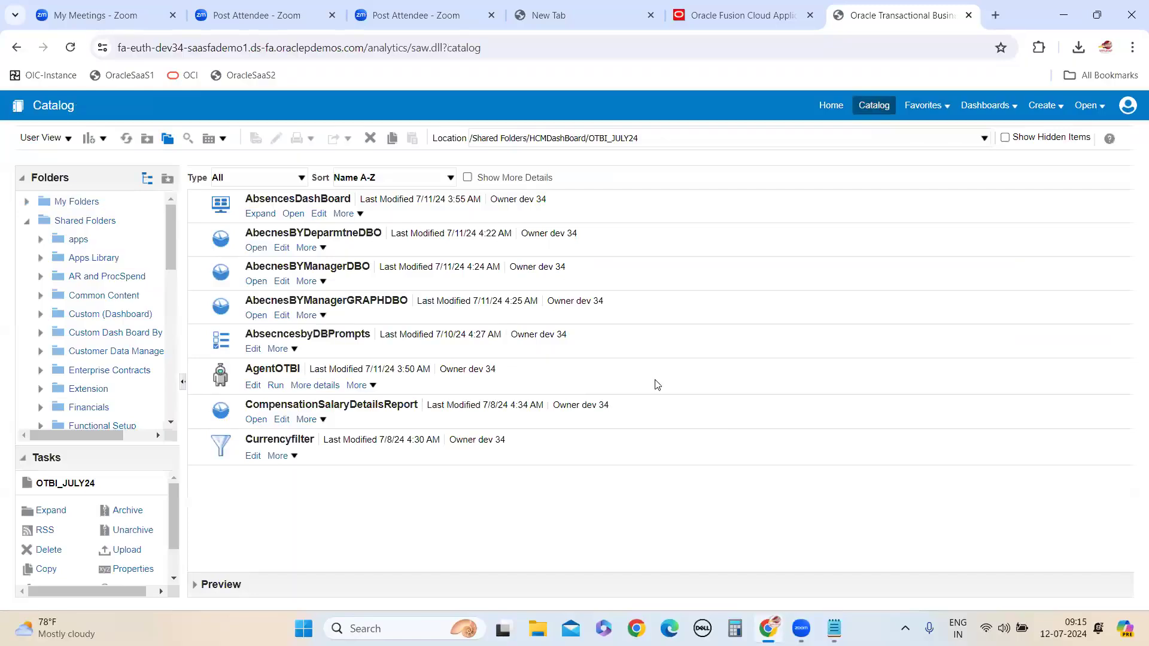
pyautogui.scroll(-2, 141, 392)
pyautogui.scroll(1, 141, 392)
pyautogui.click(27, 220)
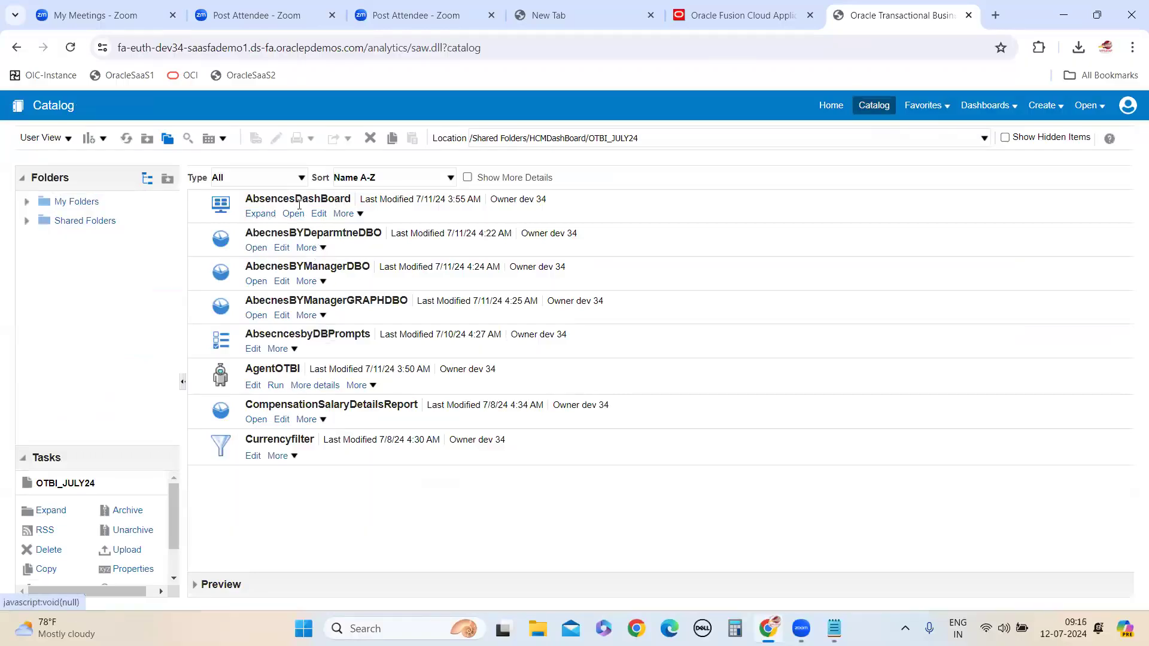
pyautogui.click(321, 215)
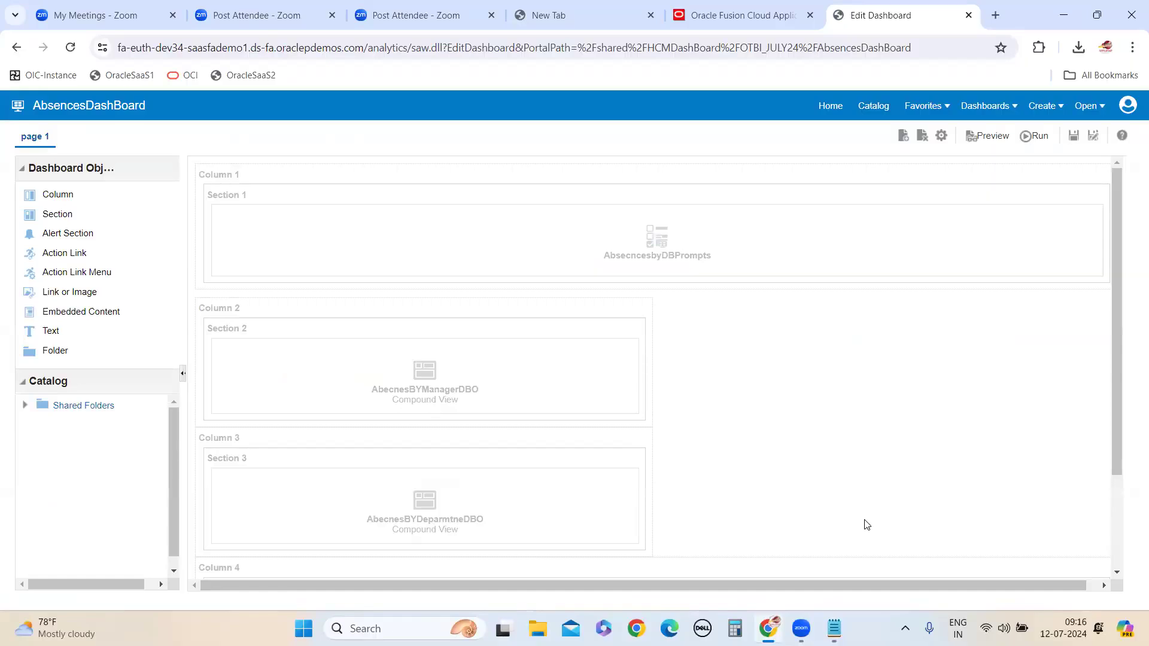
# Add a dashboard page named managerasbencesview, taking the name from the Notepad note and using it as the page description too
pyautogui.scroll(-3, 895, 467)
pyautogui.scroll(3, 898, 482)
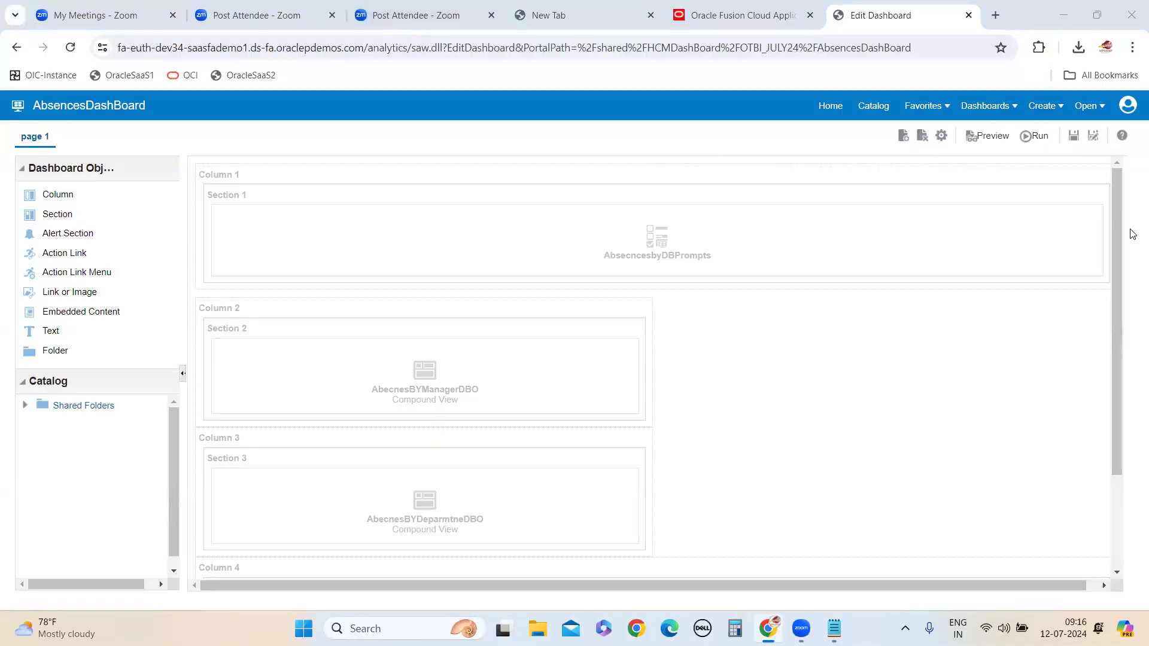
pyautogui.click(903, 136)
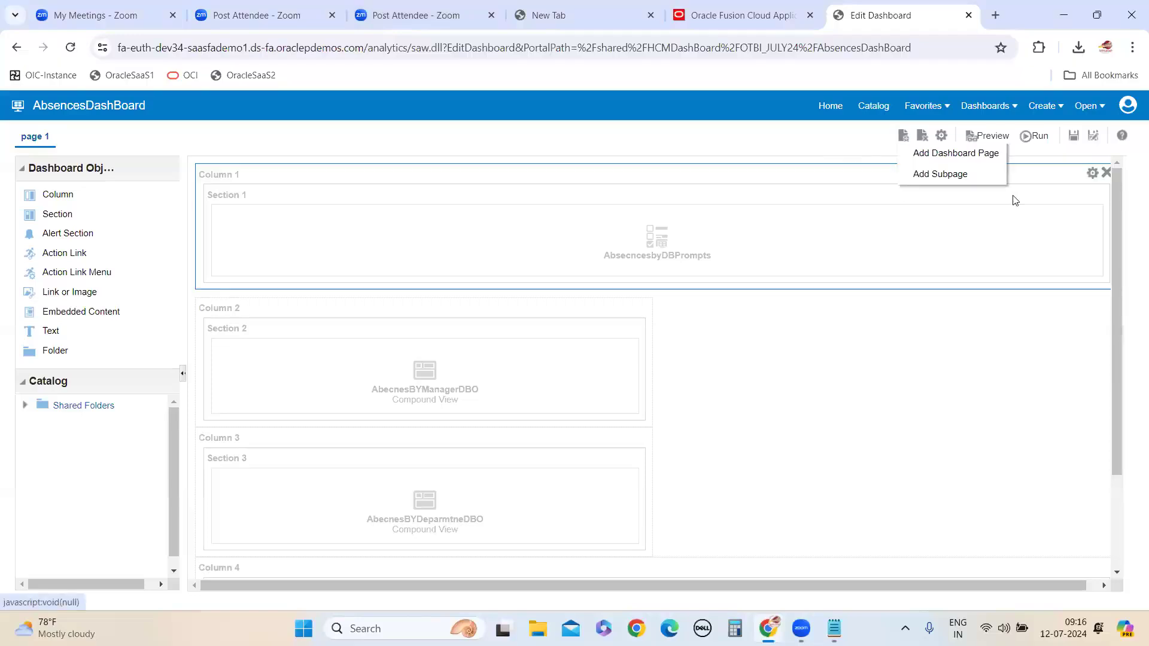
pyautogui.click(944, 157)
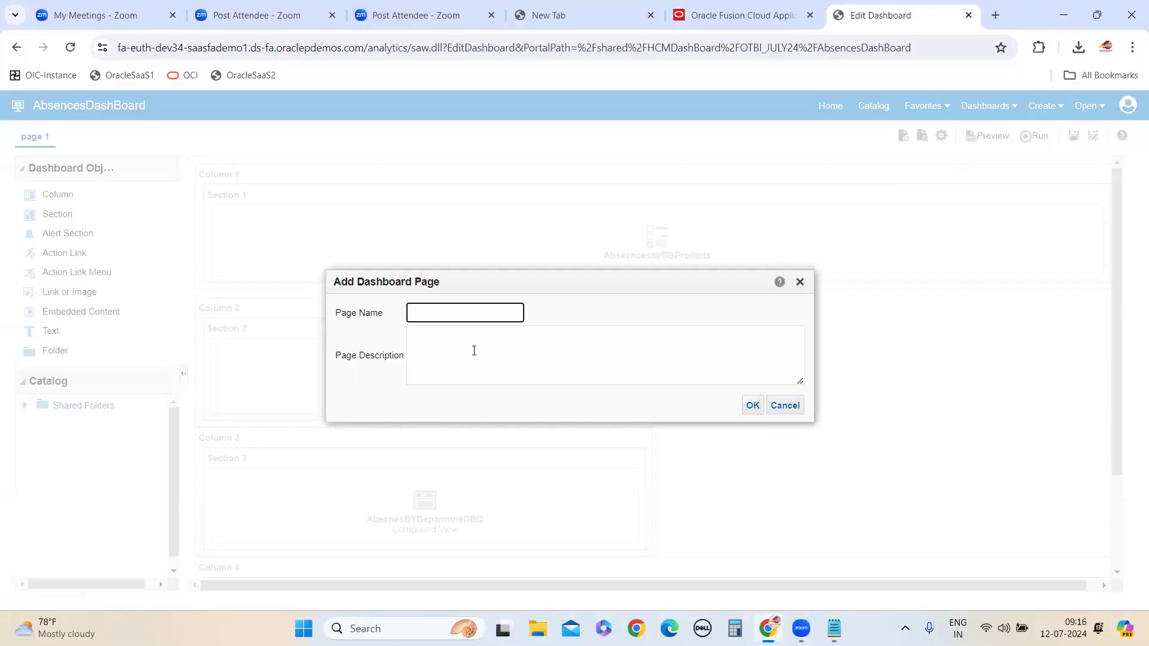
pyautogui.click(830, 557)
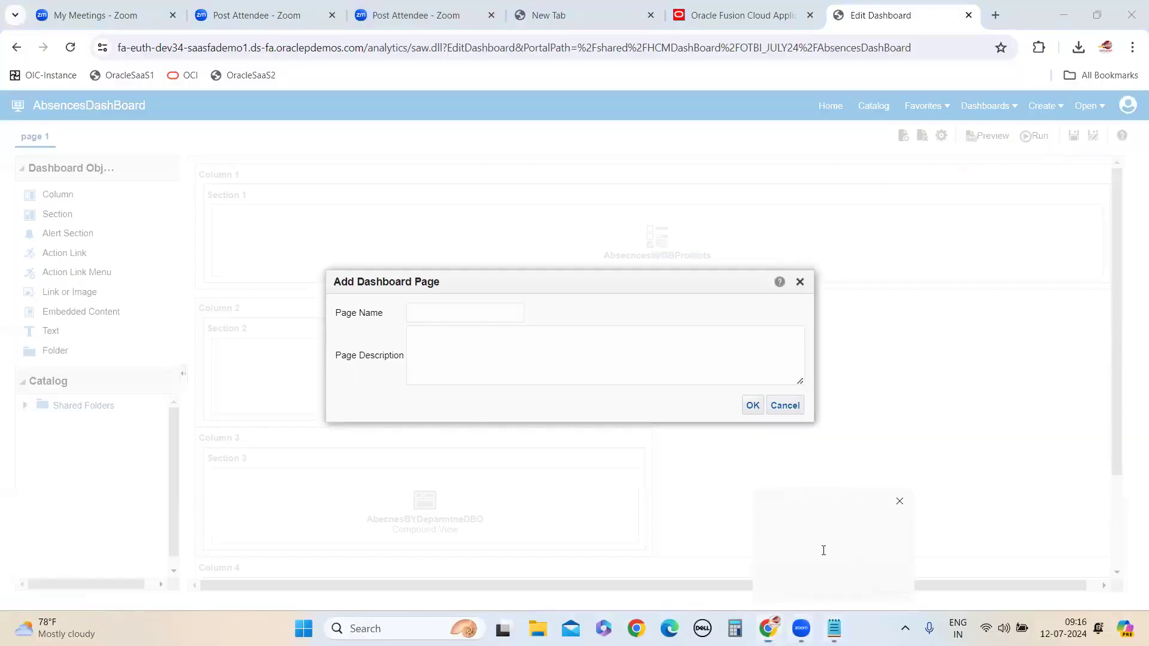
pyautogui.moveTo(12, 151); pyautogui.dragTo(256, 157)
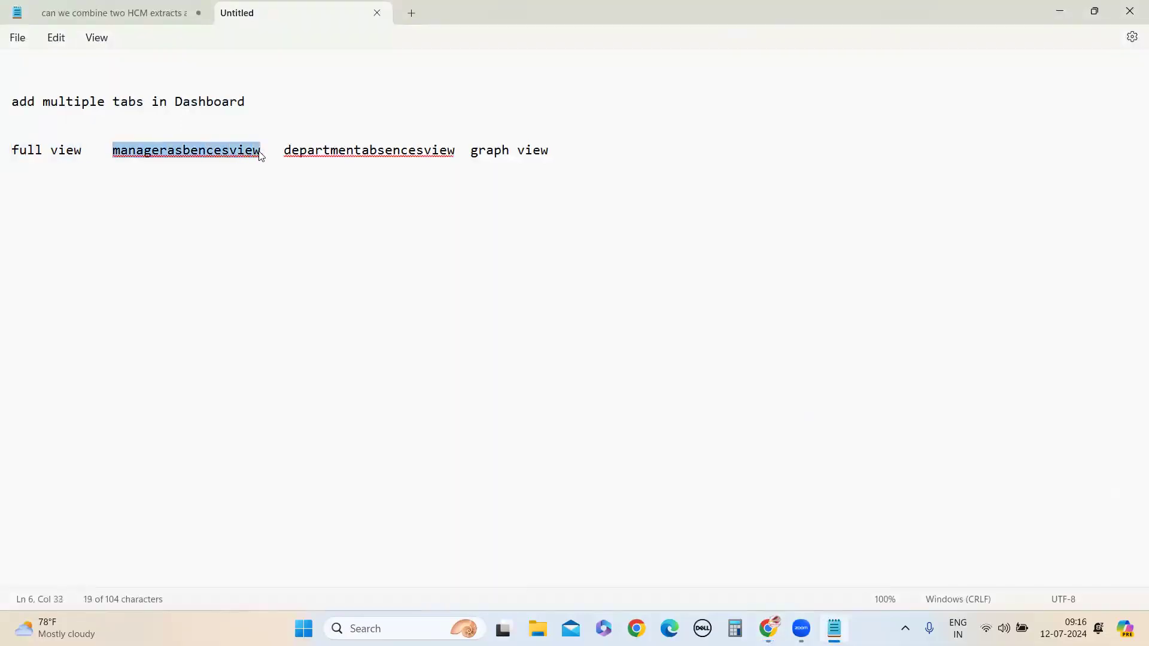
pyautogui.click(1061, 11)
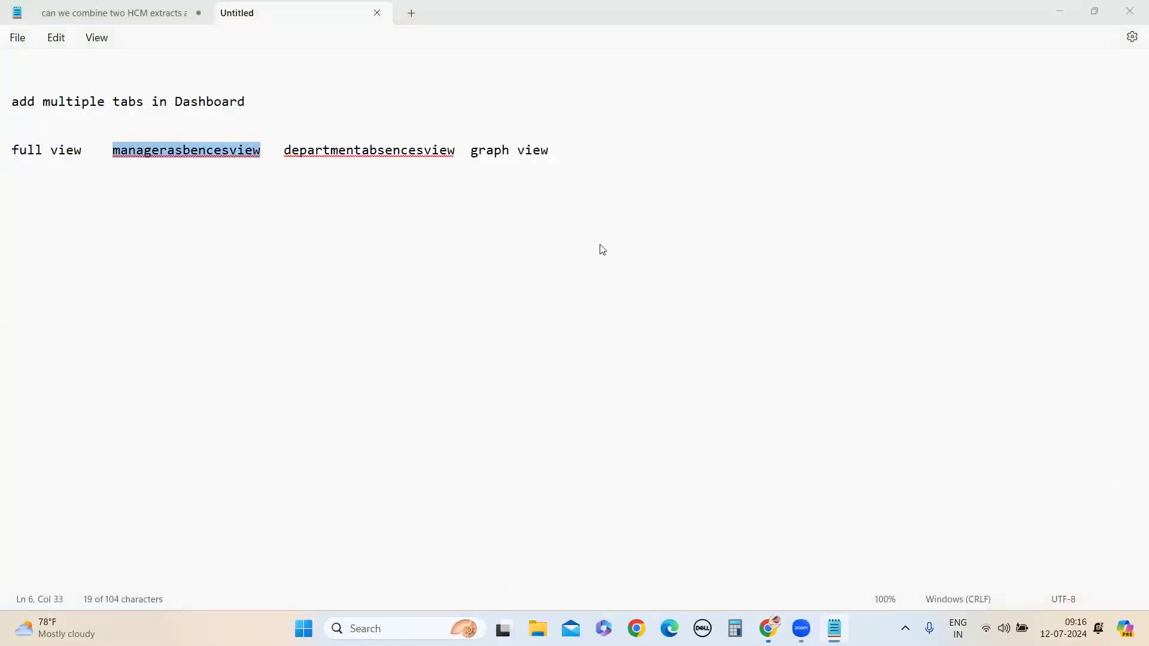
pyautogui.write('managerasbencesview')
pyautogui.click(497, 362)
pyautogui.write('managerasbencesview')
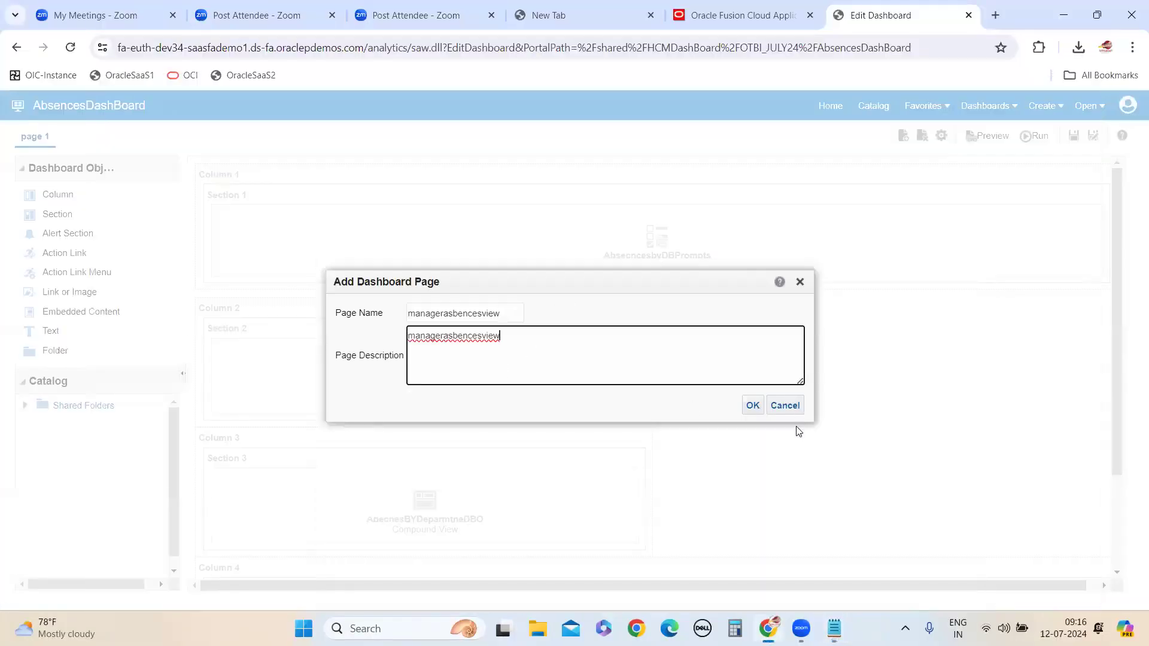
pyautogui.click(752, 405)
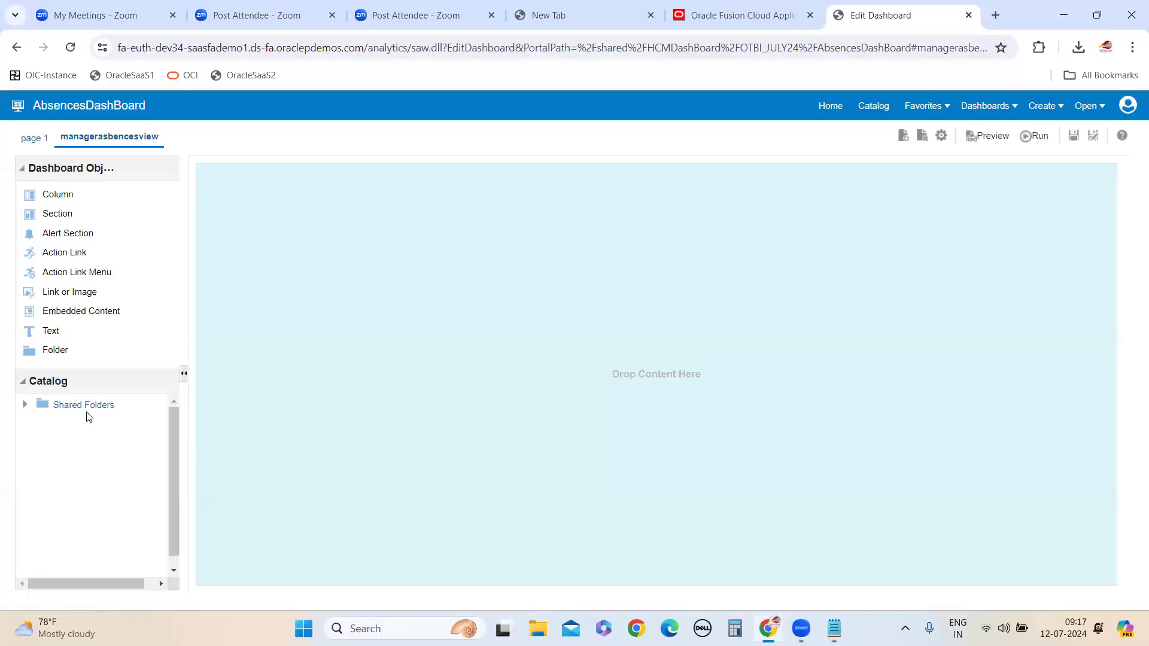
# Place AbecnesBYManagerDBO from the HCMDashBoard/OTBI_JULY24 shared folder in a new column on the managerasbencesview page, and save the dashboard
pyautogui.moveTo(58, 194); pyautogui.dragTo(539, 299)
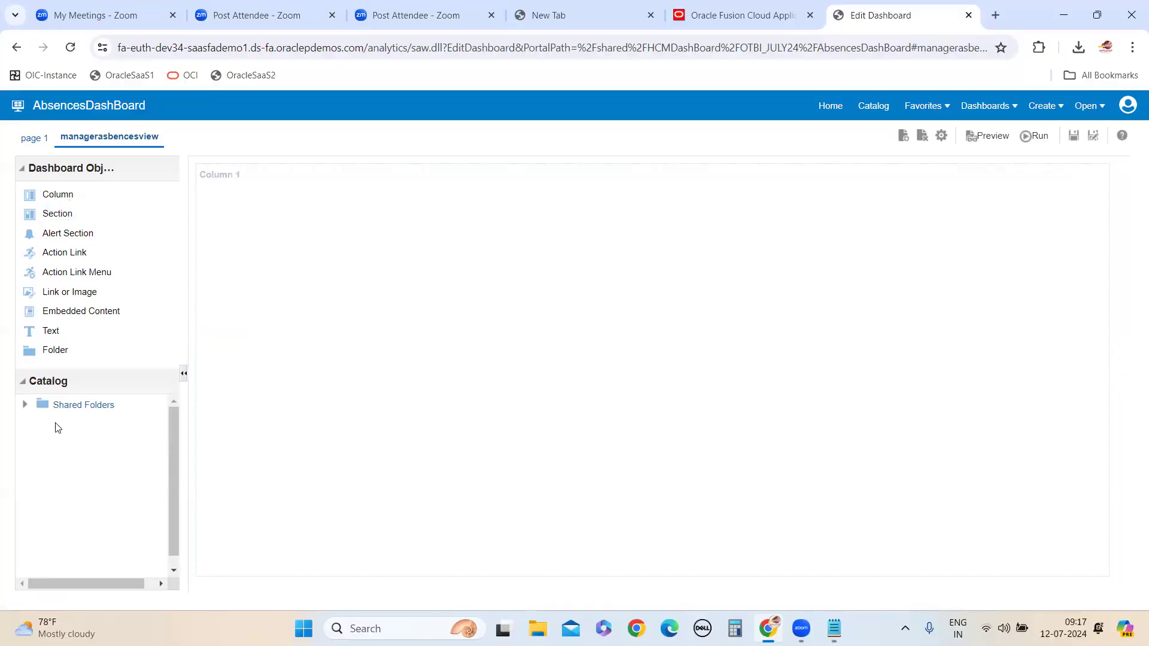
pyautogui.click(65, 405)
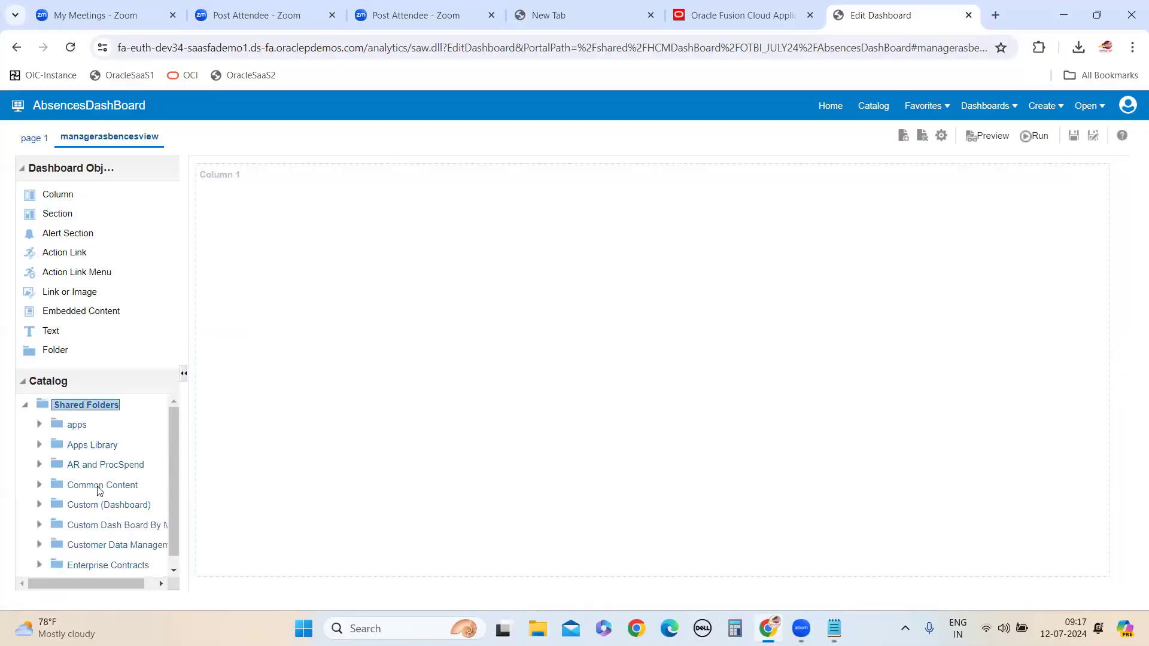
pyautogui.scroll(-10, 108, 527)
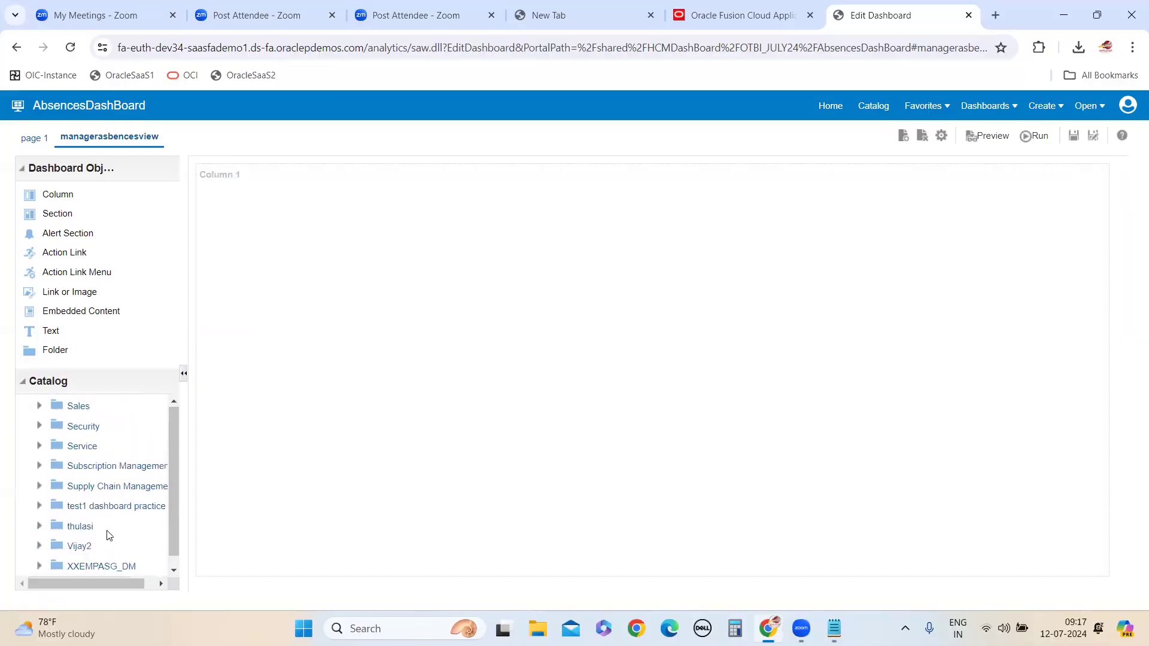
pyautogui.scroll(5, 114, 535)
pyautogui.scroll(5, 122, 534)
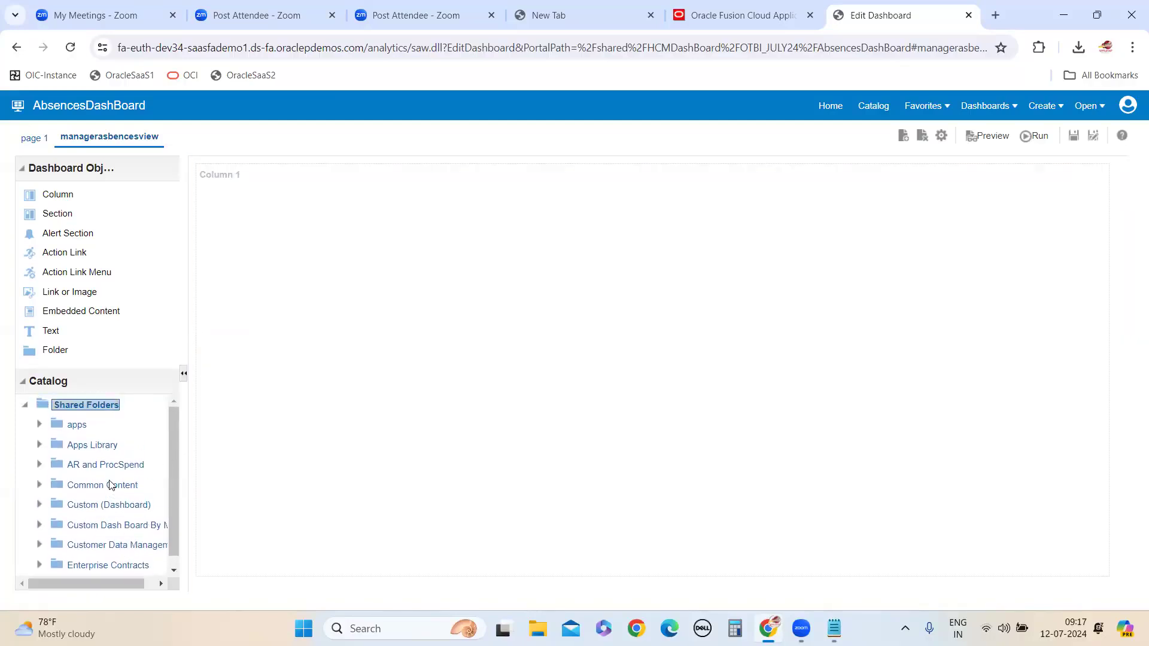
pyautogui.scroll(-1, 112, 486)
pyautogui.scroll(-1, 124, 523)
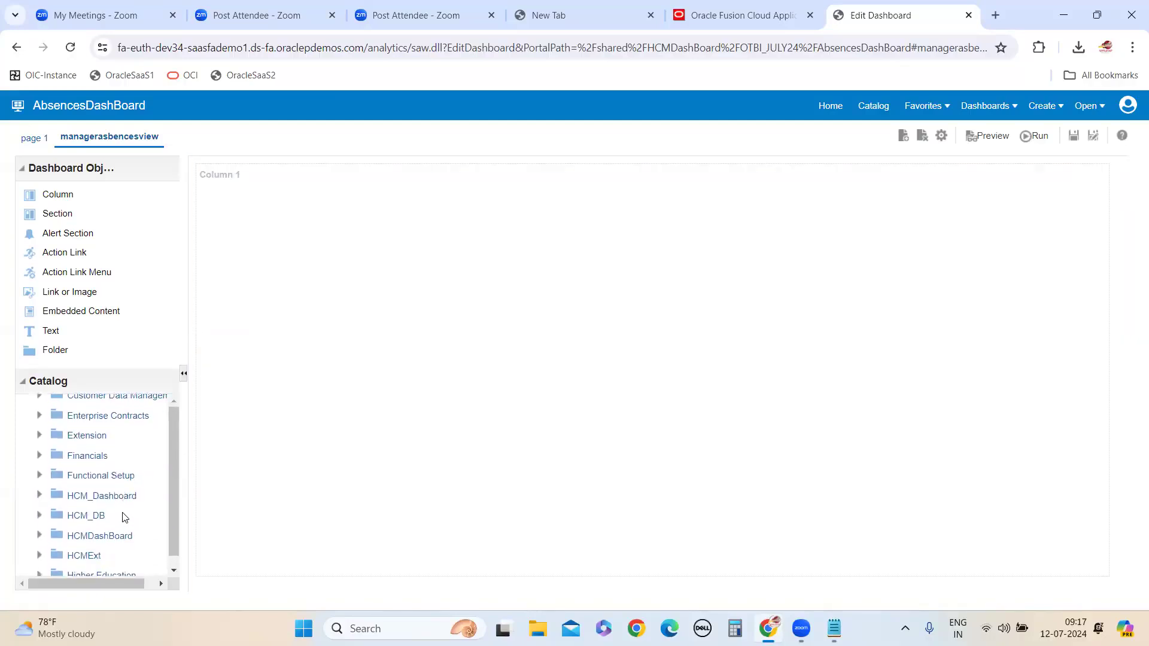
pyautogui.scroll(-2, 125, 512)
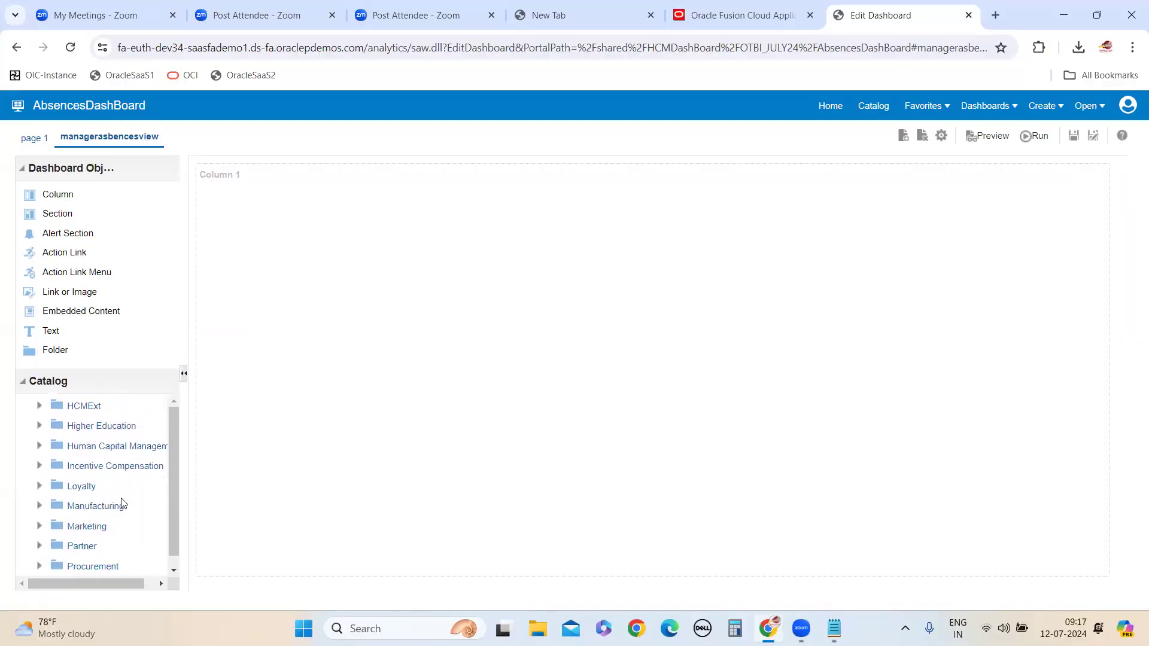
pyautogui.scroll(1, 123, 503)
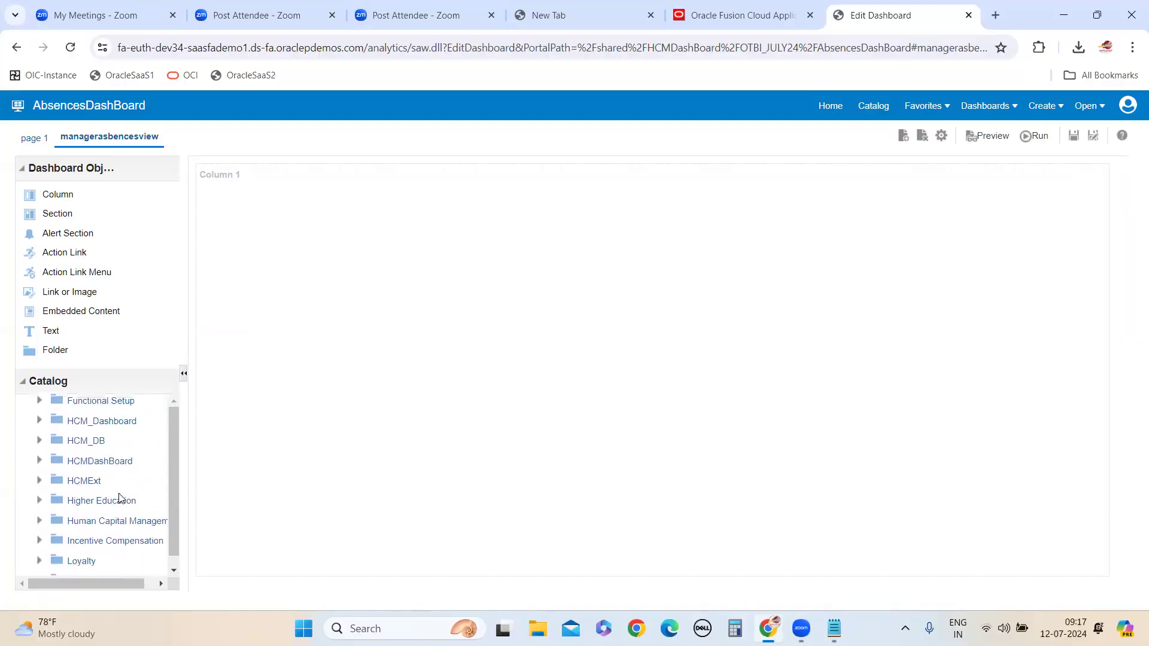
pyautogui.click(94, 481)
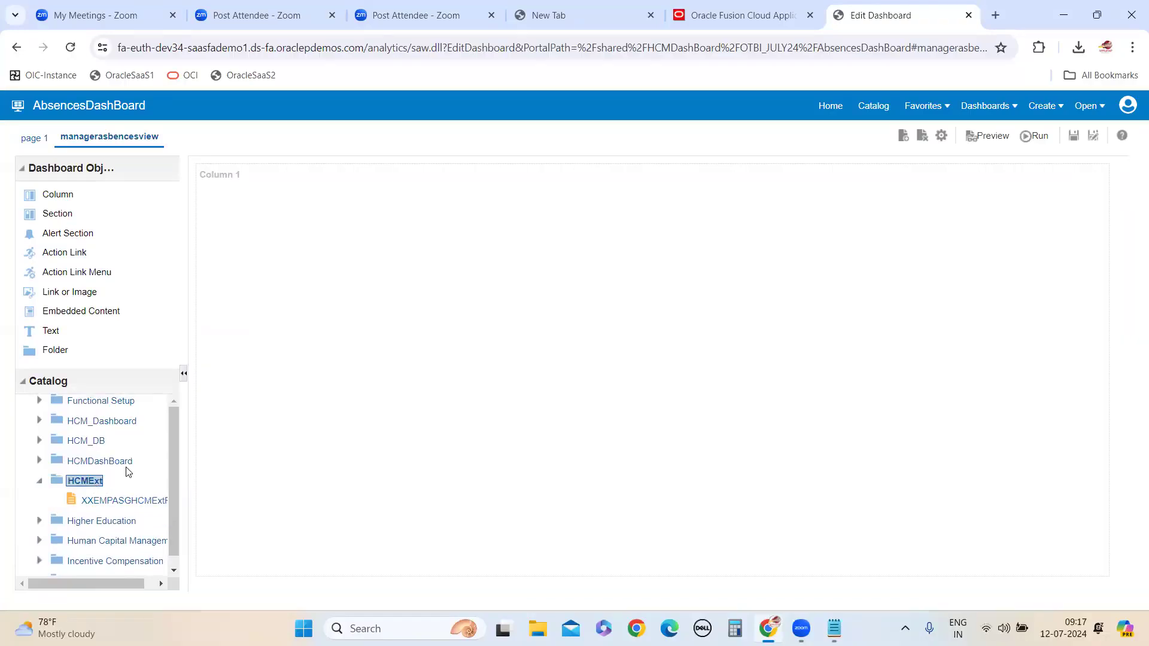
pyautogui.click(39, 481)
pyautogui.click(120, 462)
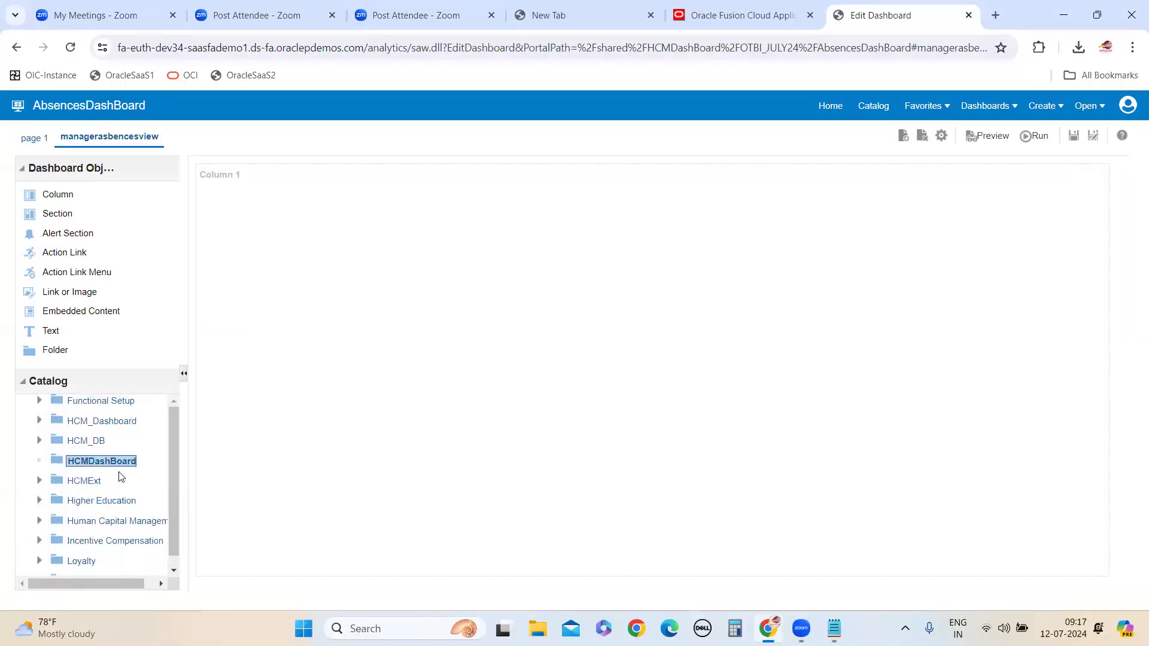
pyautogui.click(100, 482)
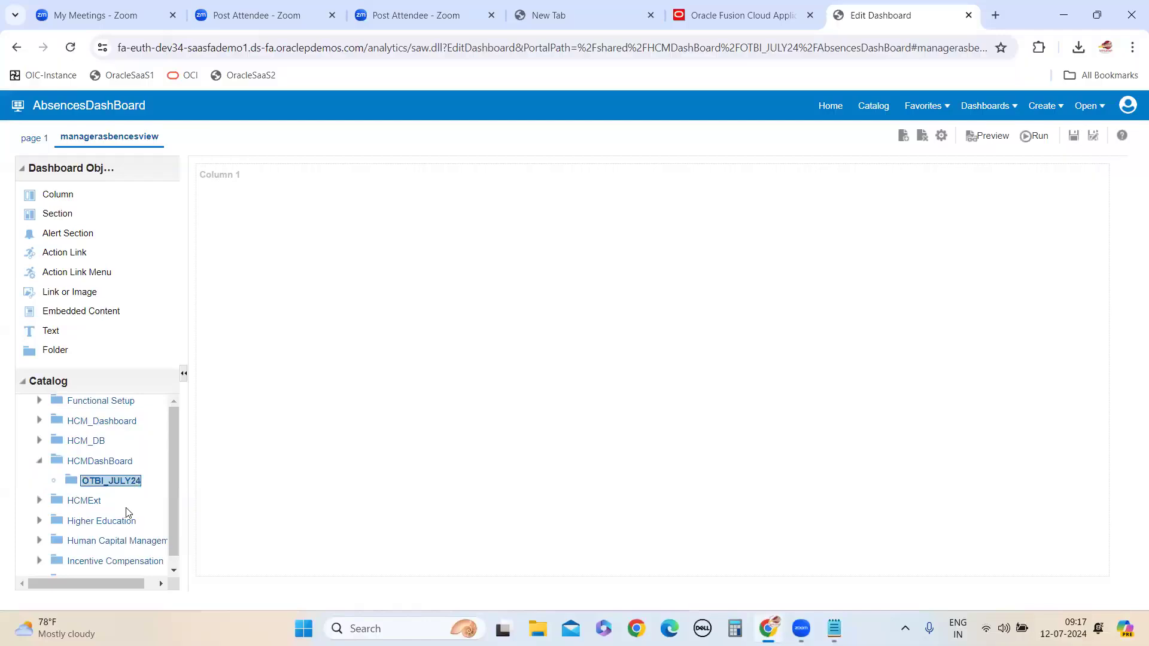
pyautogui.moveTo(149, 476); pyautogui.dragTo(393, 362)
pyautogui.click(1072, 136)
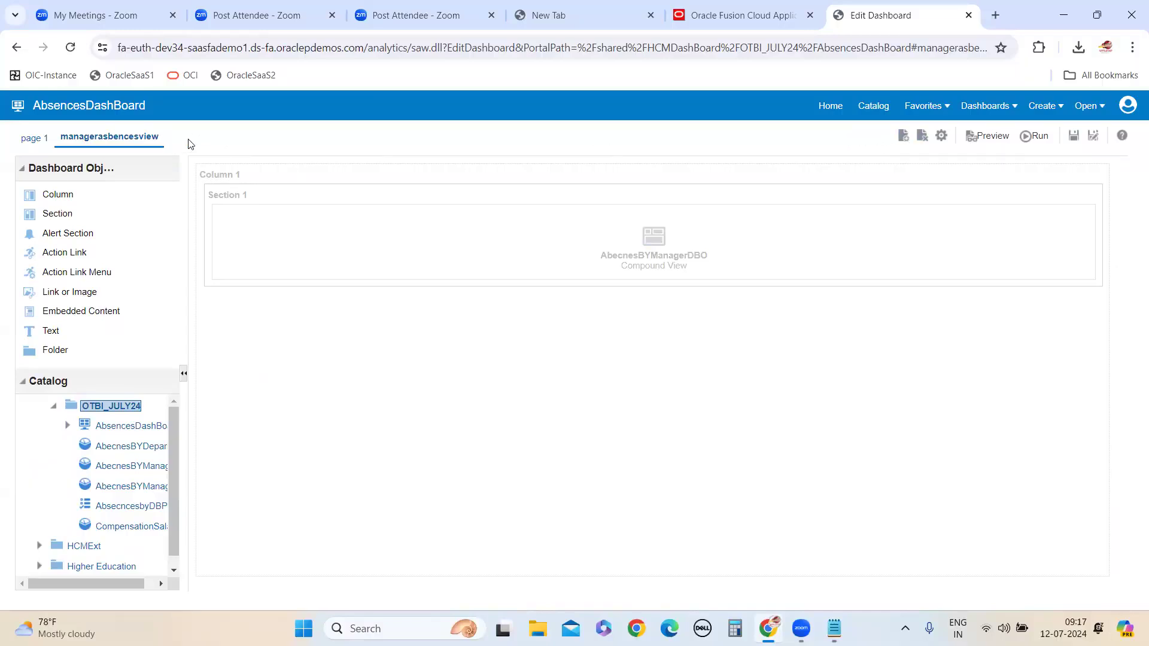
# Add a dashboard page named DepartmentView, repeating the name as the page description
pyautogui.click(904, 142)
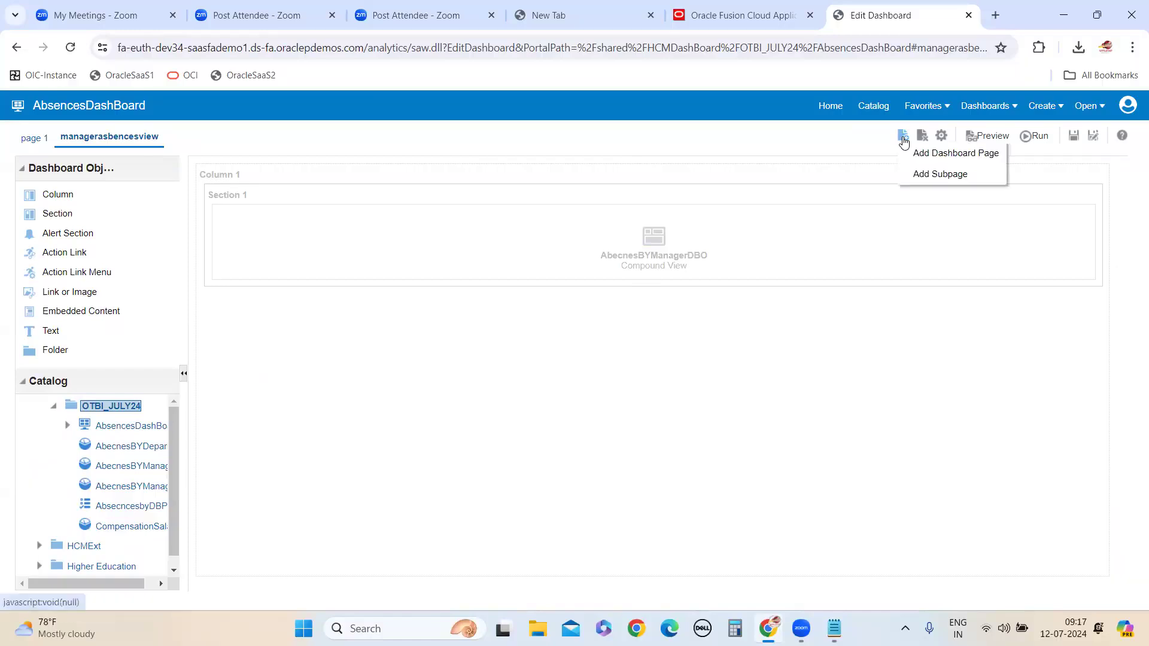
pyautogui.click(941, 155)
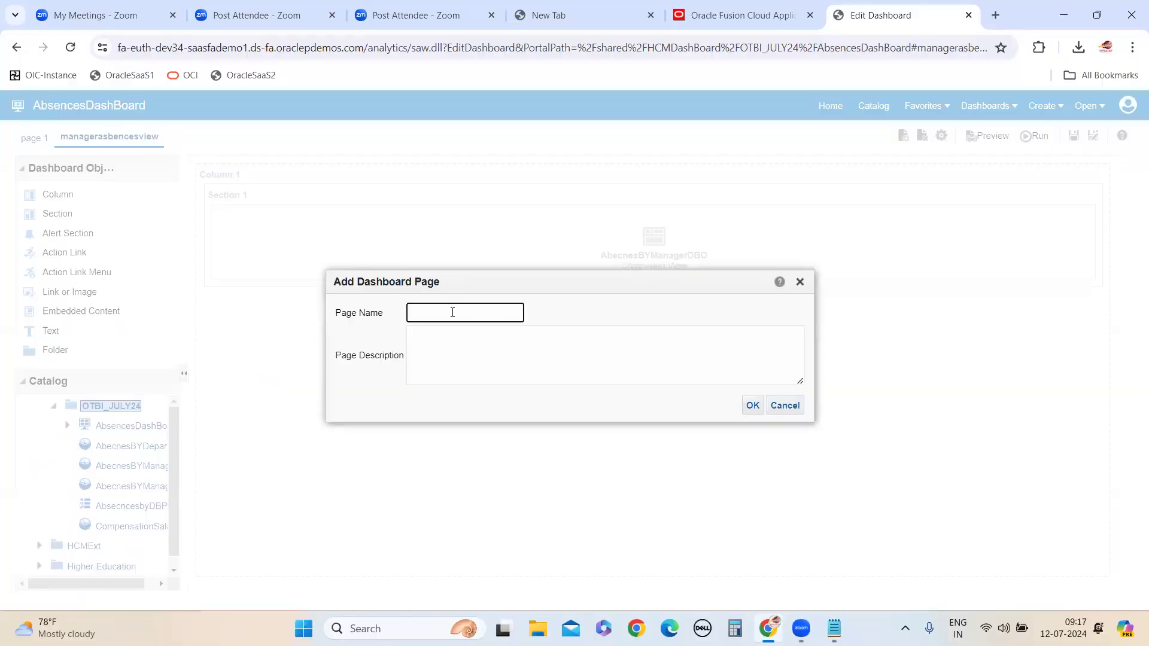
pyautogui.write('D')
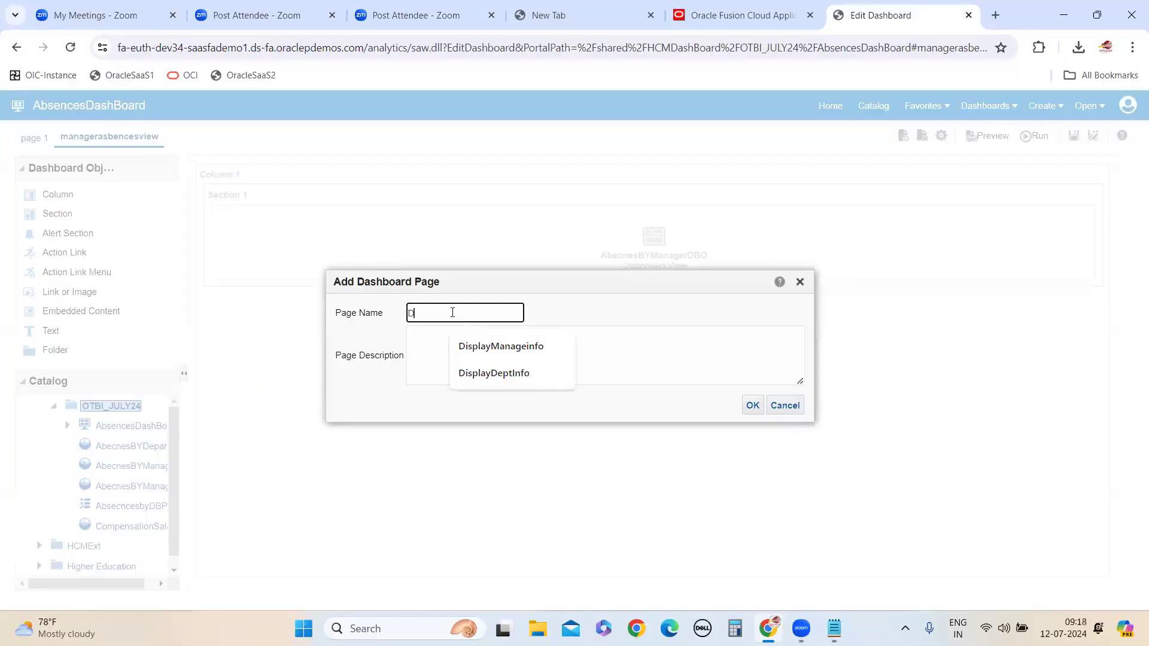
pyautogui.write('epartment')
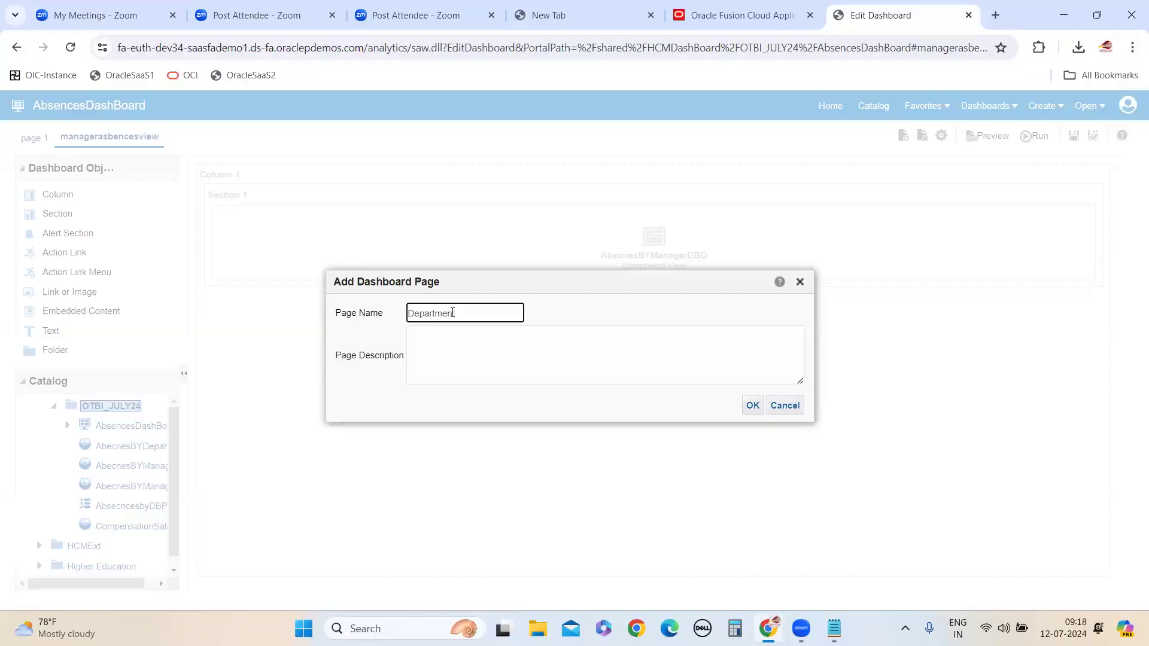
pyautogui.write('View')
pyautogui.doubleClick(453, 312)
pyautogui.hotkey('ctrl', 'c')
pyautogui.click(462, 345)
pyautogui.hotkey('ctrl', 'v')
pyautogui.click(753, 406)
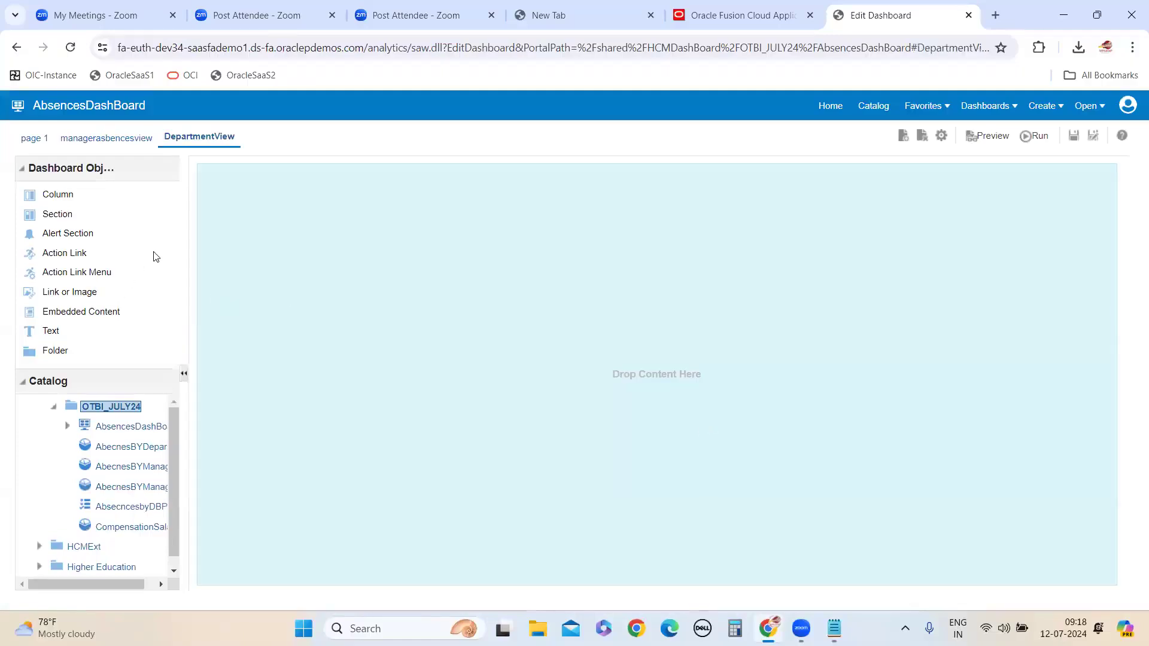
# Place AbecnesBYDeparmtneDBO from OTBI_JULY24 in a new column on the DepartmentView page, and save the dashboard
pyautogui.moveTo(71, 196); pyautogui.dragTo(535, 391)
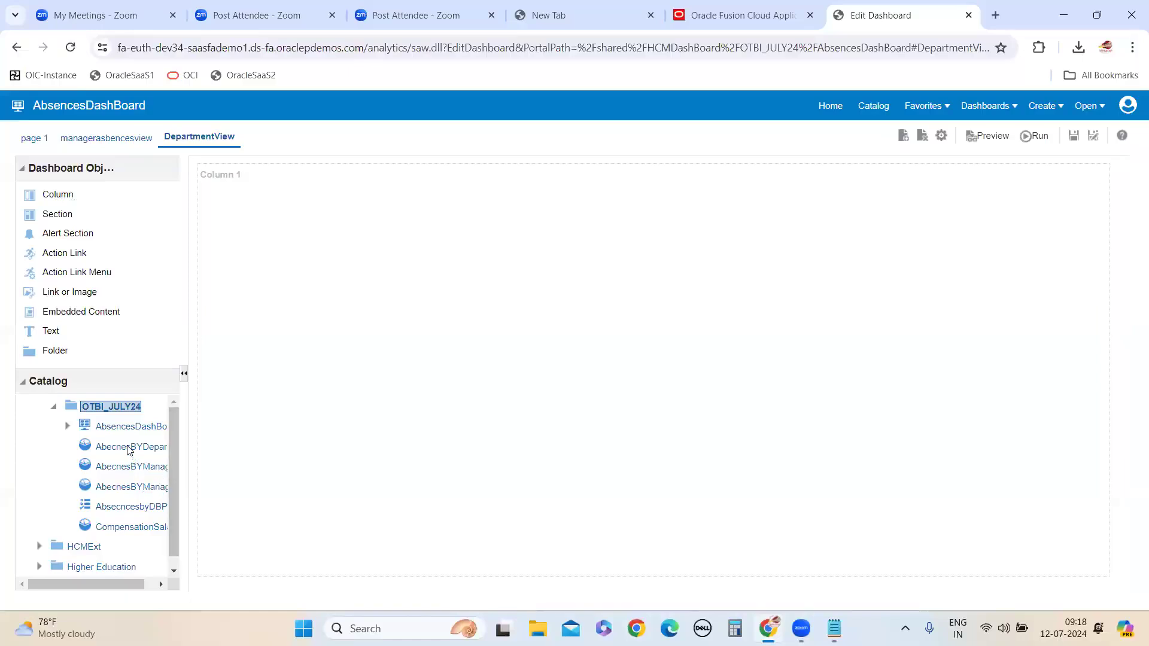
pyautogui.moveTo(129, 450); pyautogui.dragTo(465, 423)
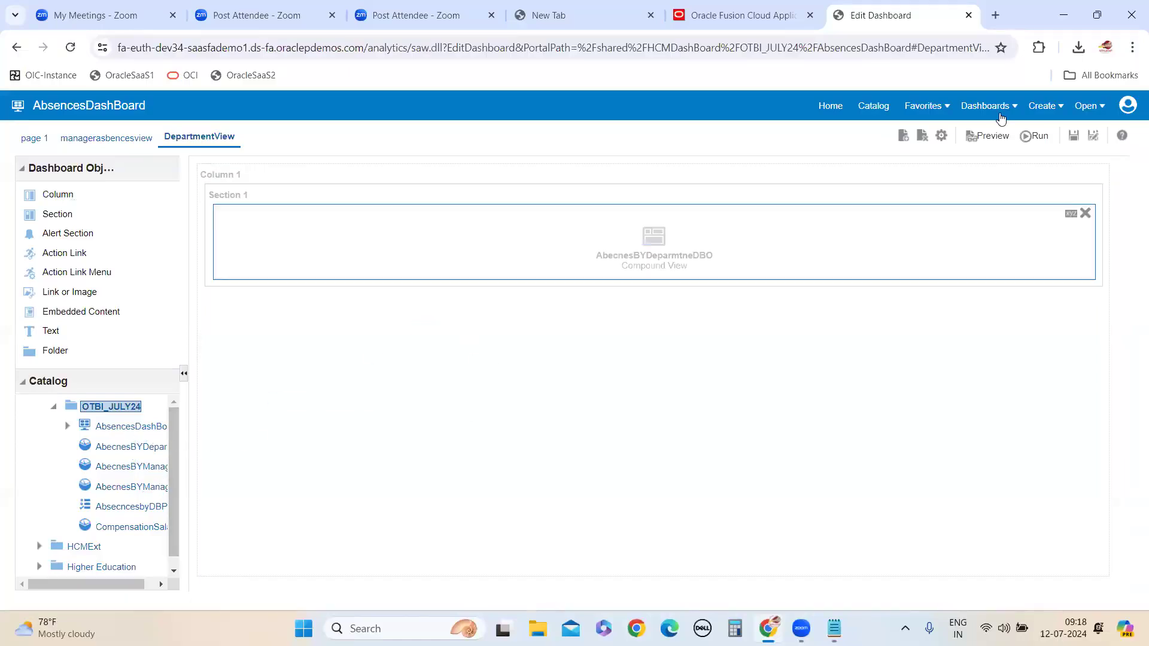
pyautogui.click(1074, 136)
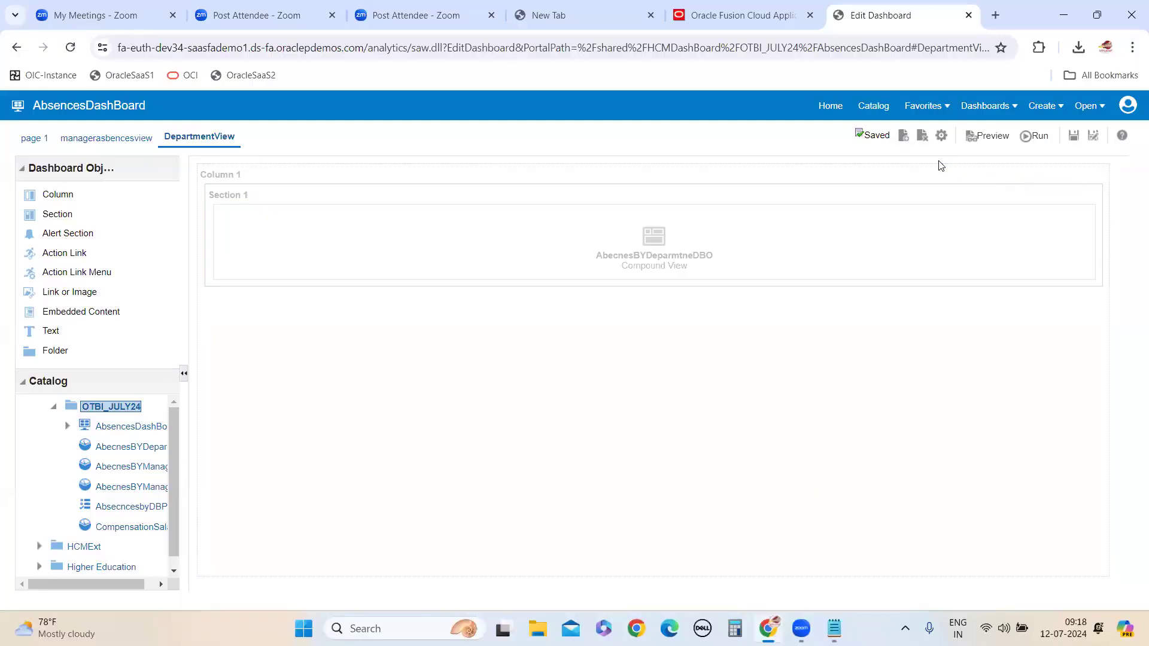
# Add a dashboard page named Graphview, repeating the name as the page description
pyautogui.click(904, 136)
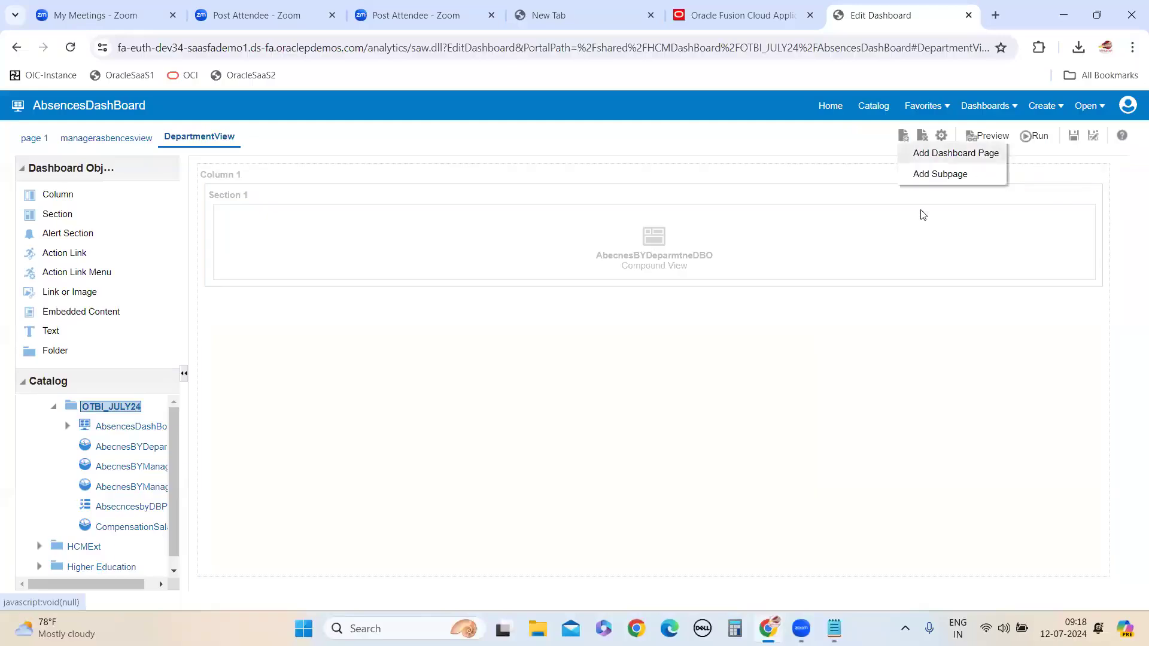
pyautogui.click(951, 154)
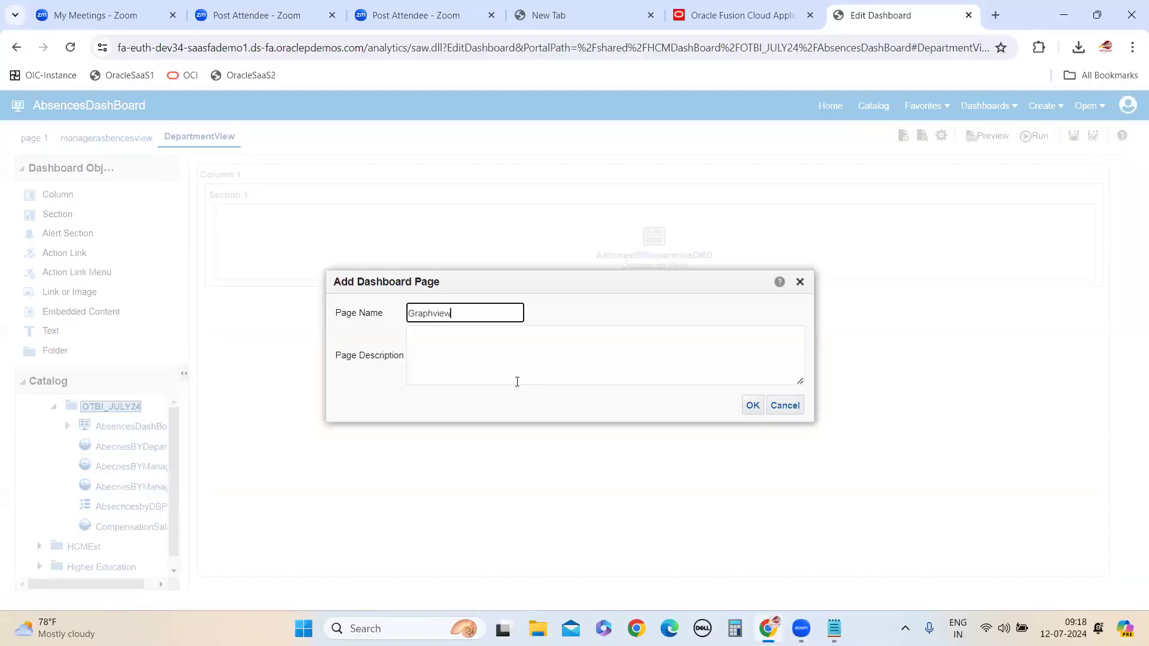
pyautogui.moveTo(464, 327); pyautogui.dragTo(408, 314)
pyautogui.hotkey('ctrl', 'c')
pyautogui.click(441, 354)
pyautogui.hotkey('ctrl', 'v')
pyautogui.click(752, 406)
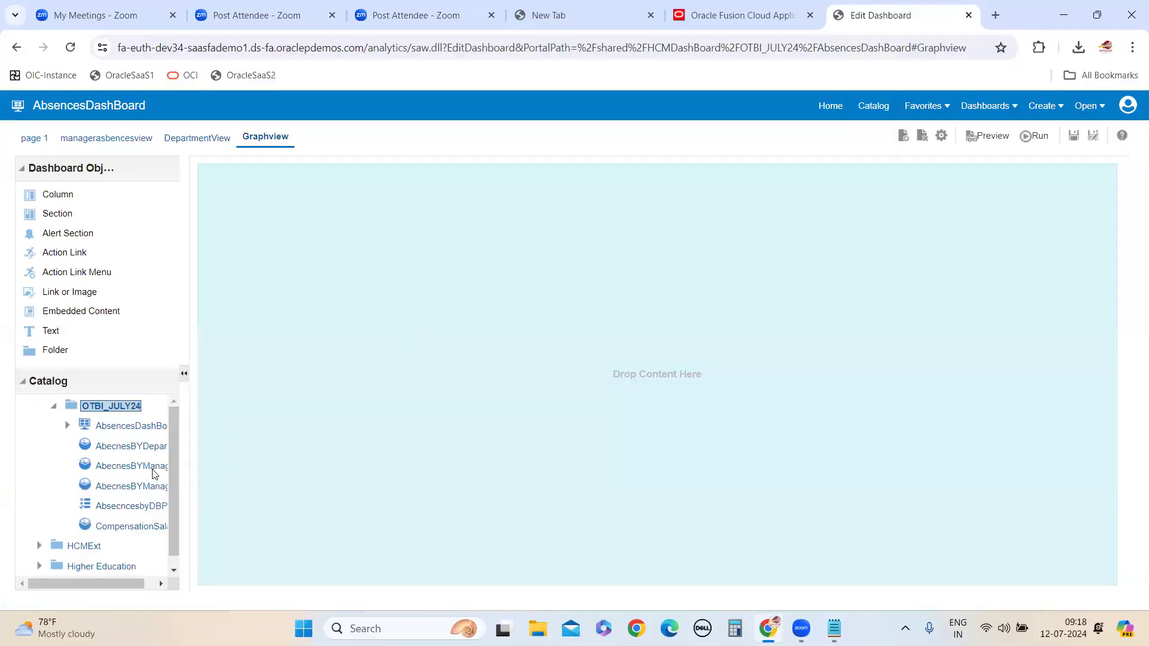
# Place AbecnesBYManagerGRAPHDBO from OTBI_JULY24 in a new column on the Graphview page, and save the dashboard
pyautogui.moveTo(54, 194); pyautogui.dragTo(467, 321)
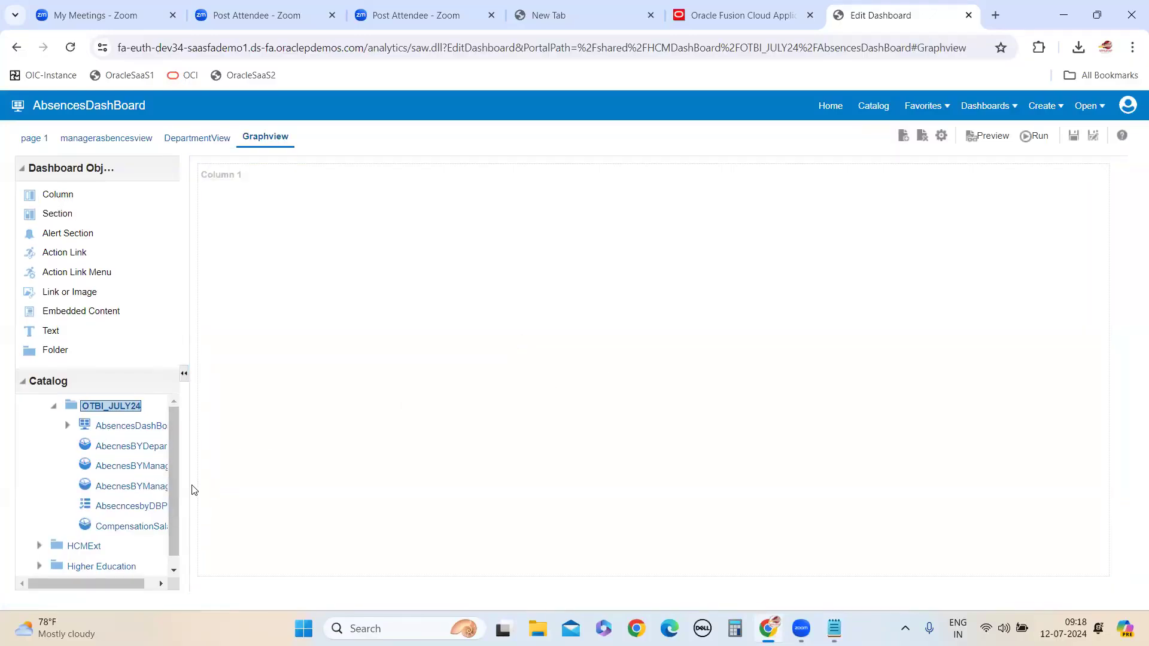
pyautogui.moveTo(188, 497); pyautogui.dragTo(319, 497)
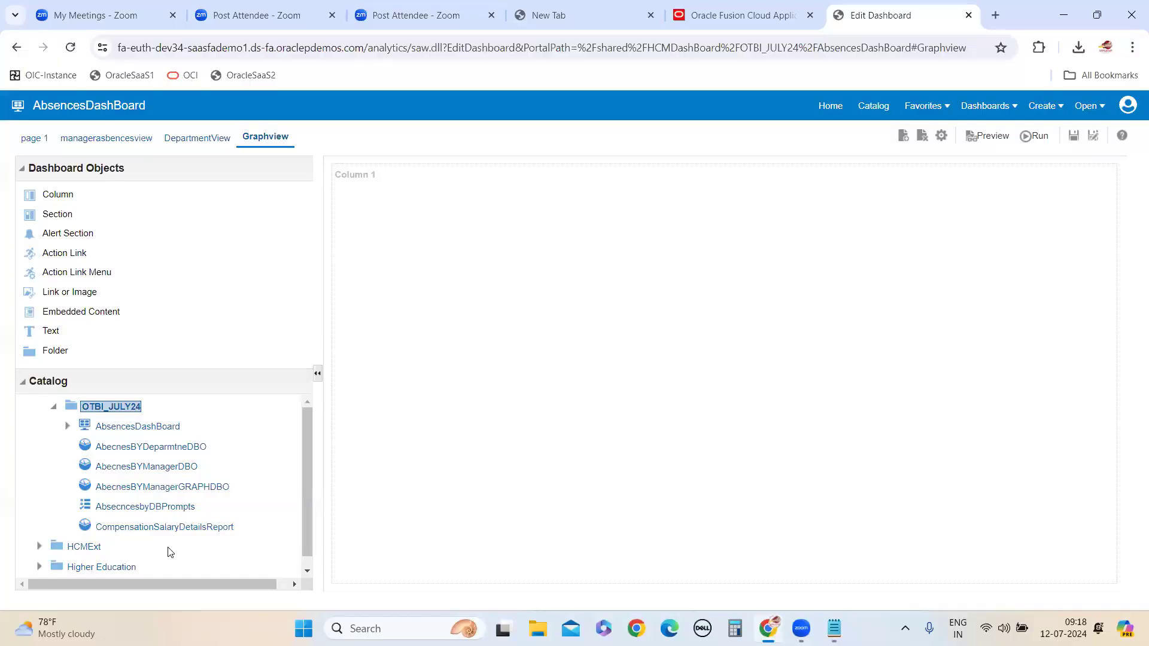
pyautogui.moveTo(162, 487); pyautogui.dragTo(637, 322)
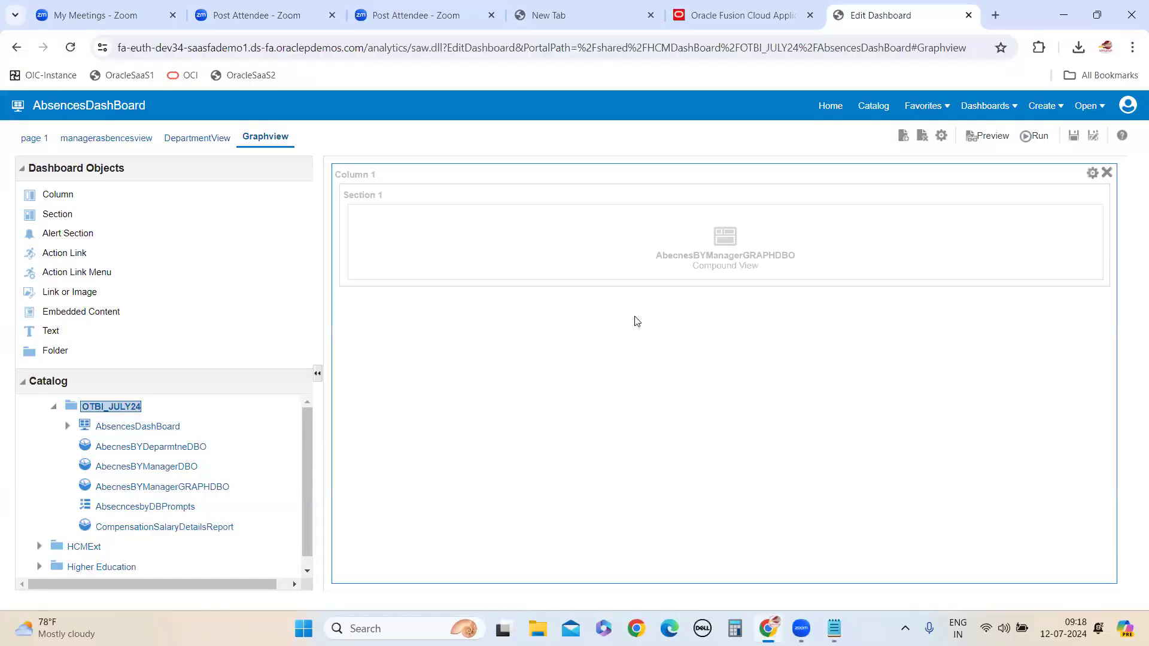
pyautogui.click(1074, 135)
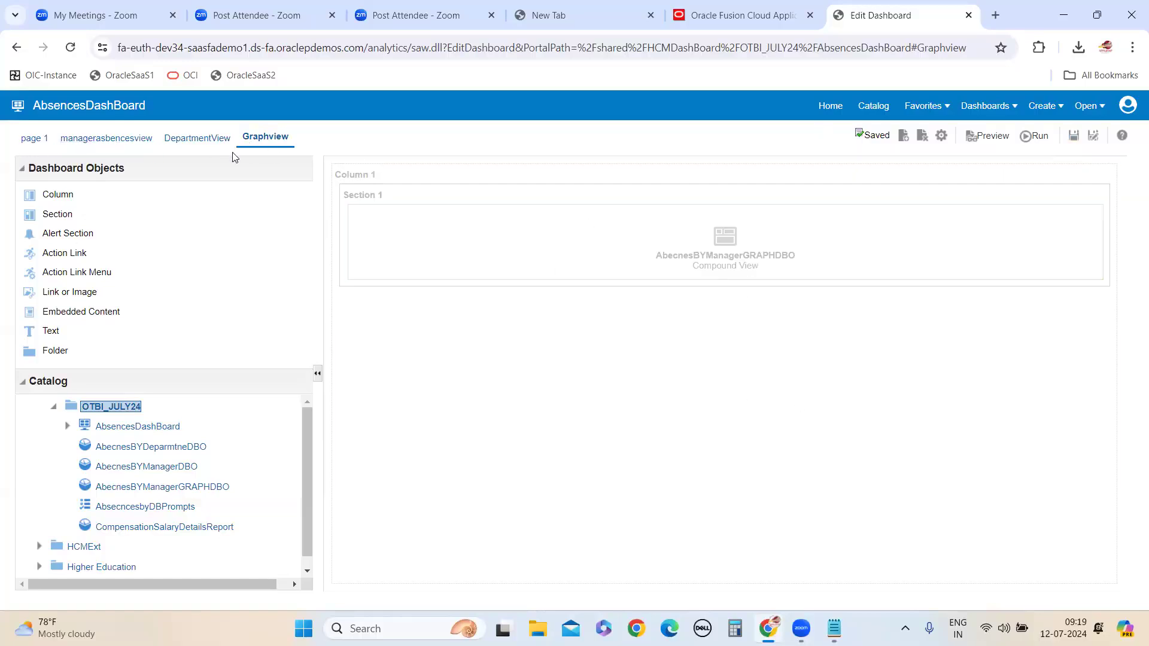
# Review the layouts of page 1, managerasbencesview, DepartmentView and Graphview in the dashboard editor, and save the dashboard
pyautogui.click(23, 140)
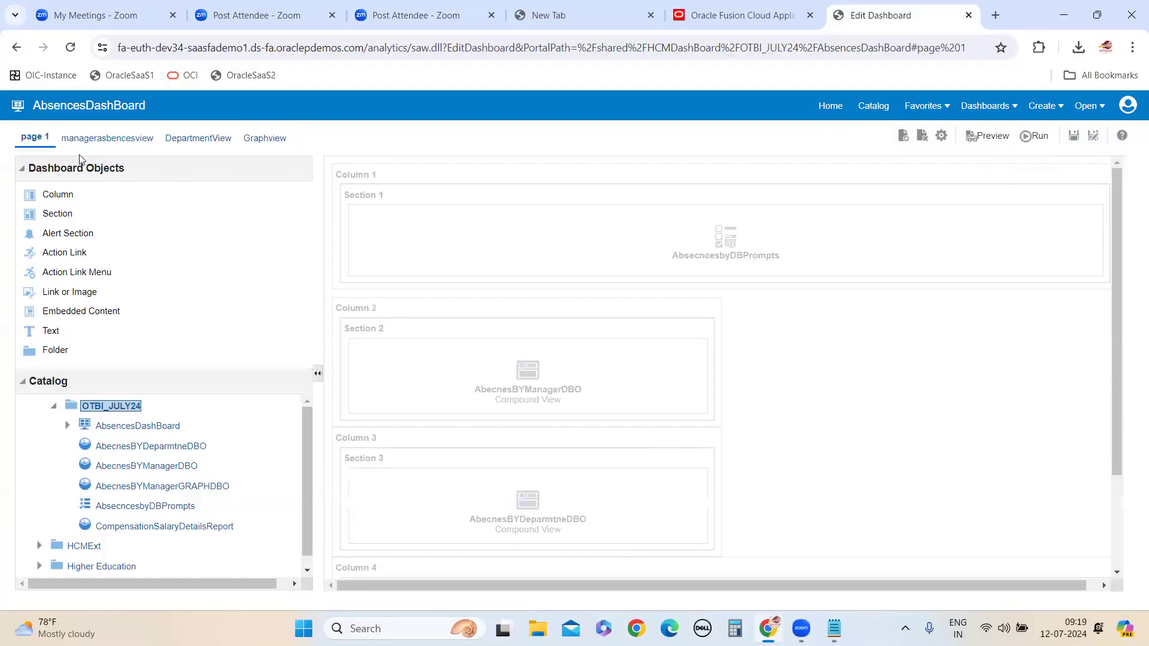
pyautogui.click(107, 139)
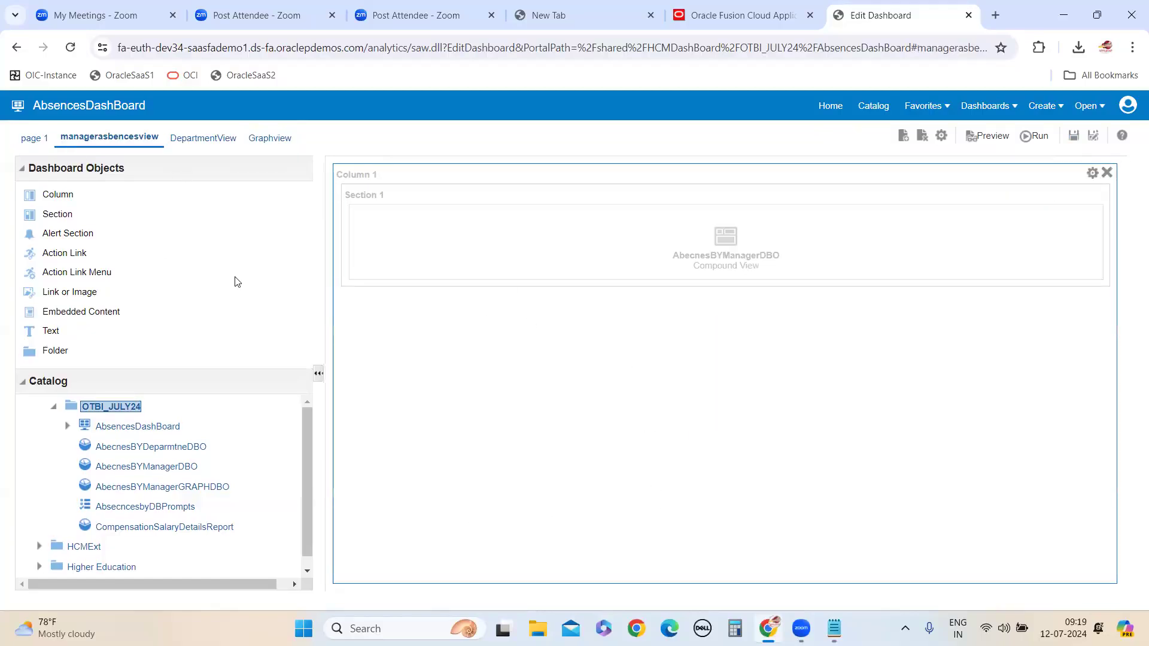
pyautogui.click(204, 143)
pyautogui.click(267, 139)
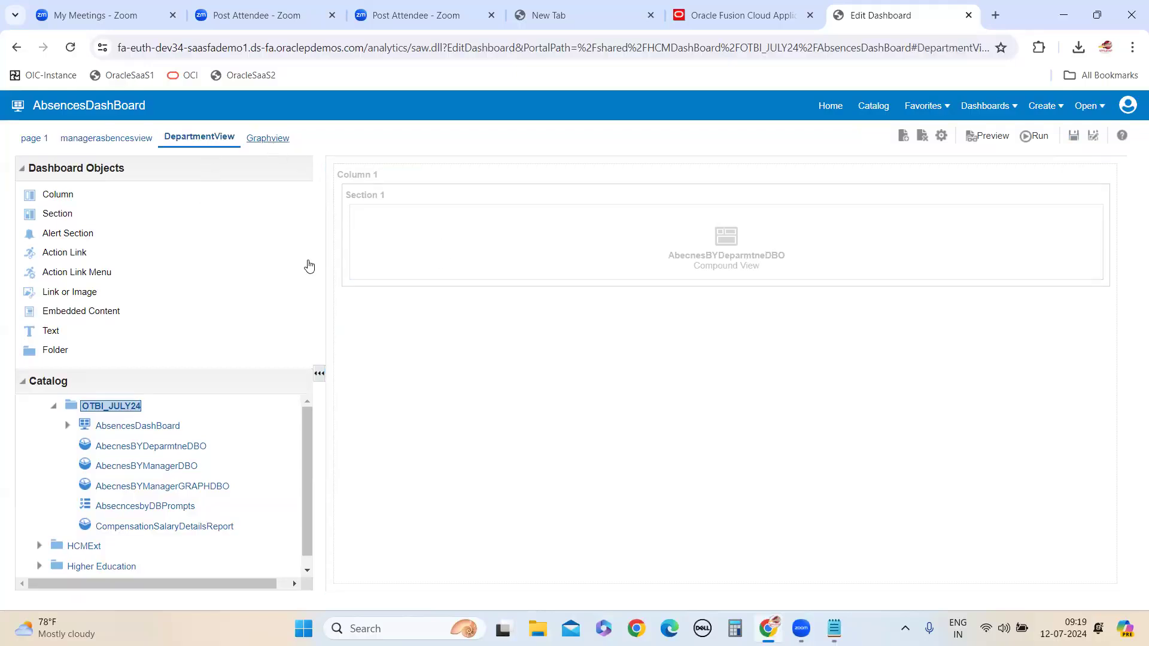
pyautogui.click(1074, 136)
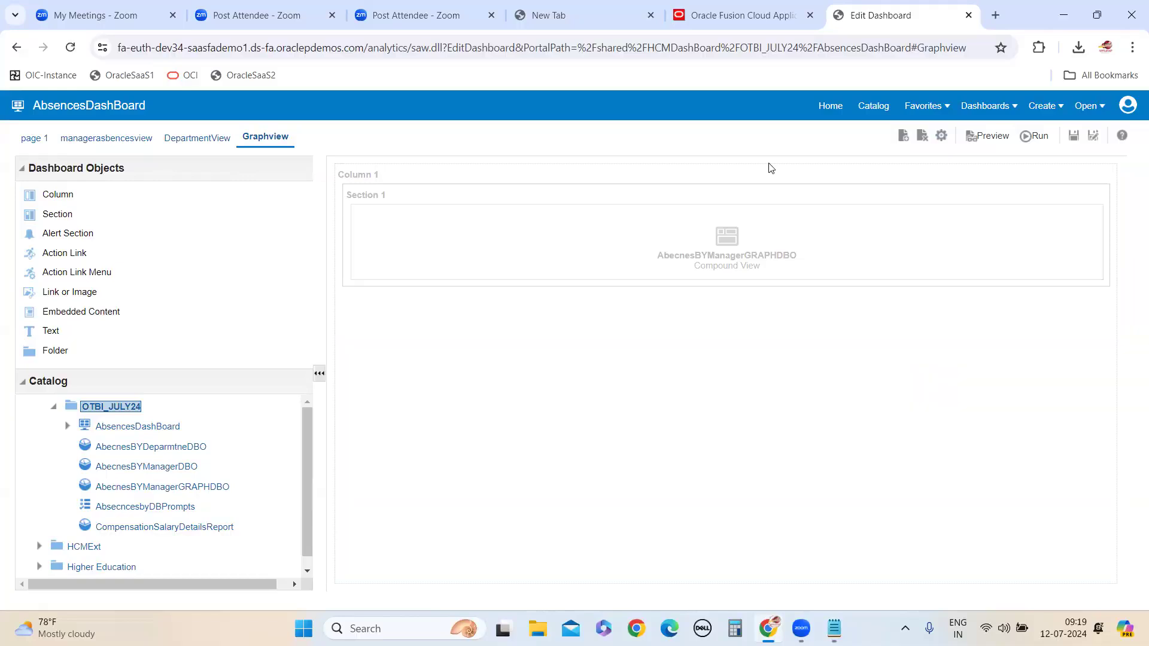
# In the dashboard properties, enter Full view as the new name of page 1
pyautogui.click(941, 139)
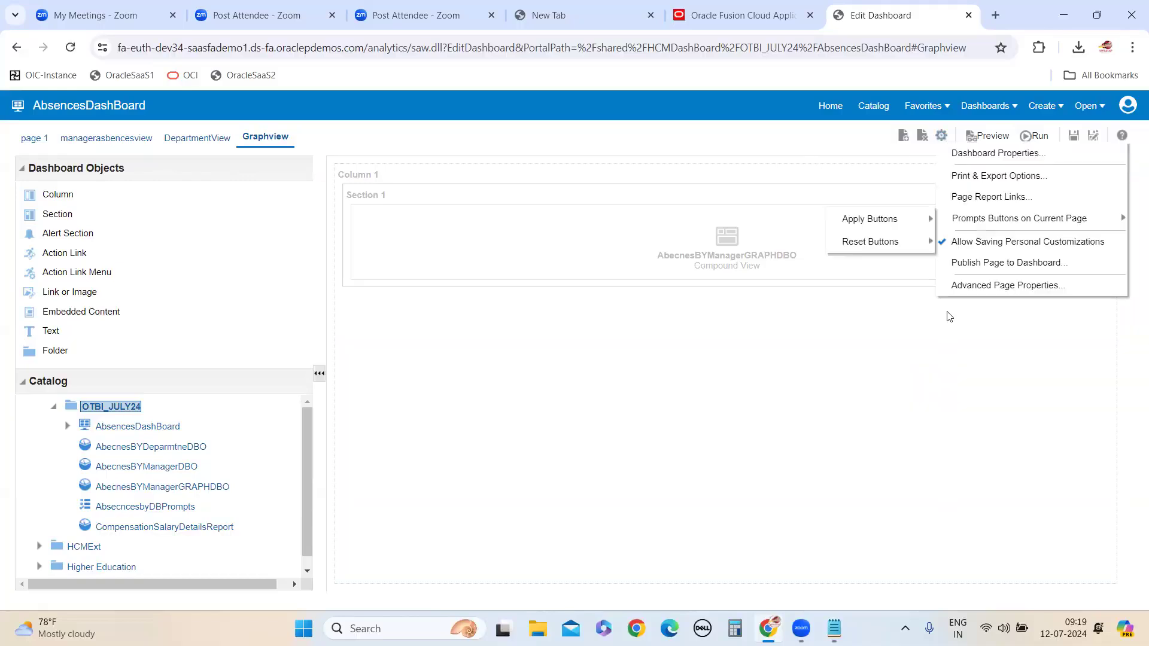
pyautogui.click(983, 157)
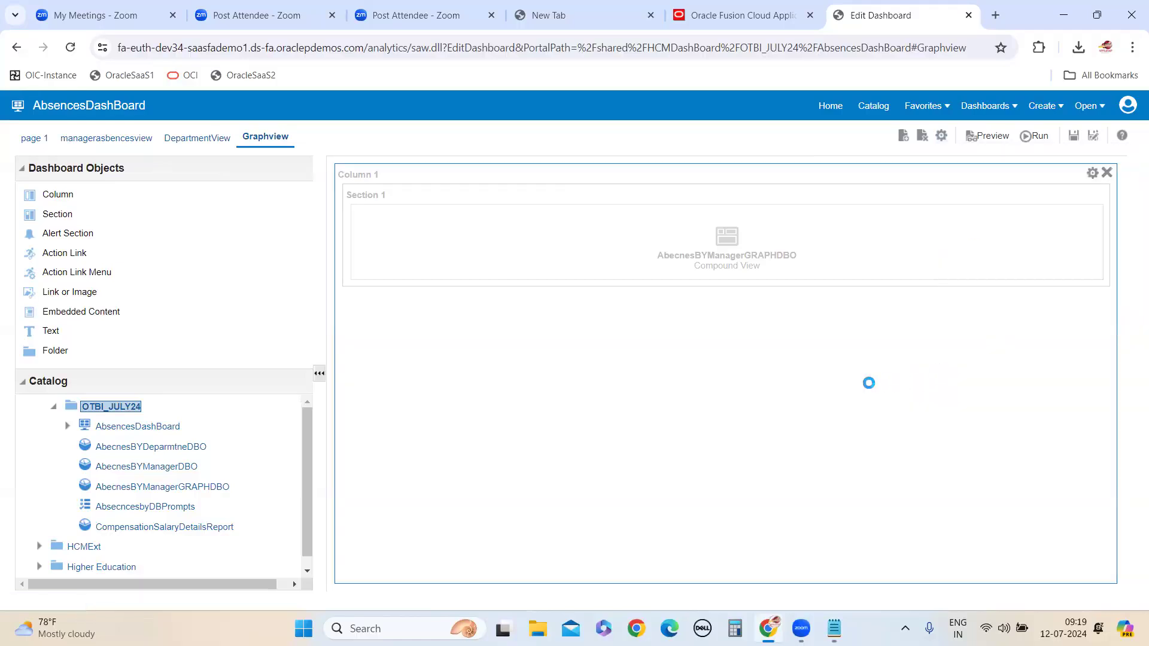
pyautogui.click(500, 454)
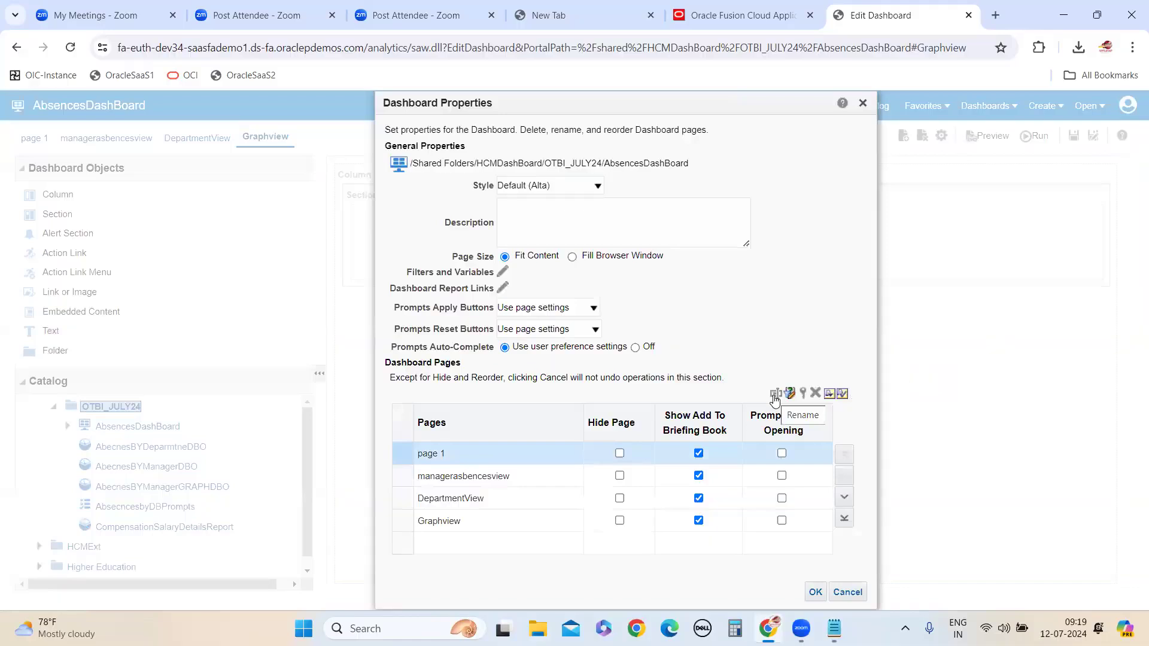
pyautogui.click(777, 393)
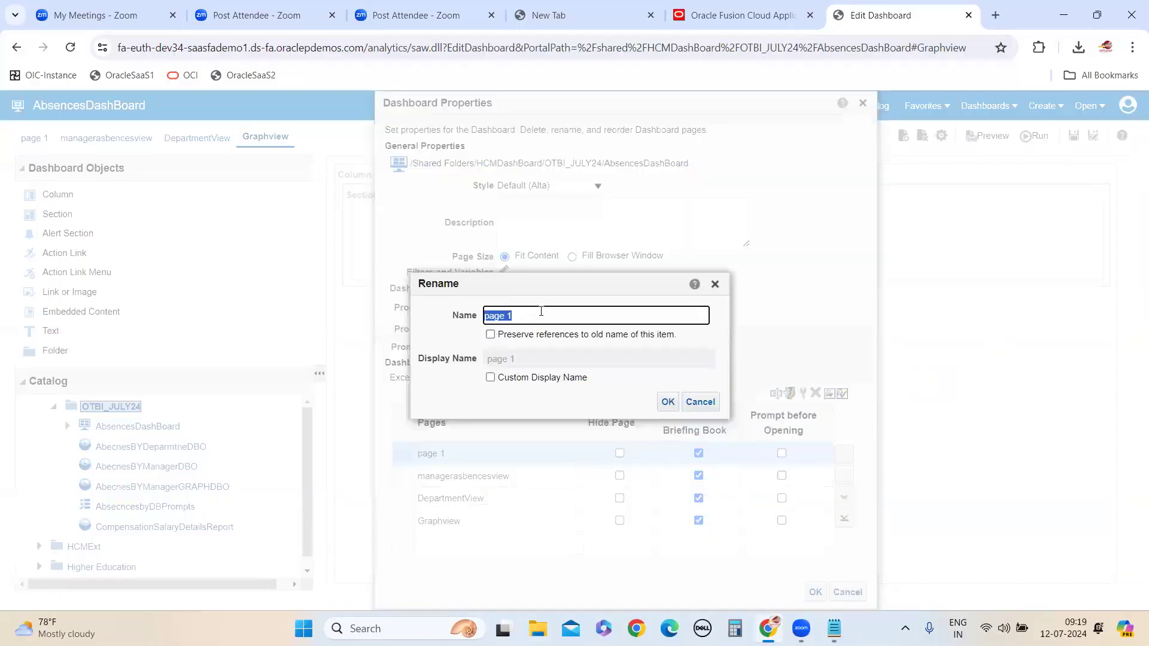
pyautogui.write('Fus')
pyautogui.click(491, 378)
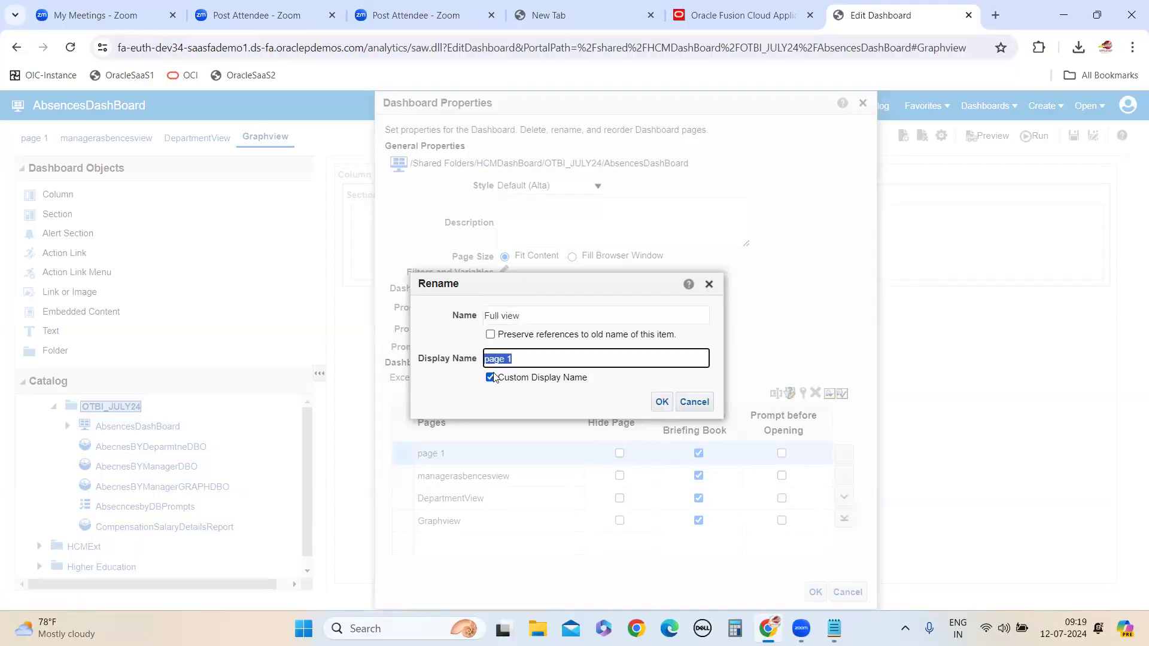
pyautogui.click(529, 318)
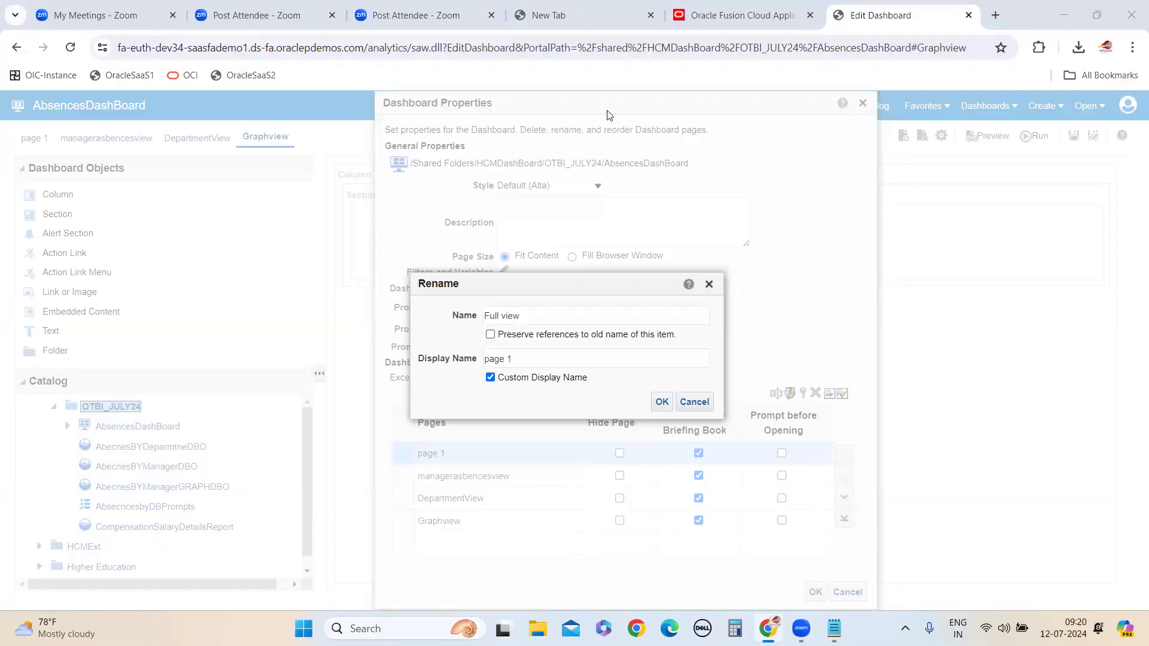
pyautogui.moveTo(533, 316); pyautogui.dragTo(457, 307)
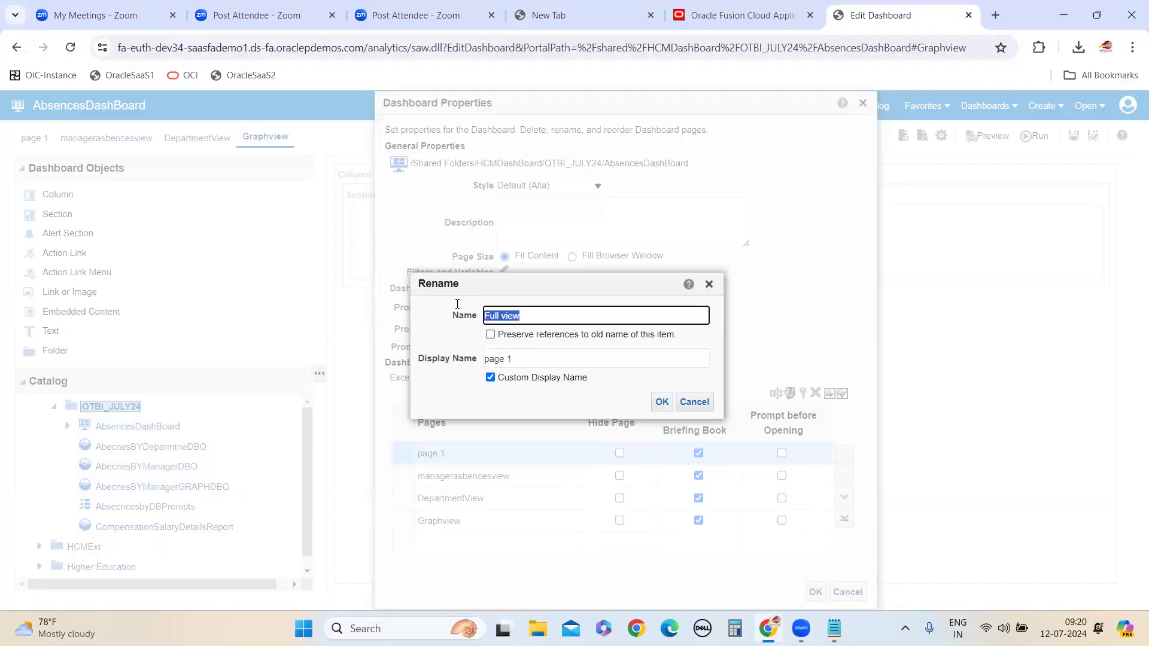
pyautogui.click(491, 378)
# Apply the page rename, accept the dashboard properties, and save the dashboard
pyautogui.click(662, 402)
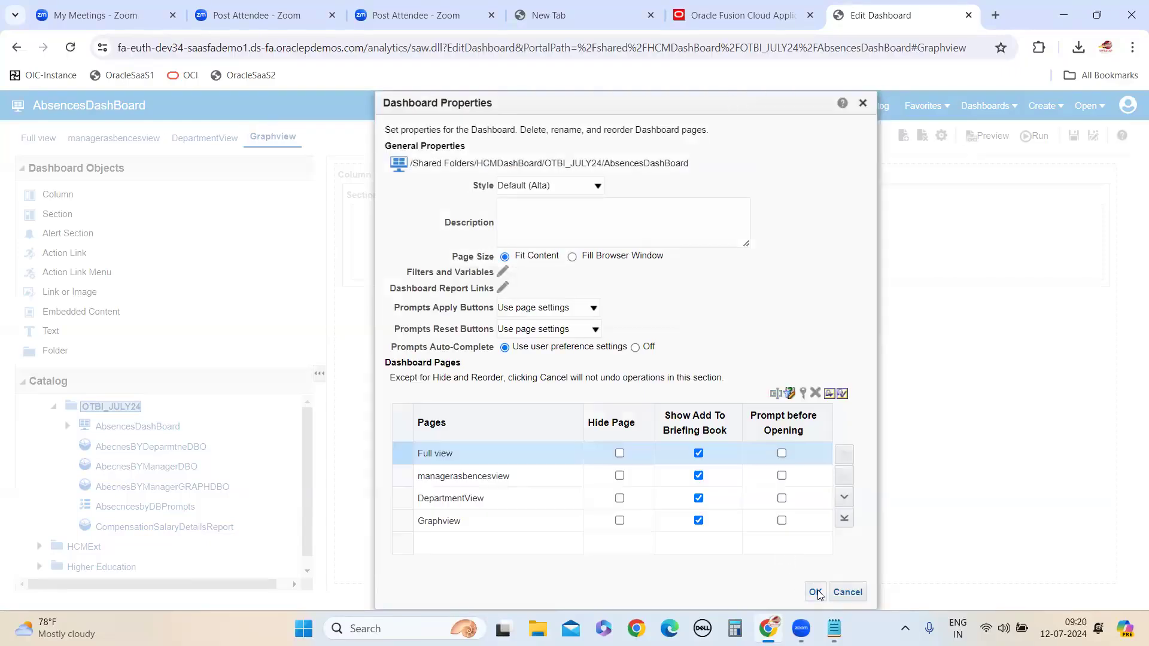
pyautogui.click(815, 592)
pyautogui.click(1074, 136)
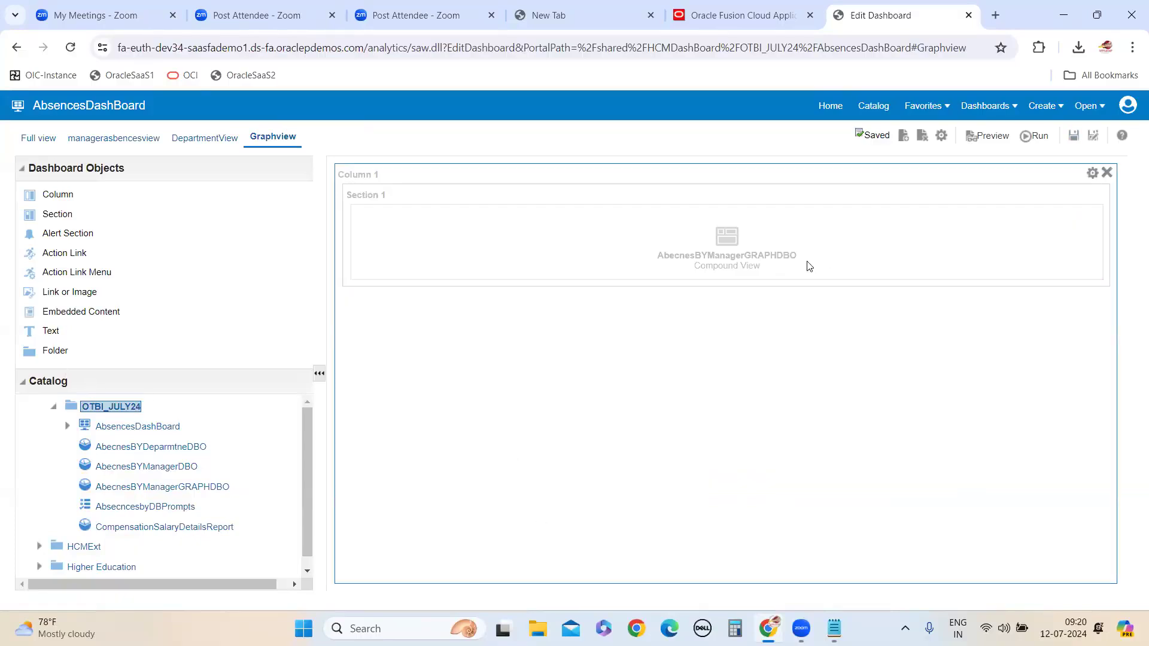
# Run the dashboard and examine the Full view, managerasbencesview, DepartmentView and Graphview pages
pyautogui.click(1032, 137)
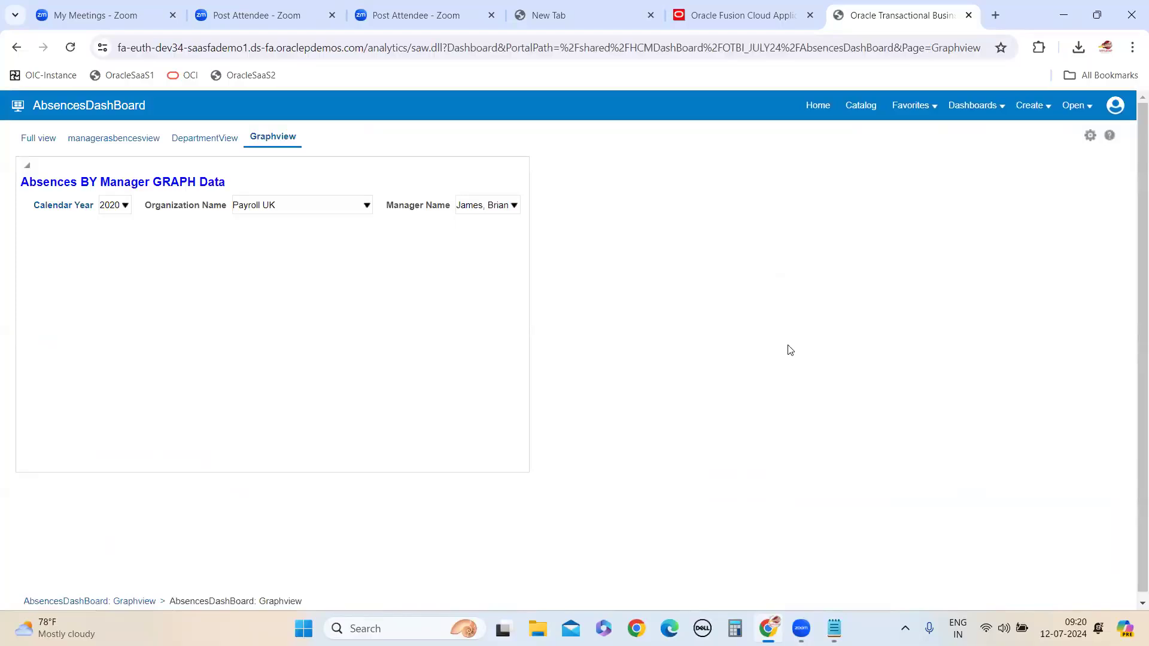
pyautogui.click(40, 142)
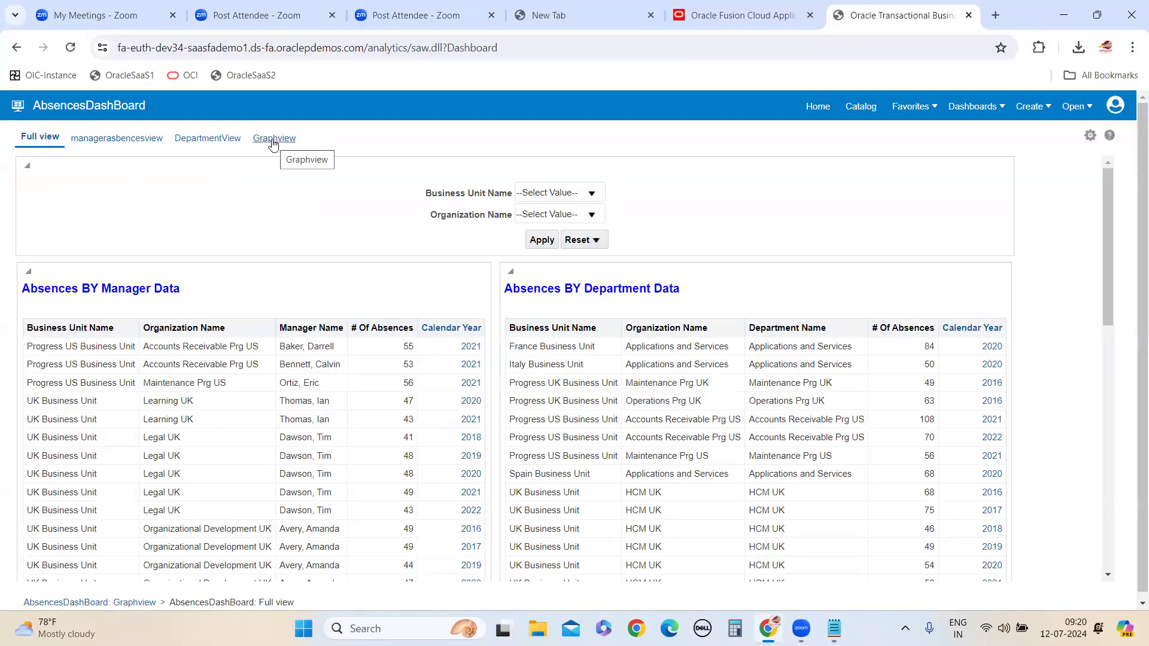
pyautogui.scroll(-10, 258, 395)
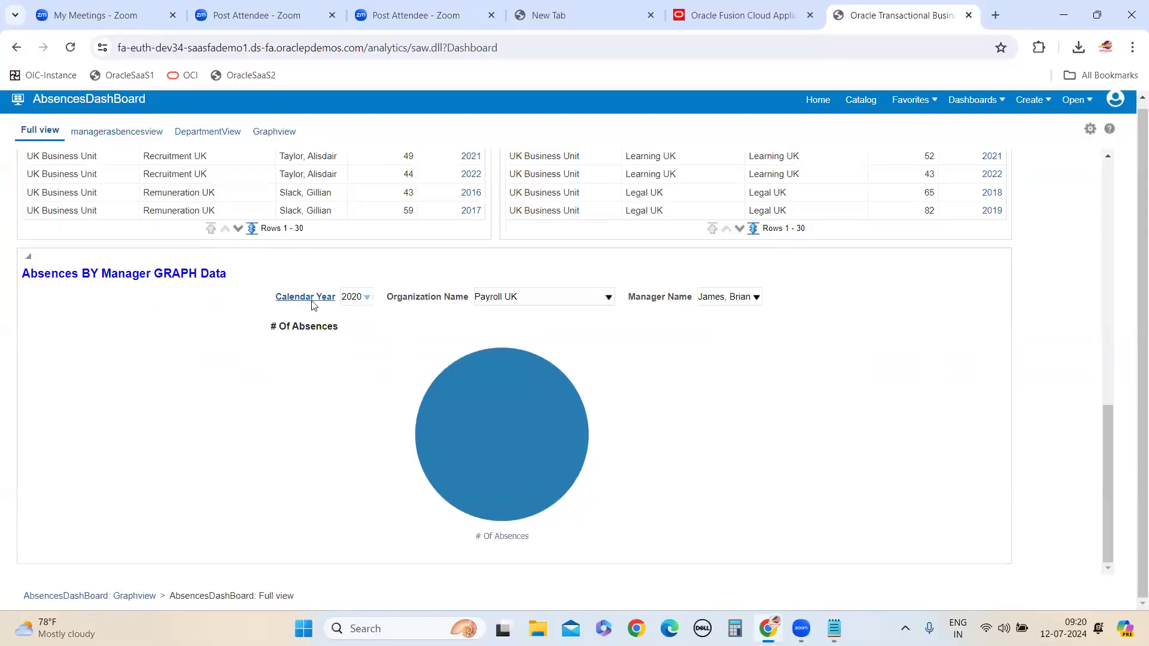
pyautogui.scroll(10, 267, 251)
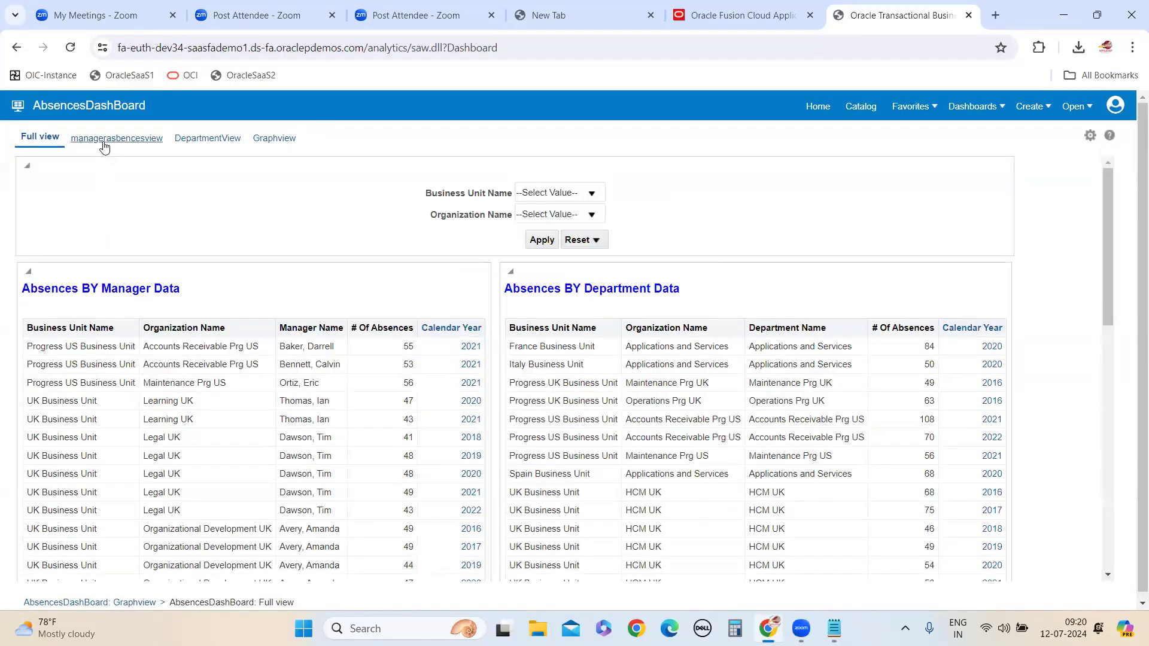
pyautogui.click(104, 143)
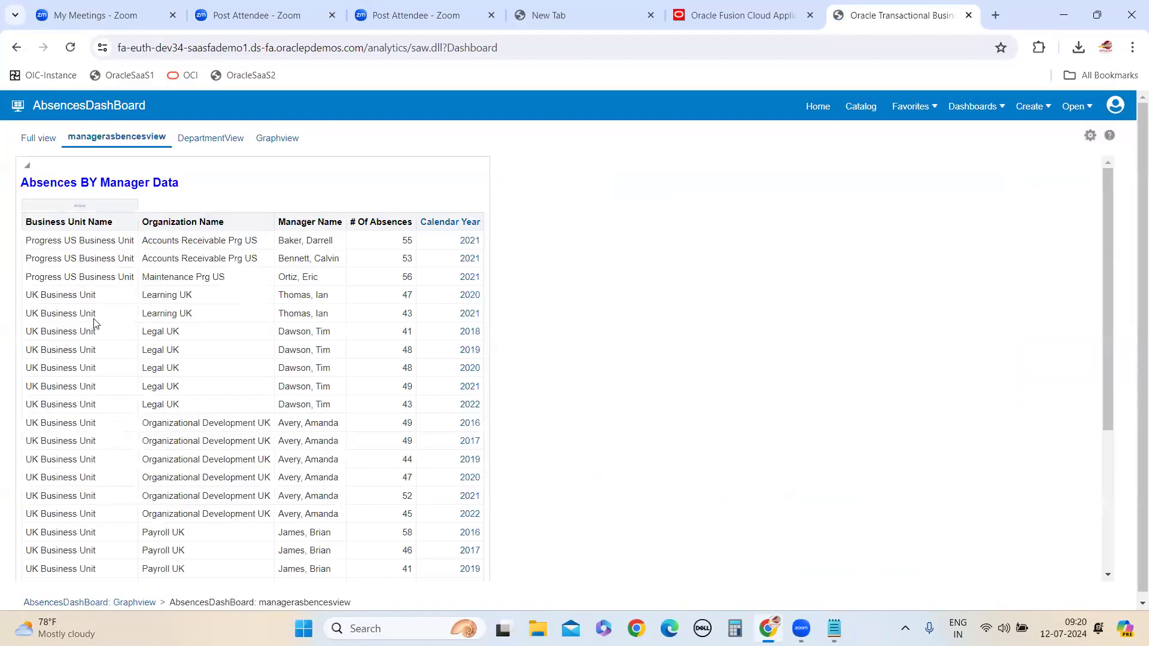
pyautogui.click(207, 140)
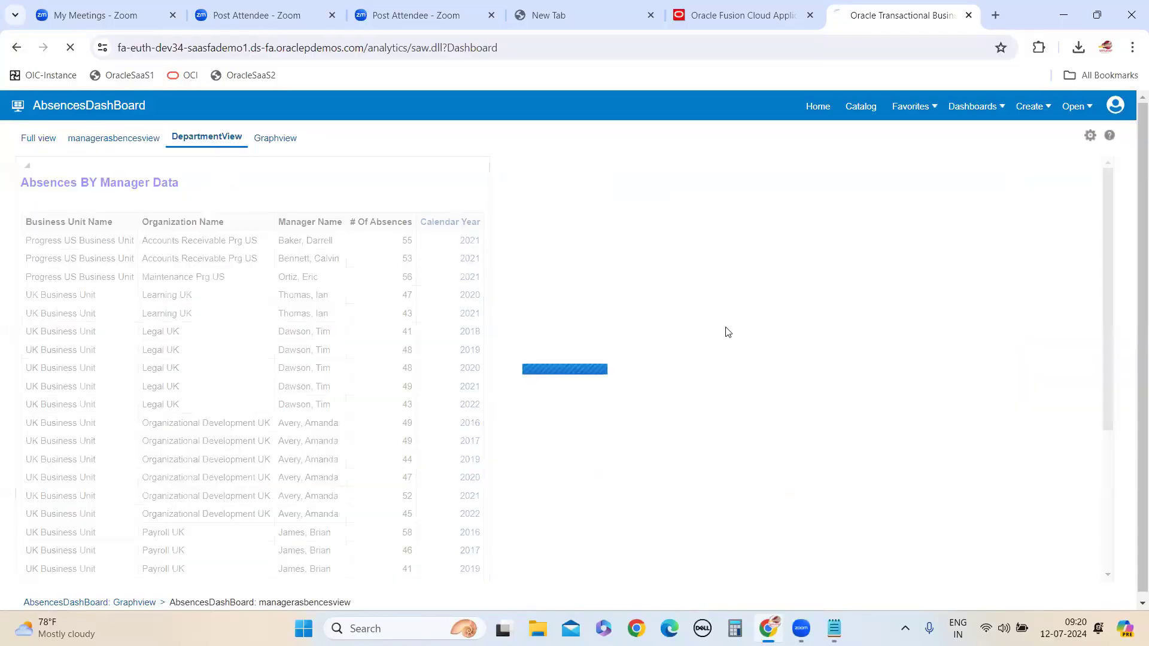
pyautogui.click(267, 141)
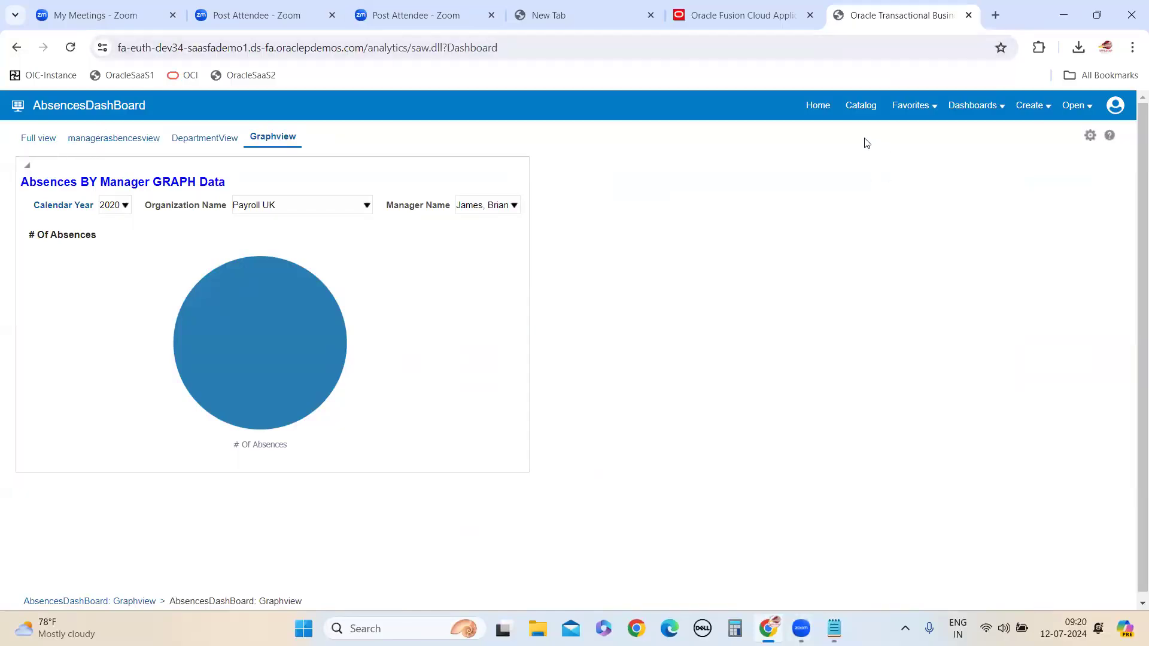
# Reopen AbsencesDashBoard for editing from the catalog, and view the rename options of the Full view page without changing them
pyautogui.click(861, 105)
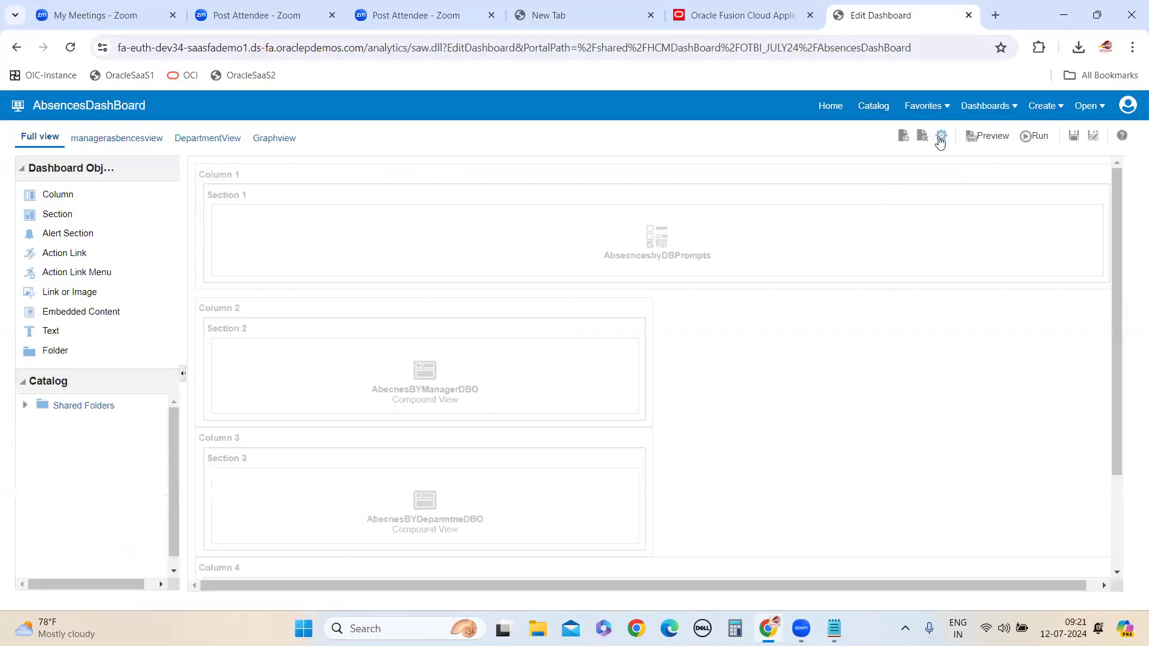
pyautogui.click(943, 137)
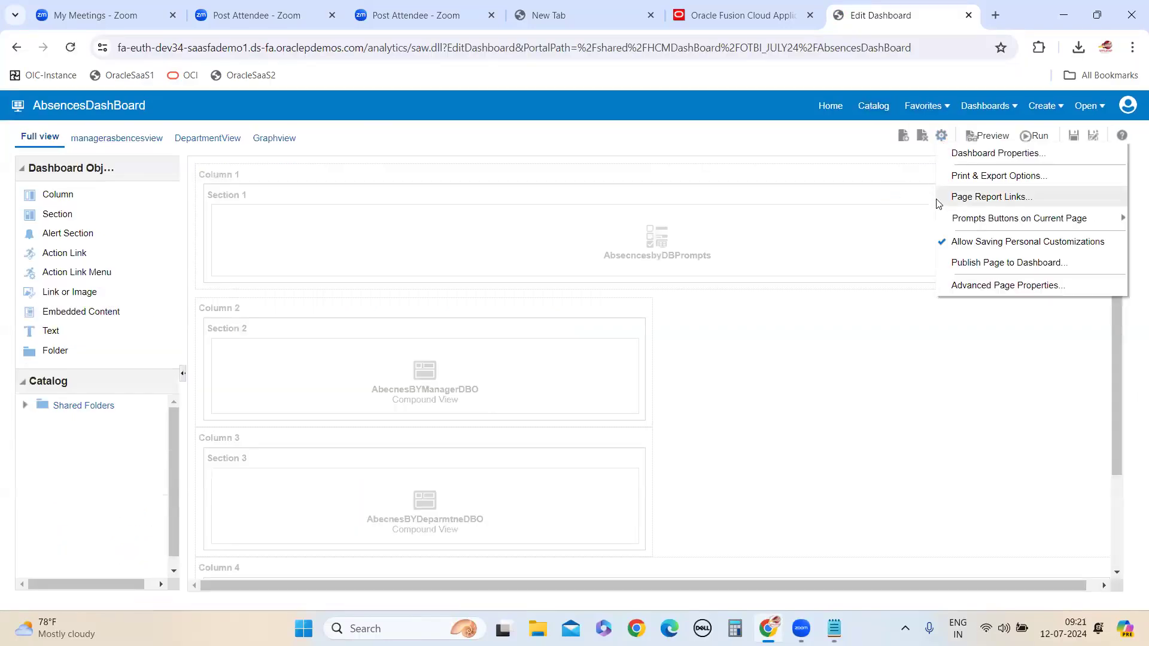
pyautogui.click(987, 151)
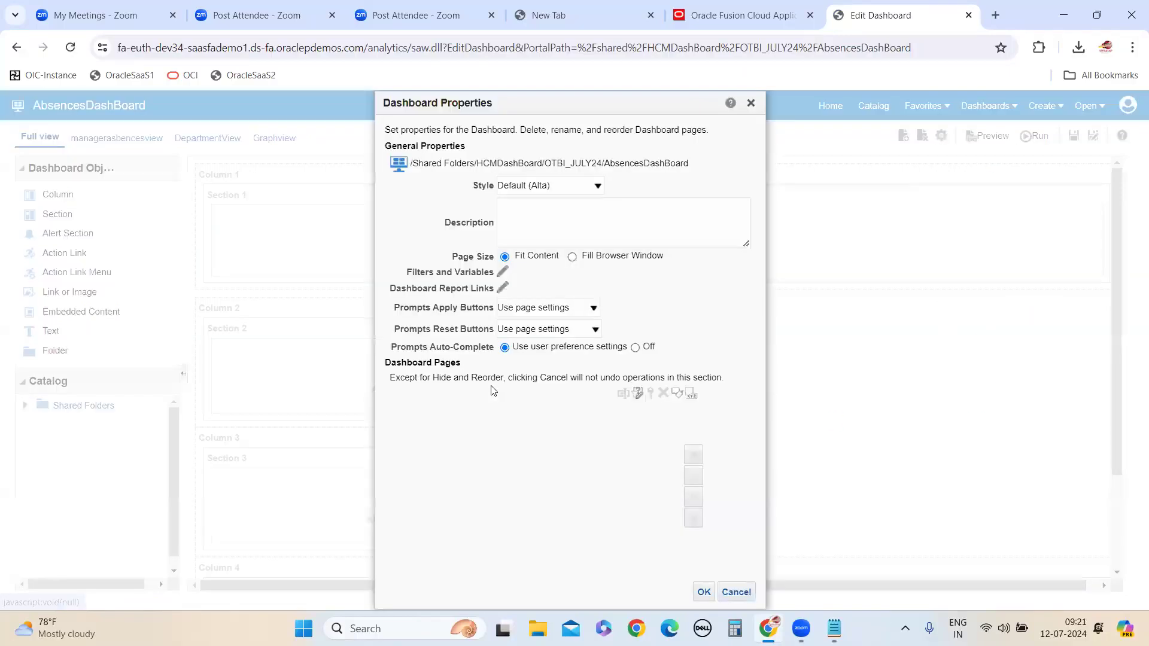
pyautogui.click(445, 454)
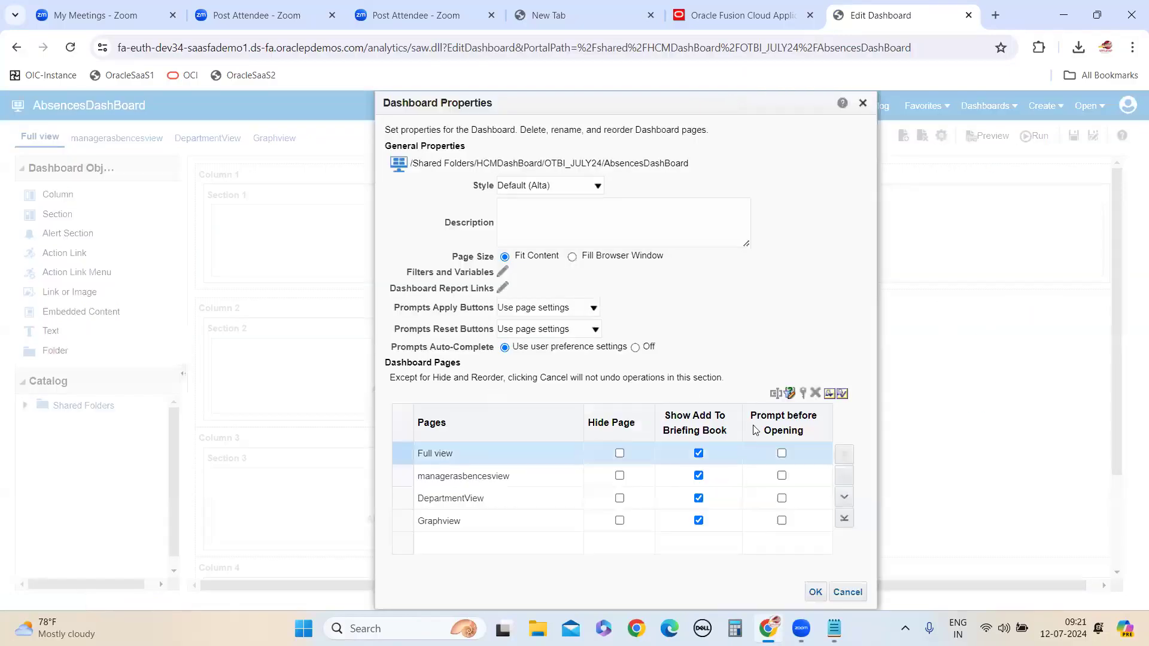
pyautogui.click(776, 395)
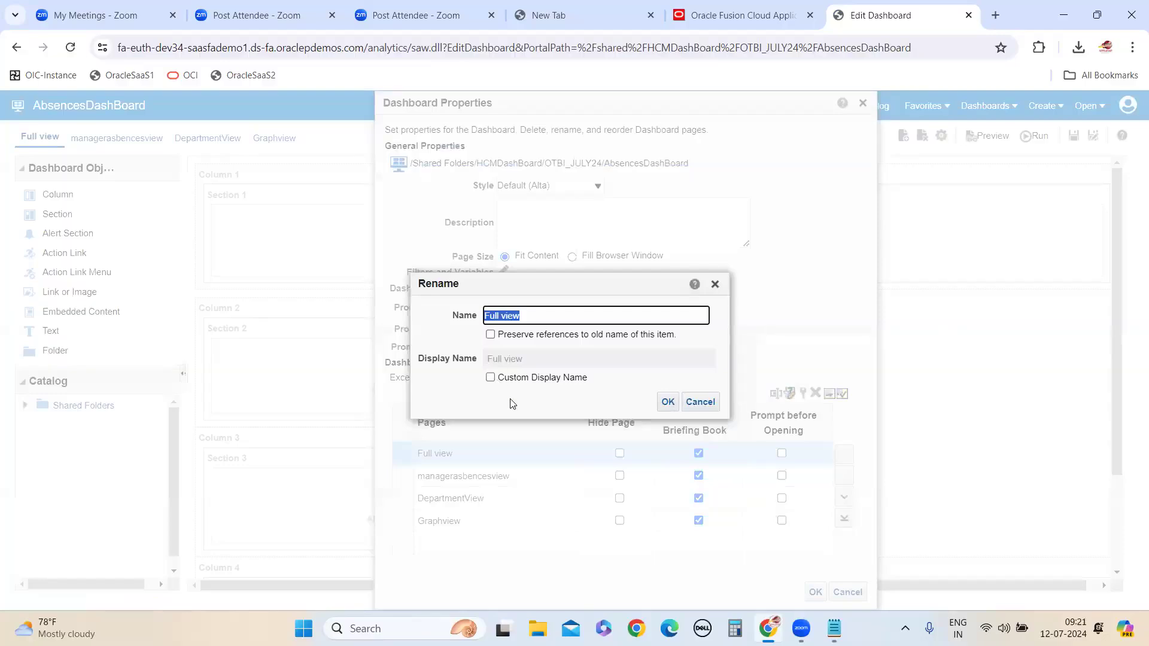
pyautogui.click(700, 402)
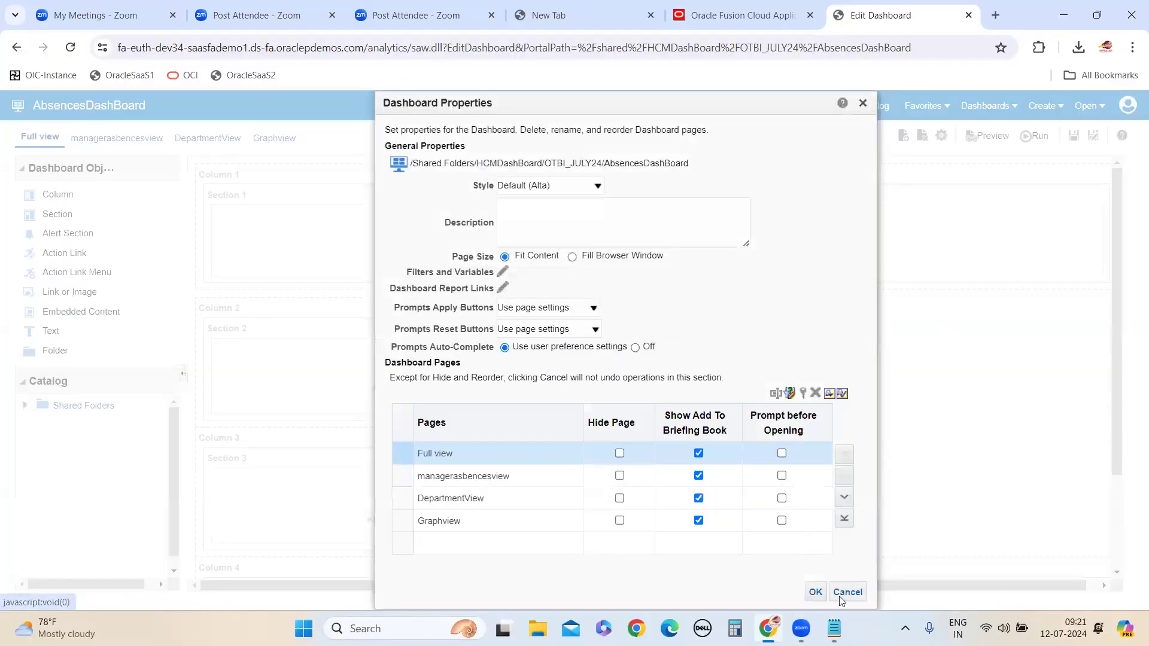
pyautogui.click(815, 592)
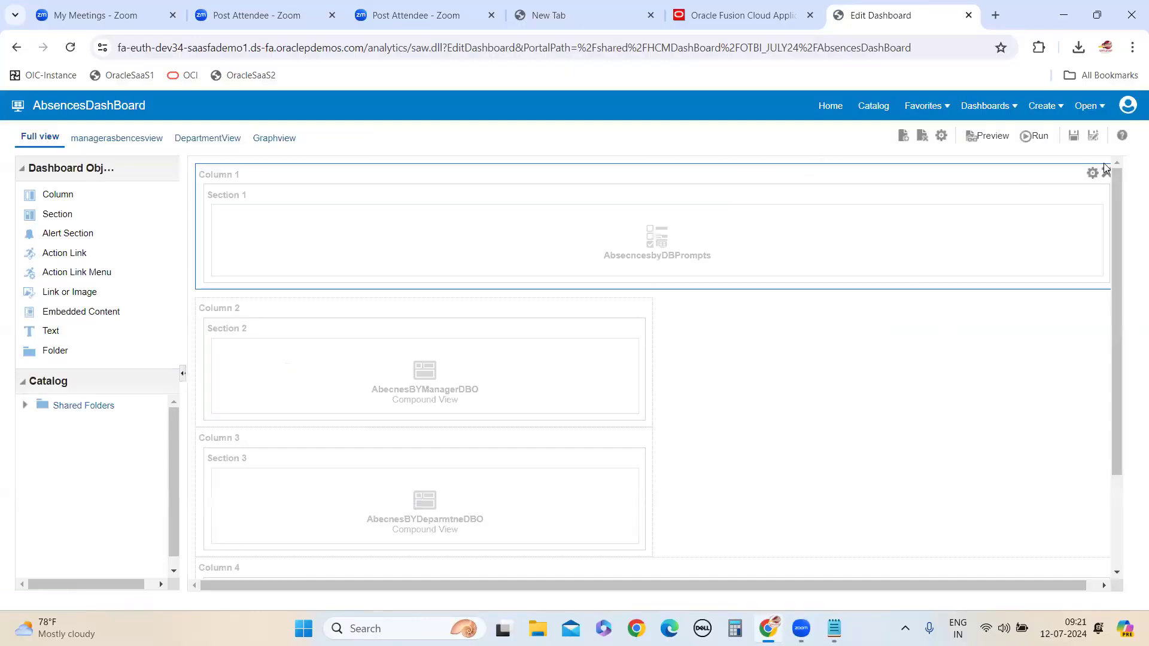
# Save AbsencesDashBoard and return to the catalog
pyautogui.click(1074, 136)
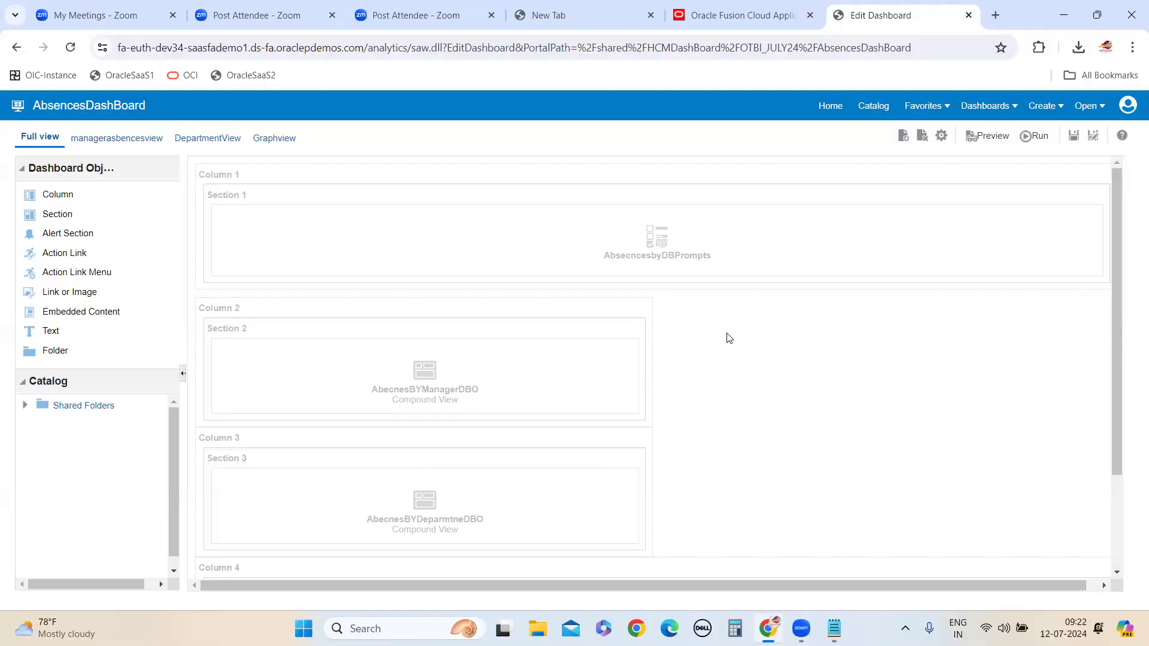
pyautogui.click(1074, 136)
pyautogui.click(1074, 136)
pyautogui.click(870, 107)
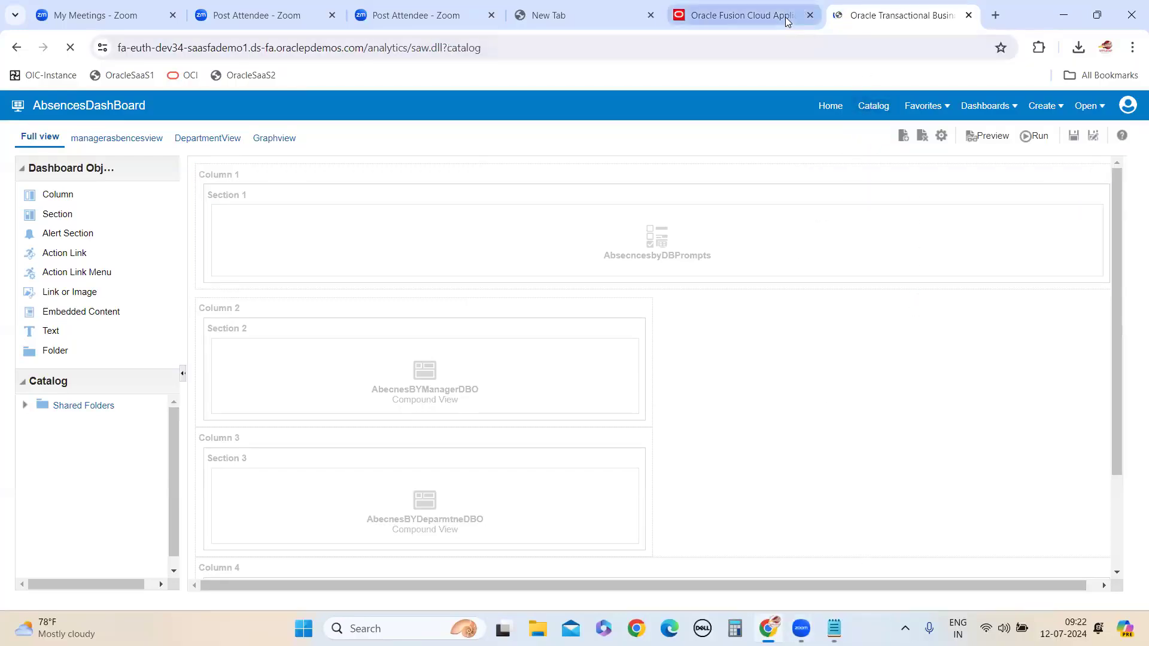
# Switch to the Oracle Fusion Cloud Applications home page and browse its app groups from My Client Groups to Others
pyautogui.click(743, 15)
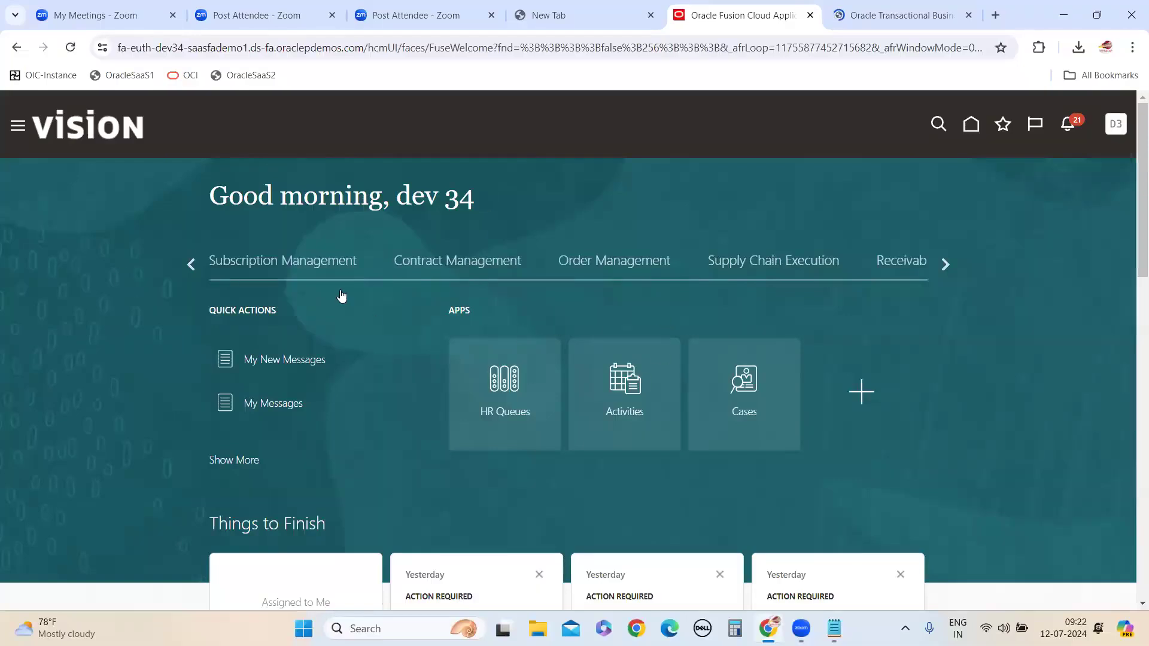
pyautogui.click(877, 18)
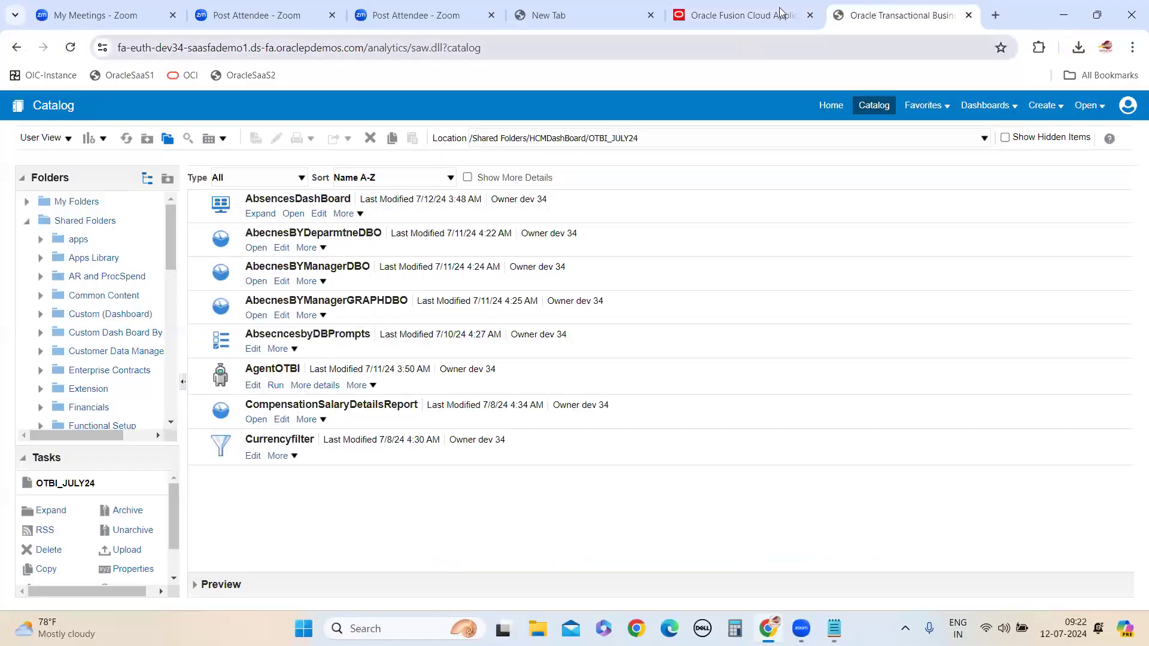
pyautogui.click(781, 13)
pyautogui.scroll(-4, 665, 311)
pyautogui.scroll(4, 940, 261)
pyautogui.click(945, 263)
pyautogui.click(944, 261)
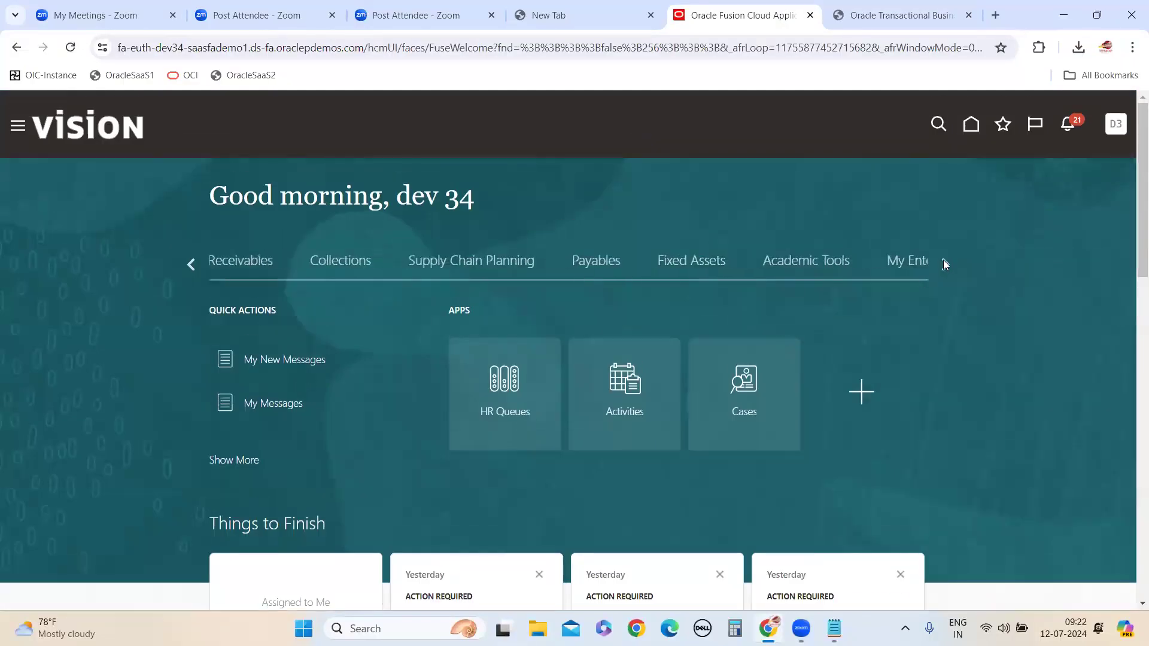
pyautogui.click(943, 261)
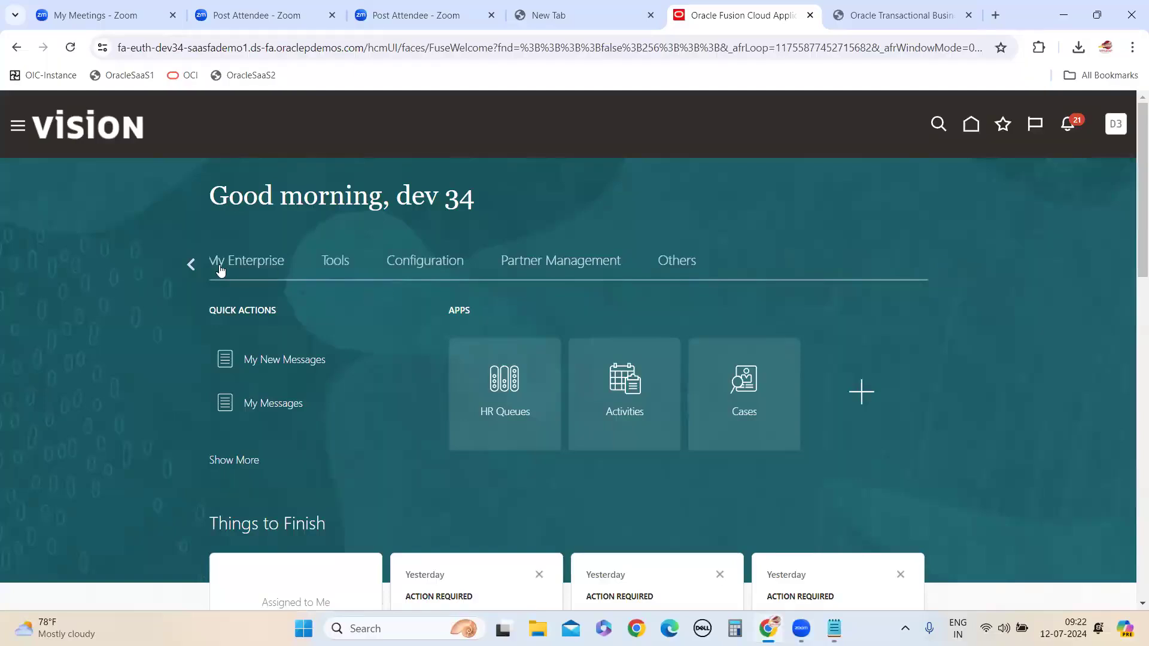
pyautogui.click(191, 264)
pyautogui.click(189, 264)
pyautogui.click(188, 263)
pyautogui.click(189, 264)
pyautogui.click(188, 263)
pyautogui.click(189, 264)
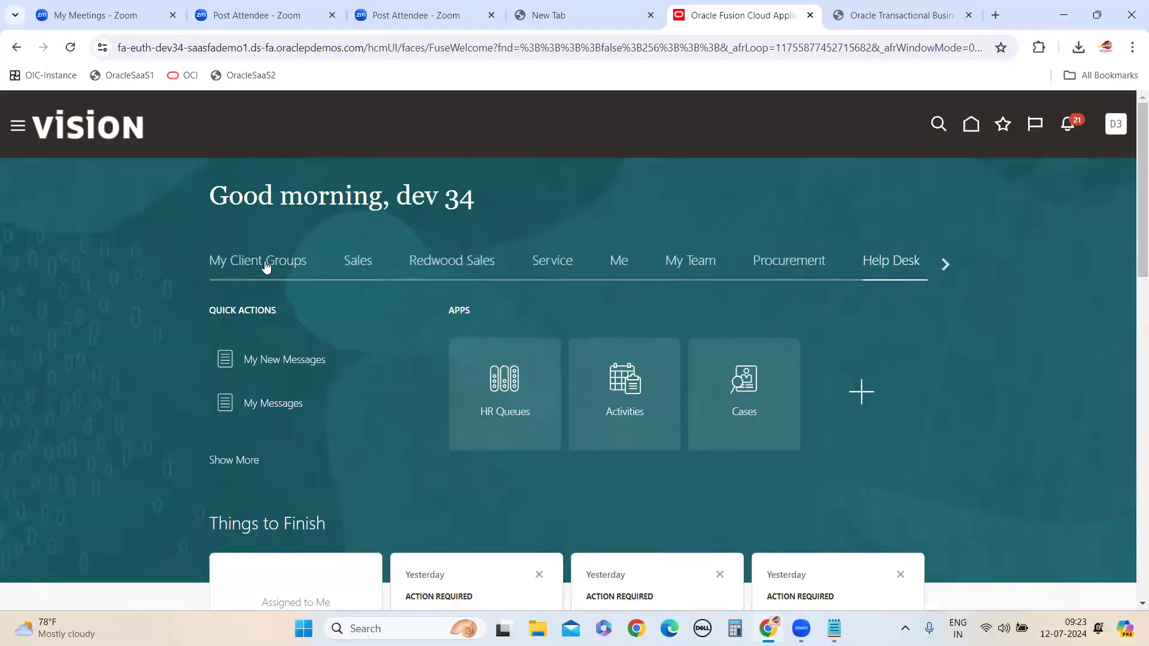
# Show the My Client Groups apps on the home page and look through all its app tiles
pyautogui.click(267, 268)
pyautogui.scroll(-10, 632, 400)
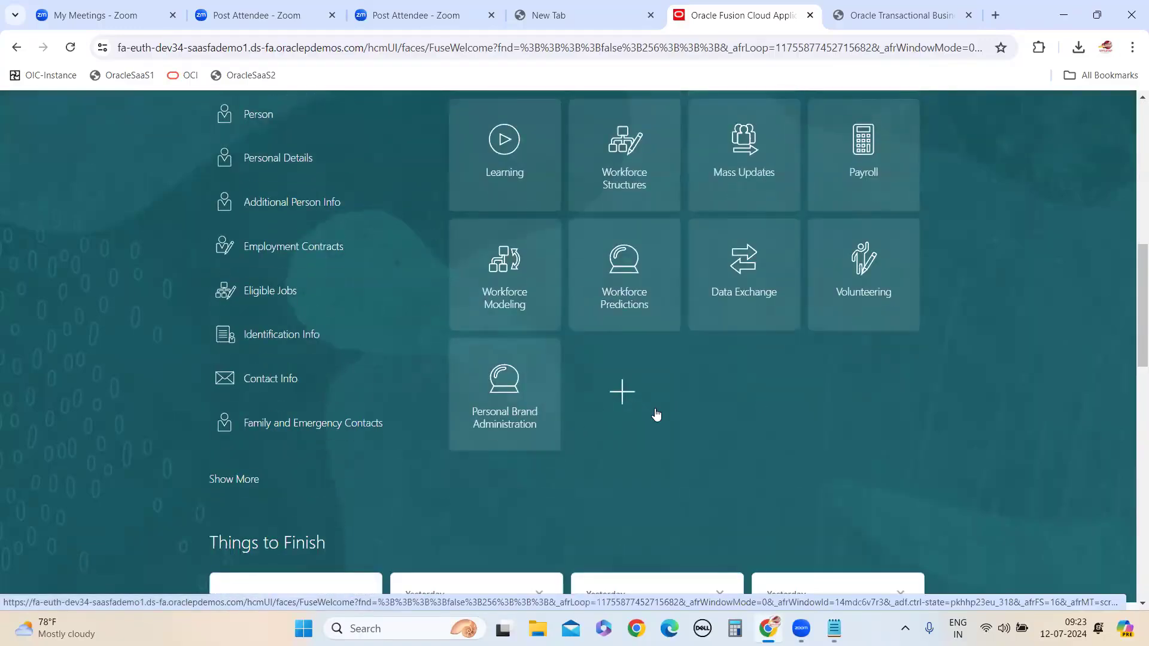
pyautogui.scroll(5, 677, 406)
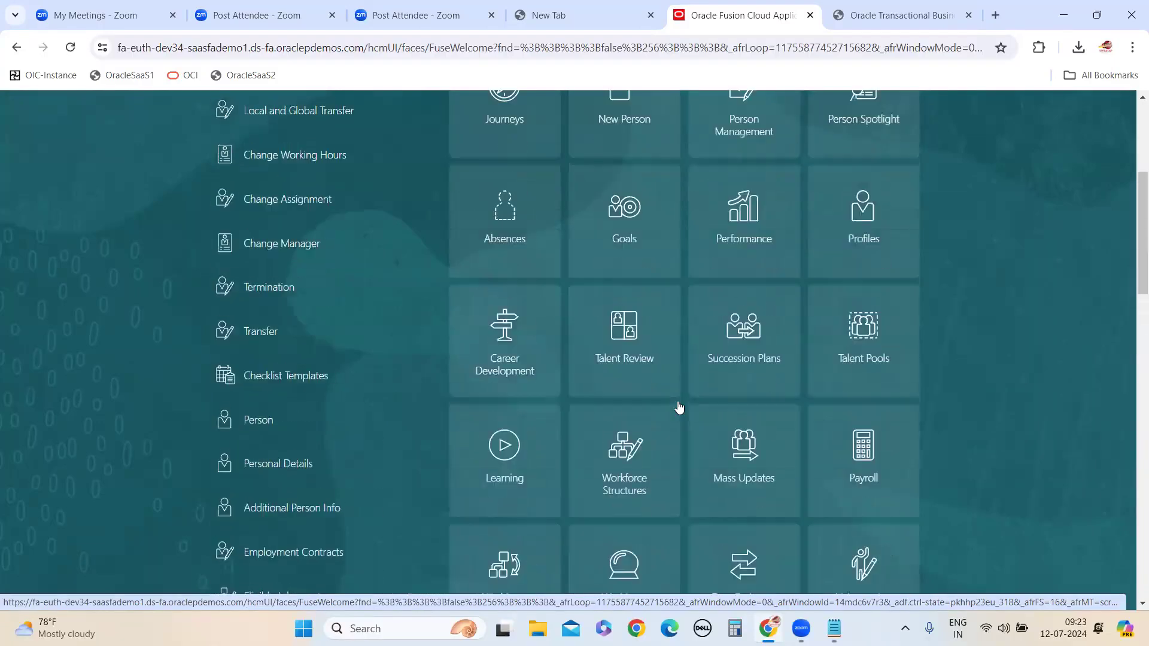
pyautogui.scroll(4, 679, 407)
pyautogui.scroll(-4, 635, 360)
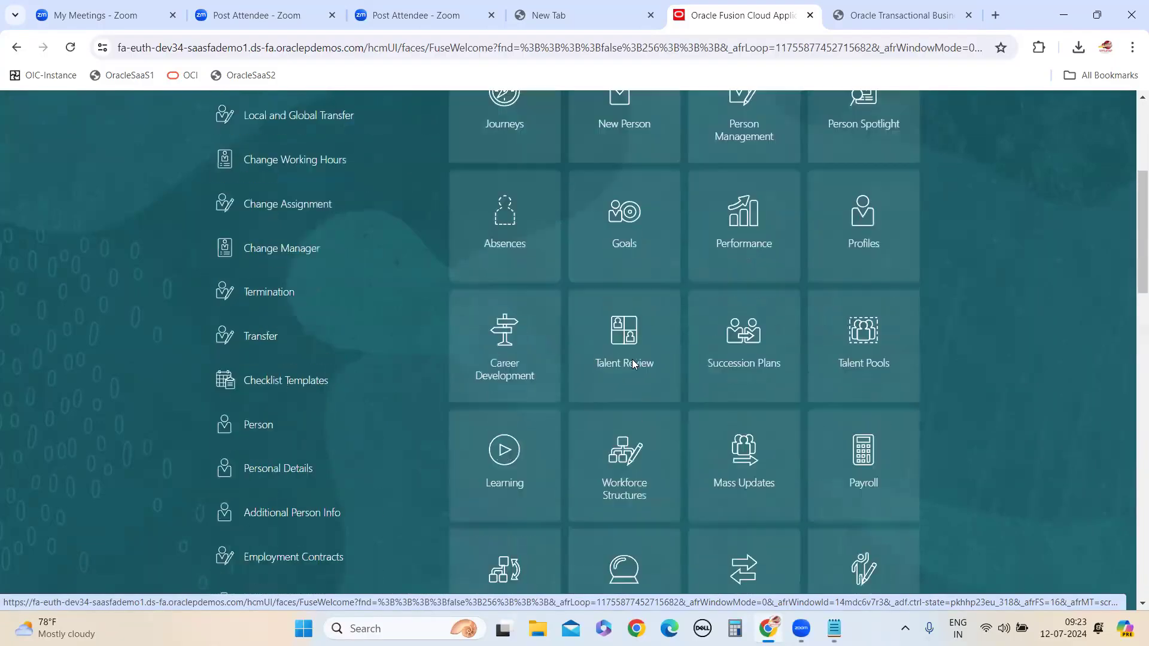
pyautogui.scroll(-4, 633, 363)
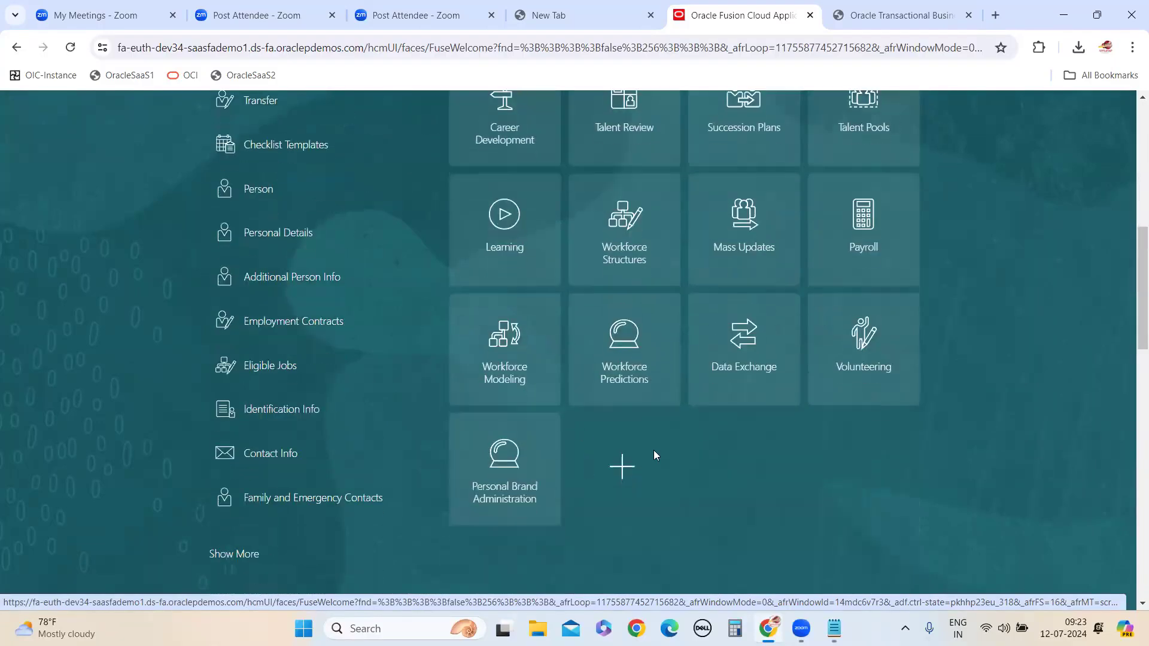
# Compare the AbsencesDashBoard entry in the analytics catalog with the My Client Groups apps on the Fusion home page
pyautogui.moveTo(834, 628)
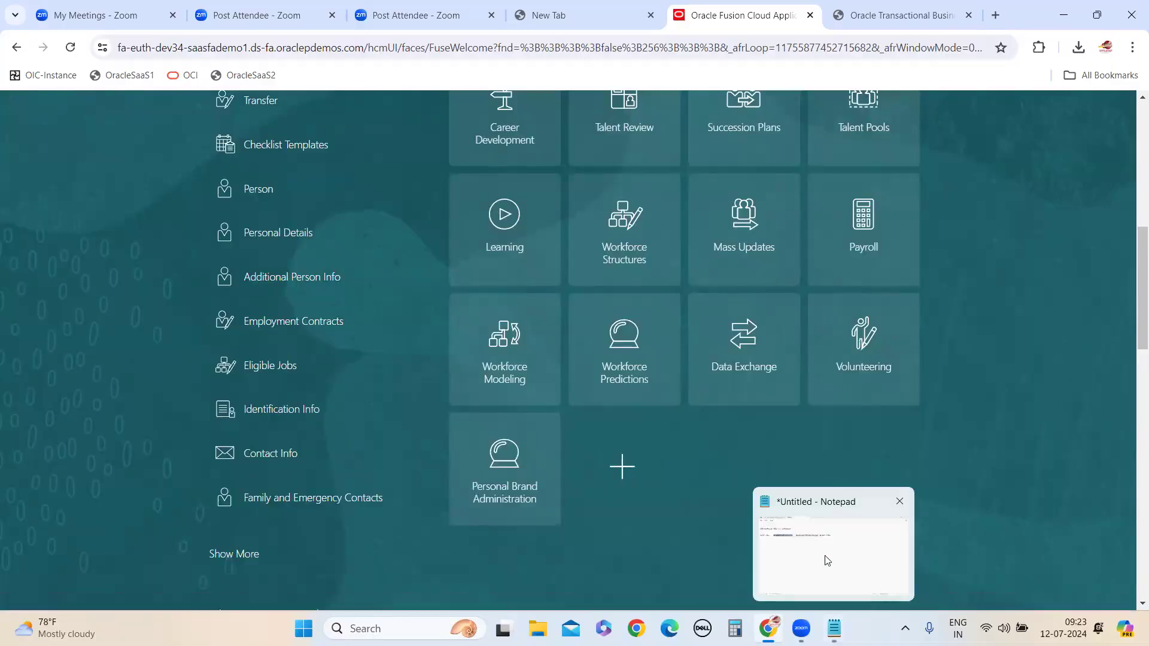
pyautogui.click(862, 19)
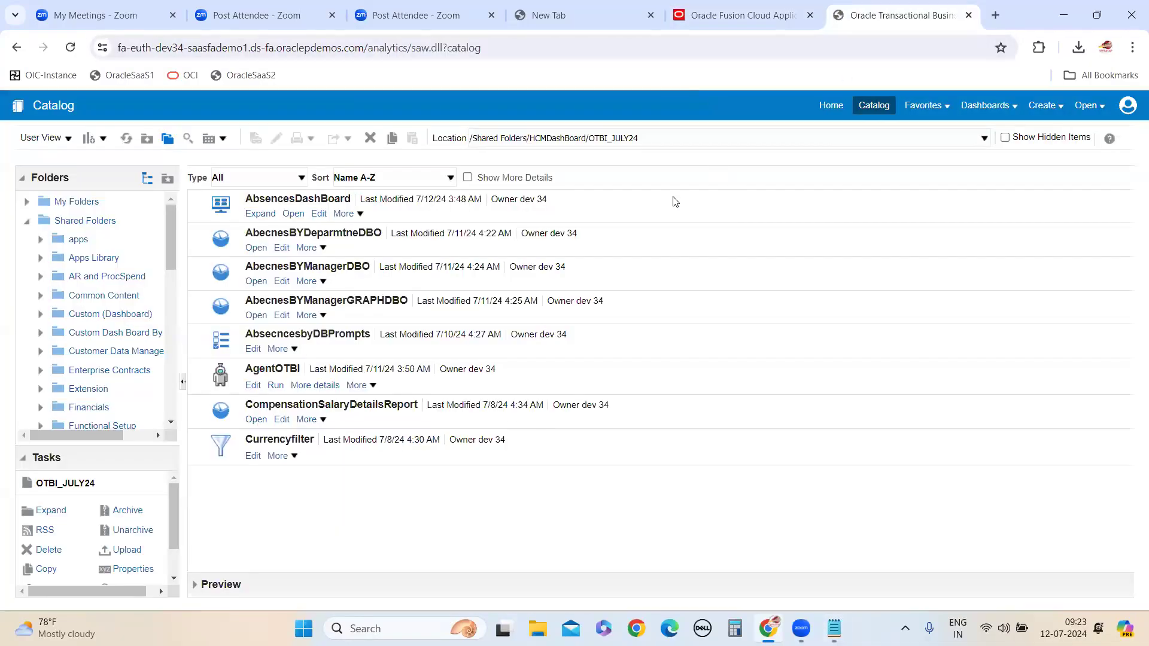
pyautogui.click(781, 17)
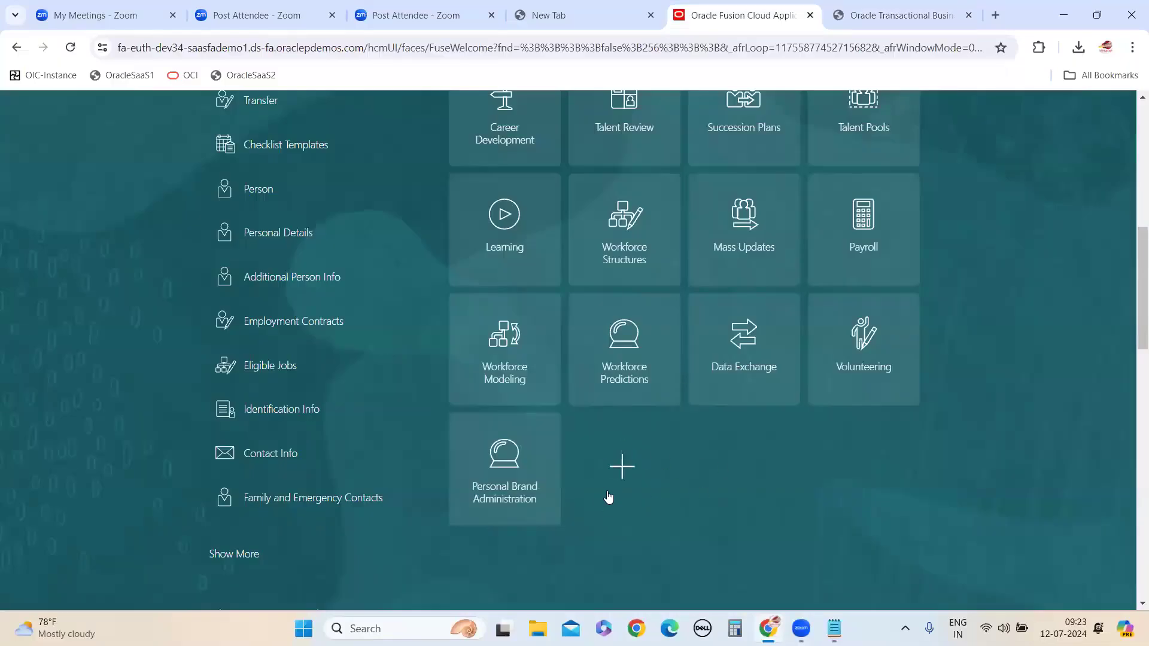
pyautogui.click(888, 24)
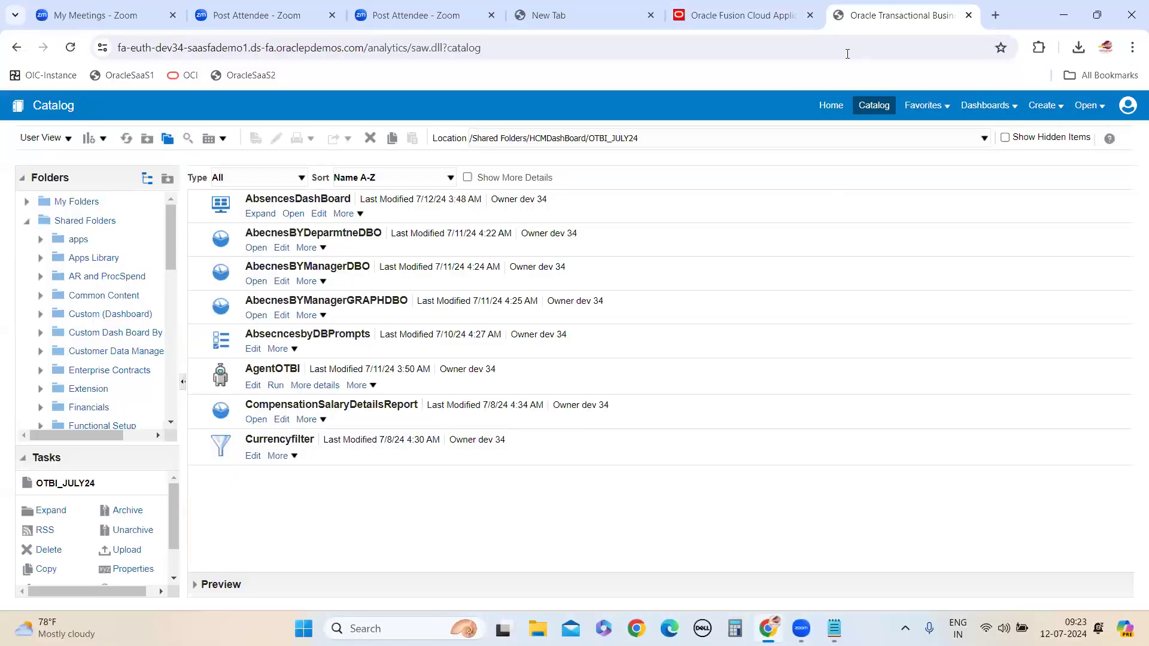
pyautogui.click(776, 19)
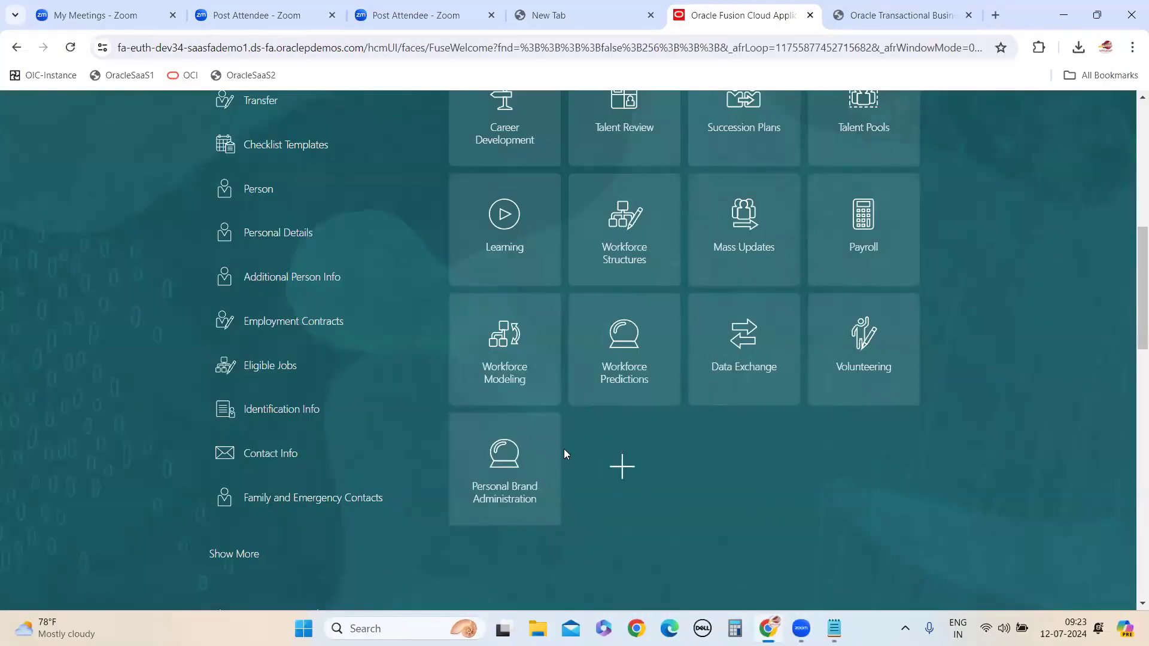
pyautogui.scroll(7, 628, 479)
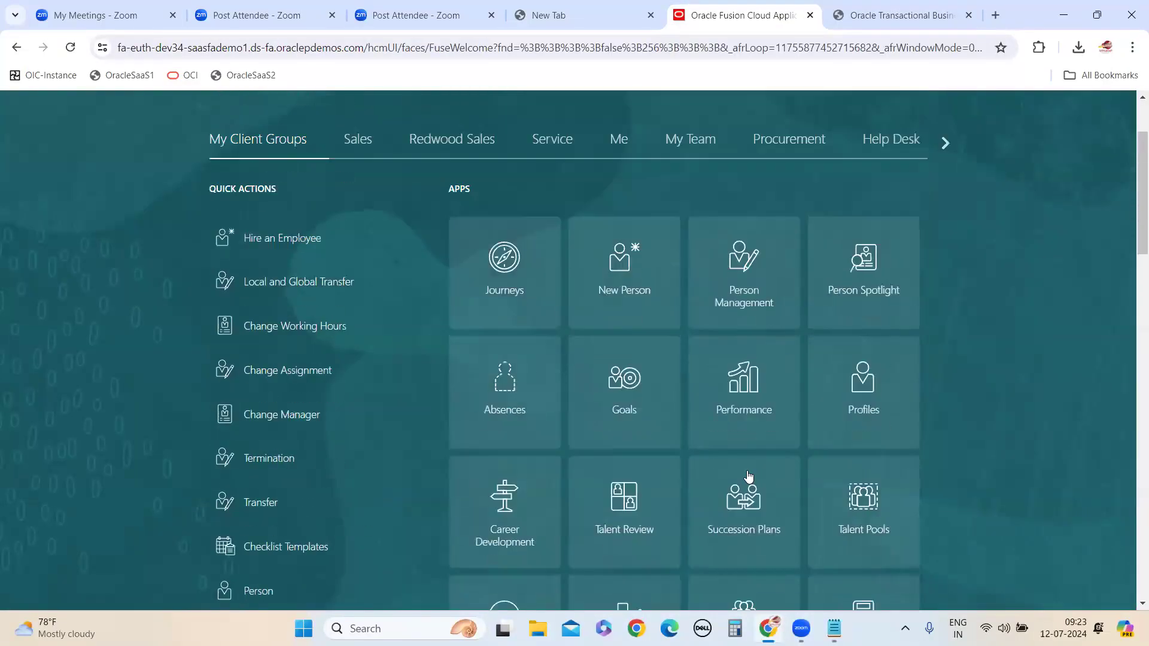
pyautogui.scroll(2, 748, 477)
pyautogui.click(898, 18)
pyautogui.click(785, 21)
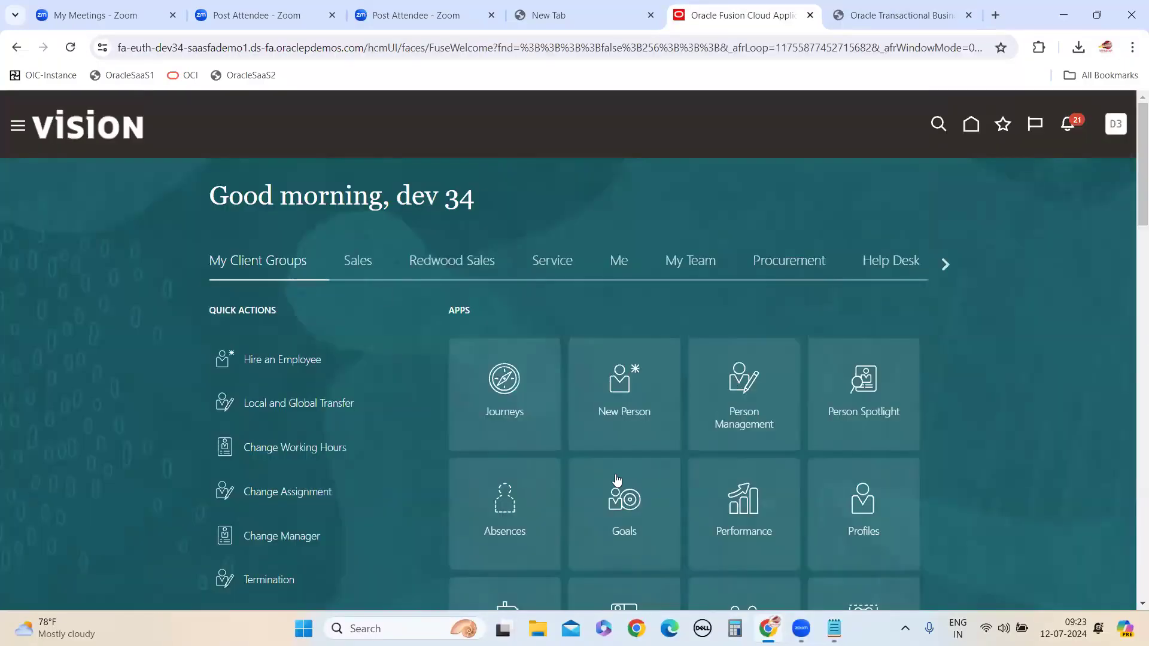
pyautogui.scroll(-9, 577, 395)
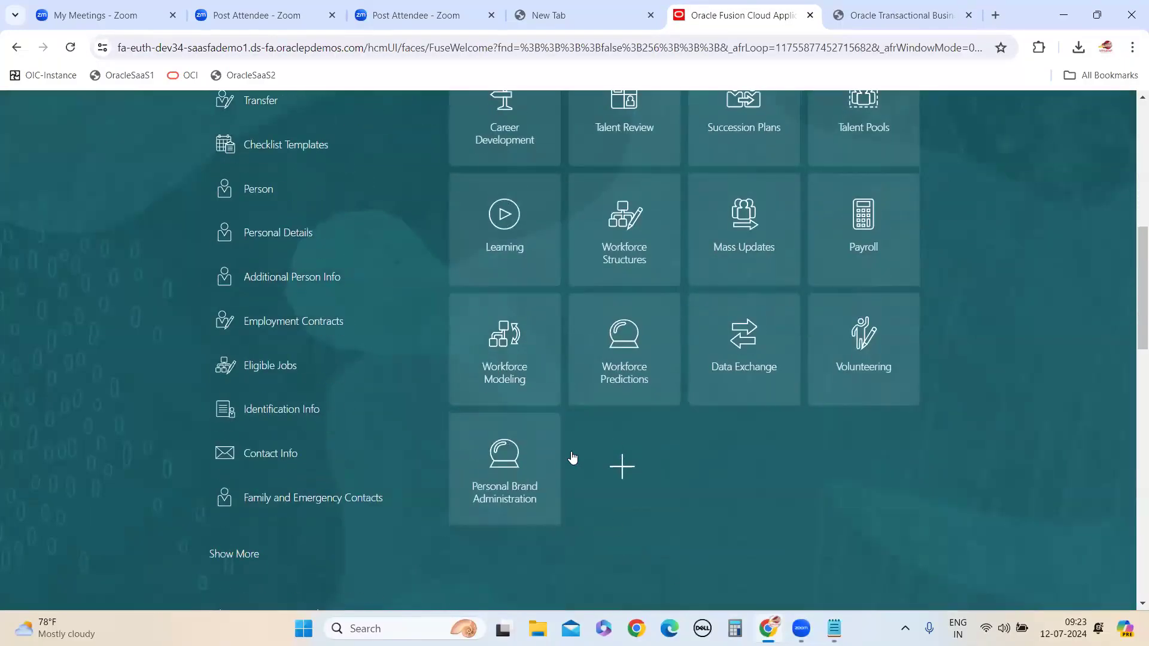
pyautogui.scroll(9, 593, 505)
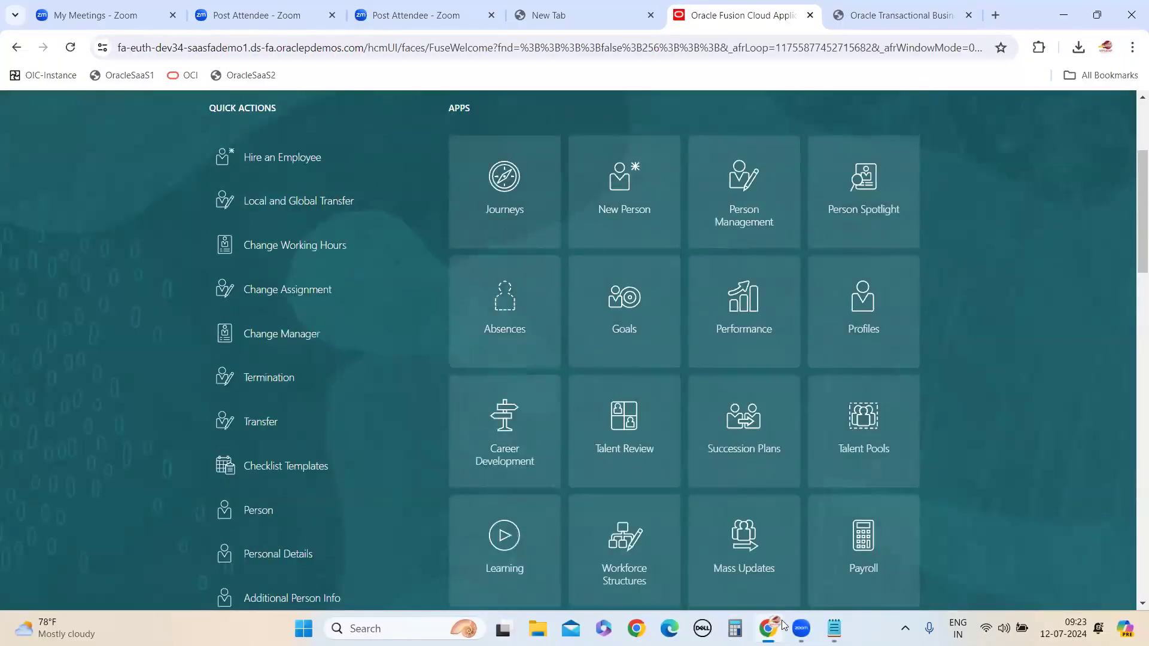
# Switch to Notepad and add the line "display the dashboard into home page" below the list of view names
pyautogui.moveTo(835, 629)
pyautogui.hotkey('alt', 'Tab')
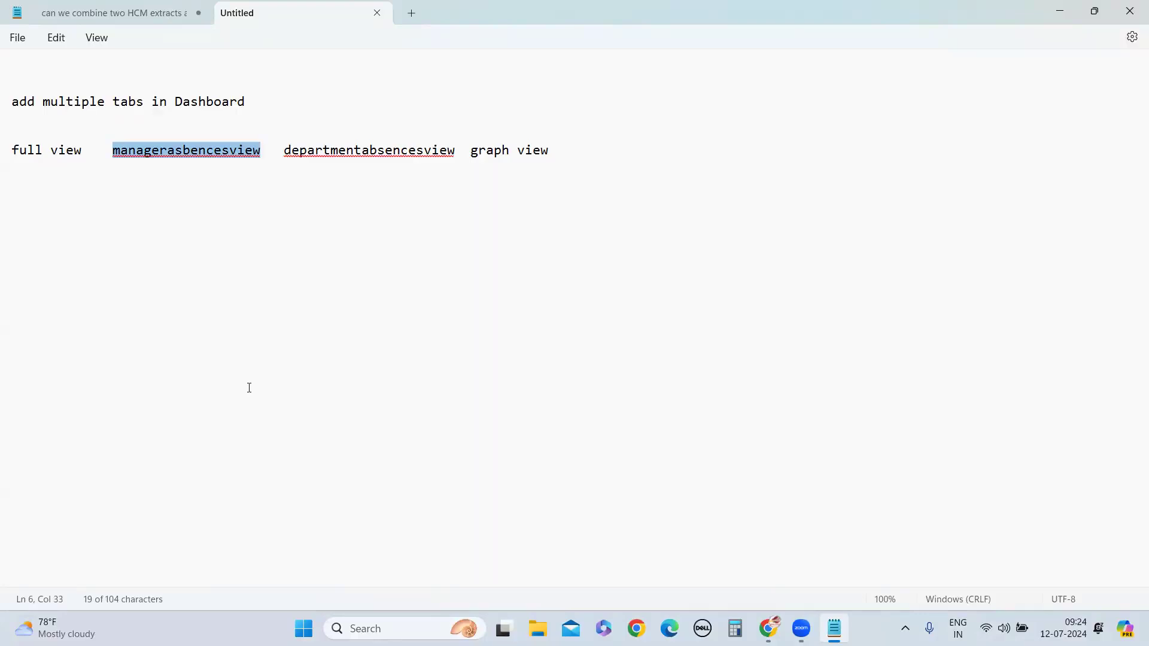
pyautogui.click(590, 153)
pyautogui.press('Return')
pyautogui.press('Return')
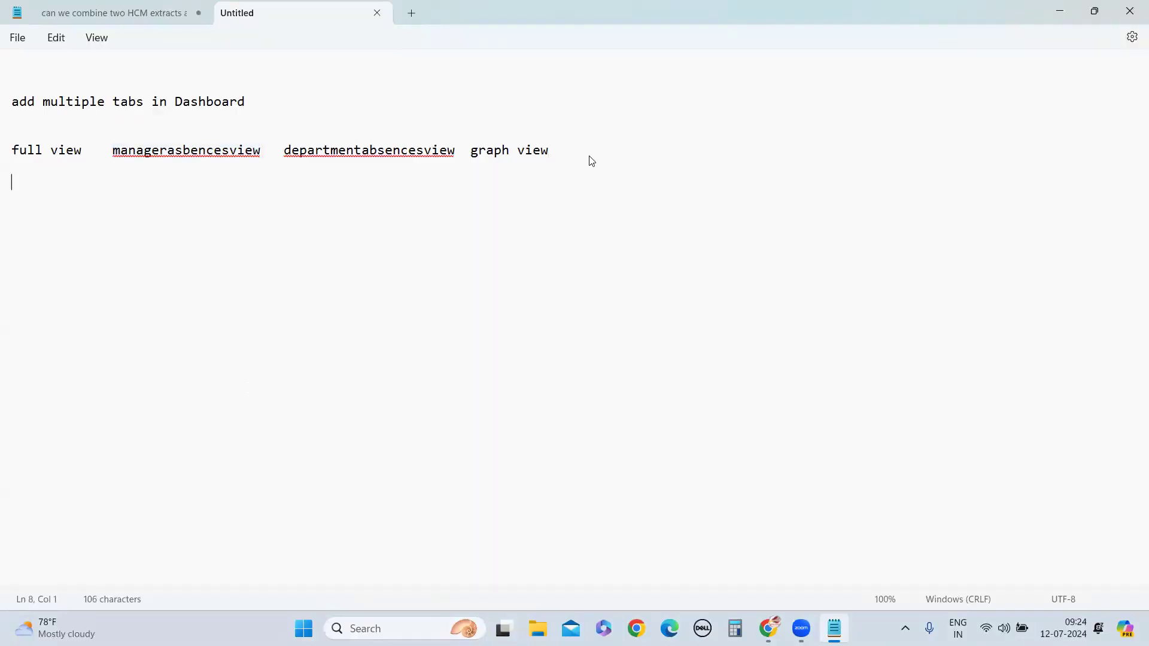
pyautogui.write('display the')
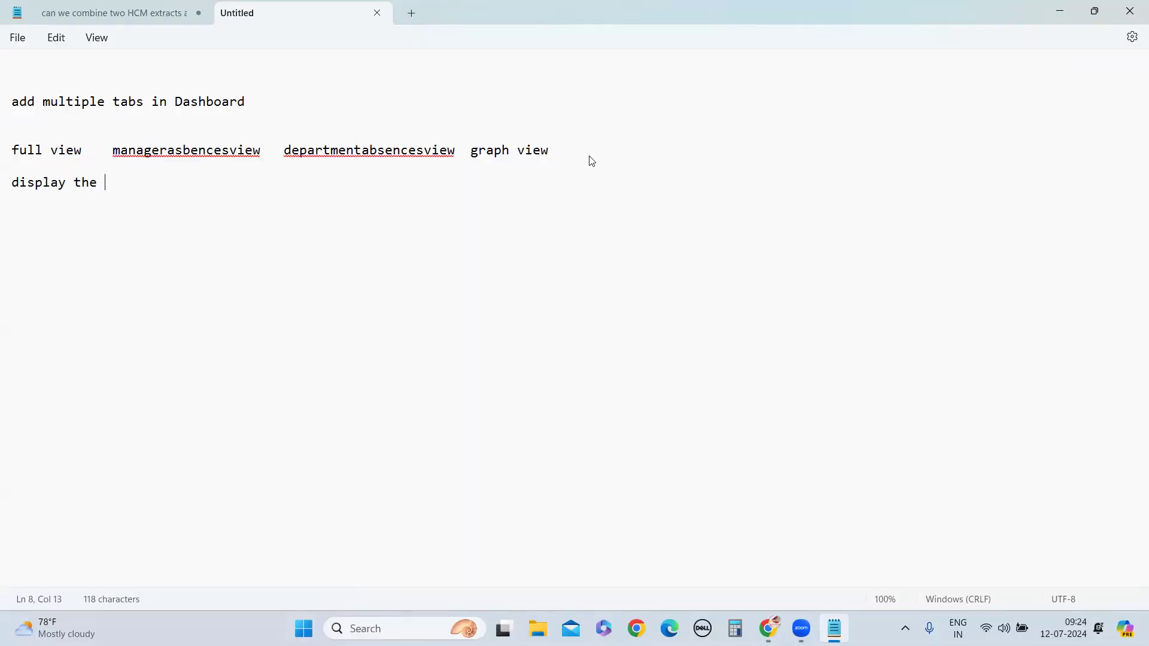
pyautogui.write('dsah')
pyautogui.press('BackSpace')
pyautogui.press('BackSpace')
pyautogui.press('BackSpace')
pyautogui.write('ashboard')
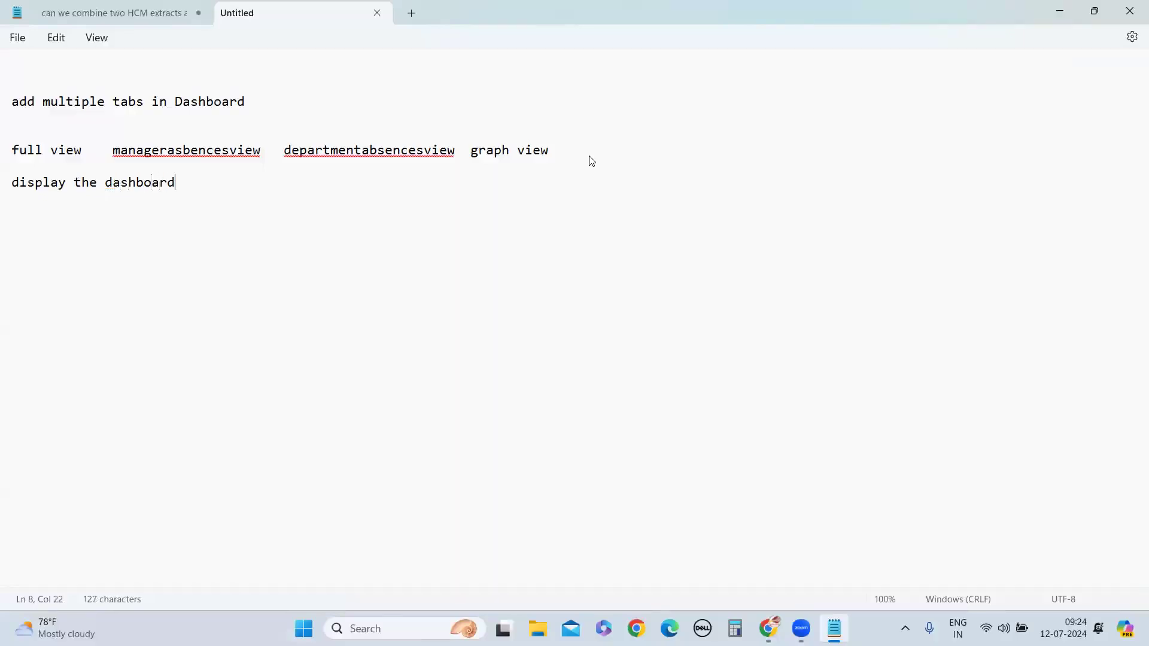
pyautogui.write(' into home page')
pyautogui.press('Return')
pyautogui.press('Return')
pyautogui.press('Return')
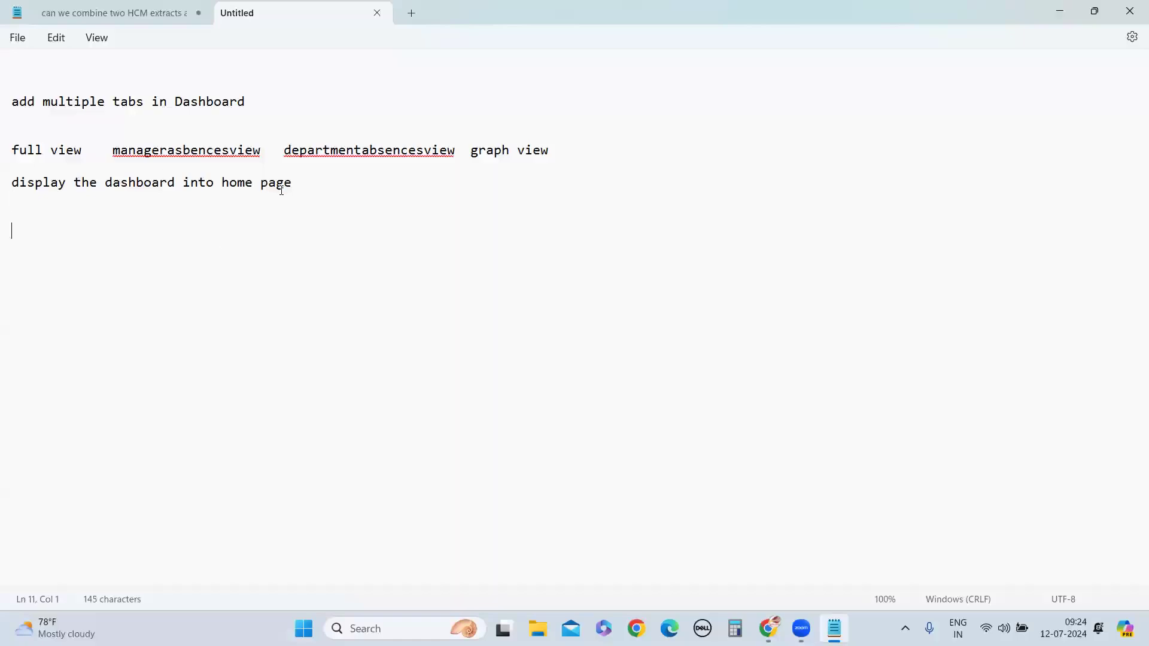
# Add the note "we have concept called sandbox" below the home page line
pyautogui.write('we have concept called')
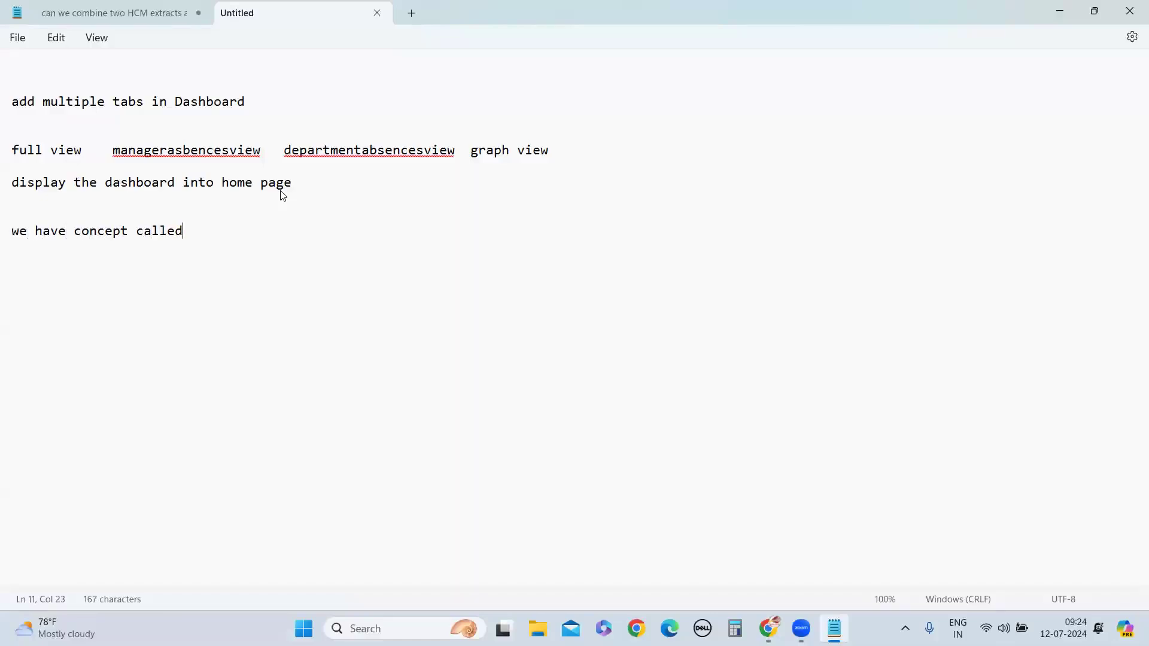
pyautogui.write(' sandbox')
pyautogui.press('Return')
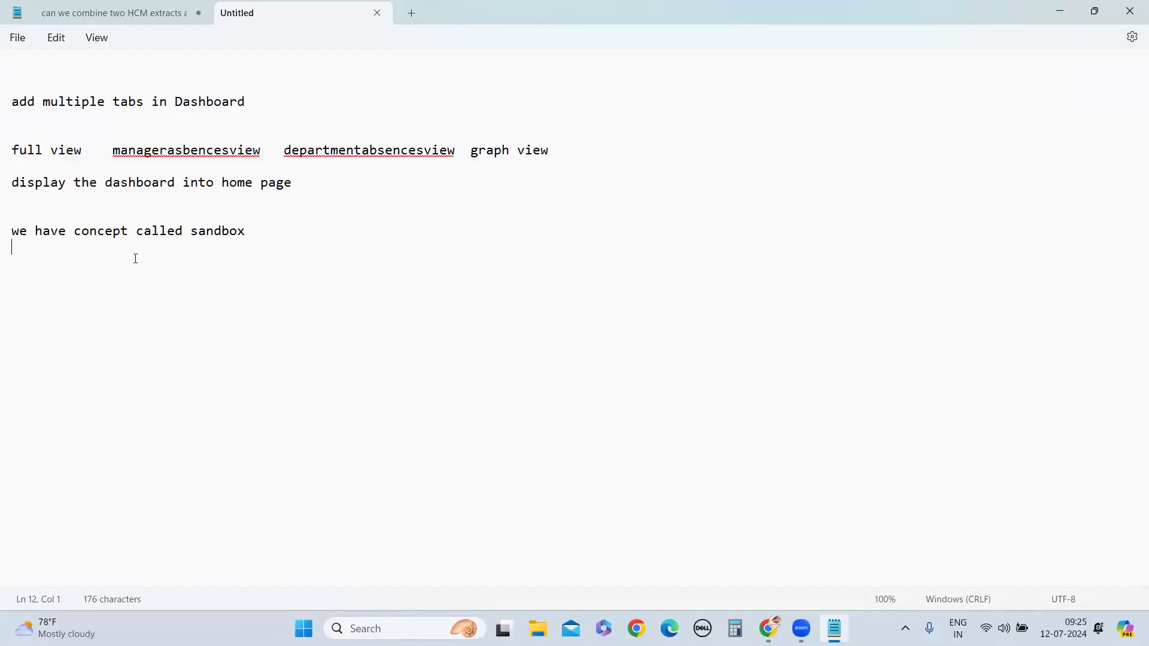
pyautogui.click(146, 203)
# Switch back to the analytics catalog in the browser and open AbsencesDashBoard for editing
pyautogui.hotkey('alt', 'Tab')
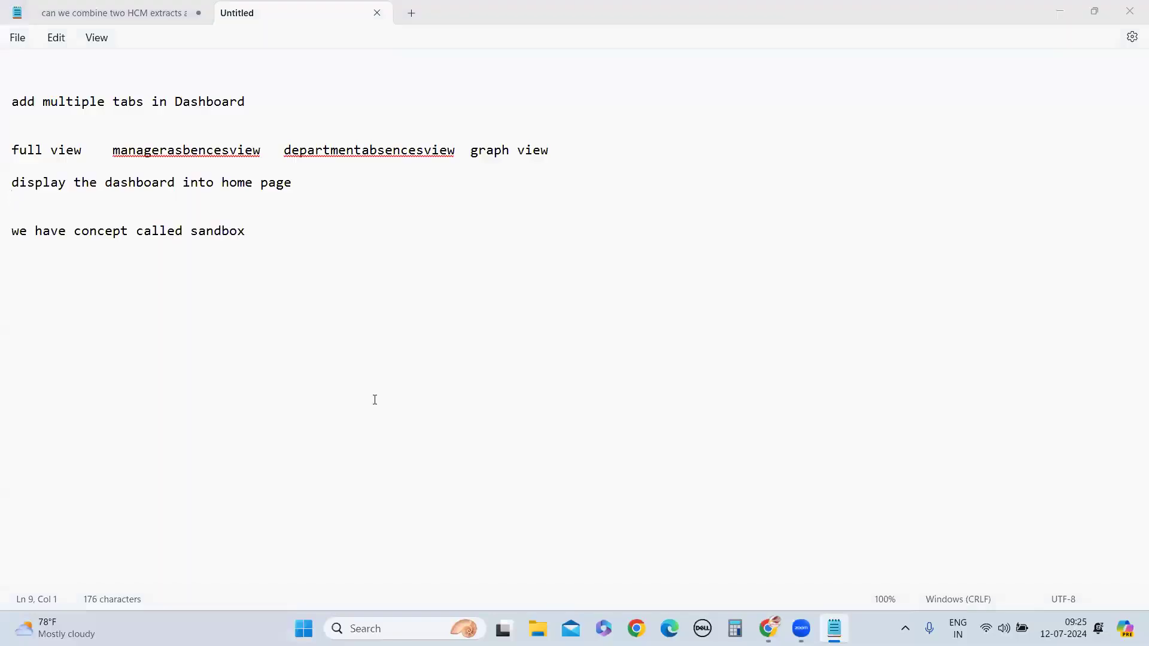
pyautogui.moveTo(770, 626)
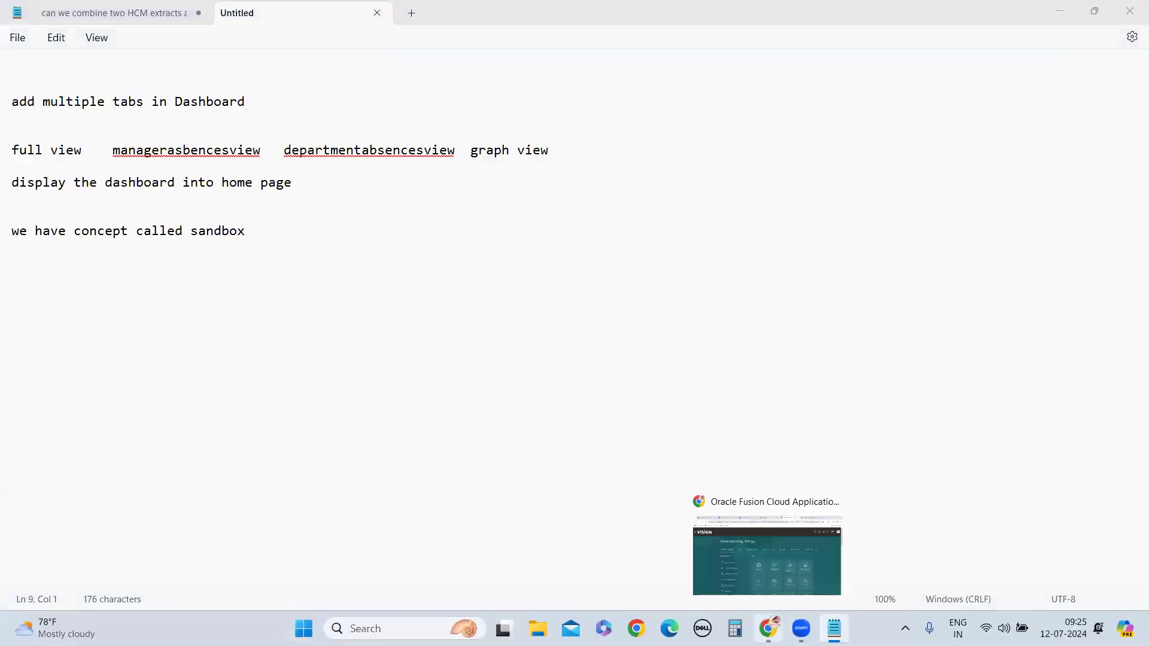
pyautogui.click(753, 561)
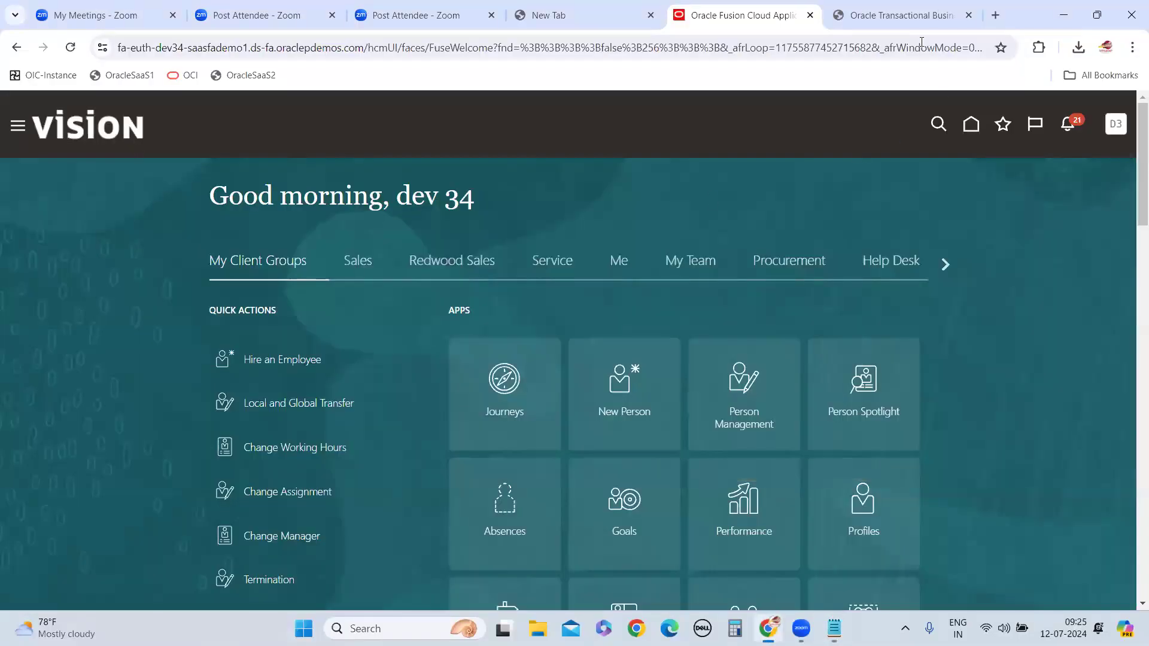
pyautogui.hotkey('ctrl', 'Tab')
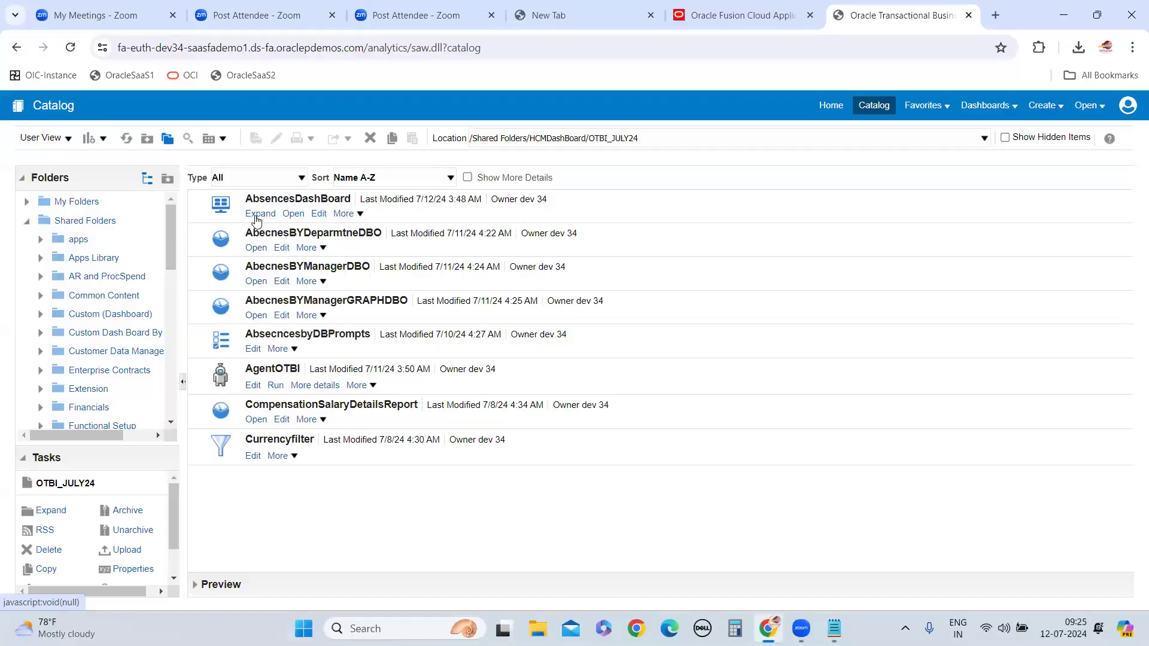
pyautogui.click(319, 215)
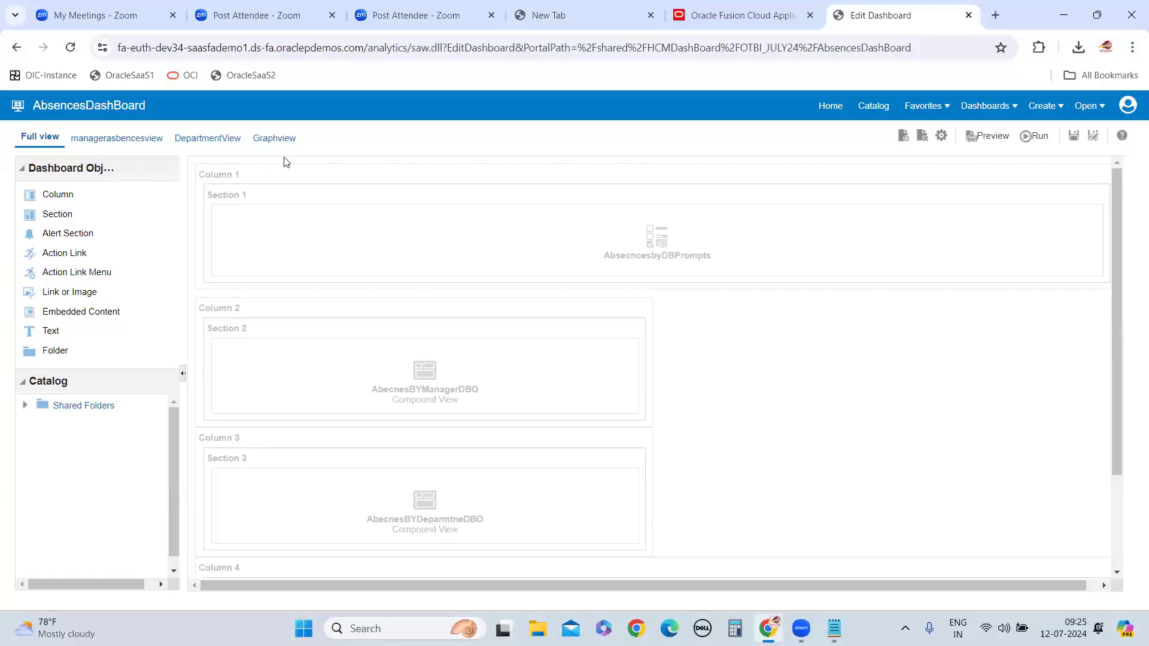
# Review the DepartmentView and Graphview pages in the dashboard properties, leaving the settings unchanged
pyautogui.click(941, 136)
pyautogui.click(996, 188)
pyautogui.click(479, 498)
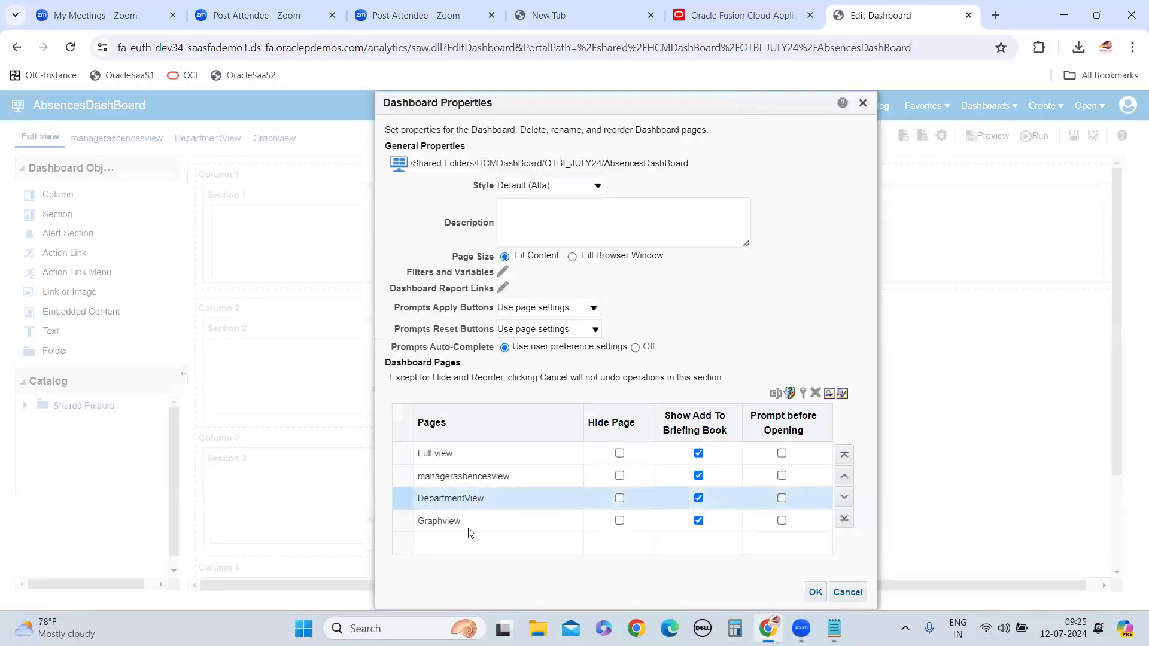
pyautogui.click(457, 520)
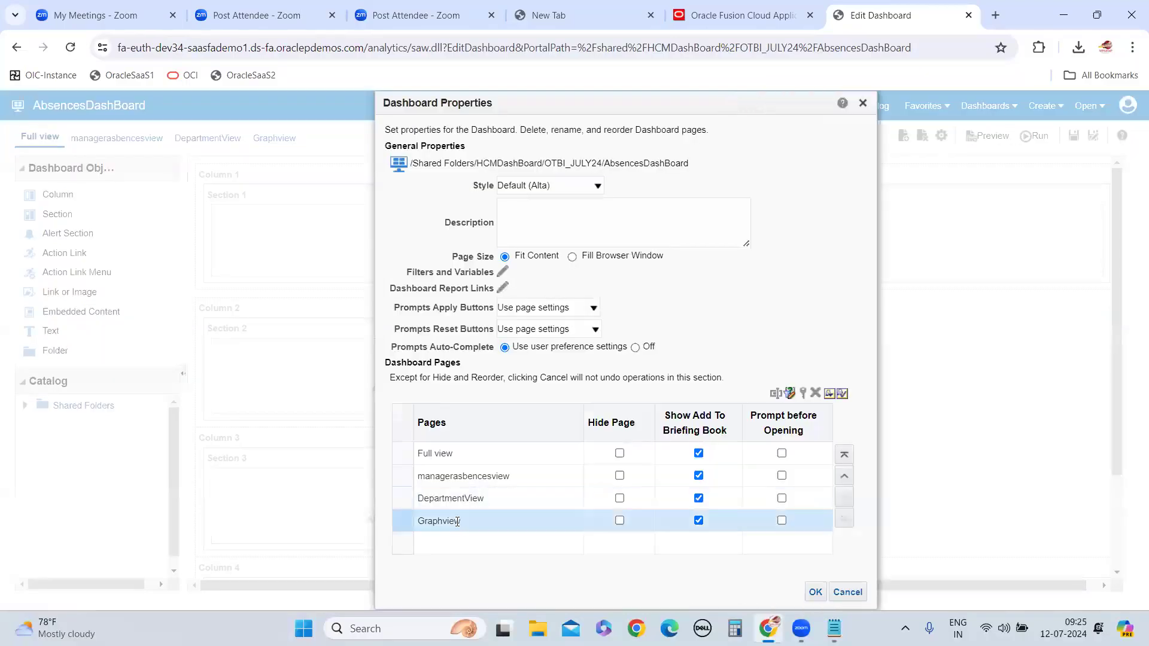
pyautogui.click(849, 595)
# Return to the catalog and examine the account permissions of AbsencesDashBoard without changing them
pyautogui.click(873, 106)
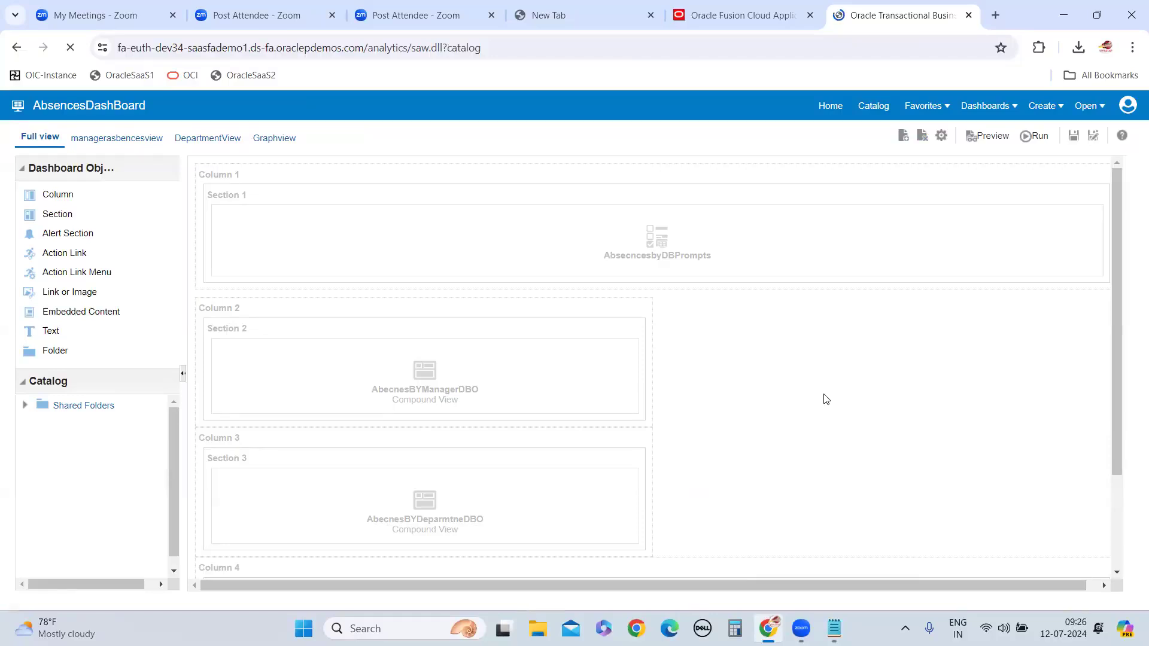
pyautogui.click(360, 215)
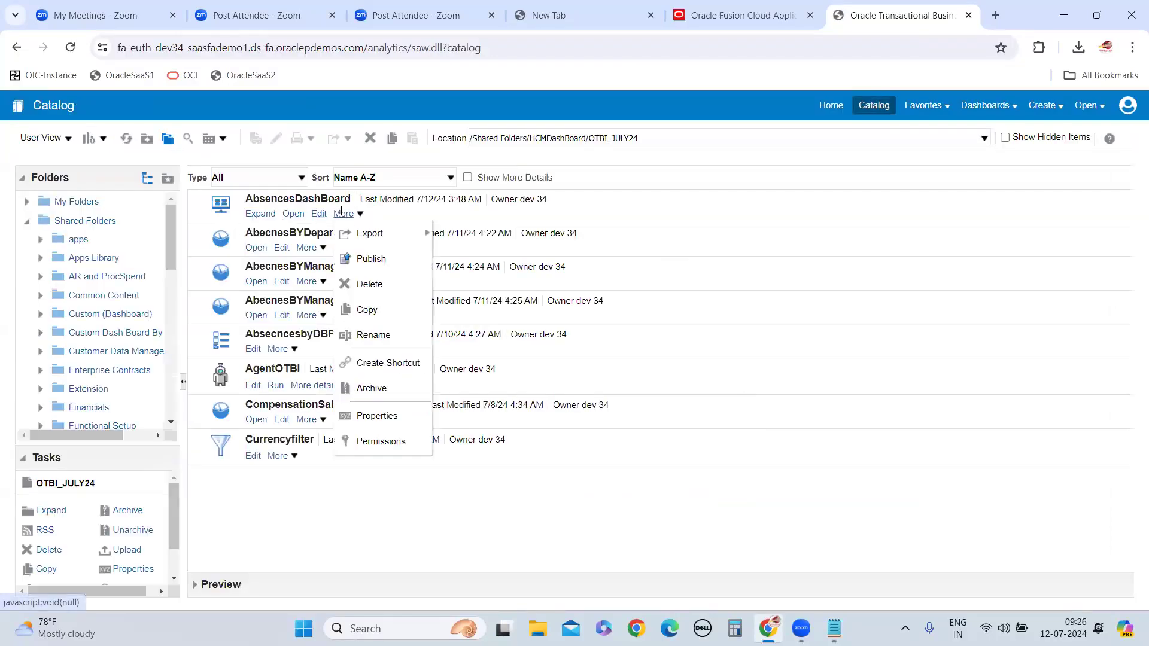
pyautogui.click(383, 443)
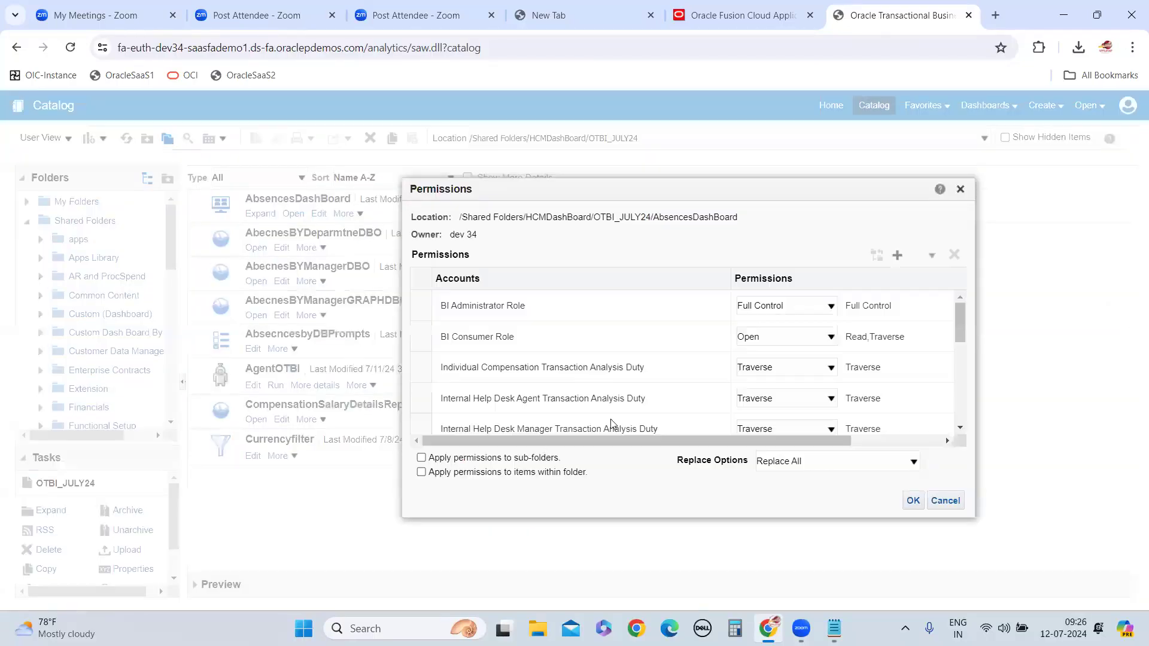
pyautogui.scroll(-10, 595, 376)
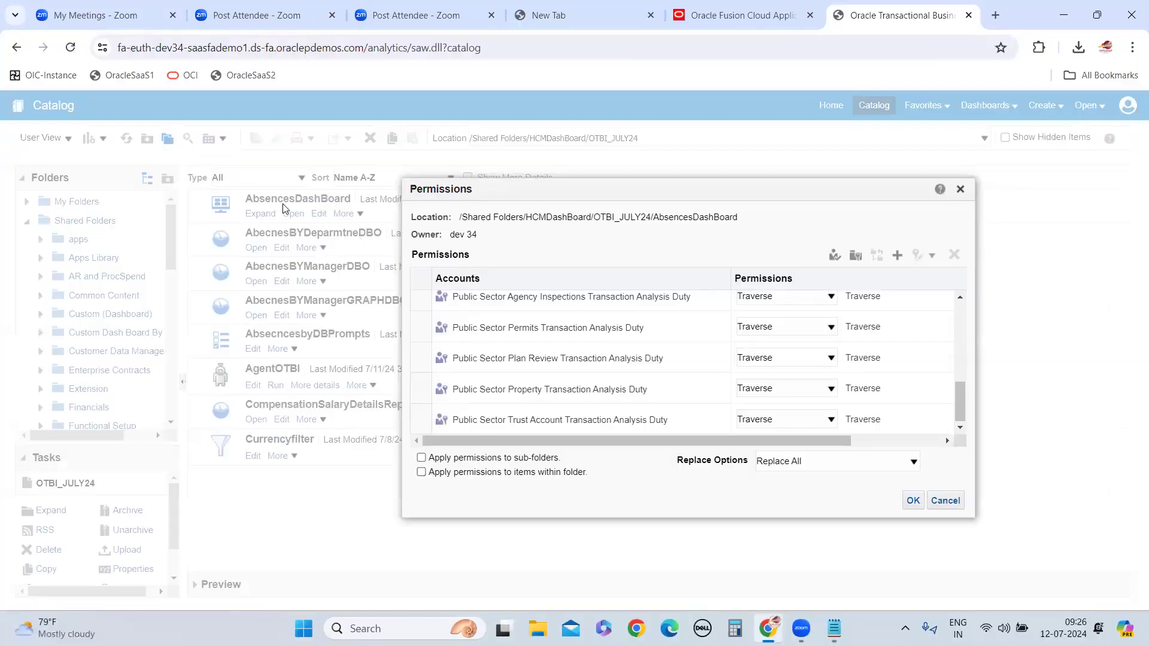
pyautogui.click(945, 500)
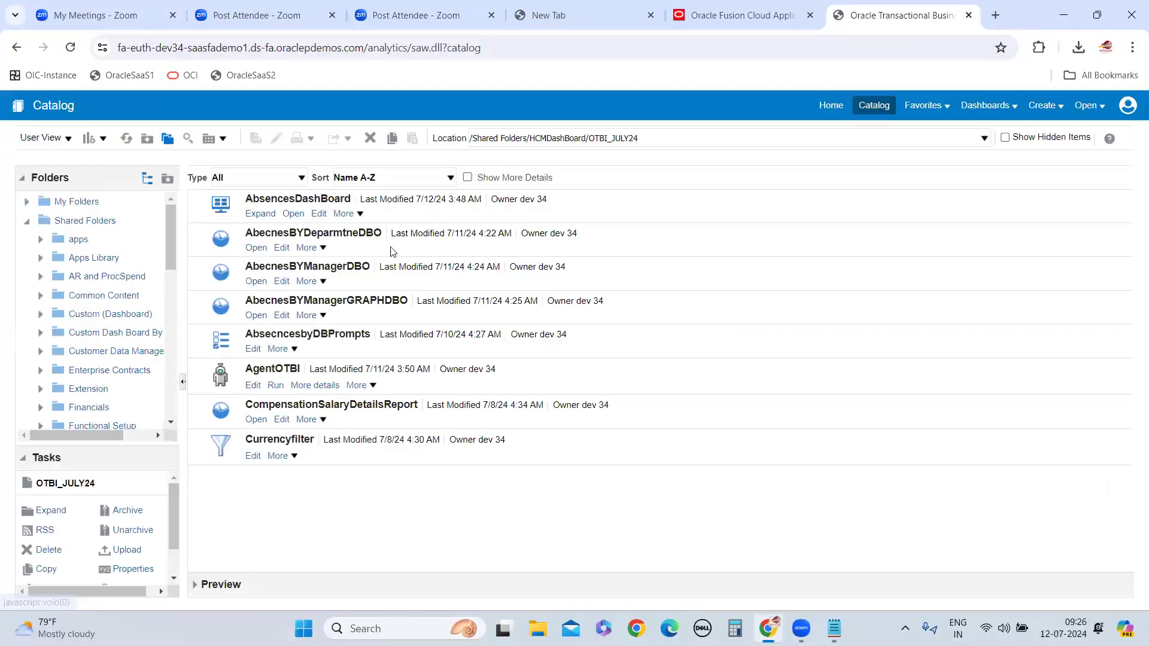
# Open AbsencesDashBoard for editing and review its dashboard properties, style choices and the page's prompt button options without changing anything
pyautogui.click(319, 214)
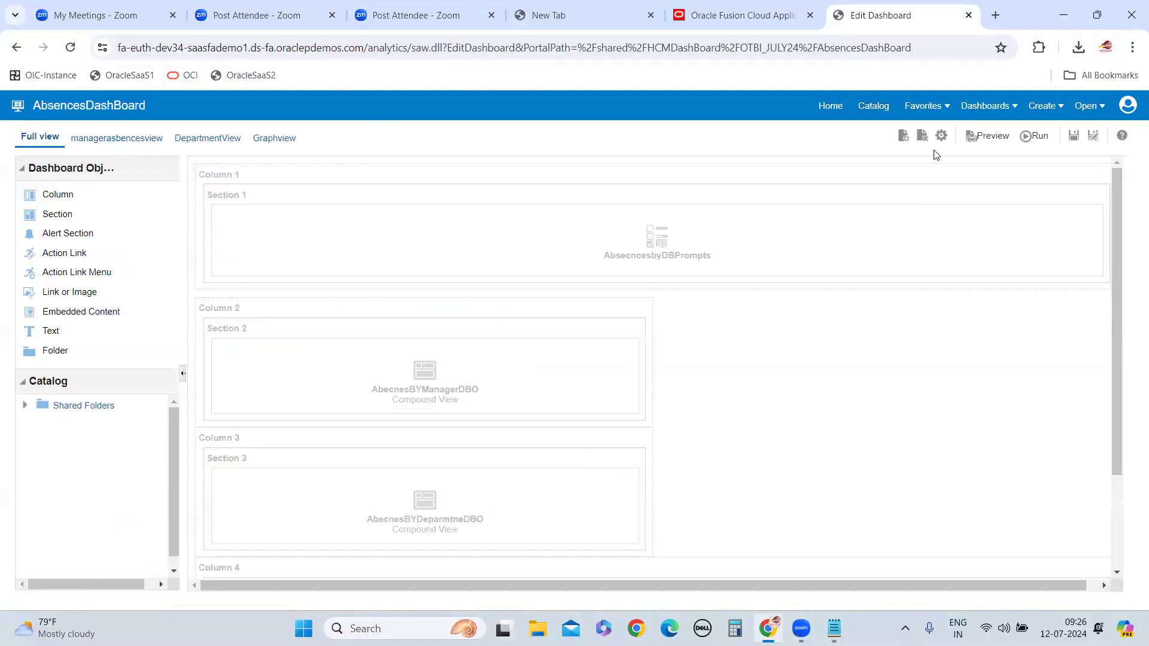
pyautogui.click(941, 135)
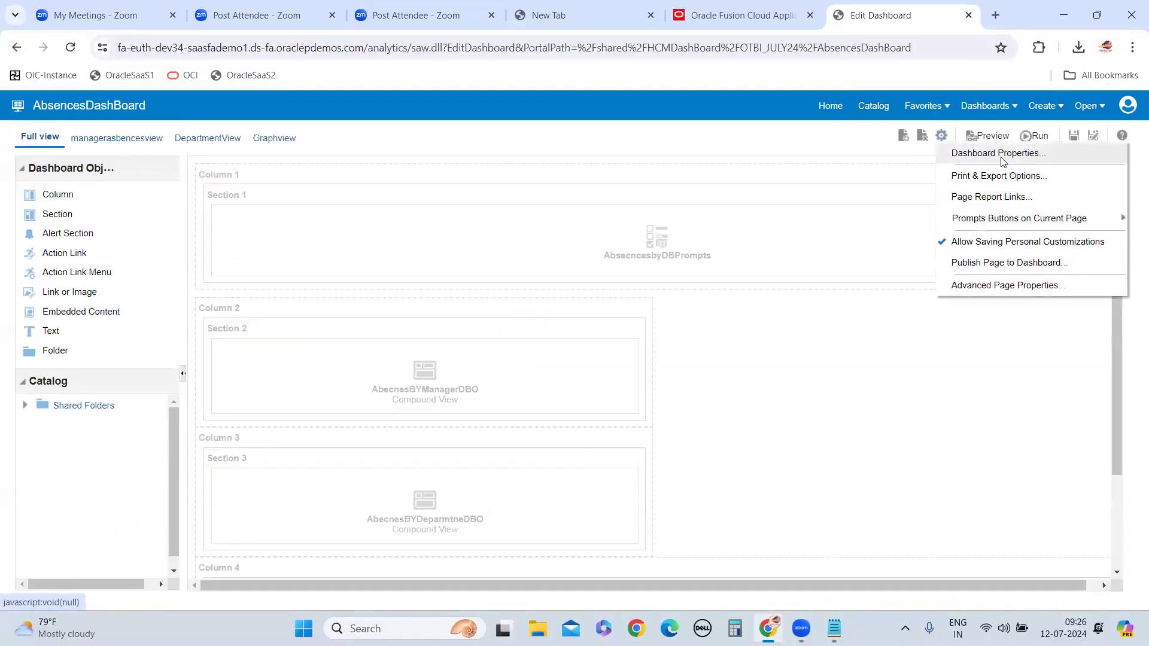
pyautogui.click(1006, 174)
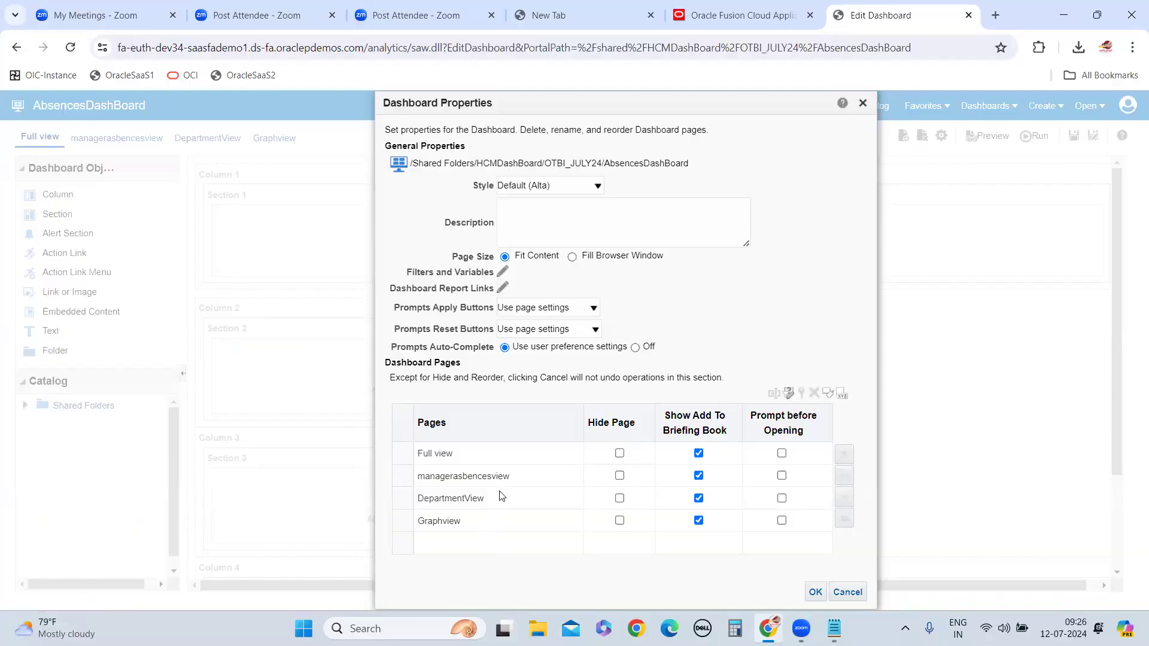
pyautogui.click(488, 479)
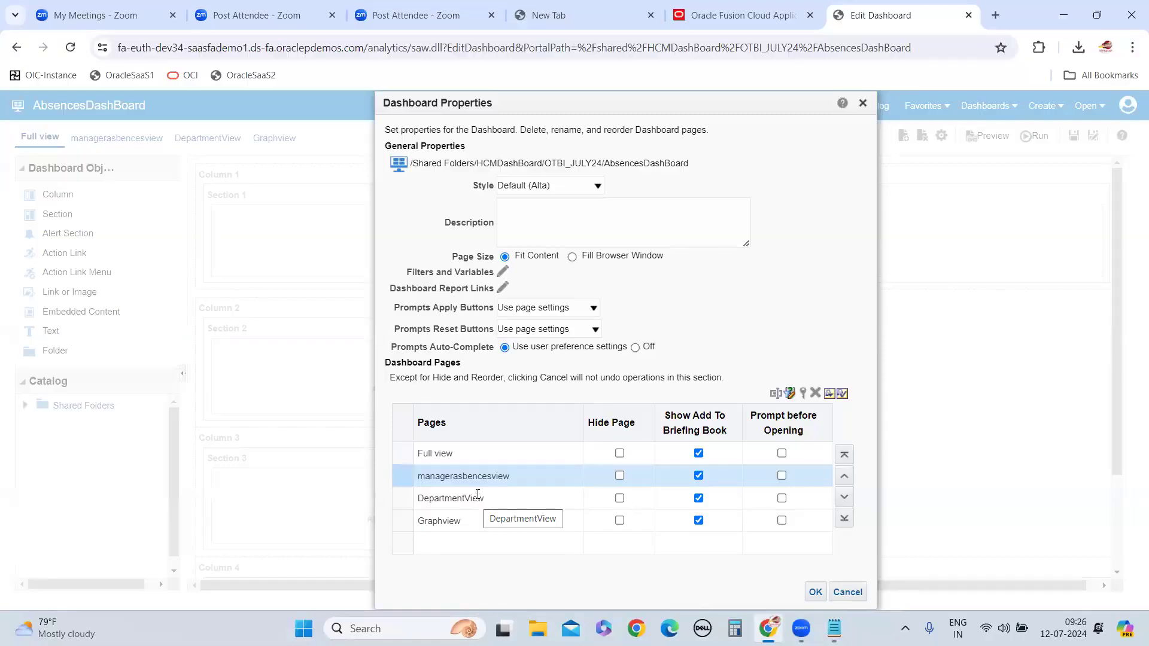
pyautogui.click(754, 286)
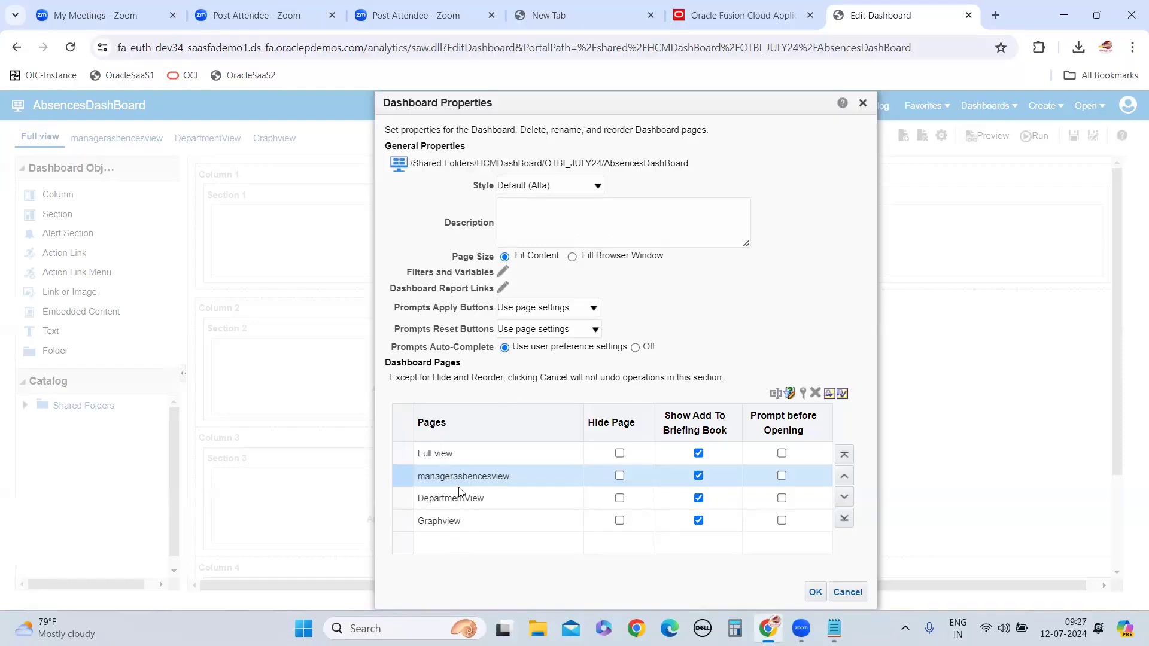
pyautogui.click(848, 593)
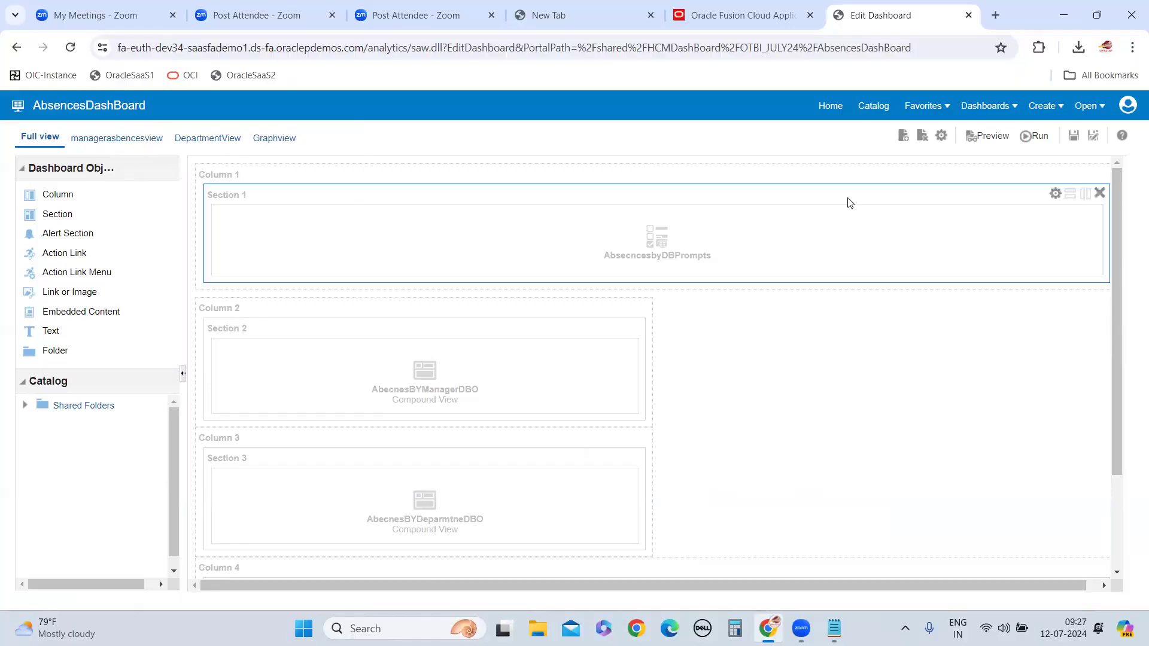
pyautogui.click(943, 136)
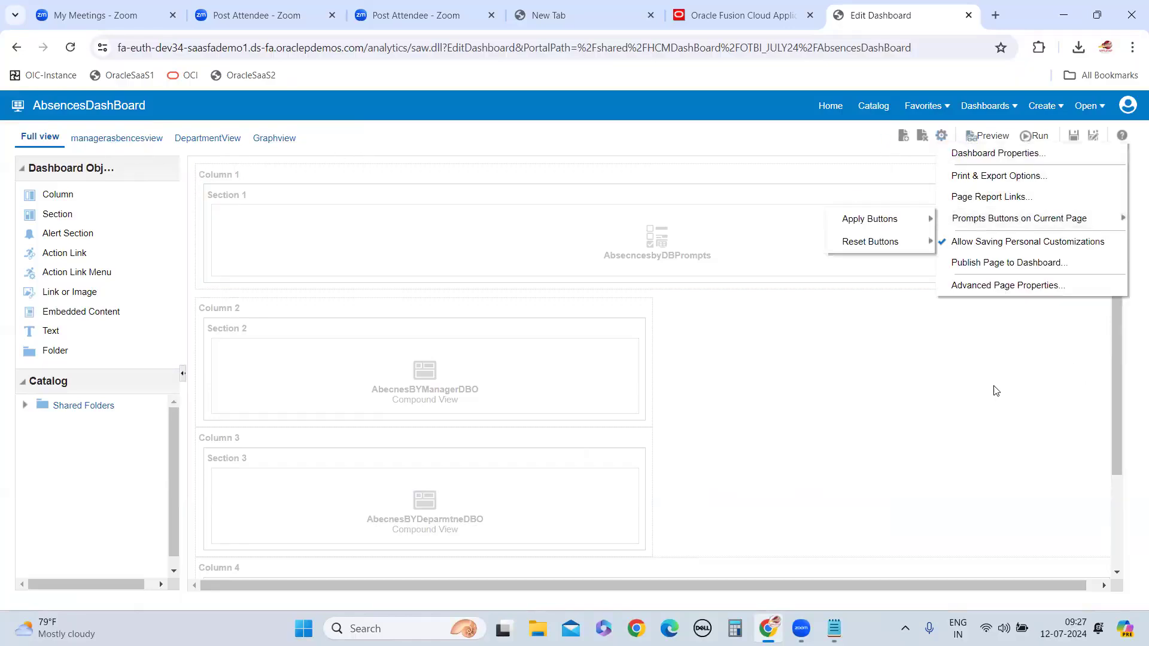
pyautogui.click(863, 491)
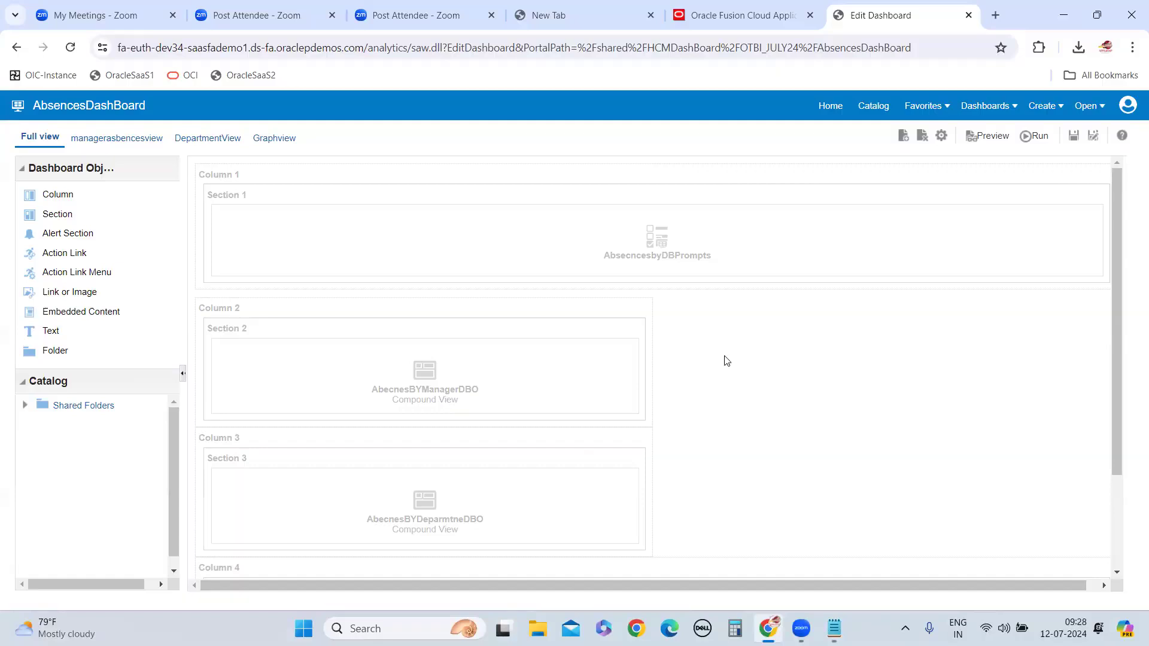
# Preview AbsencesDashBoard in a separate window, close the preview, and run the dashboard
pyautogui.click(994, 139)
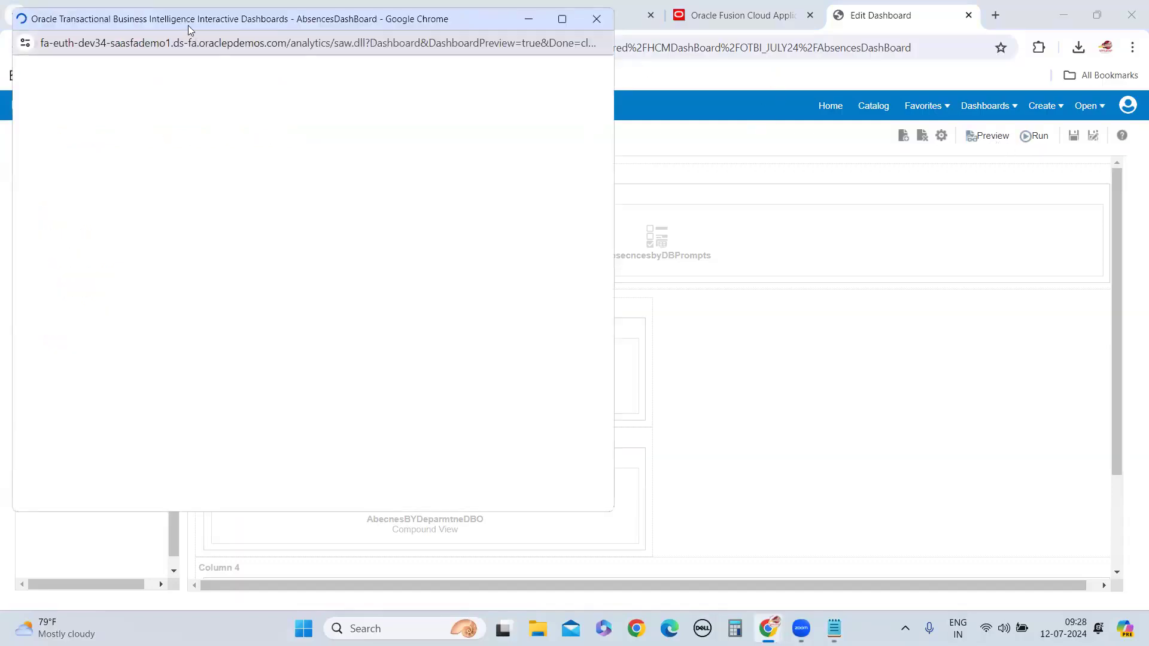
pyautogui.click(635, 197)
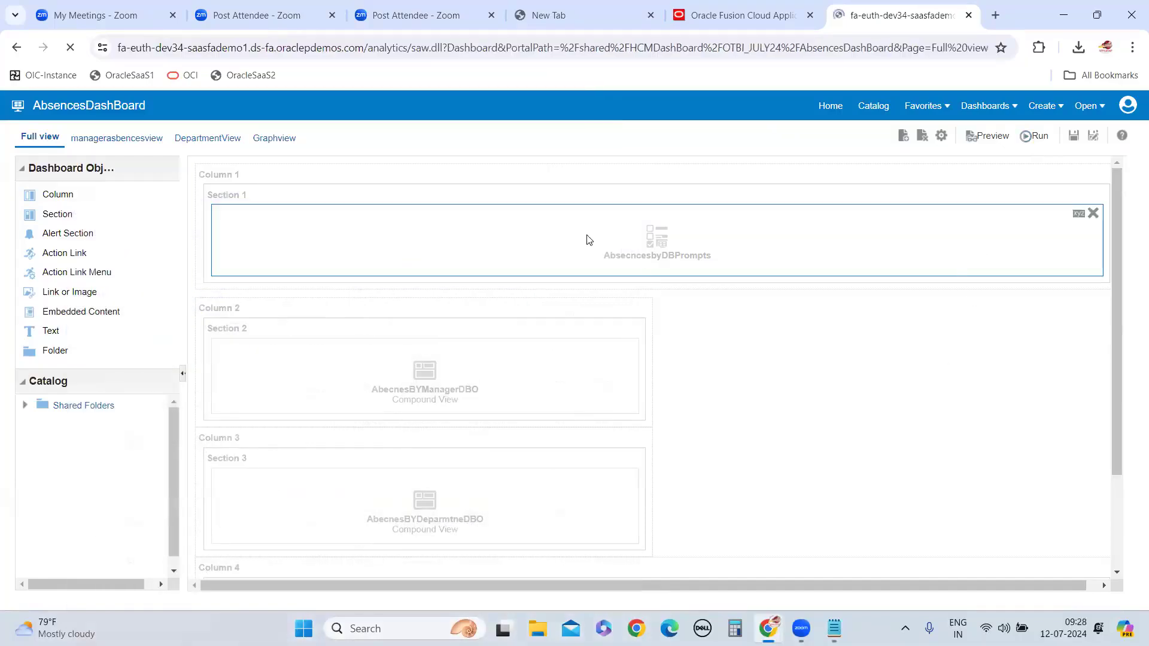
# Try US1 Business Unit as the Business Unit Name prompt value, and visit the managerasbencesview page before returning to Full view
pyautogui.click(598, 196)
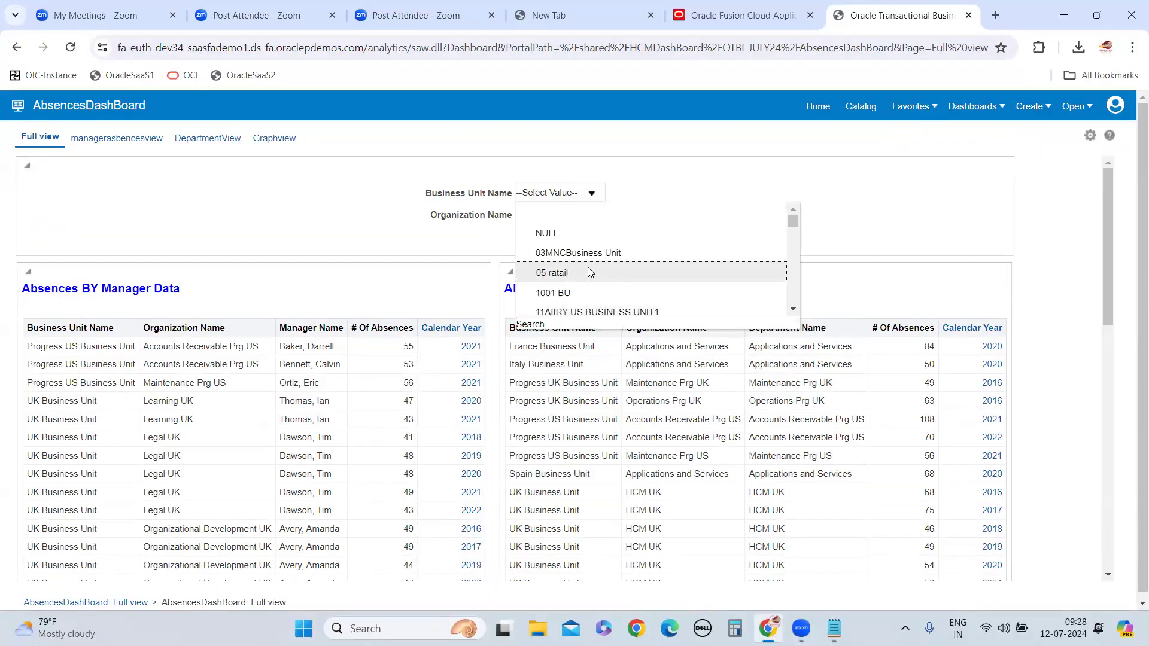
pyautogui.click(540, 326)
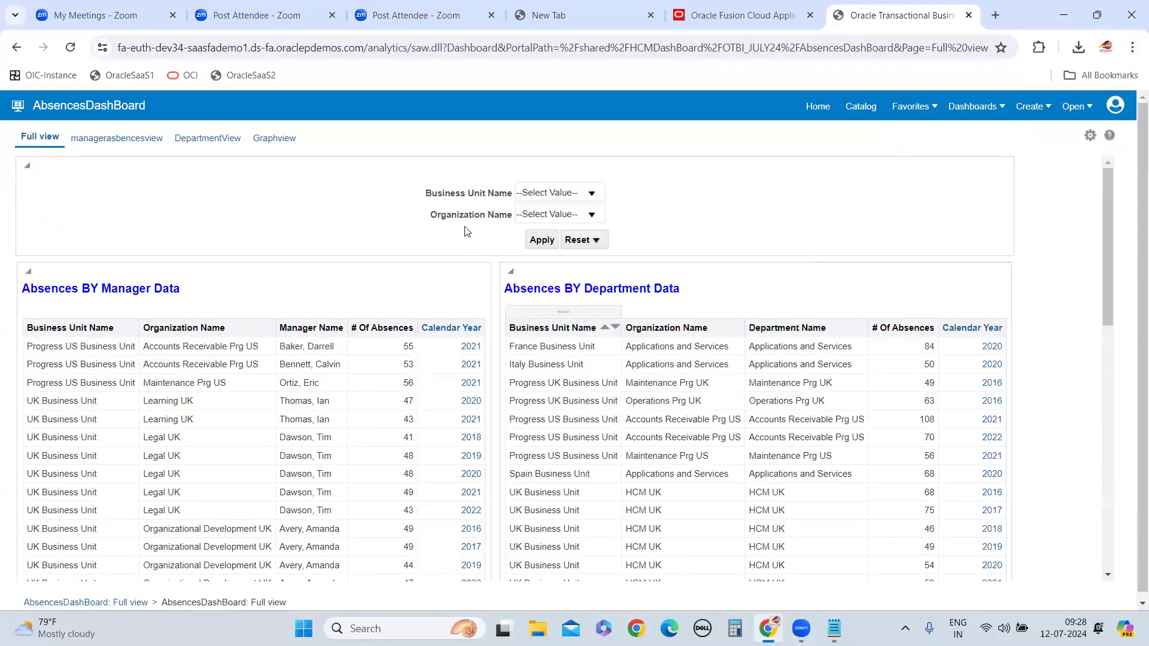
pyautogui.click(590, 272)
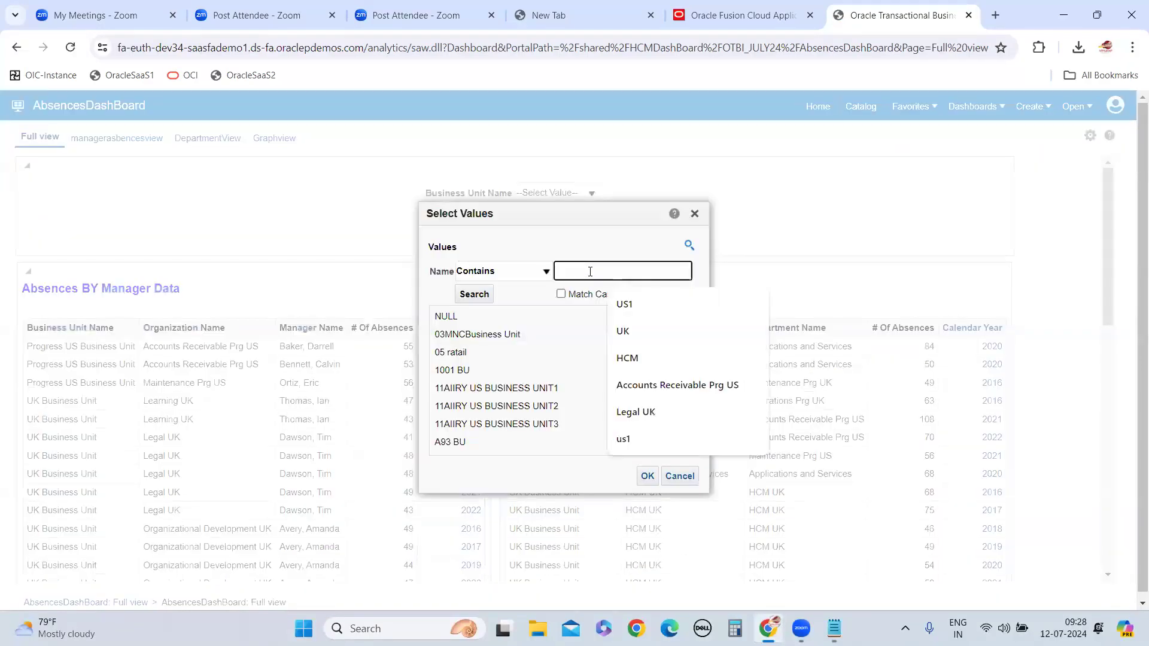
pyautogui.write('US1')
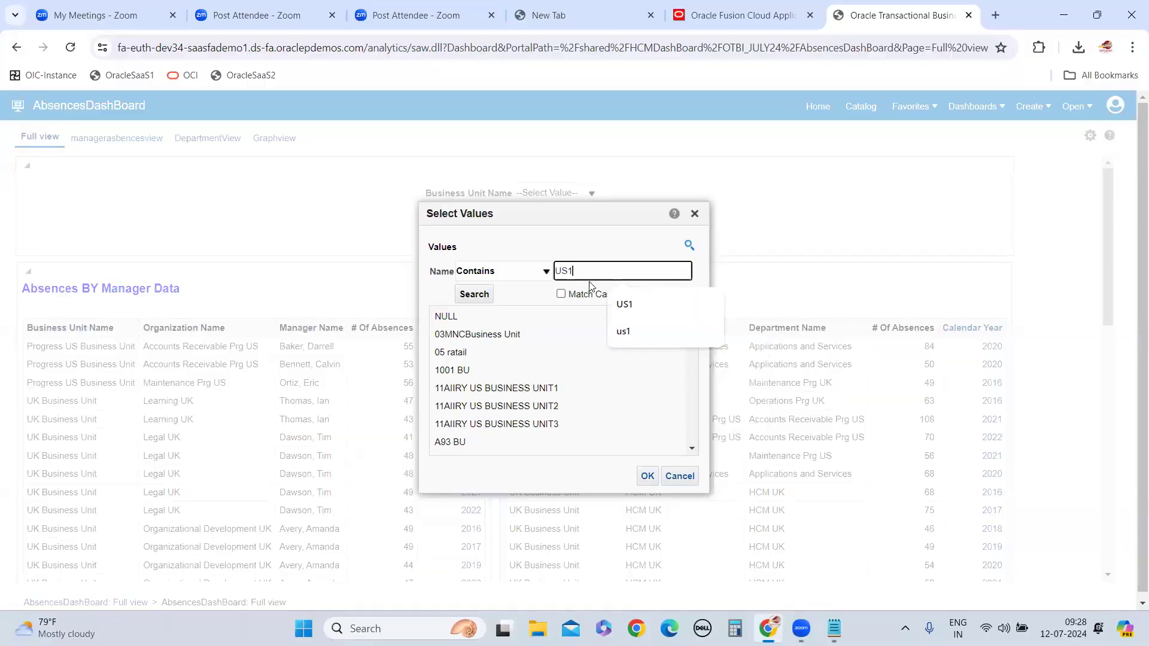
pyautogui.click(474, 294)
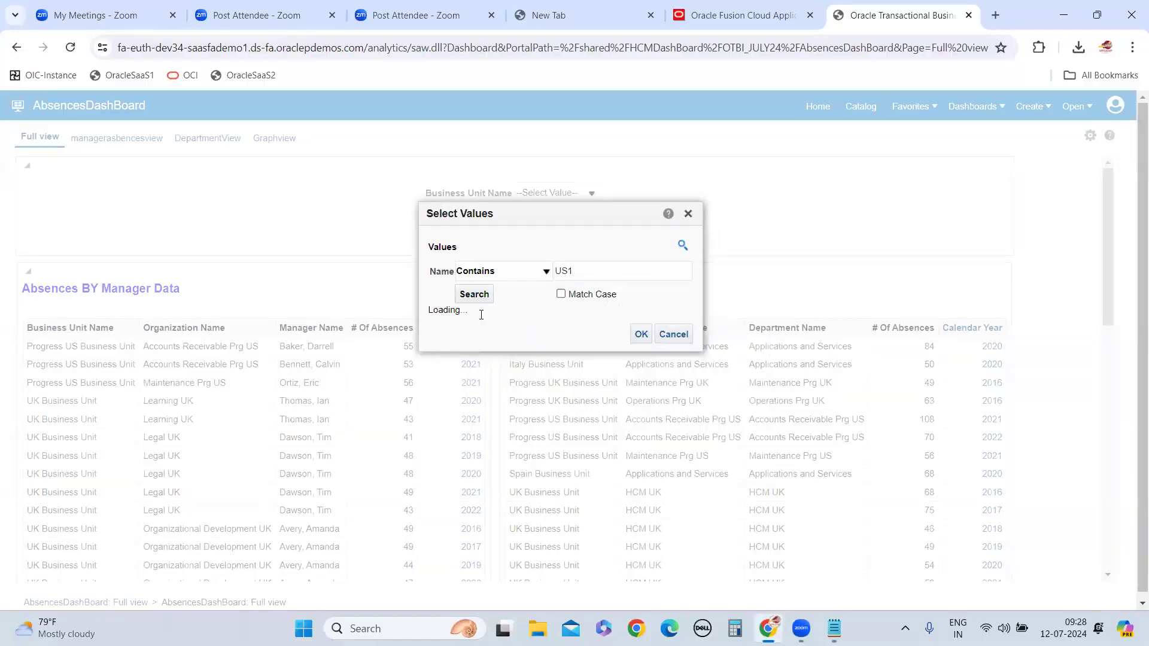
pyautogui.click(648, 476)
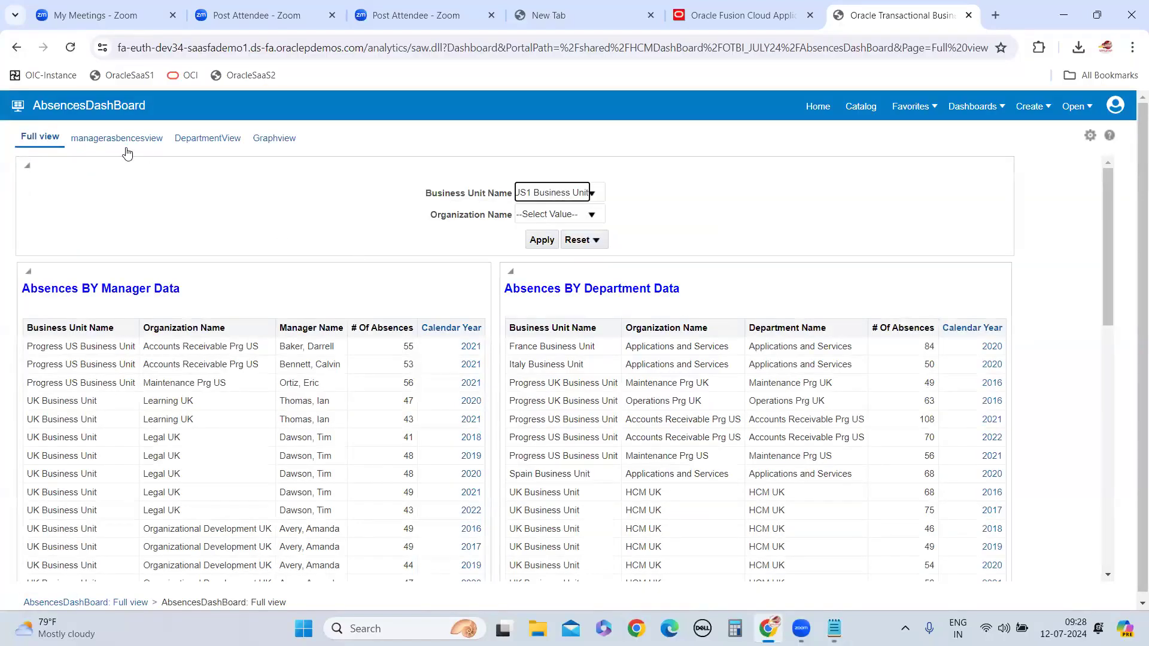
pyautogui.click(121, 142)
pyautogui.click(28, 144)
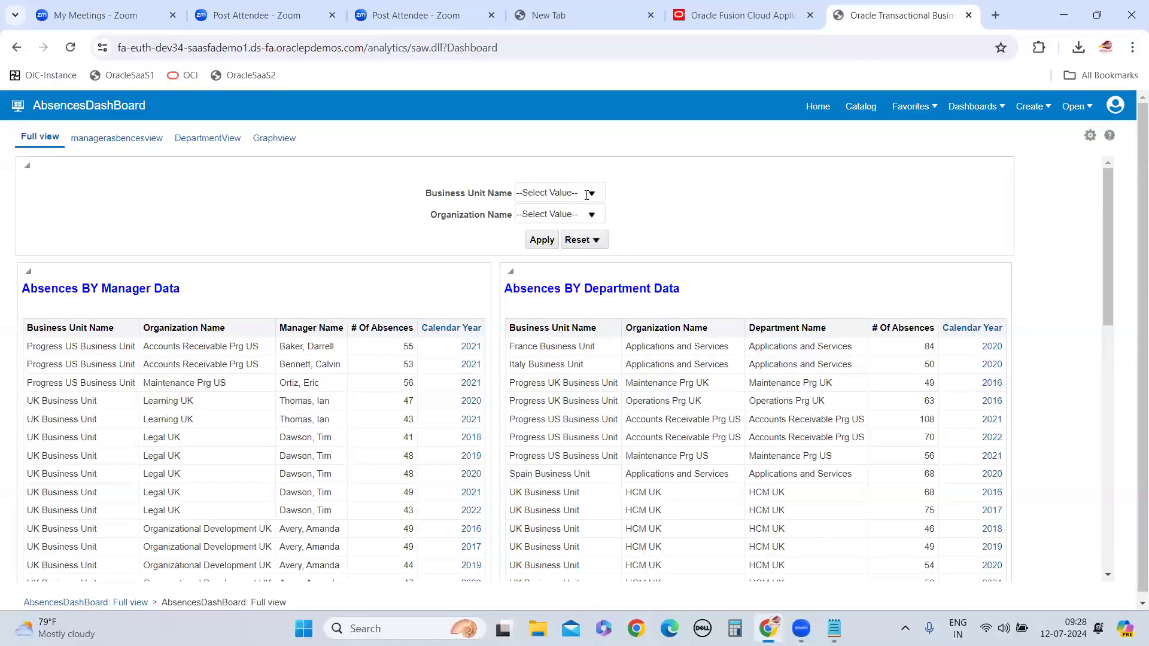
# Search the Business Unit Name values for US1, select US1 Business Unit, and inspect the dependent Organization Name choices
pyautogui.click(586, 194)
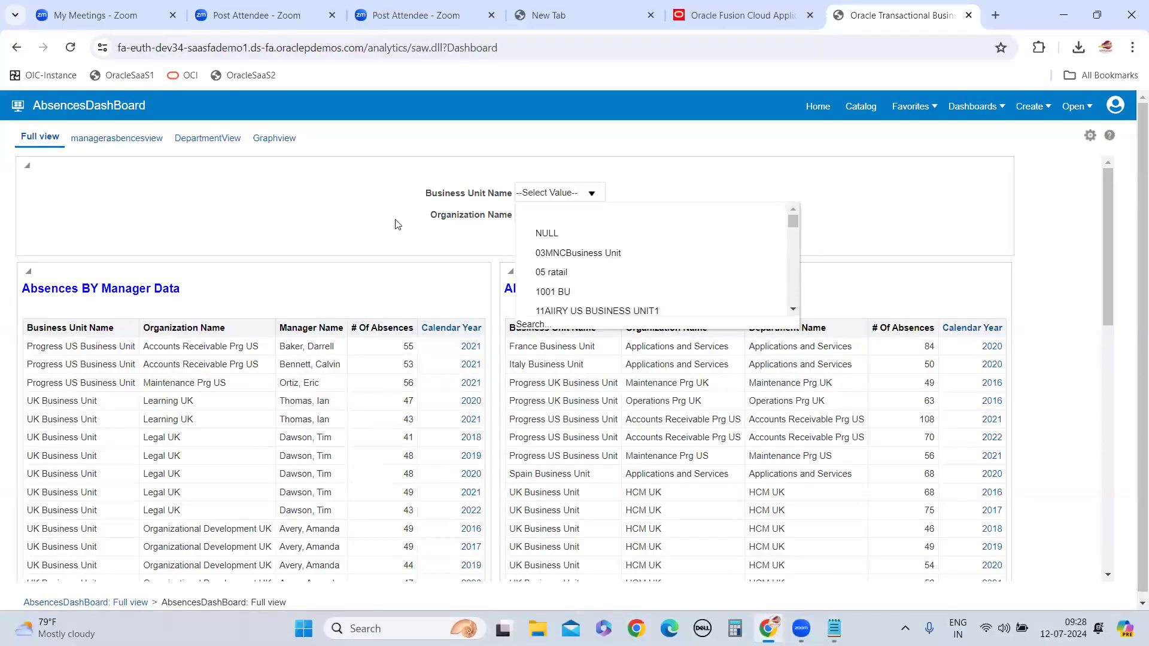
pyautogui.click(396, 224)
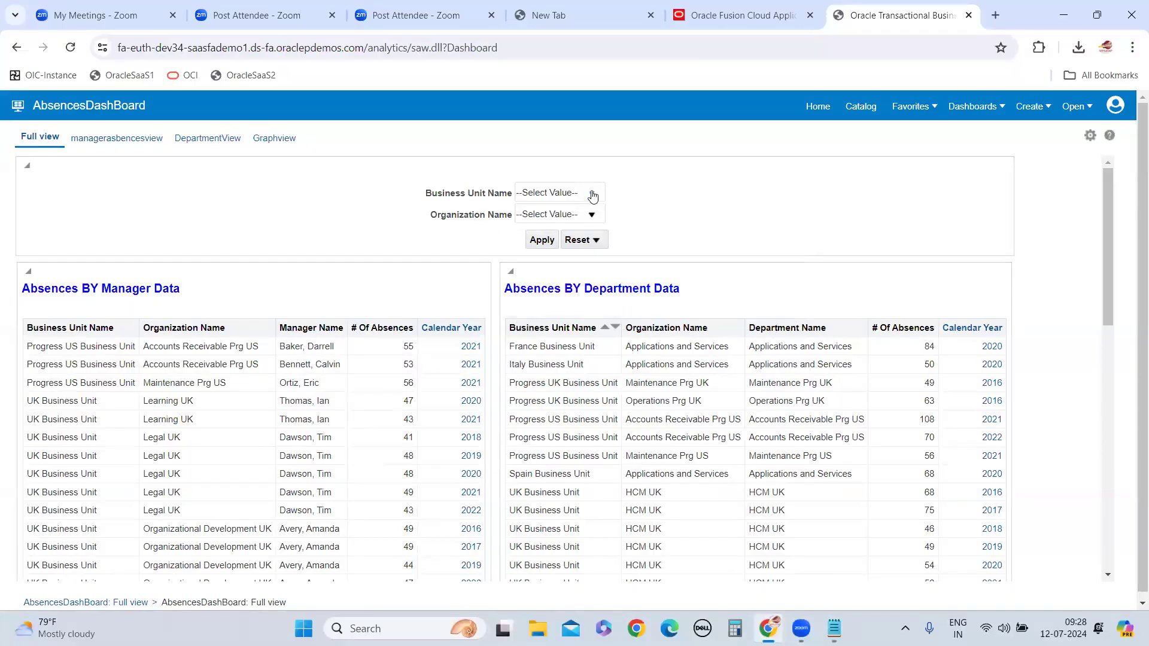
pyautogui.click(593, 196)
pyautogui.scroll(-5, 572, 299)
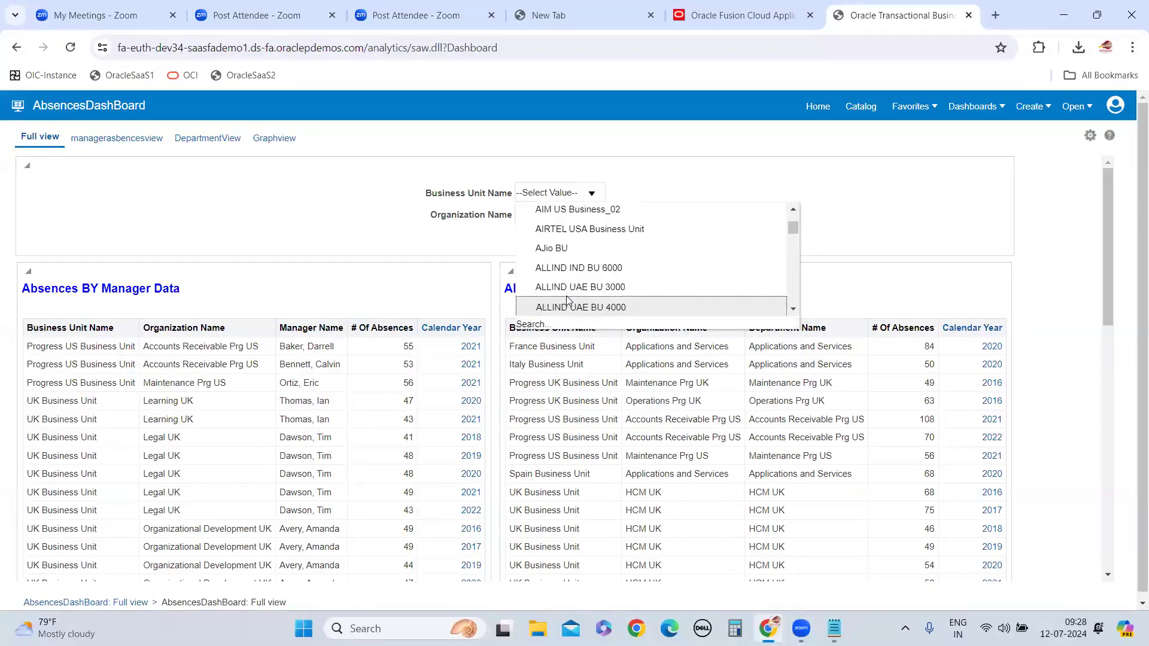
pyautogui.scroll(-4, 569, 300)
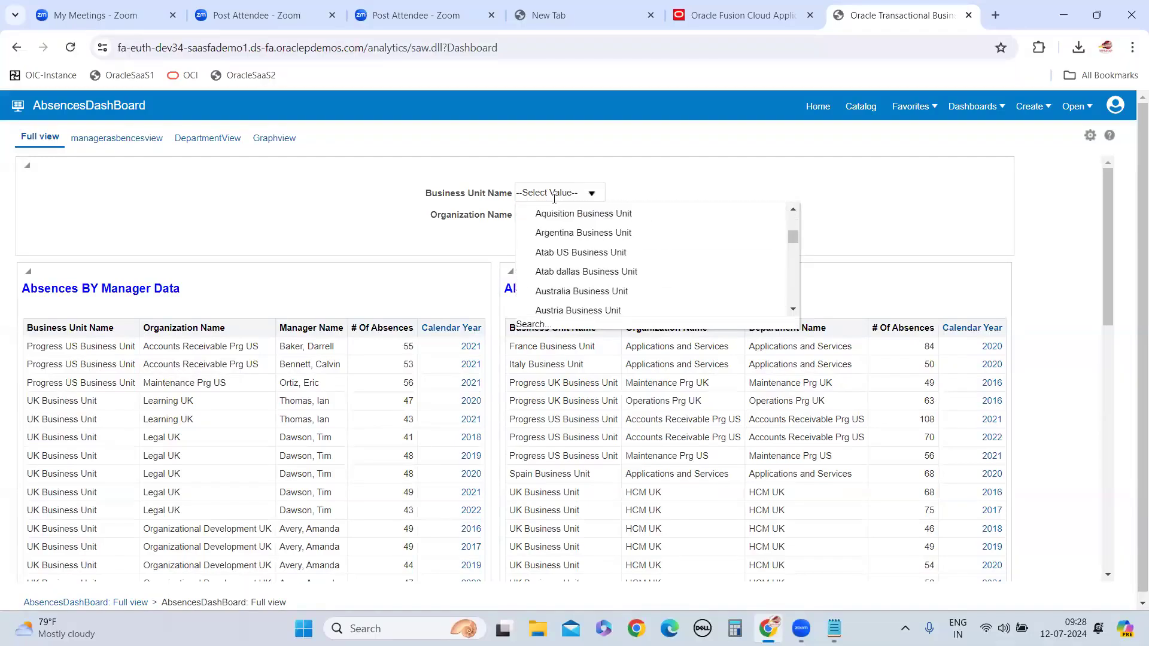
pyautogui.scroll(-4, 563, 258)
pyautogui.click(535, 324)
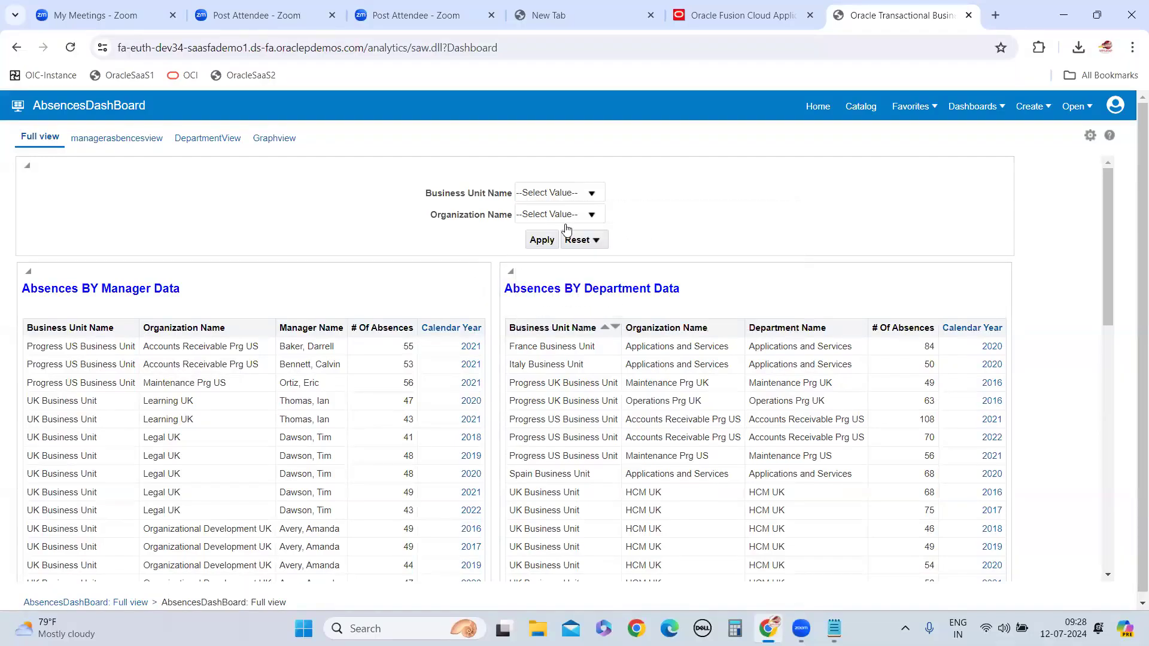
pyautogui.click(596, 274)
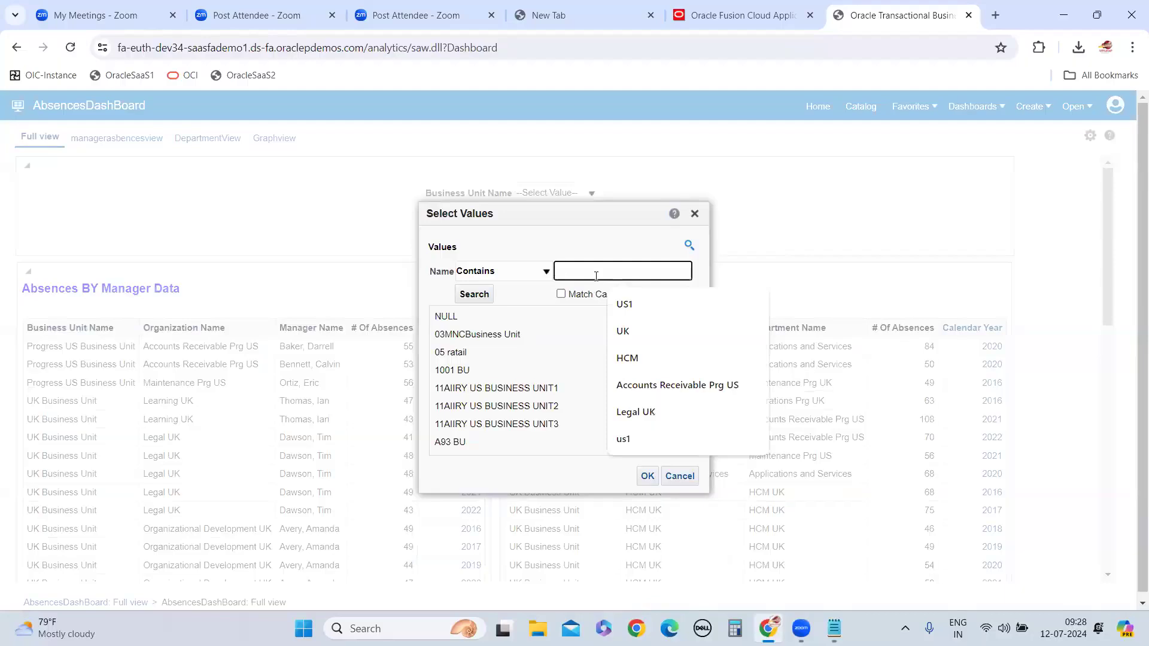
pyautogui.write('US1')
pyautogui.click(630, 305)
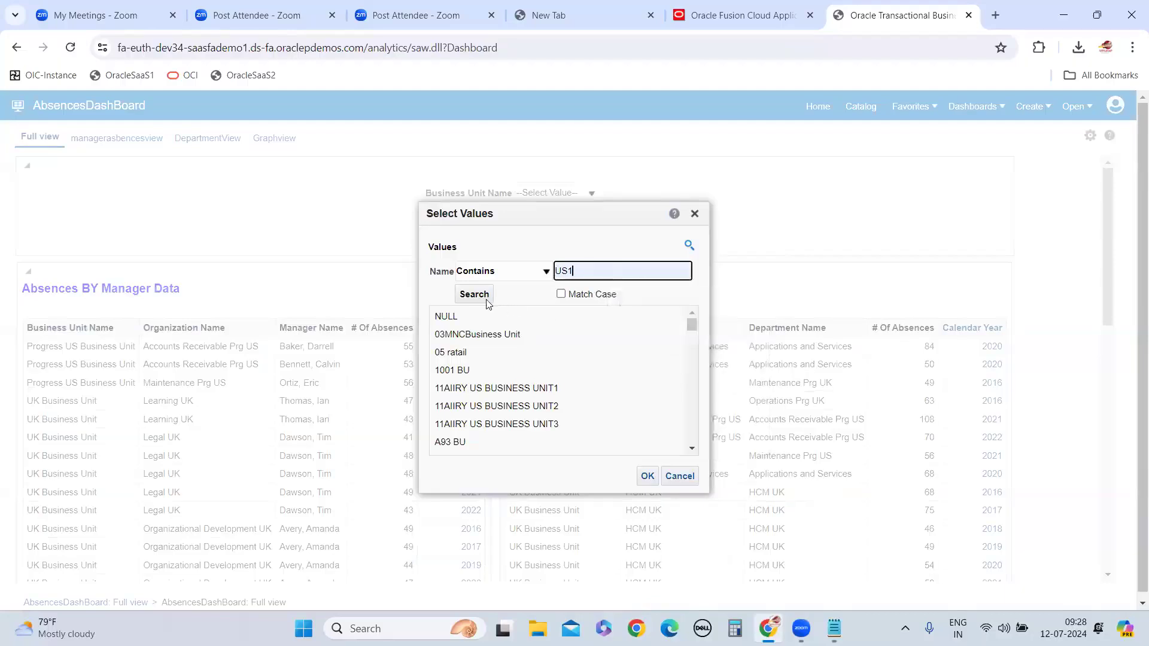
pyautogui.click(487, 301)
pyautogui.click(482, 319)
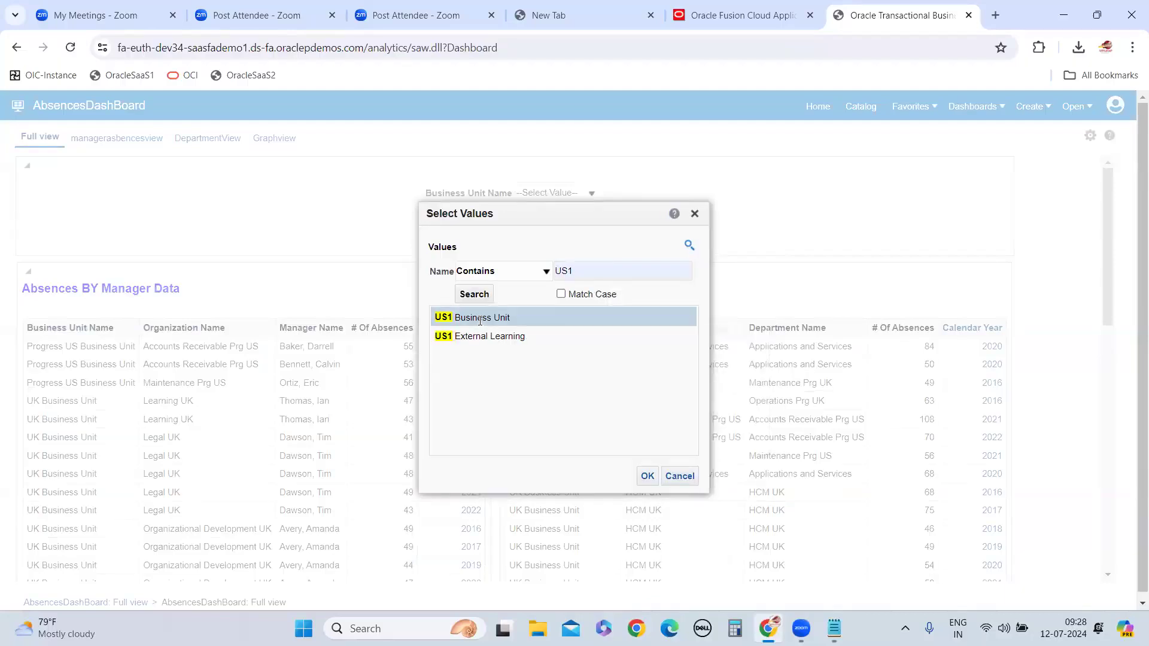
pyautogui.click(647, 477)
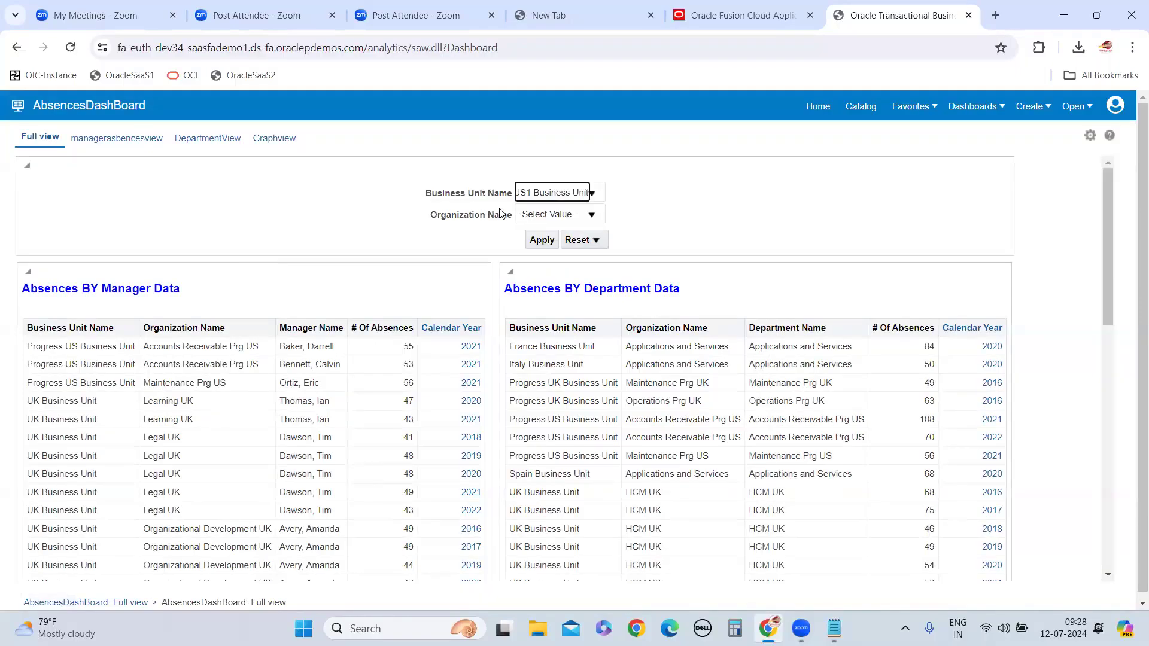
pyautogui.click(592, 217)
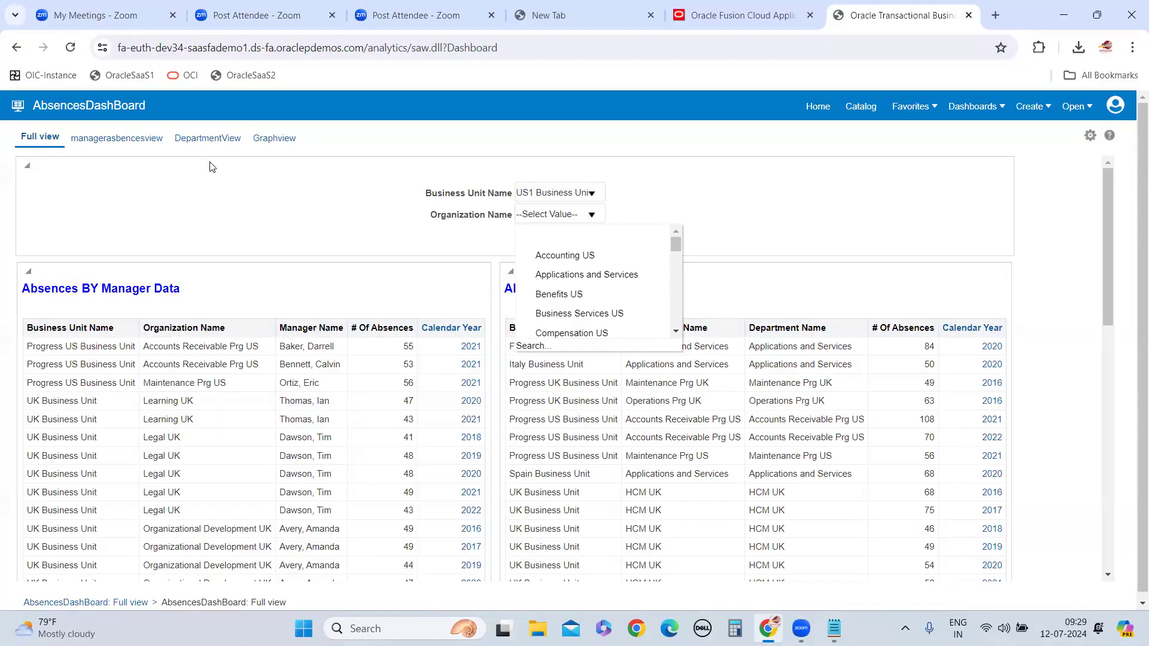
pyautogui.click(1040, 207)
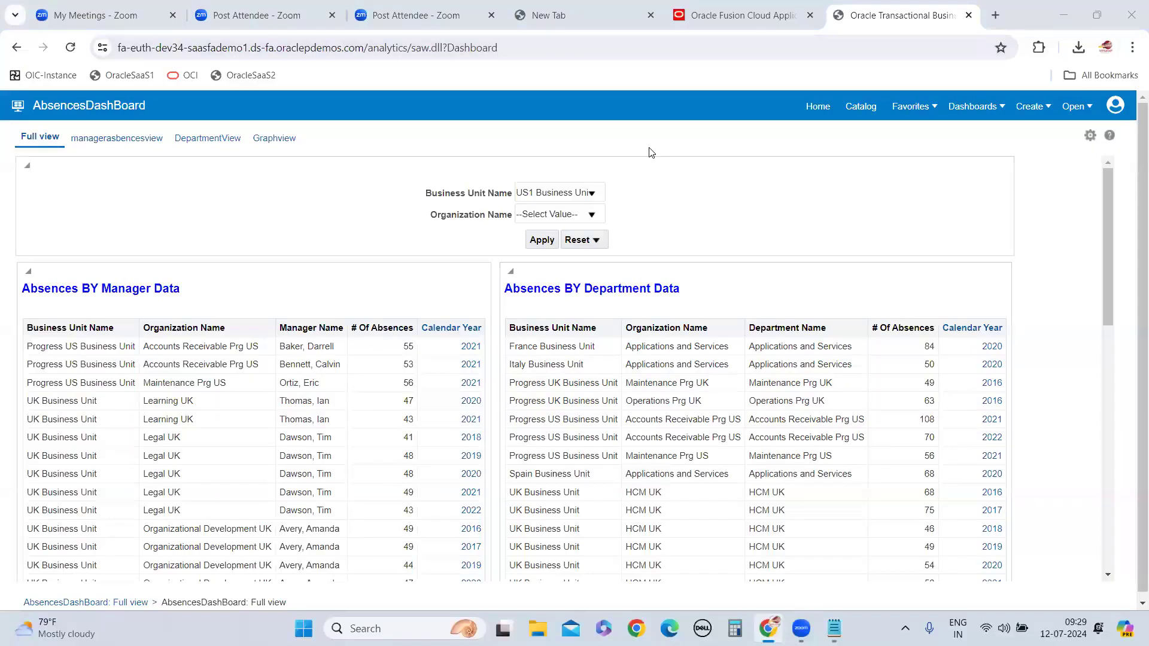
# Switch to Oracle Fusion Cloud Applications and look over the home page with its quick actions and apps
pyautogui.click(735, 29)
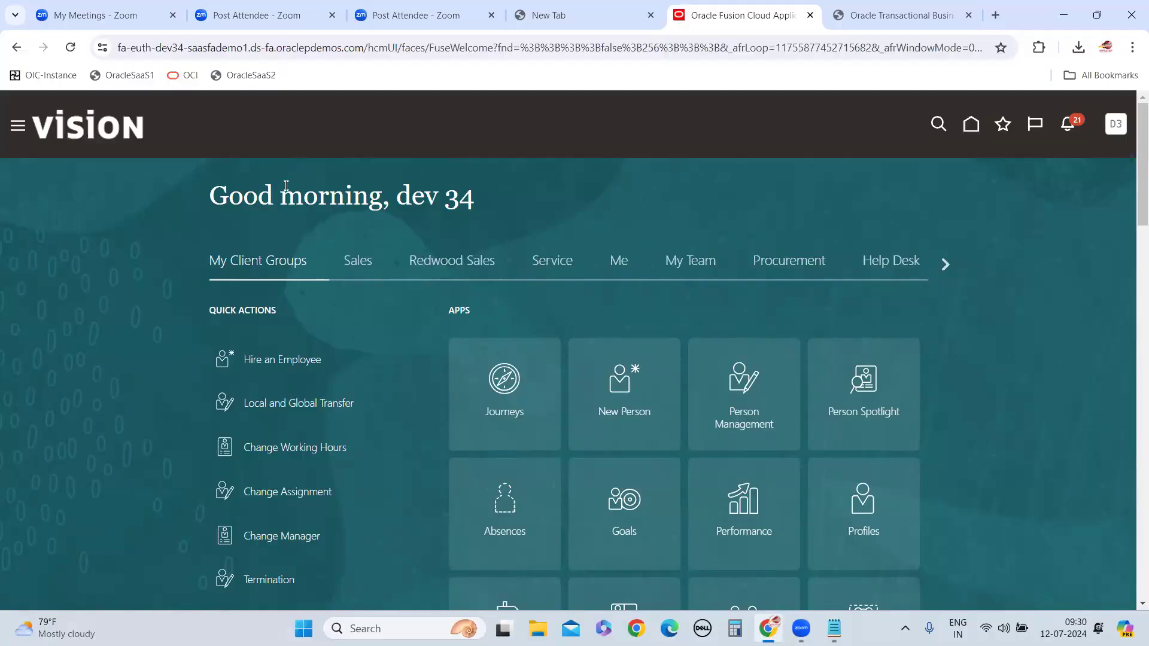
pyautogui.scroll(-5, 725, 222)
pyautogui.scroll(1, 800, 303)
# Return to the analytics catalog and examine the account permissions of AbecnesBYManagerGRAPHDBO
pyautogui.click(880, 17)
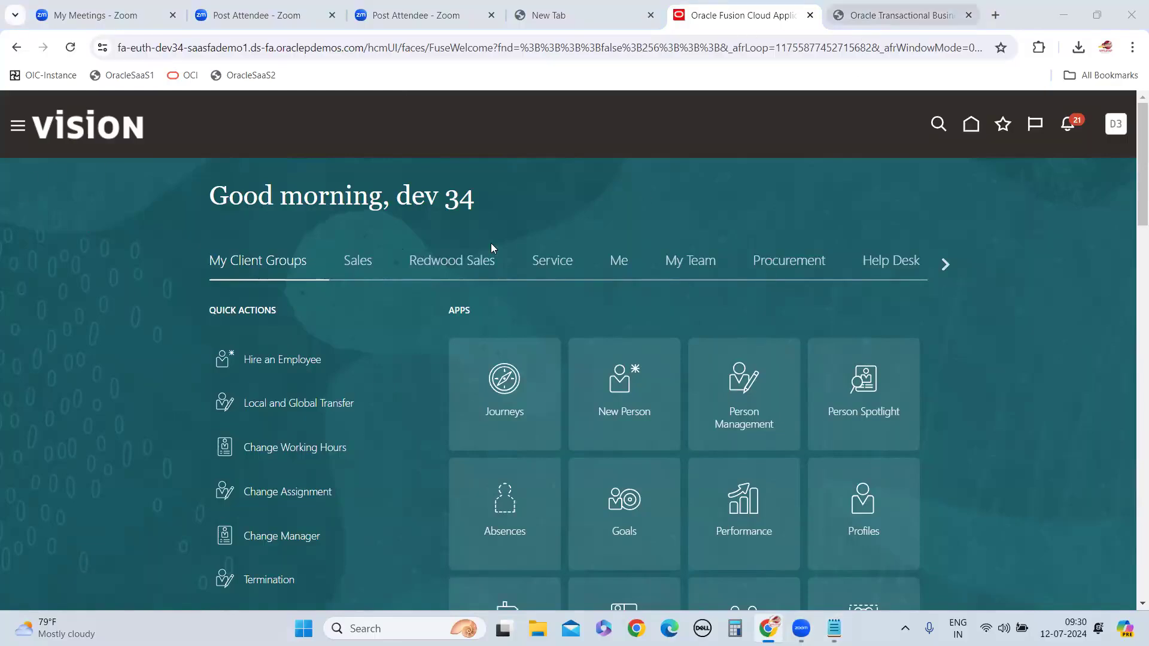
pyautogui.click(870, 107)
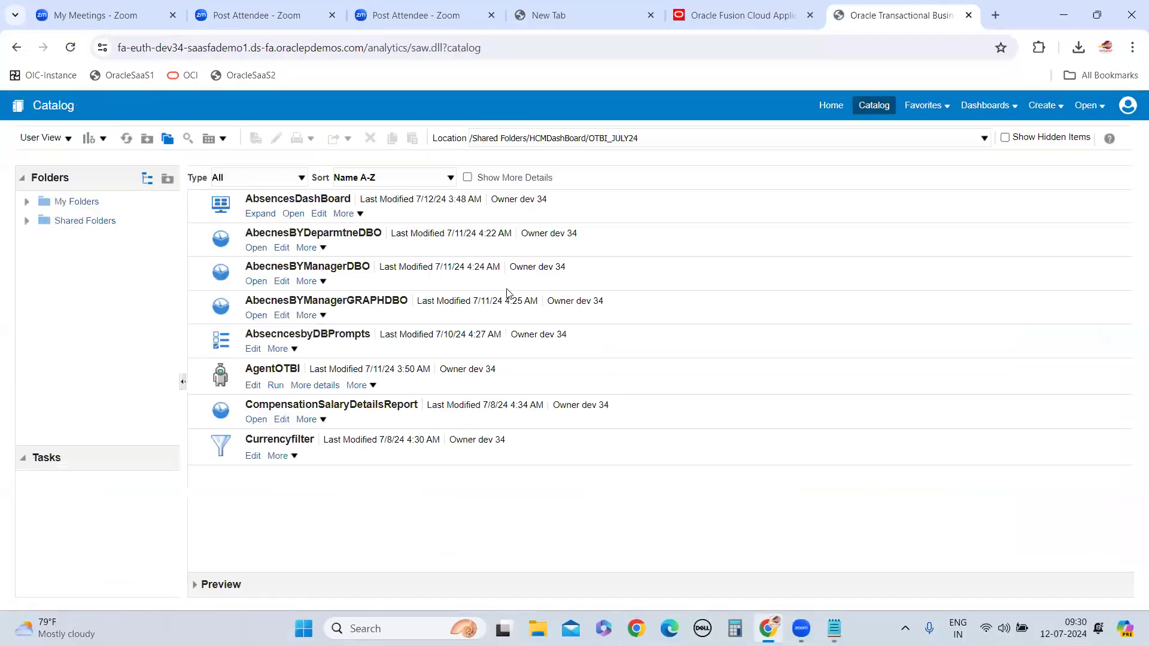
pyautogui.click(322, 315)
pyautogui.click(356, 595)
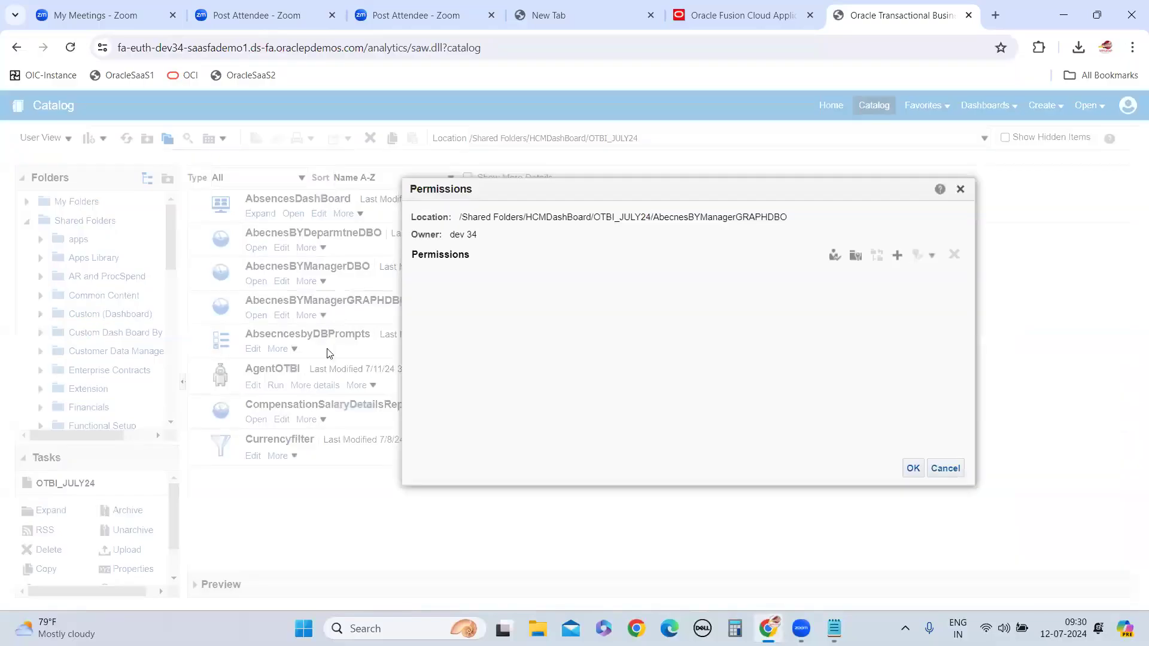
pyautogui.scroll(-10, 554, 382)
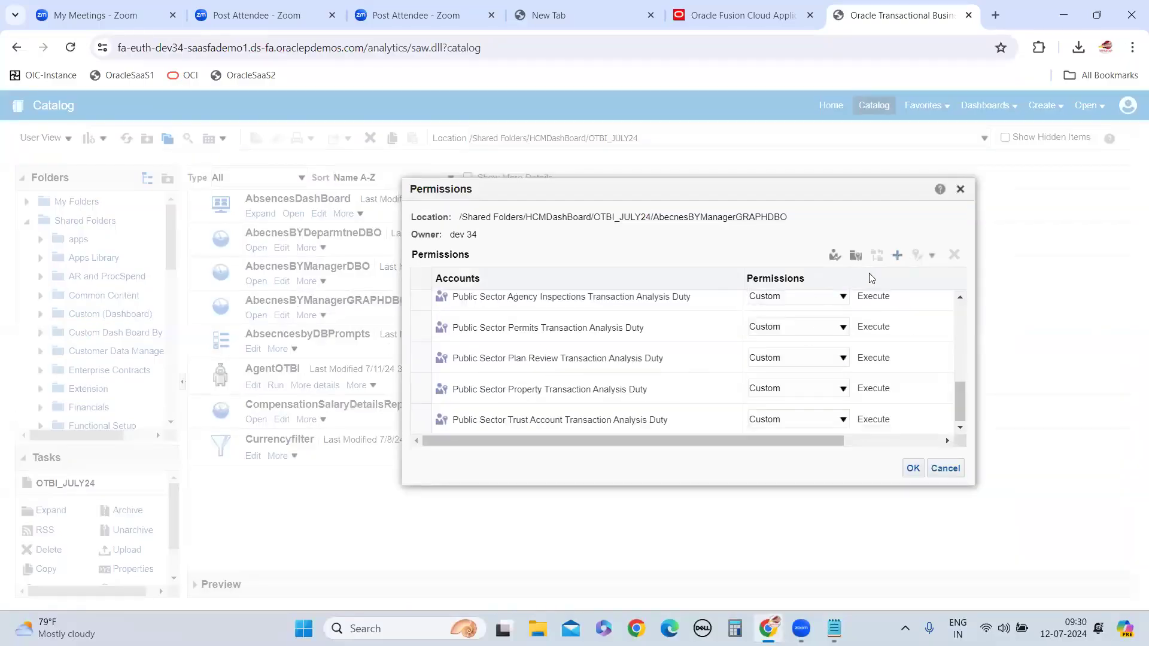
# Start adding a member to the AbecnesBYManagerGRAPHDBO permissions and search the Users list for the owner's account
pyautogui.click(897, 255)
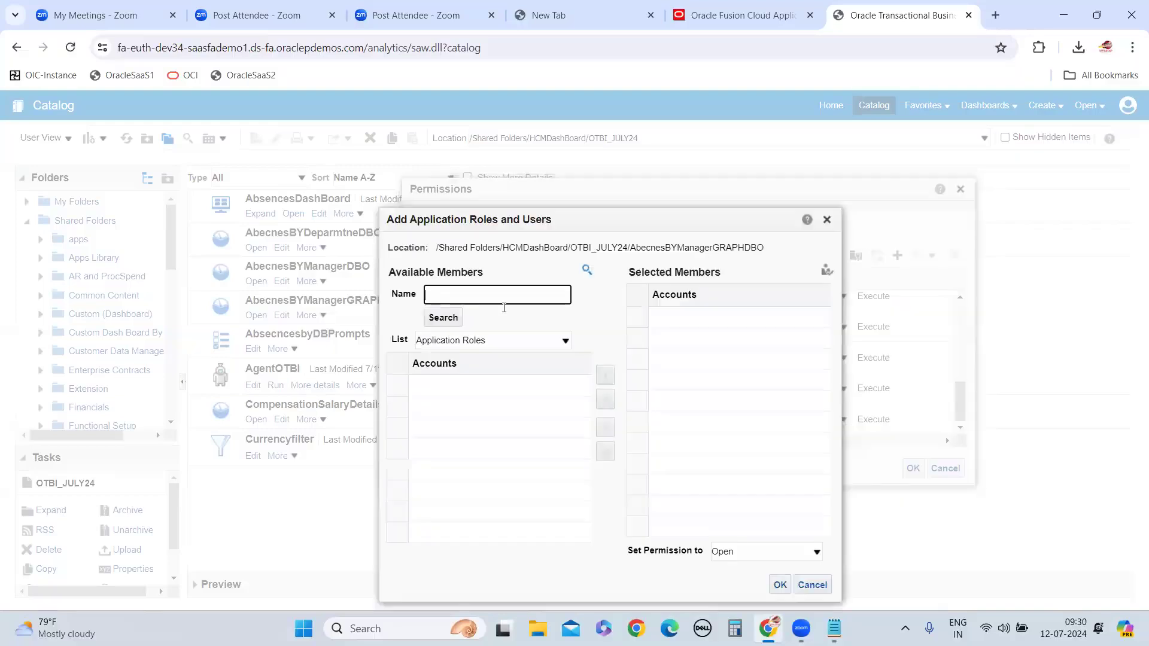
pyautogui.click(464, 341)
pyautogui.click(437, 367)
pyautogui.click(473, 295)
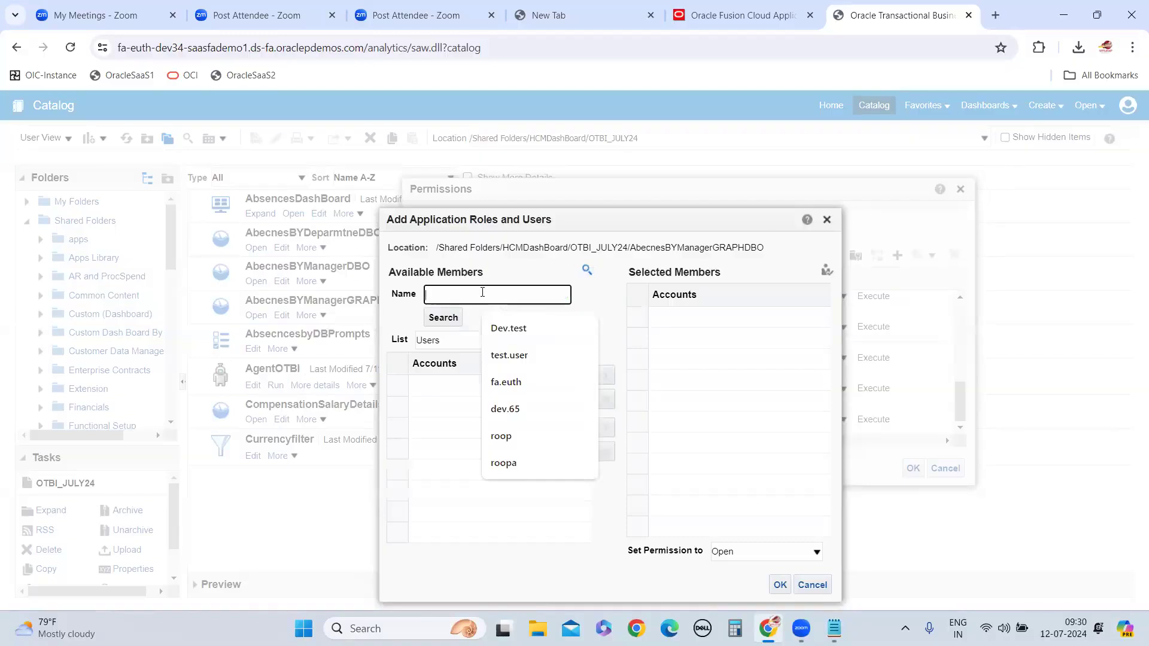
pyautogui.write('DEV')
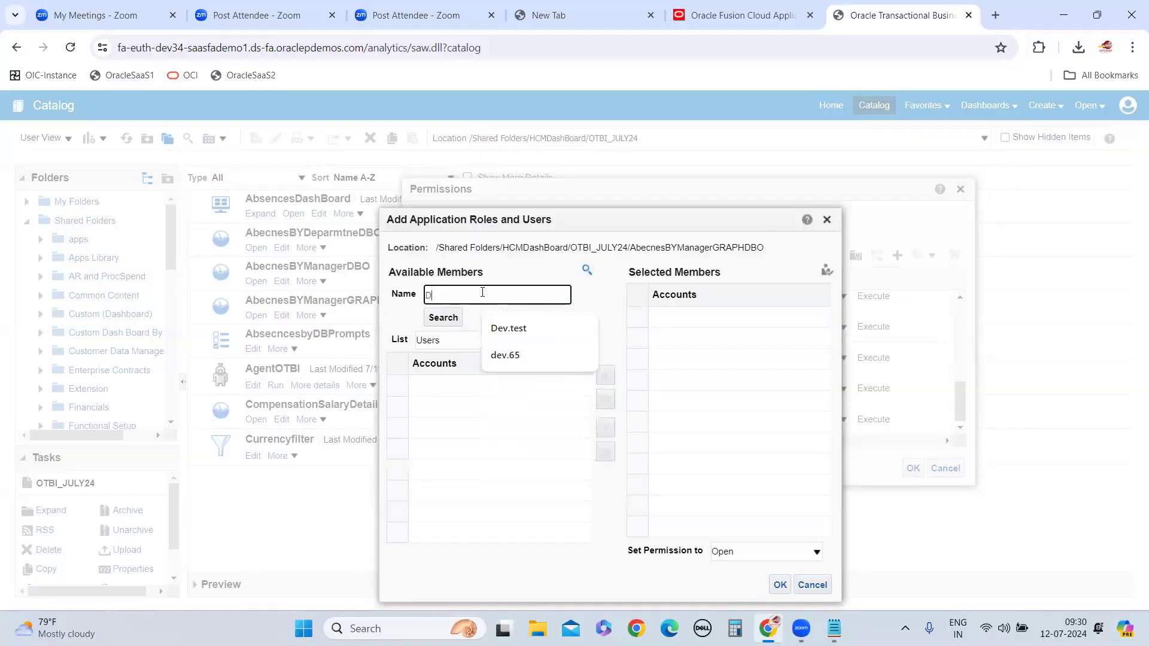
pyautogui.press('BackSpace')
pyautogui.press('BackSpace')
pyautogui.press('BackSpace')
pyautogui.write('dev.34')
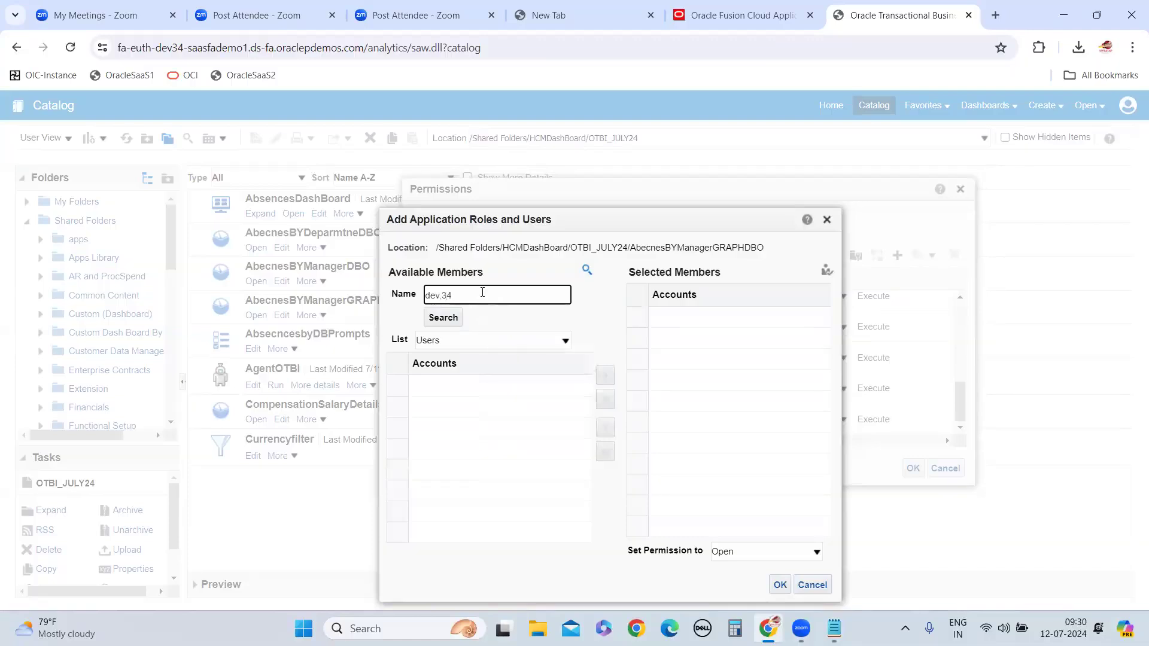
pyautogui.click(454, 318)
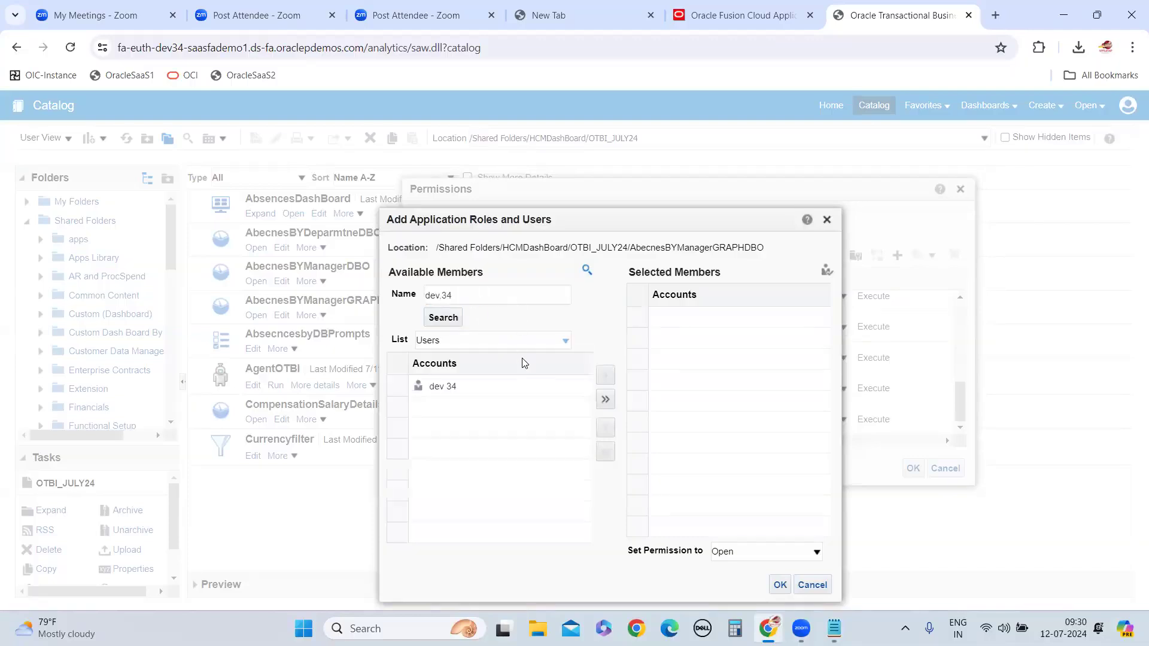
# Try adding the found user with Full Control permission, and cancel out of both permission dialogs
pyautogui.click(443, 386)
pyautogui.click(606, 378)
pyautogui.click(772, 552)
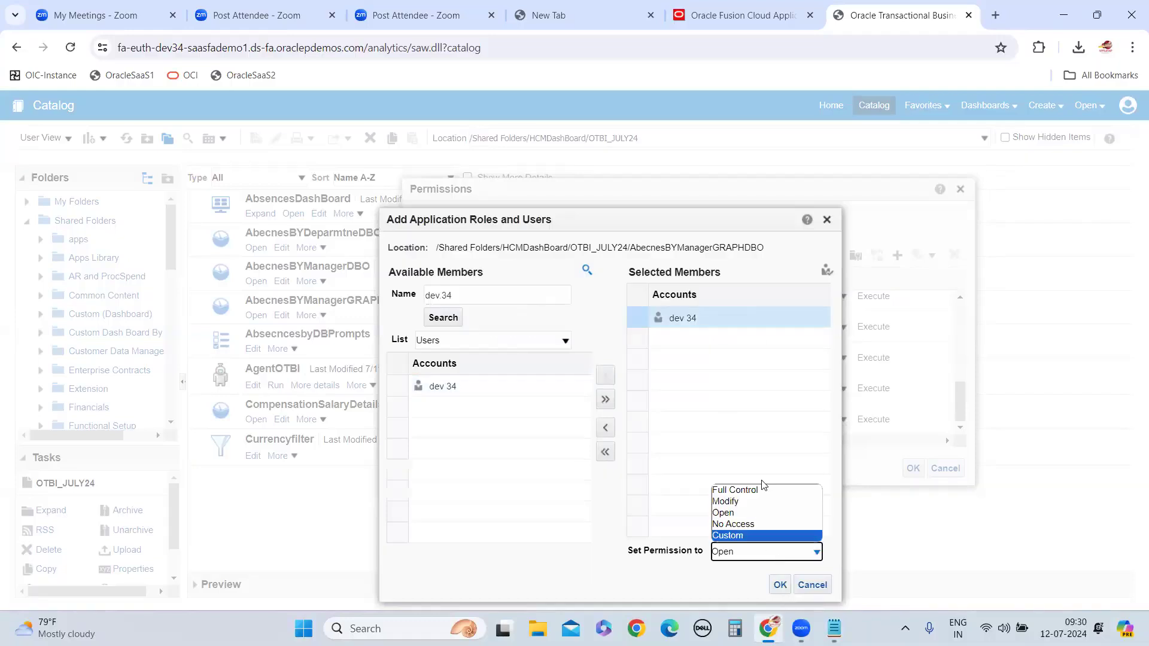
pyautogui.click(736, 490)
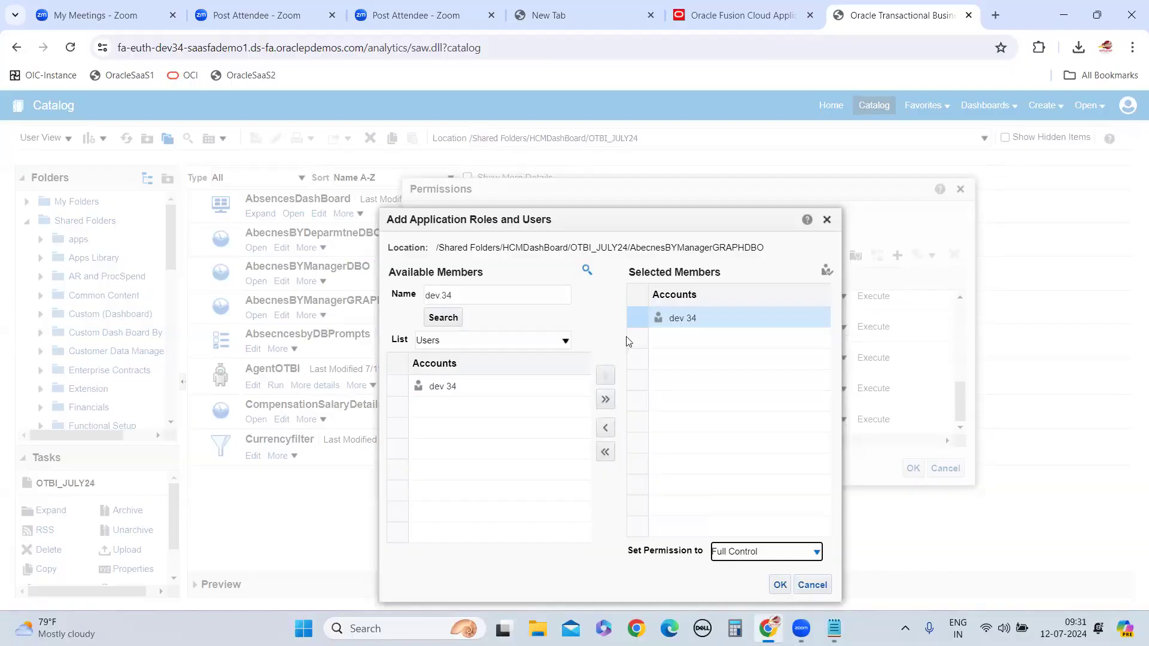
pyautogui.click(812, 585)
pyautogui.click(946, 468)
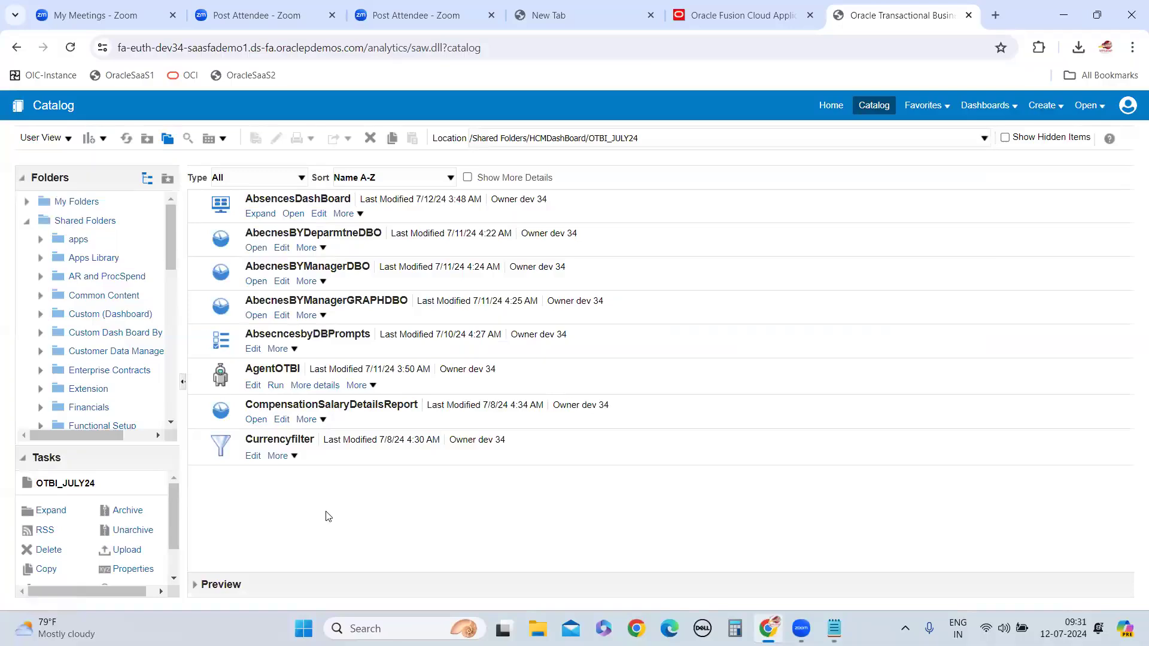
# Switch to Oracle Fusion Cloud Applications and view the home page apps, including those under Redwood Sales
pyautogui.click(740, 17)
pyautogui.scroll(-10, 648, 368)
pyautogui.scroll(10, 667, 426)
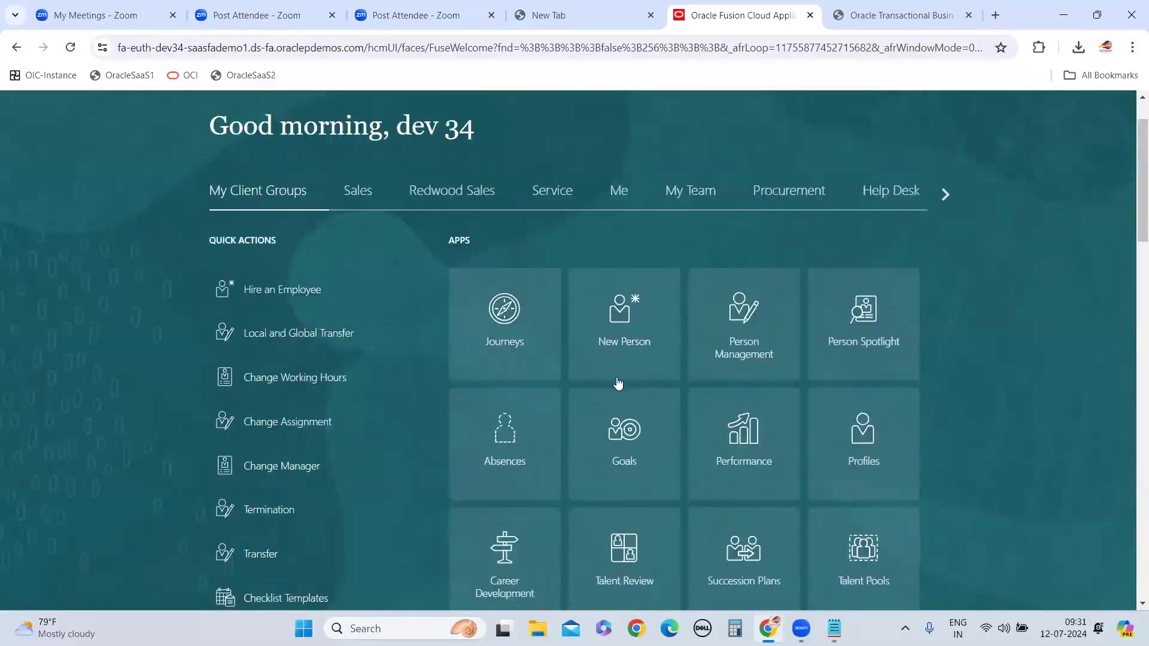
pyautogui.scroll(2, 618, 383)
pyautogui.click(465, 264)
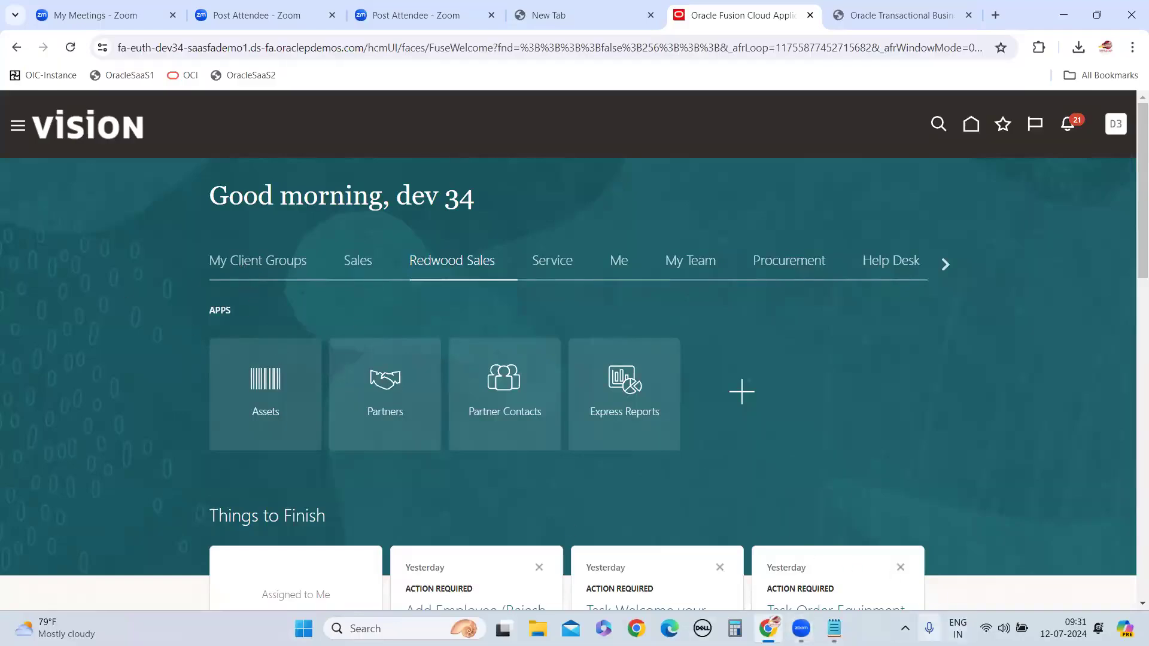
# Switch to Notepad and add the line "we have to enable the sandbox" below the sandbox concept note
pyautogui.moveTo(835, 629)
pyautogui.click(810, 542)
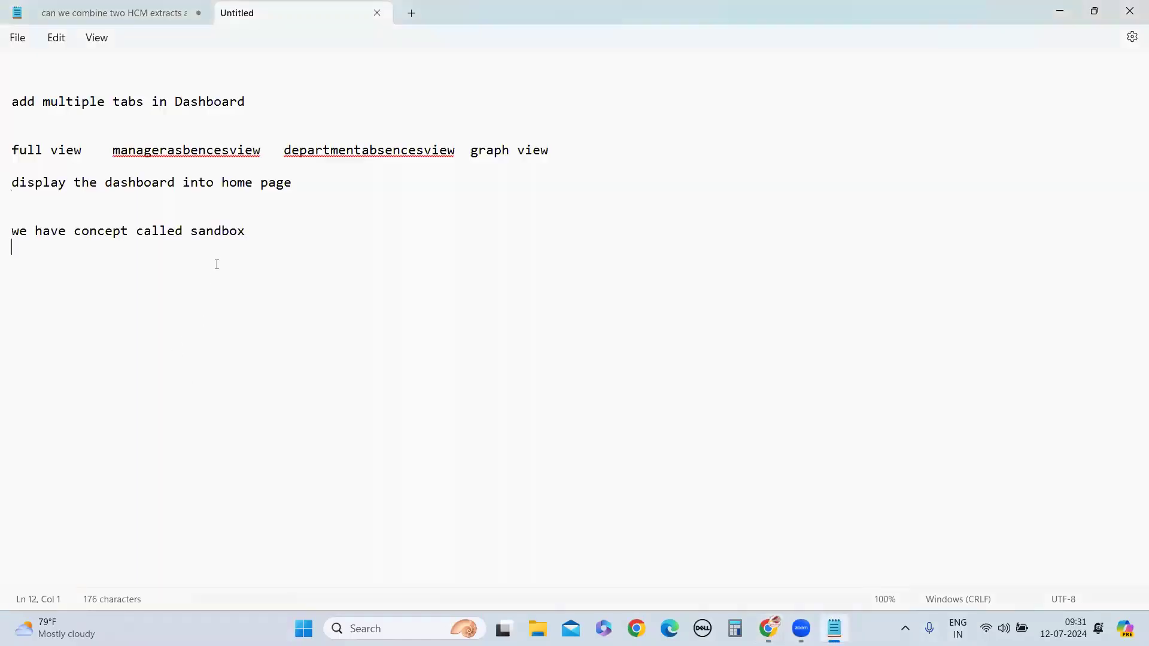
pyautogui.doubleClick(219, 231)
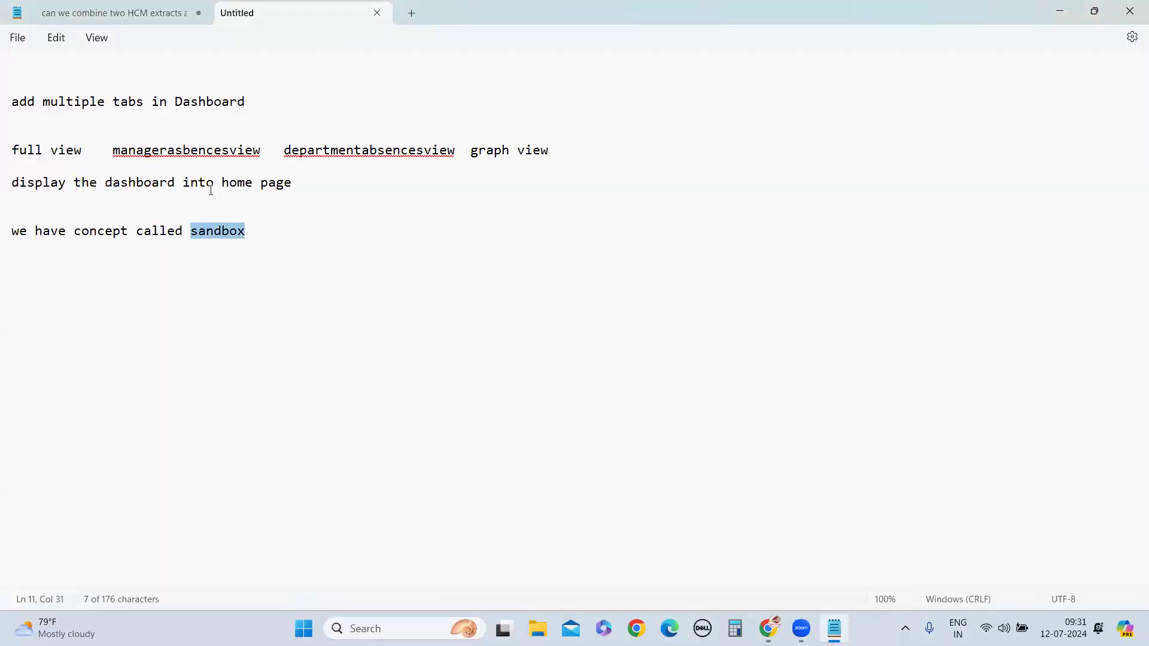
pyautogui.click(270, 245)
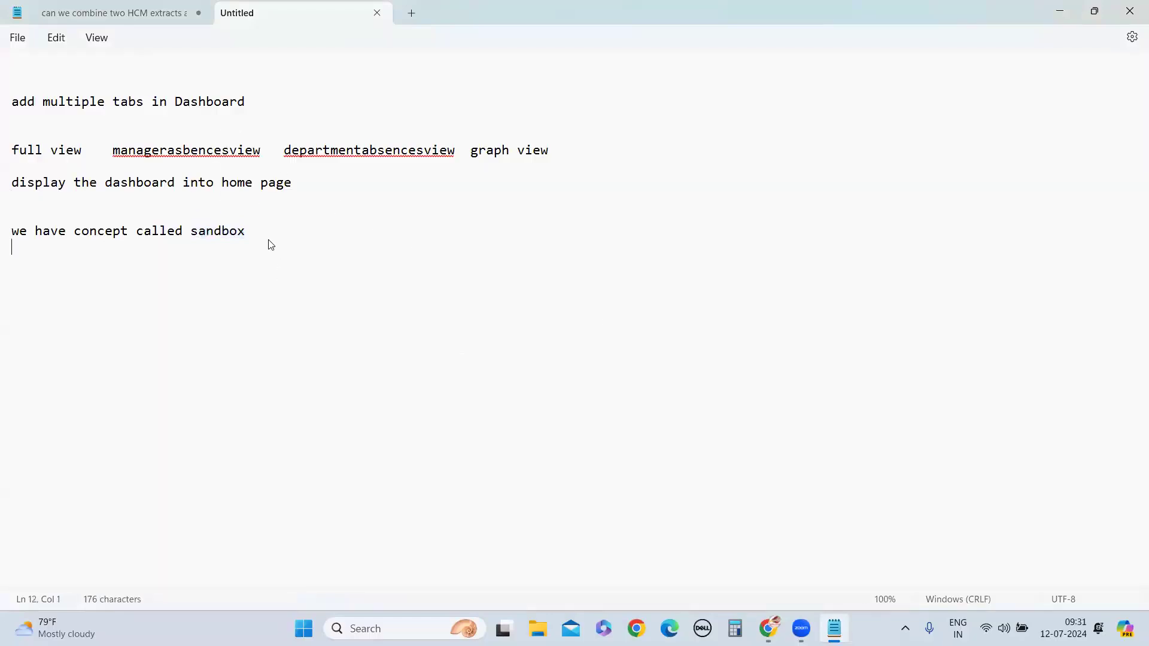
pyautogui.press('Return')
pyautogui.press('Return')
pyautogui.write('we have enable the sandbox')
pyautogui.press('Return')
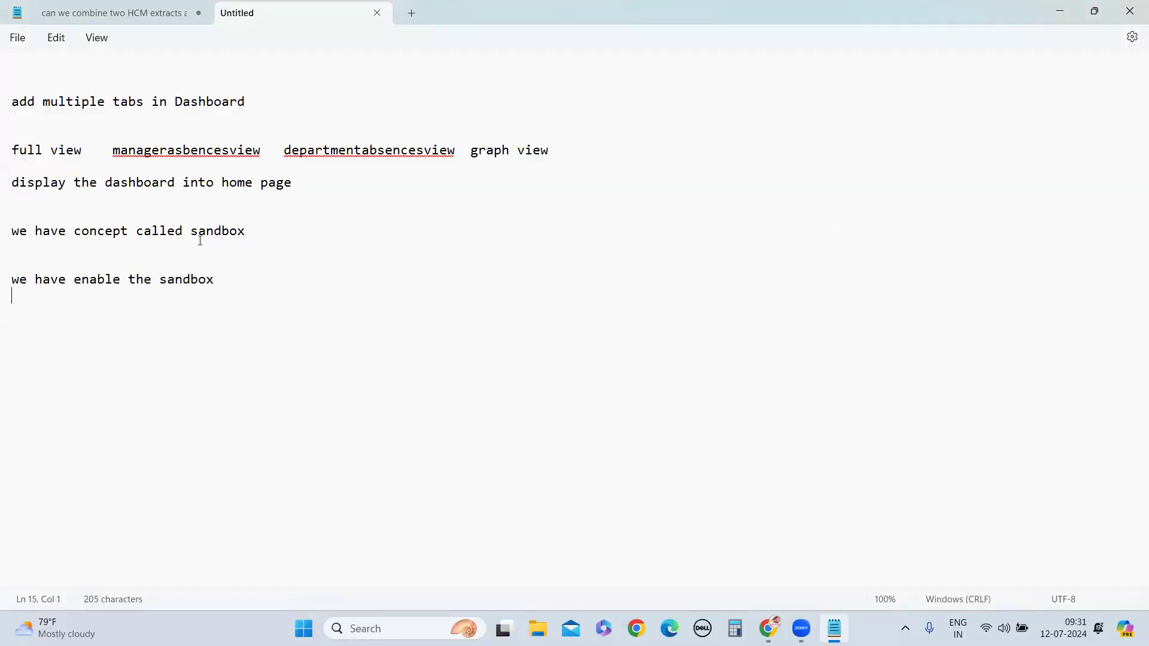
pyautogui.click(66, 288)
pyautogui.write('to')
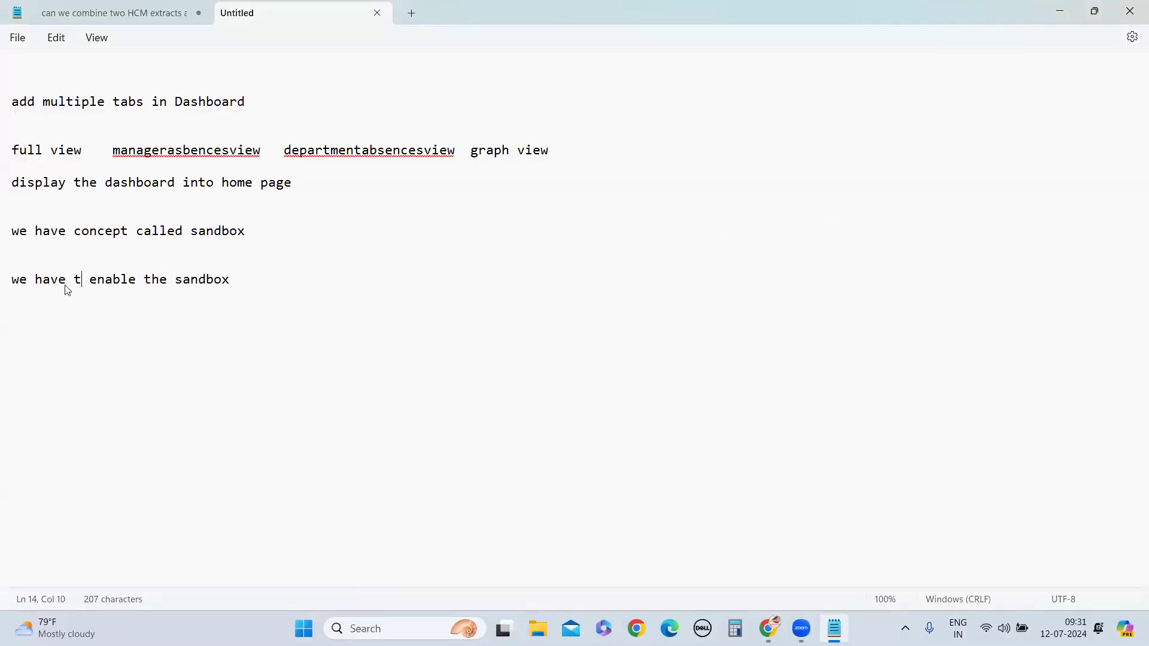
pyautogui.click(1058, 18)
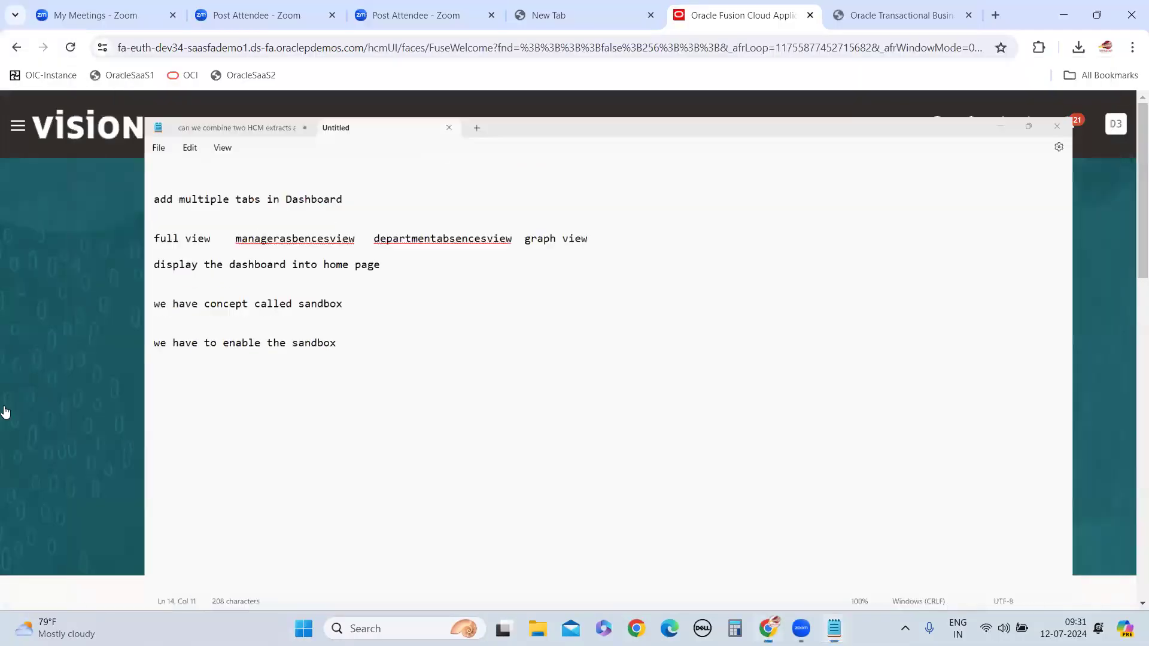
# Return to Oracle Fusion, go to Sandboxes in the Configuration group, and start creating a new sandbox
pyautogui.click(17, 126)
pyautogui.scroll(-15, 128, 508)
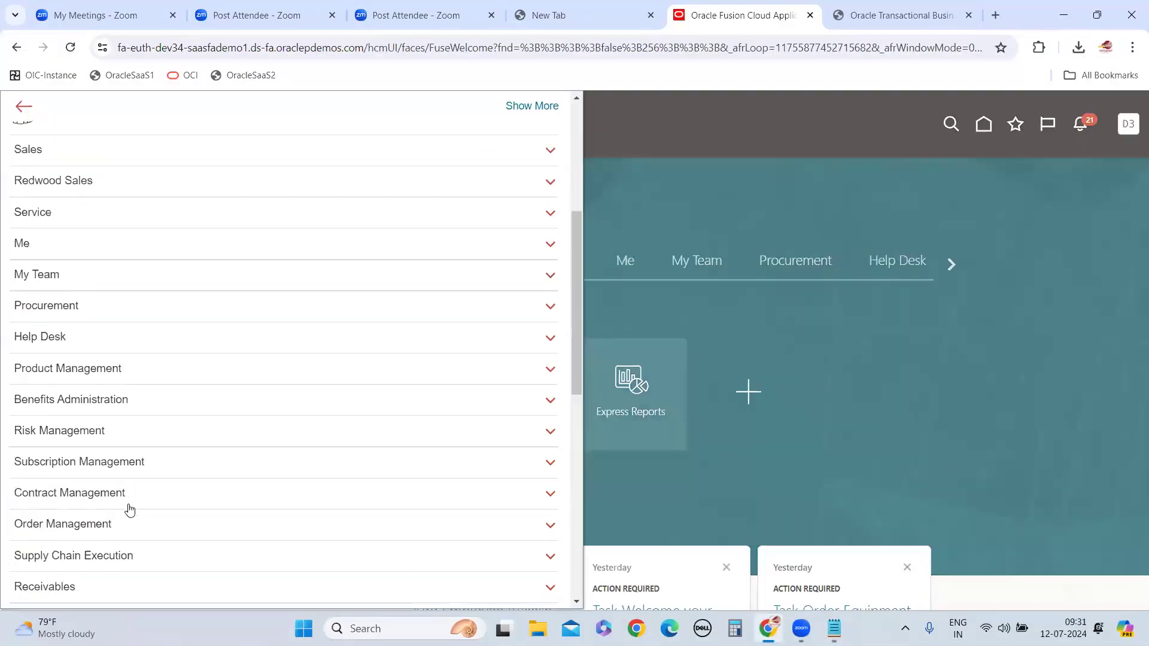
pyautogui.click(51, 530)
pyautogui.scroll(-2, 216, 451)
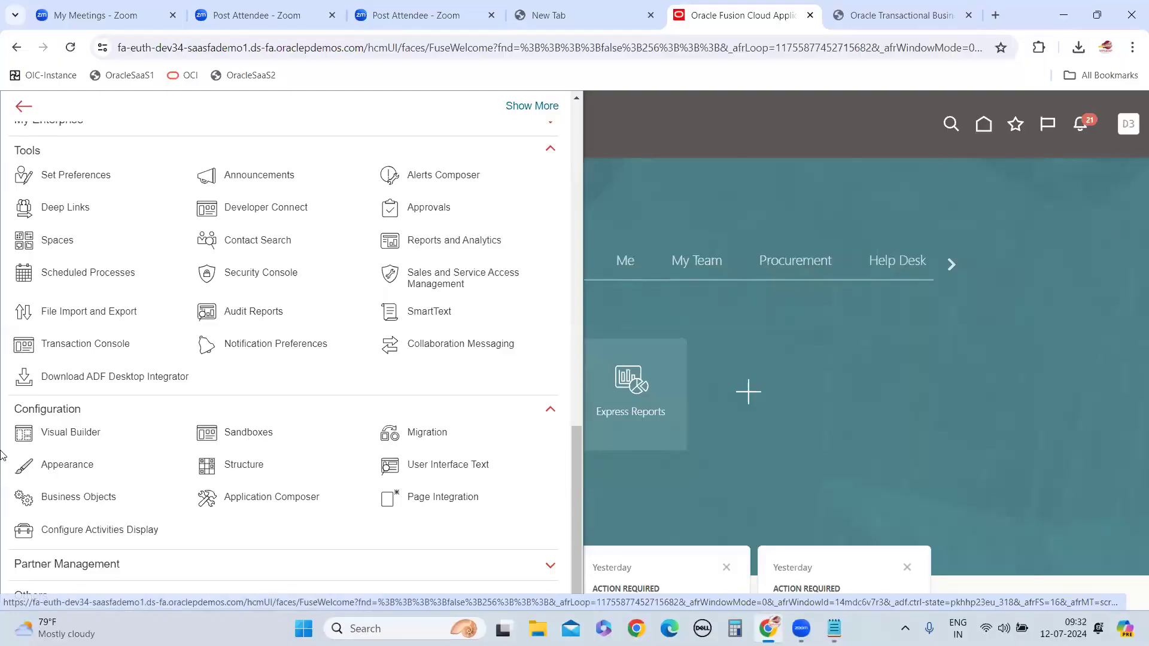
pyautogui.click(249, 439)
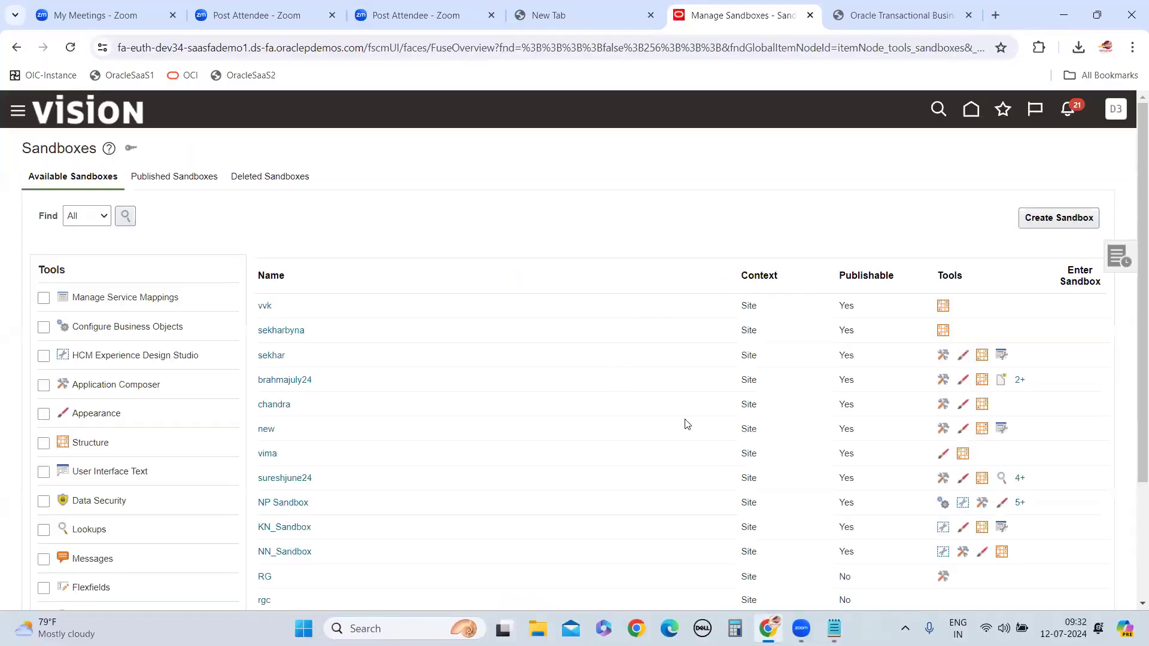
pyautogui.click(1059, 218)
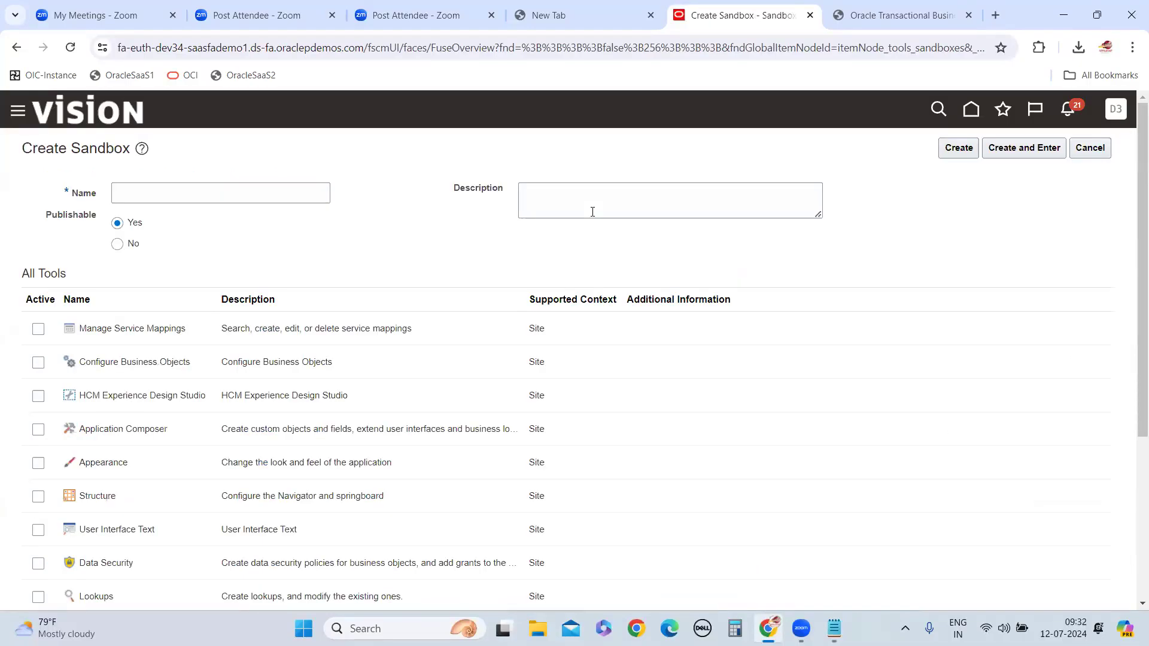
# Add the path "configuration ->sandbox->create sandbox" to the Notepad notes and return to the Create Sandbox page
pyautogui.moveTo(834, 629)
pyautogui.click(812, 582)
pyautogui.press('Return')
pyautogui.press('Return')
pyautogui.write('configuration')
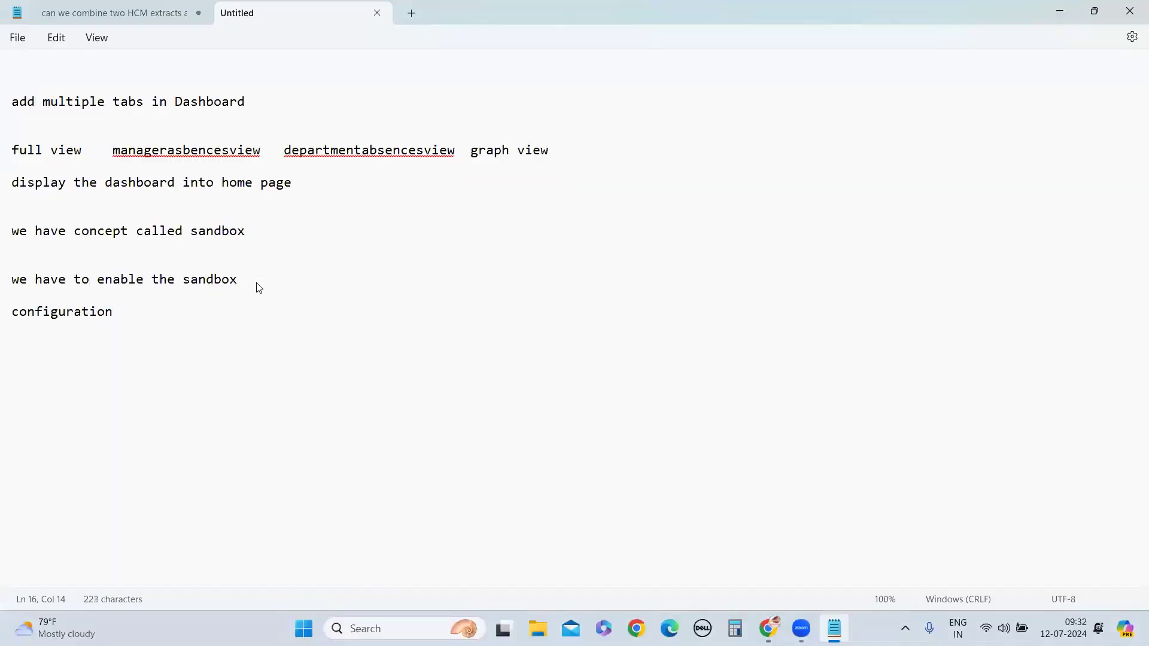
pyautogui.write(' ->sandbox->create sandbox')
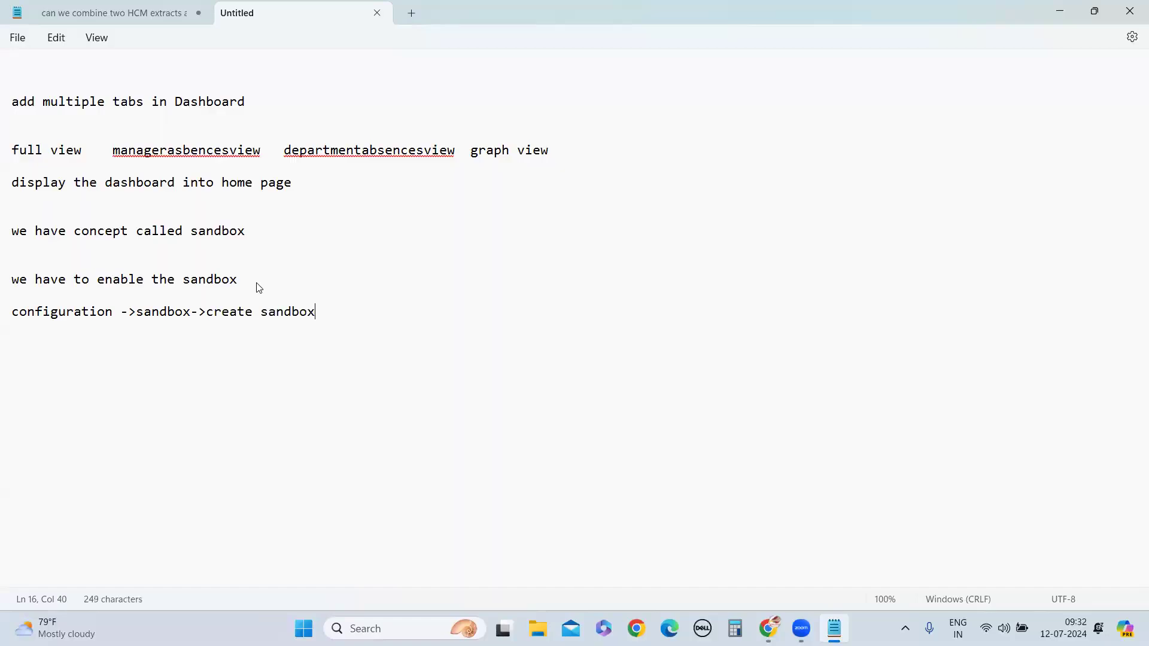
pyautogui.click(1068, 16)
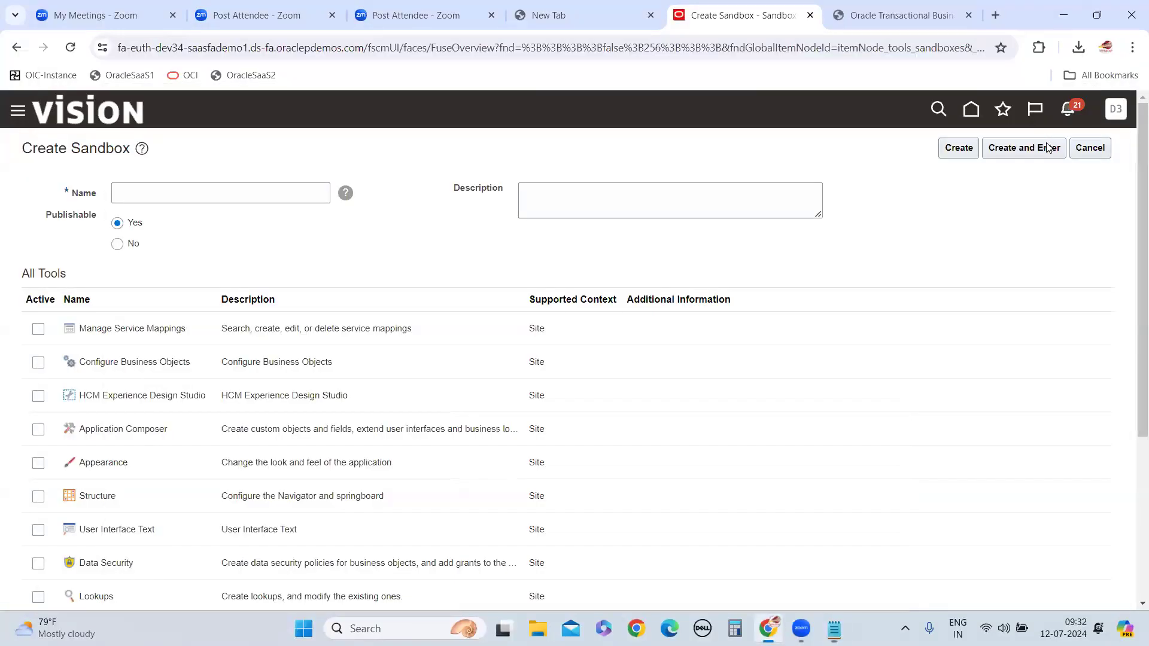
# Activate the Structure and Page Composer tools for the new sandbox
pyautogui.scroll(-4, 161, 437)
pyautogui.scroll(3, 159, 440)
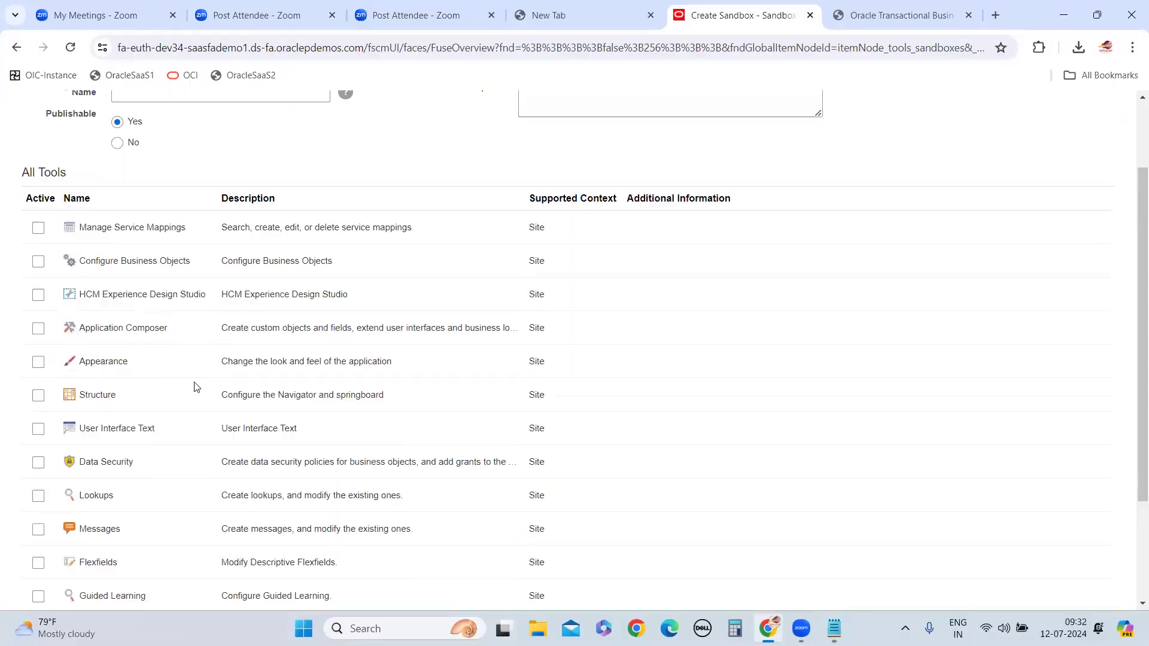
pyautogui.scroll(-3, 240, 478)
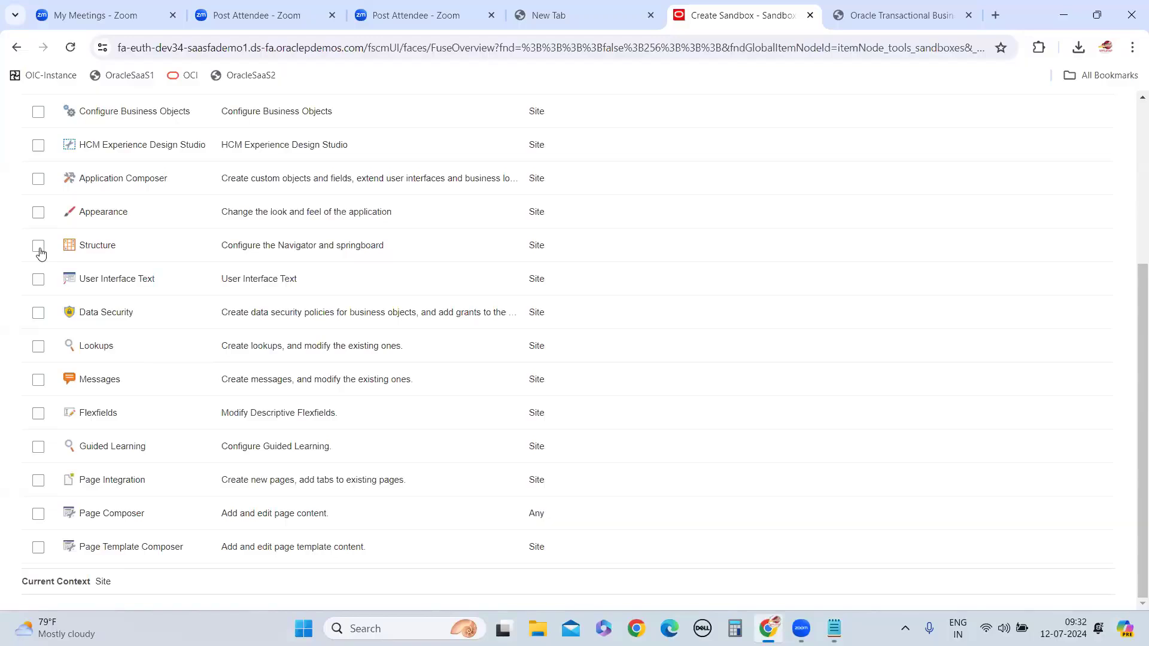
pyautogui.scroll(4, 40, 253)
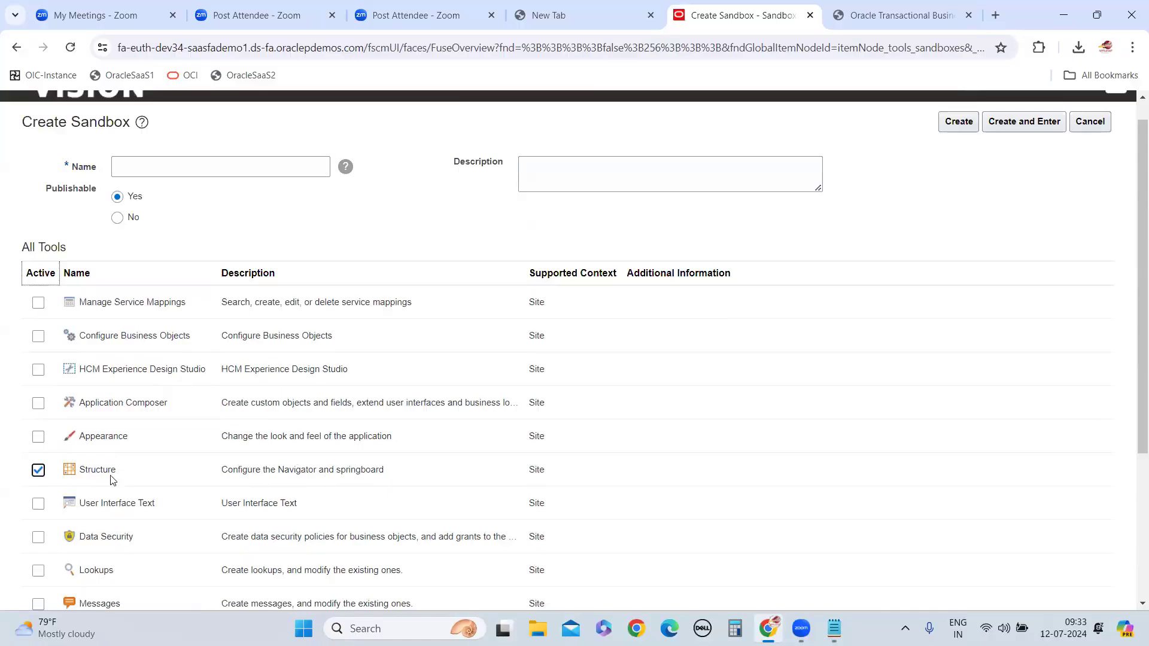
pyautogui.scroll(-3, 123, 476)
pyautogui.click(42, 516)
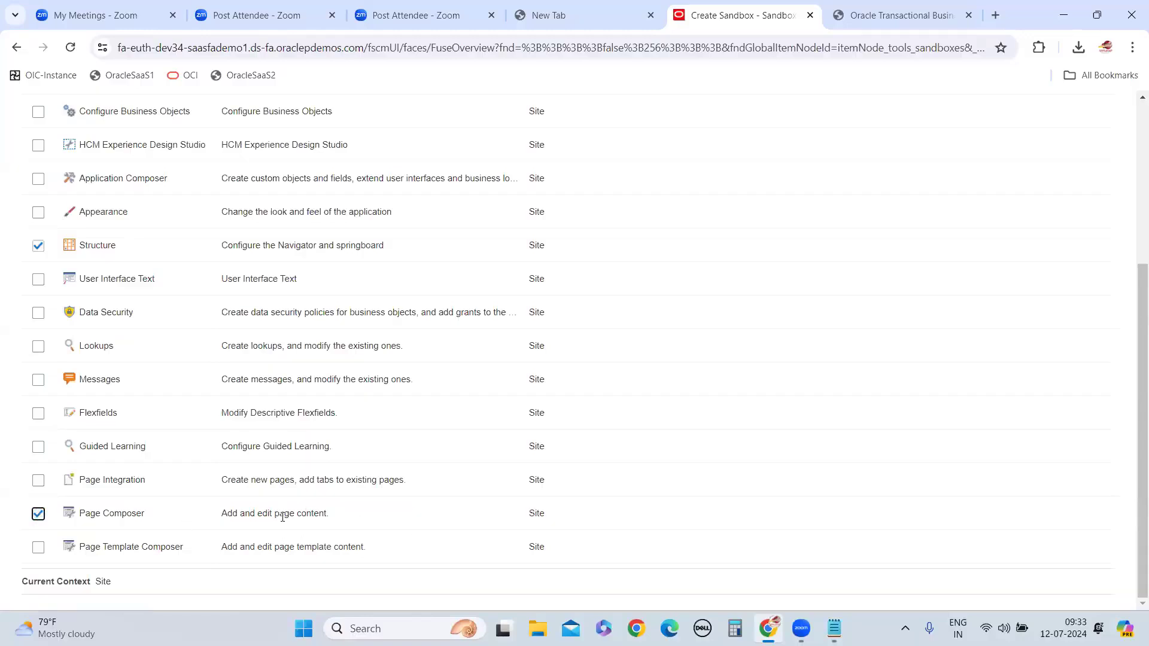
pyautogui.scroll(3, 120, 416)
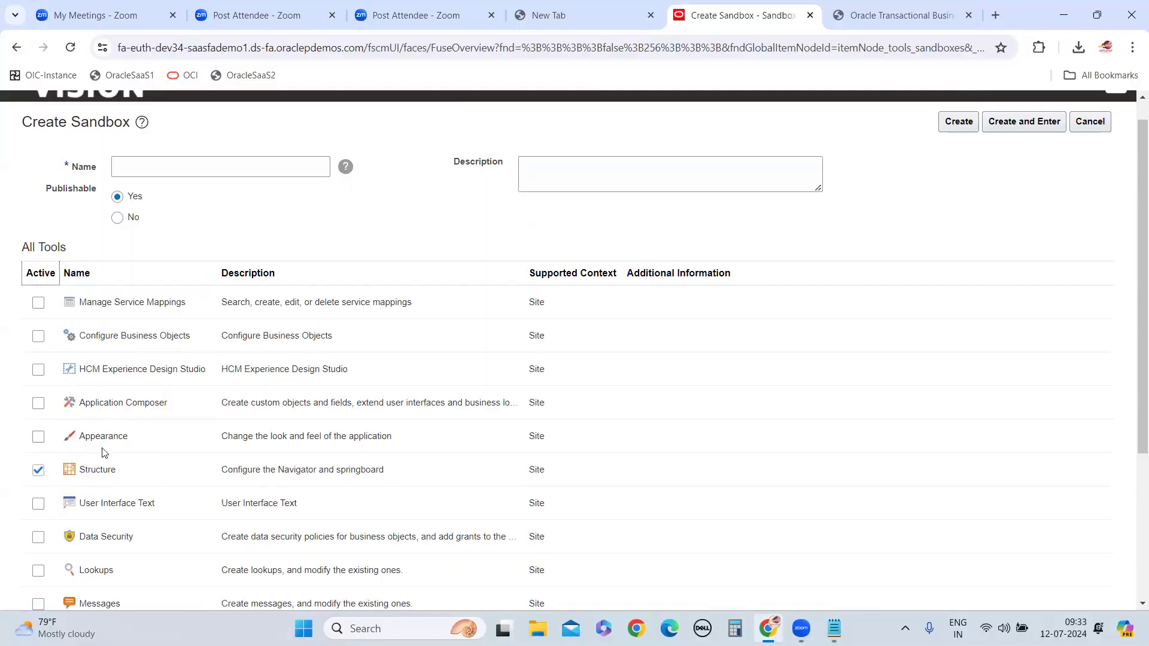
pyautogui.scroll(-3, 180, 455)
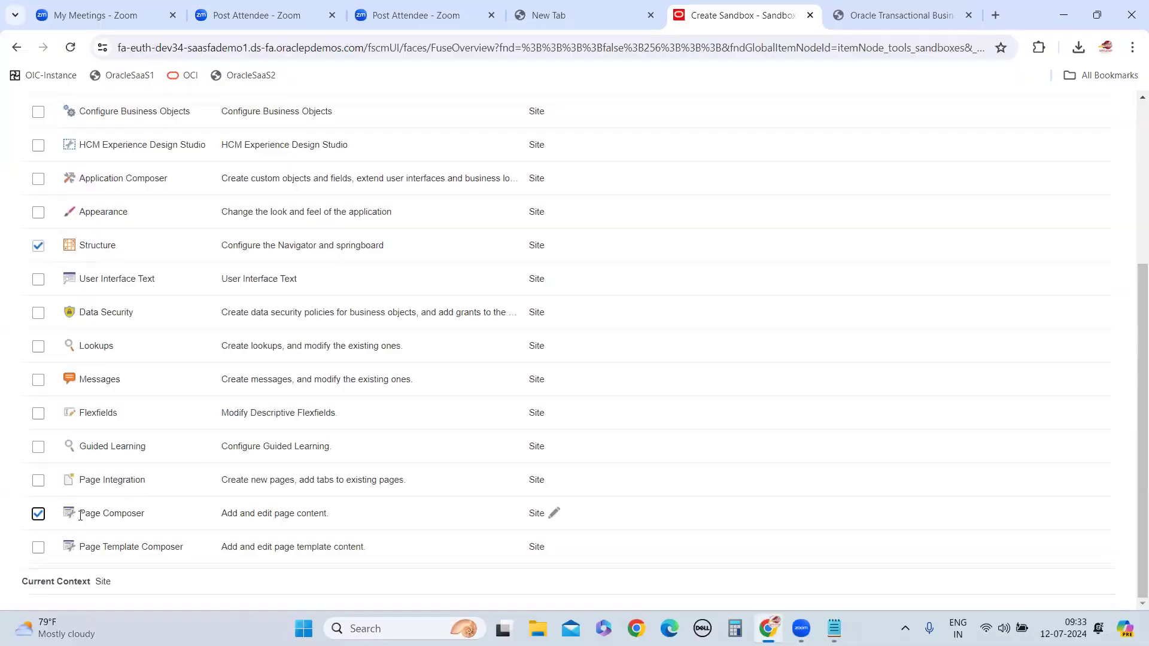
# Name the new sandbox jul12sandbox and review its tool selection
pyautogui.scroll(1, 389, 273)
pyautogui.scroll(2, 389, 274)
pyautogui.scroll(-3, 110, 268)
pyautogui.scroll(4, 154, 526)
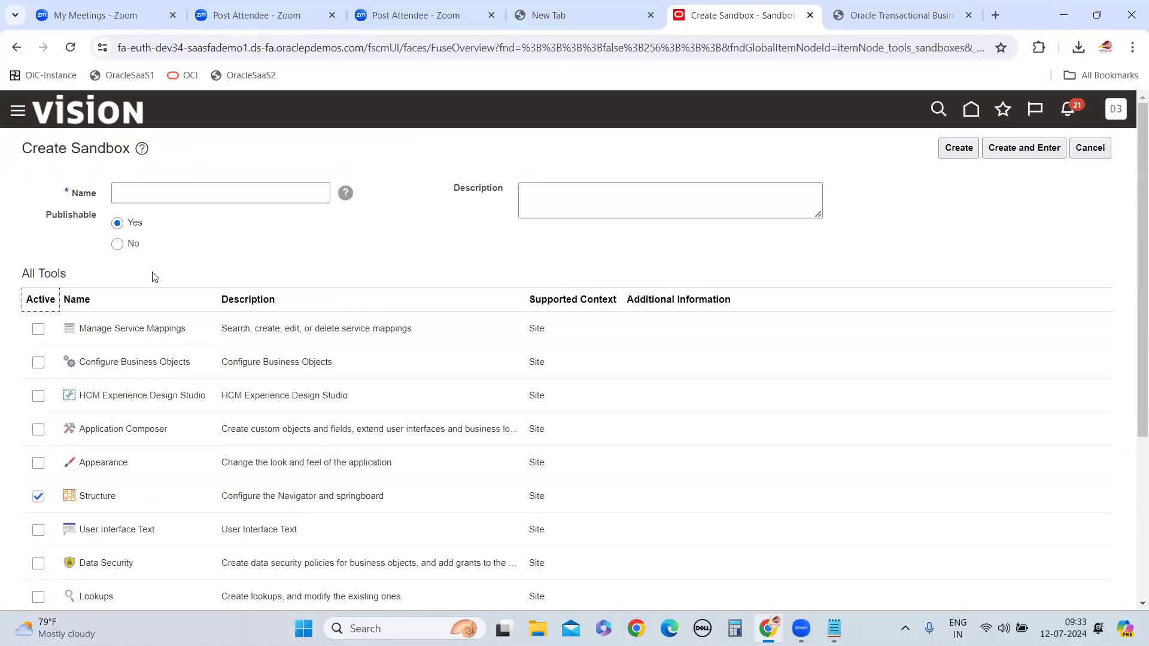
pyautogui.click(138, 189)
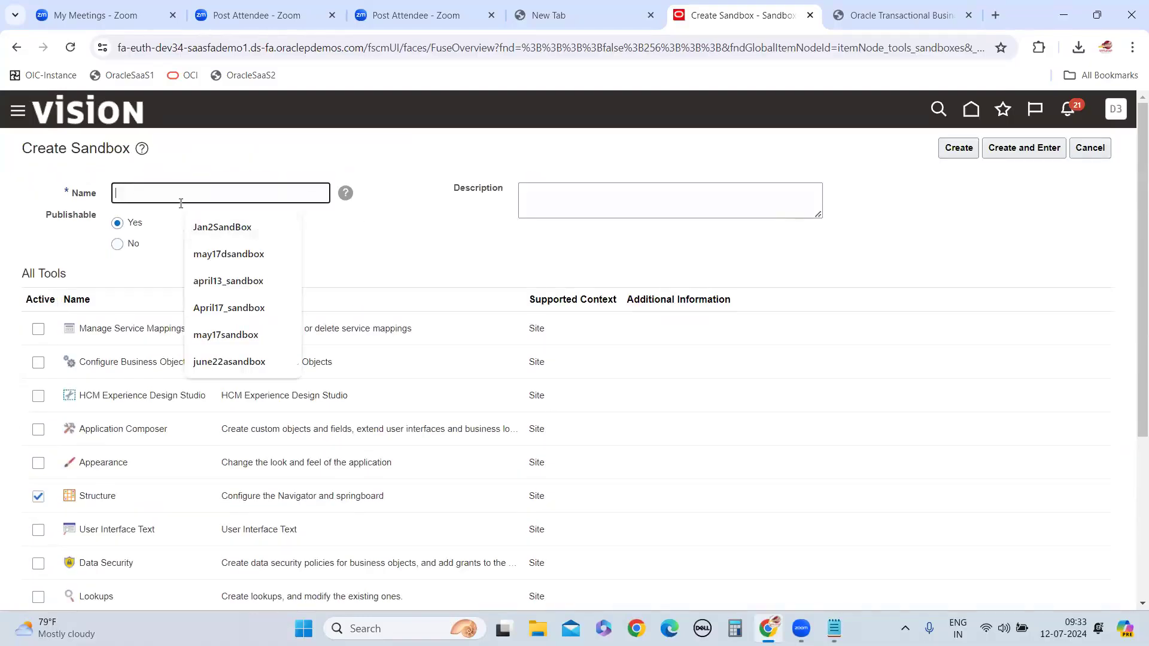
pyautogui.write('ul')
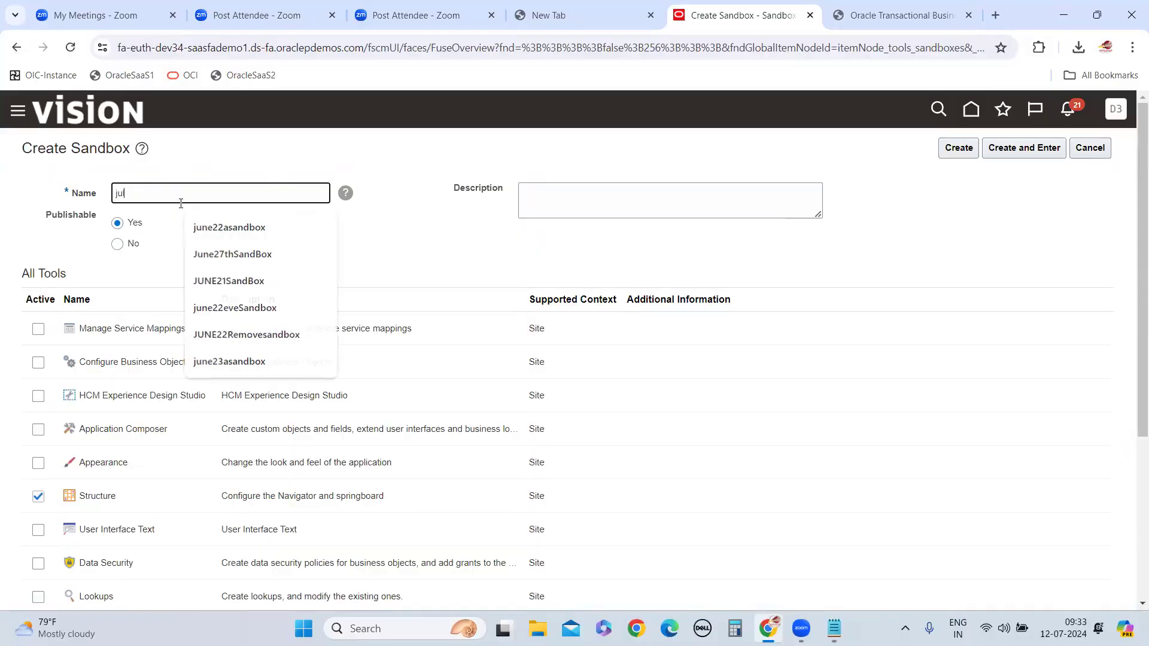
pyautogui.write('12sandbox')
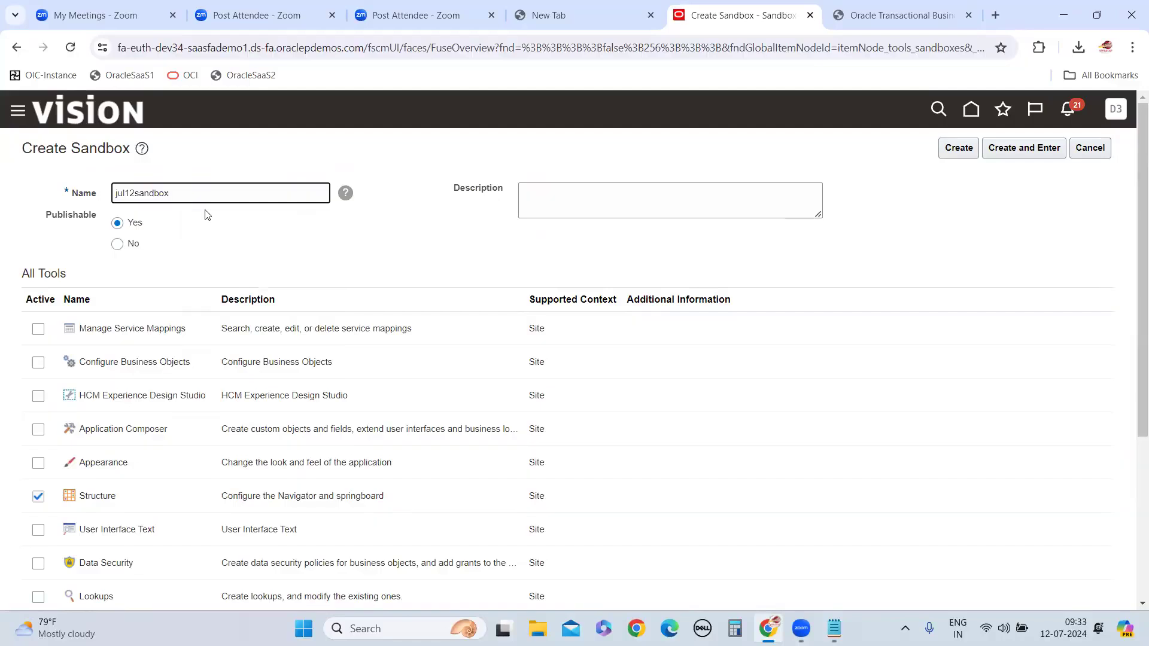
pyautogui.scroll(-1, 221, 375)
pyautogui.scroll(1, 179, 263)
pyautogui.scroll(-4, 72, 514)
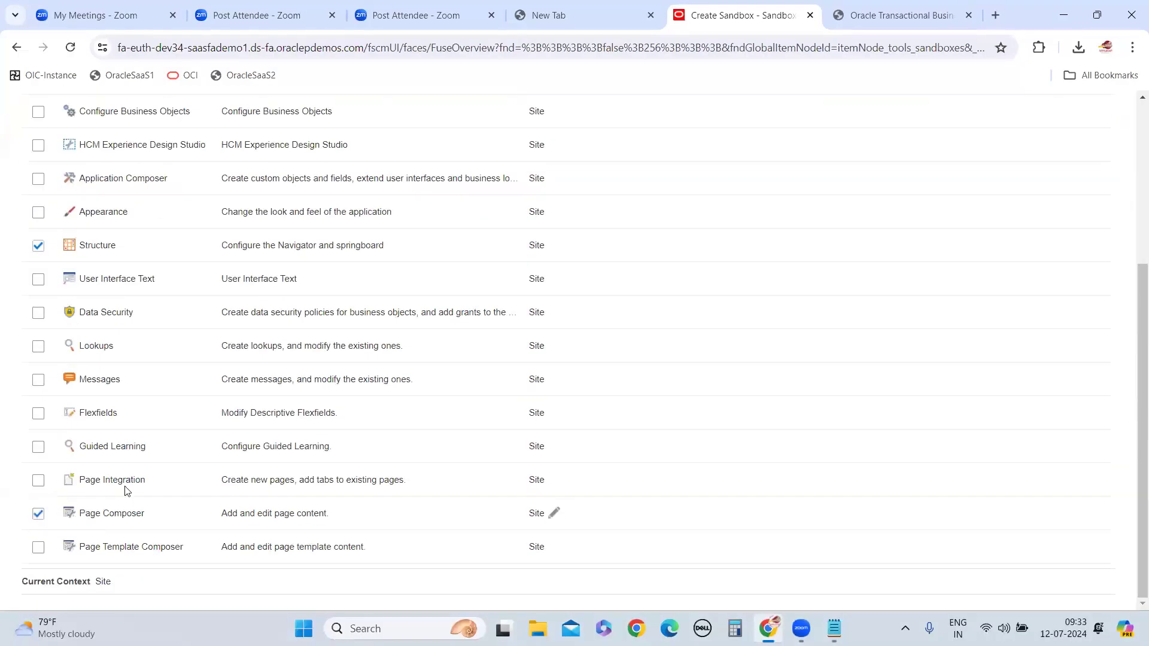
pyautogui.scroll(4, 599, 359)
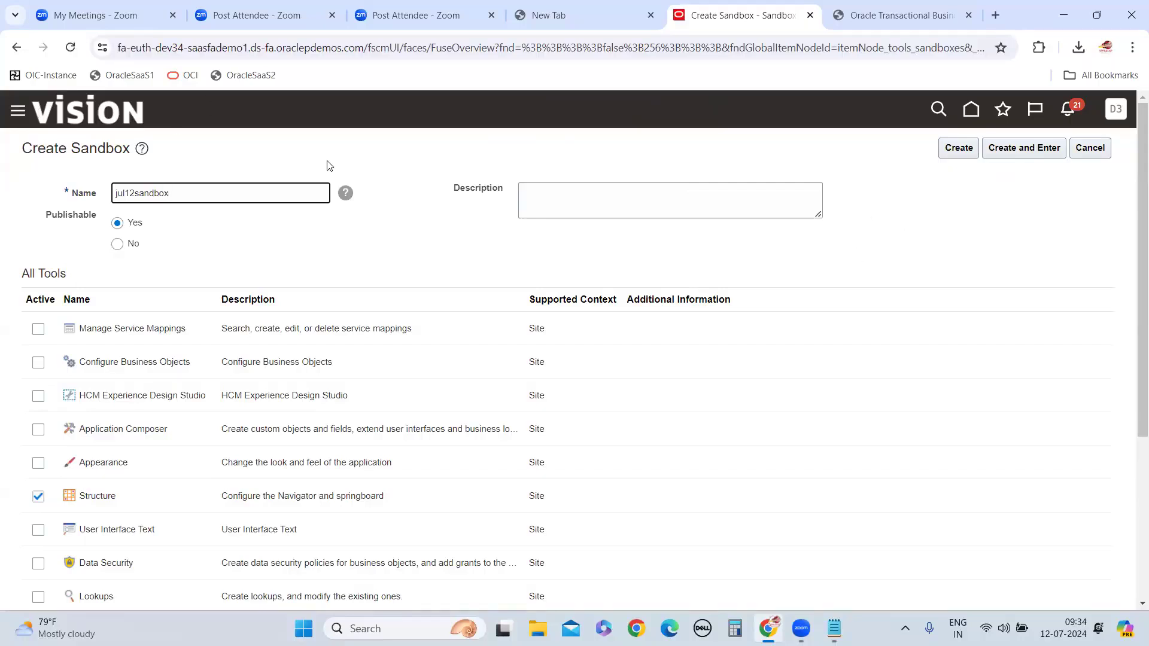
# Create and enter the jul12sandbox sandbox, and review its active tools and the Notepad notes
pyautogui.click(1024, 148)
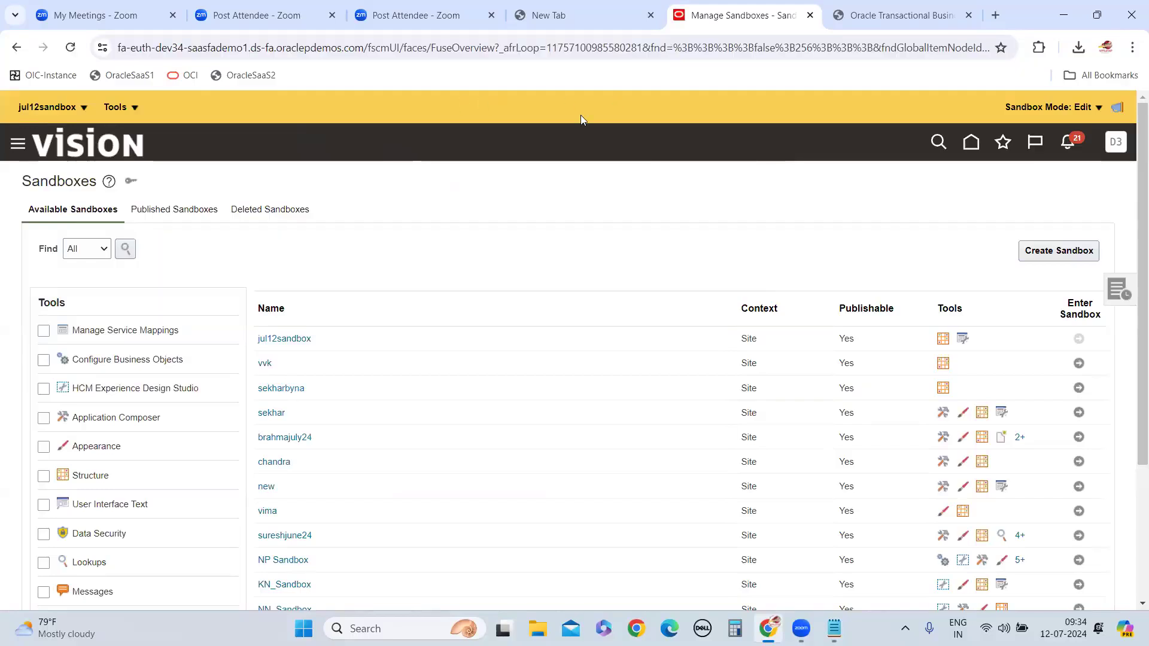
pyautogui.click(136, 109)
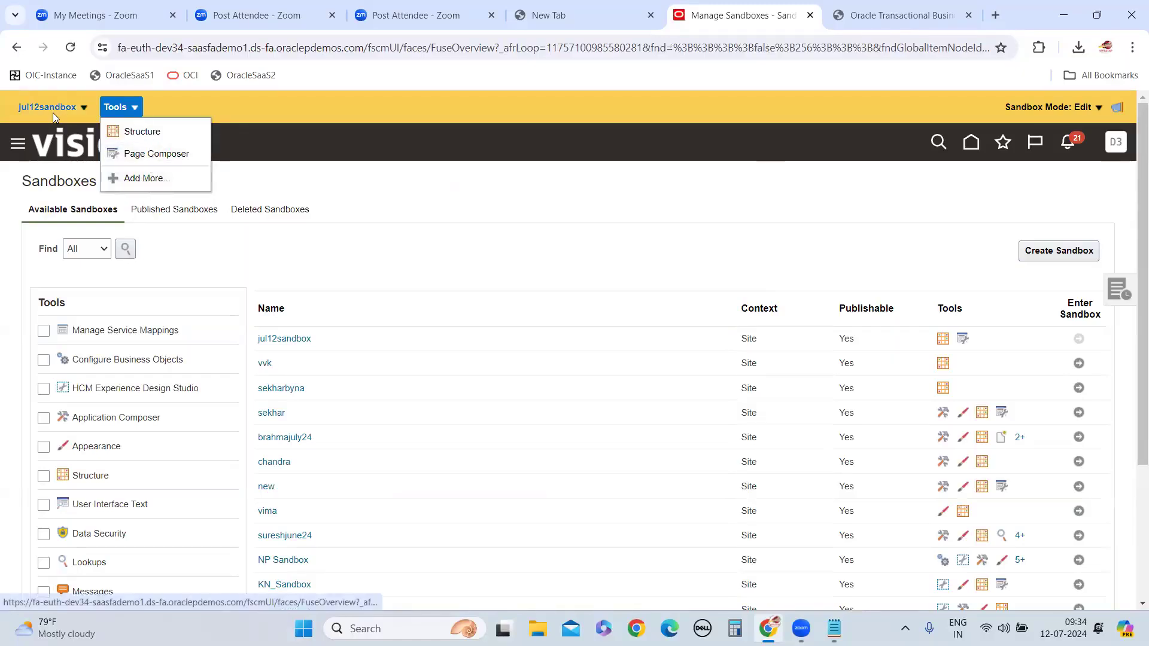
pyautogui.click(377, 195)
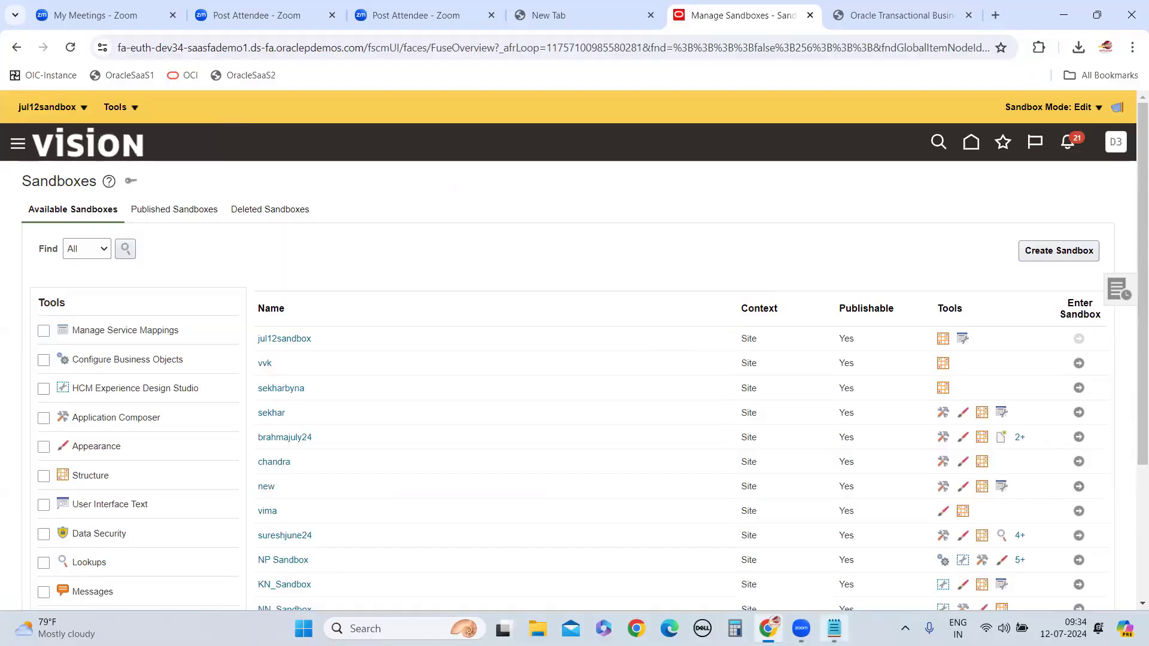
pyautogui.click(838, 568)
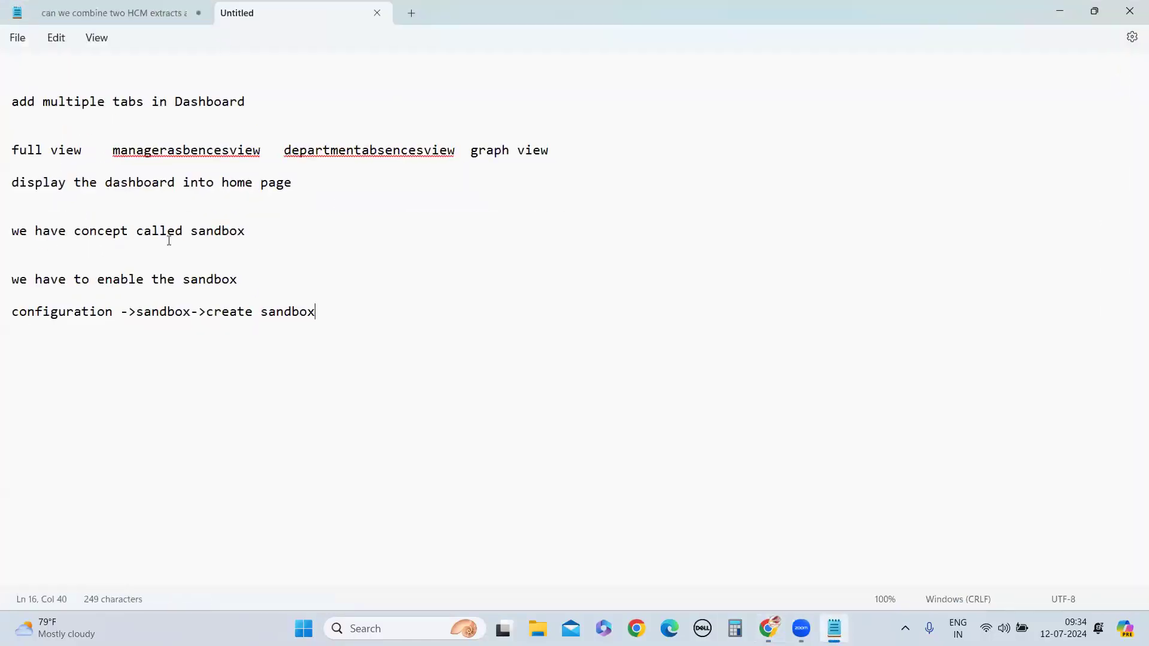
pyautogui.click(1071, 15)
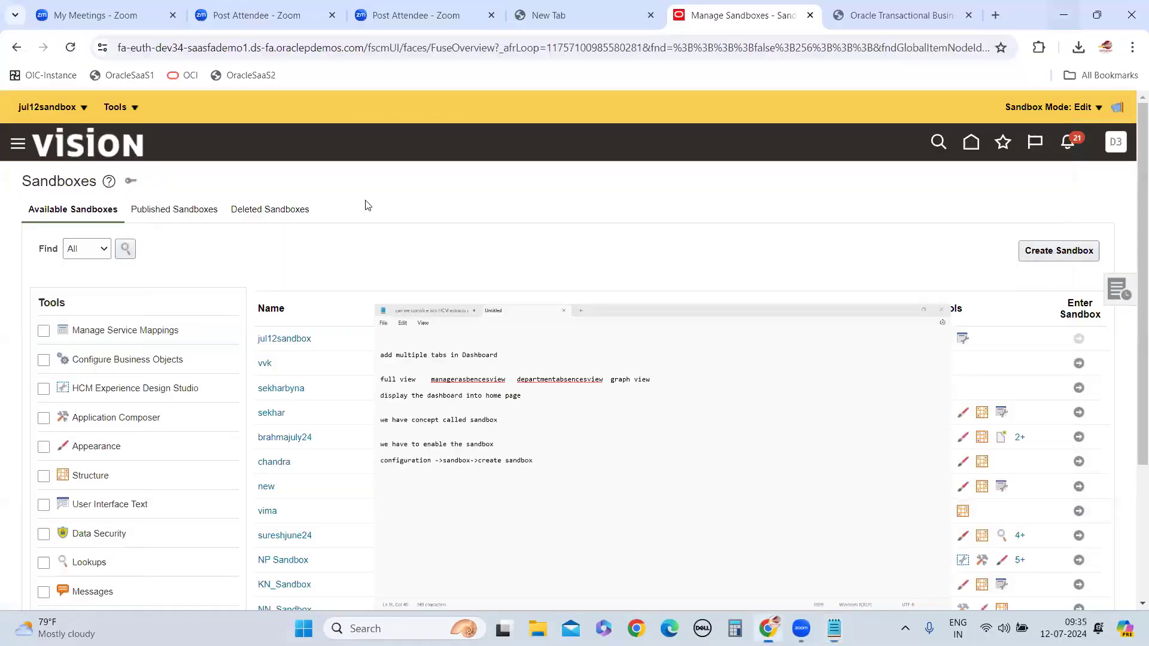
# Go to the Oracle Fusion home page and examine the navigator entries and the My Client Groups apps
pyautogui.click(969, 147)
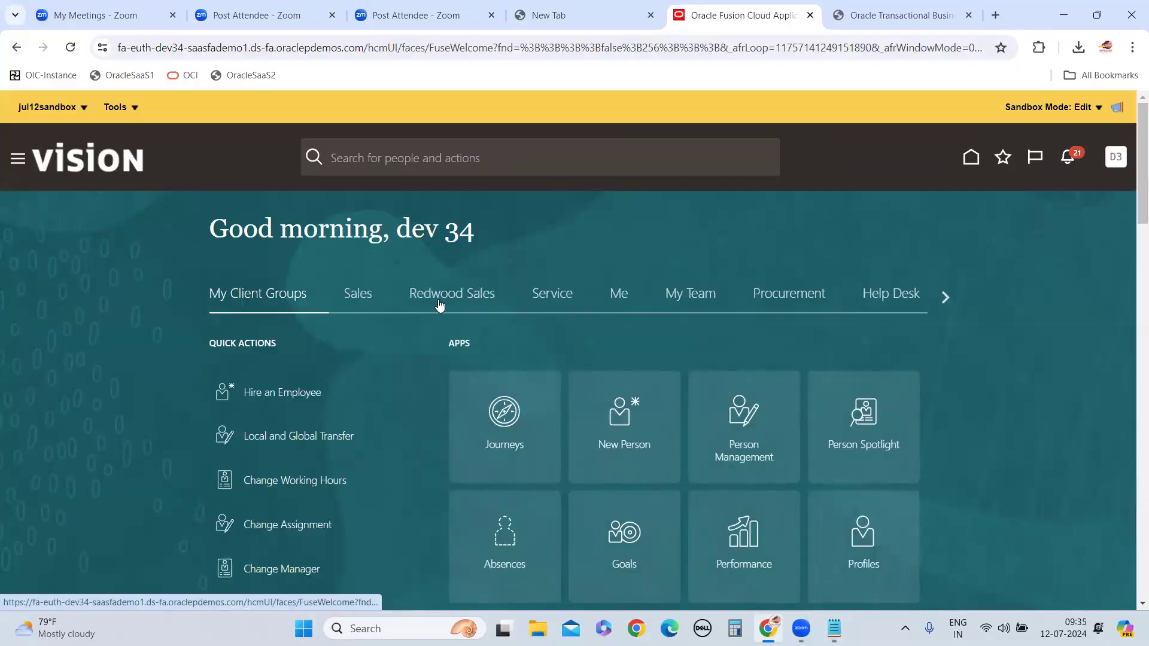
pyautogui.click(18, 164)
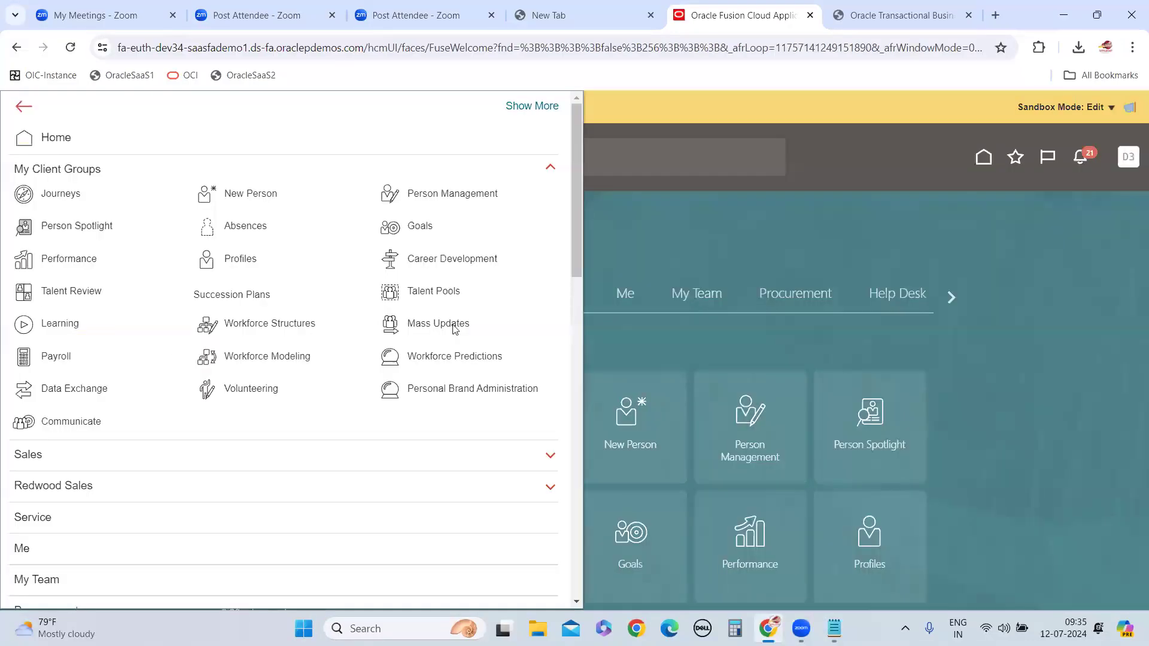
pyautogui.click(736, 249)
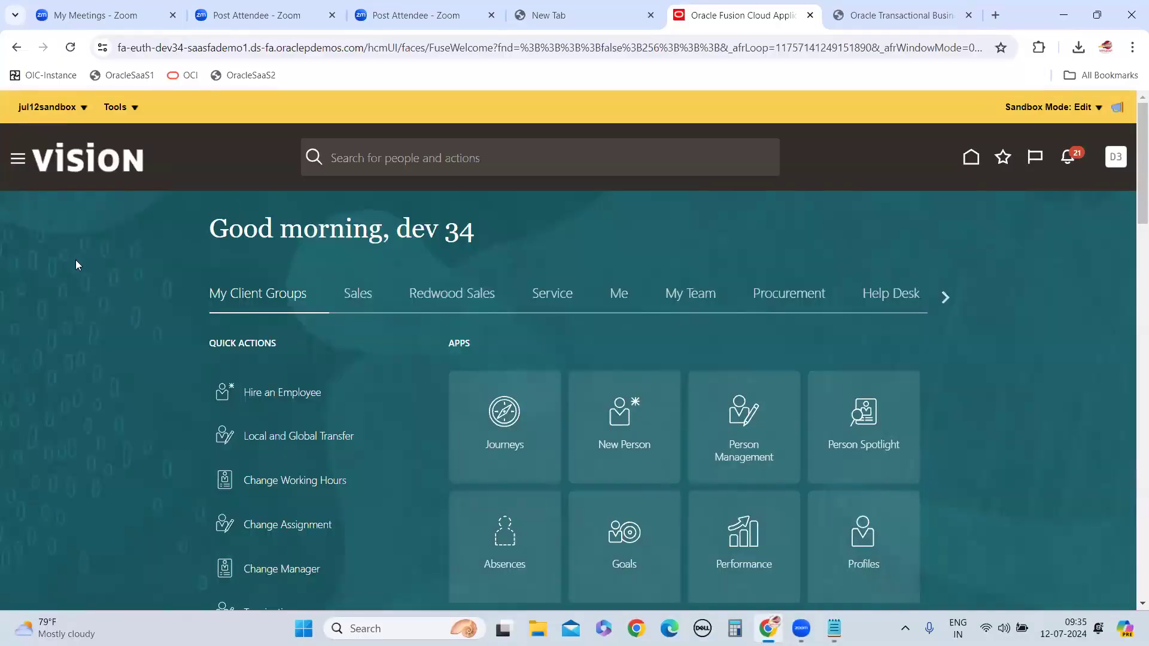
pyautogui.scroll(-8, 527, 307)
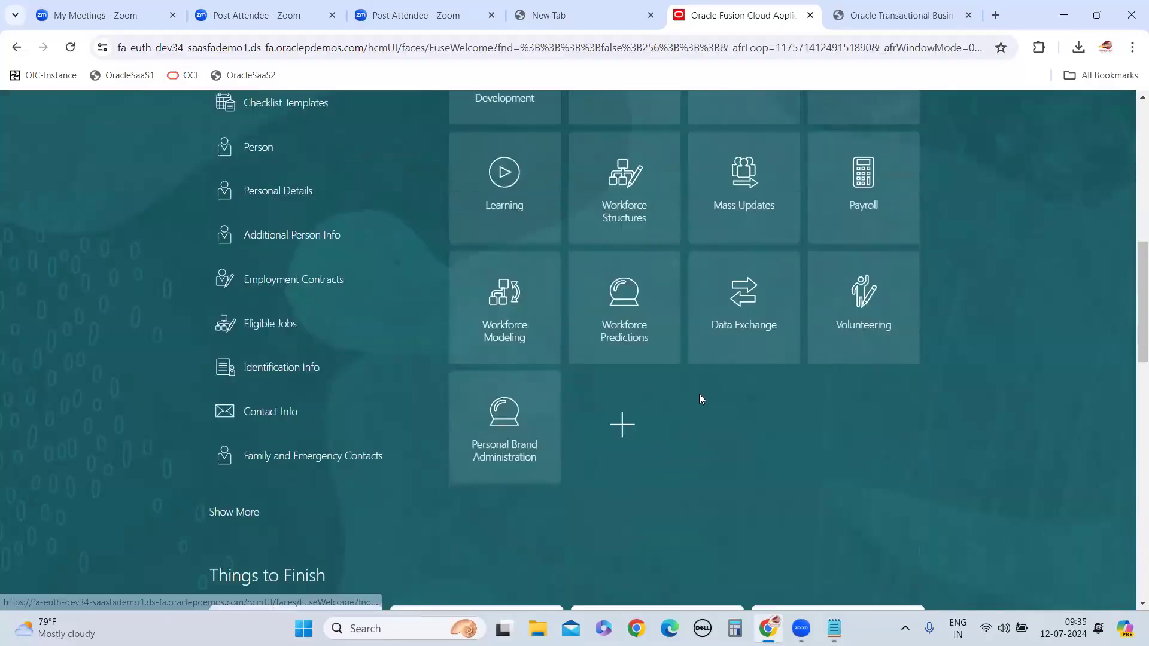
pyautogui.scroll(6, 400, 286)
pyautogui.scroll(3, 400, 286)
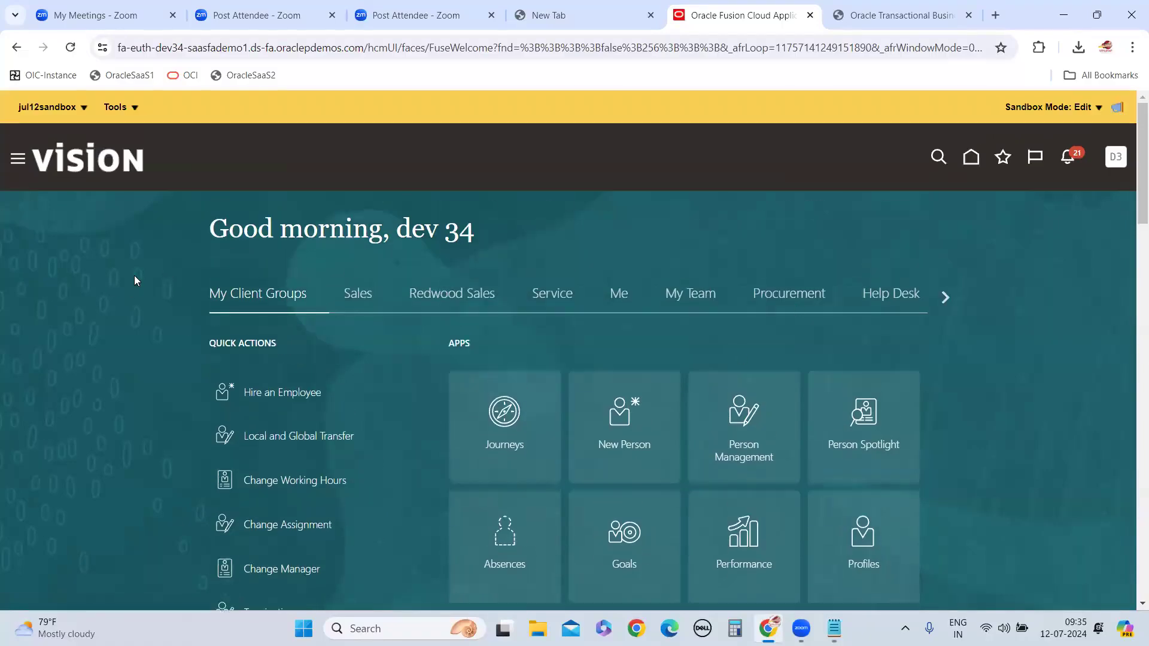
# Look through all home page groups up to Others, and return to examine the My Client Groups apps
pyautogui.click(946, 298)
pyautogui.click(946, 300)
pyautogui.click(945, 300)
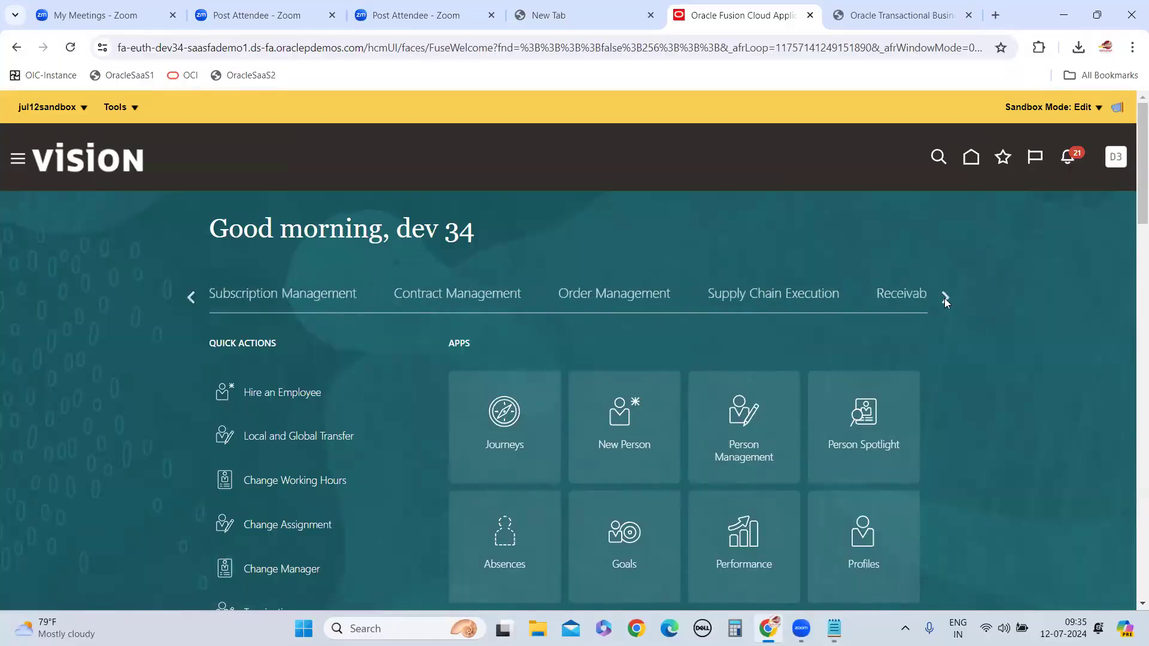
pyautogui.click(946, 299)
pyautogui.click(944, 299)
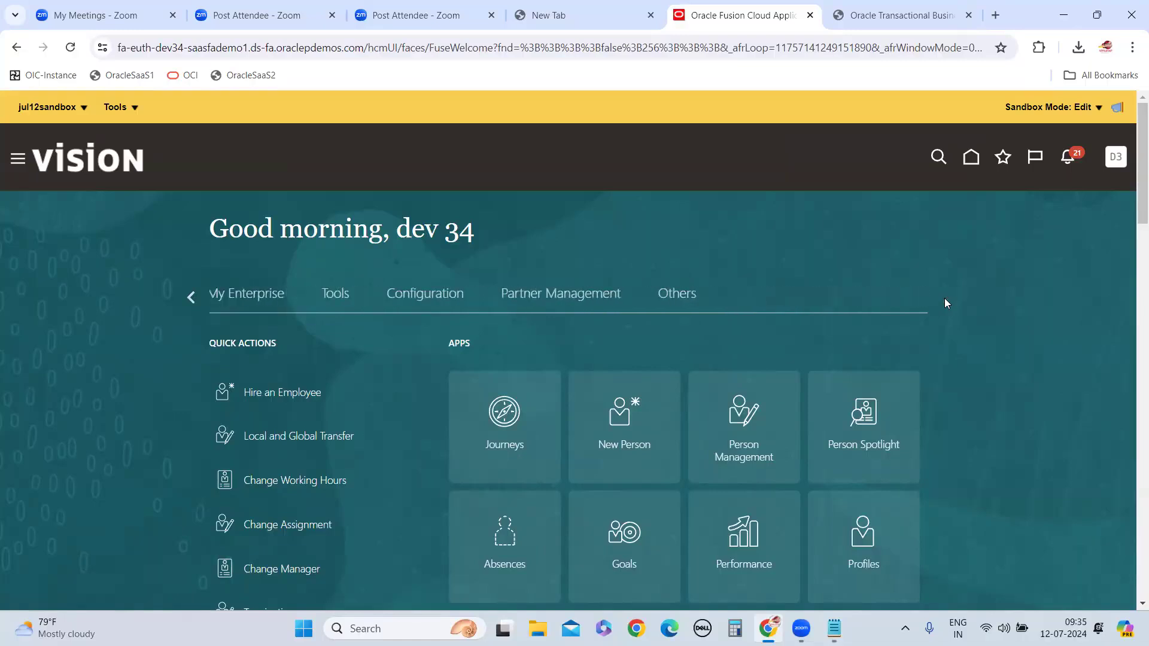
pyautogui.click(190, 298)
pyautogui.tripleClick(191, 298)
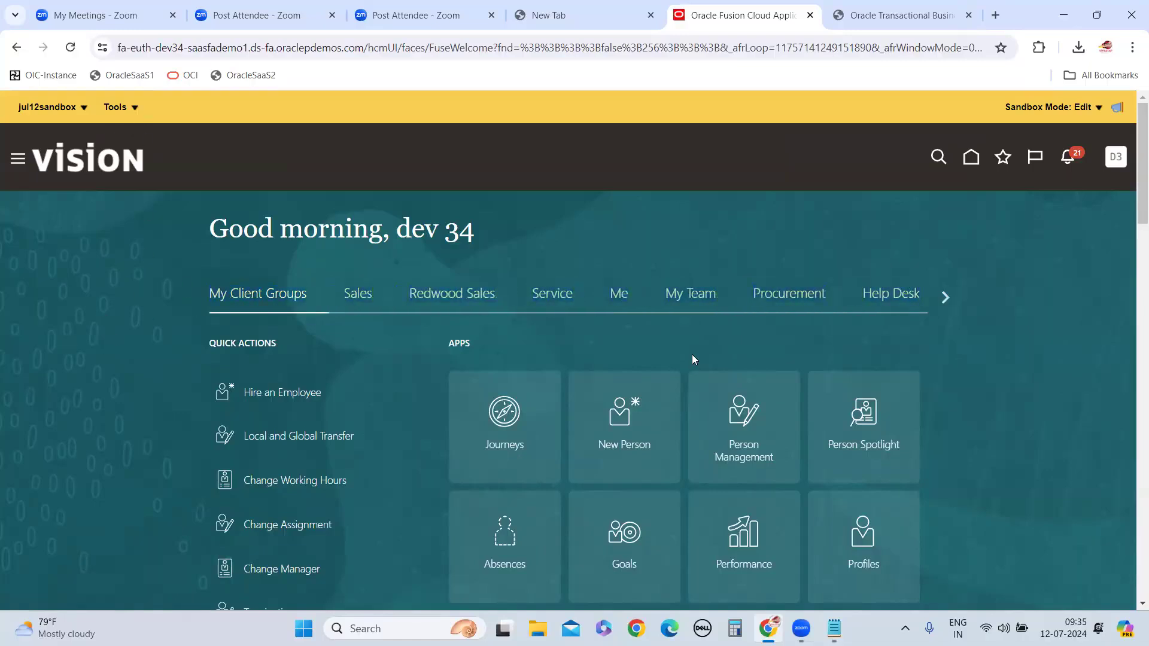
pyautogui.scroll(-10, 692, 355)
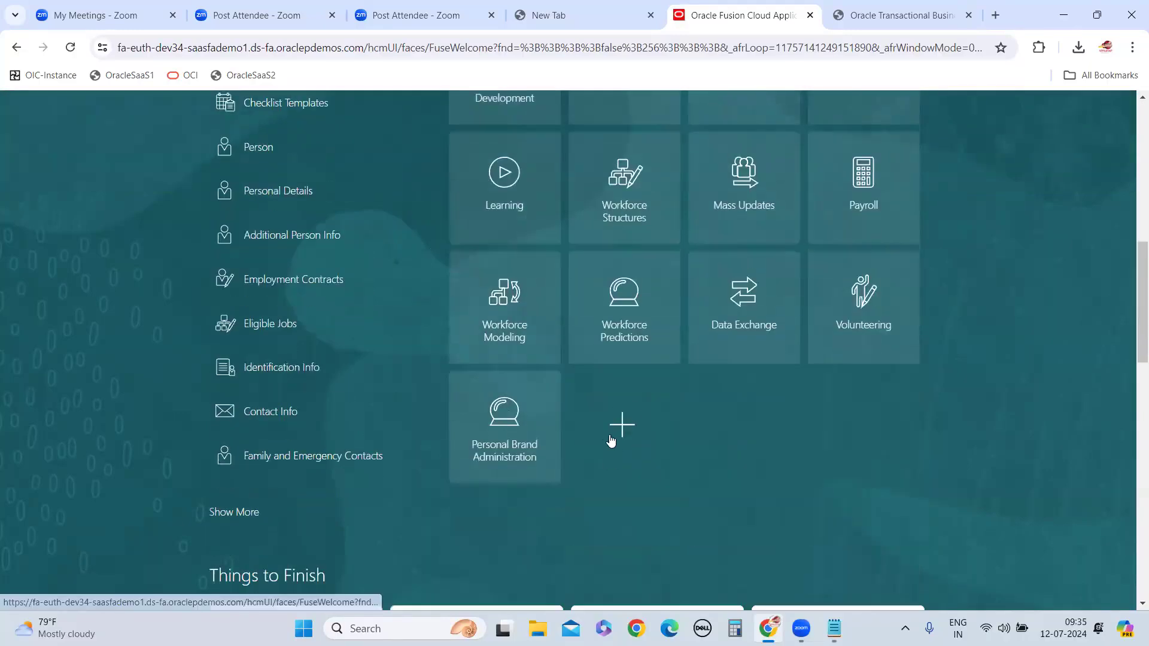
pyautogui.scroll(10, 610, 447)
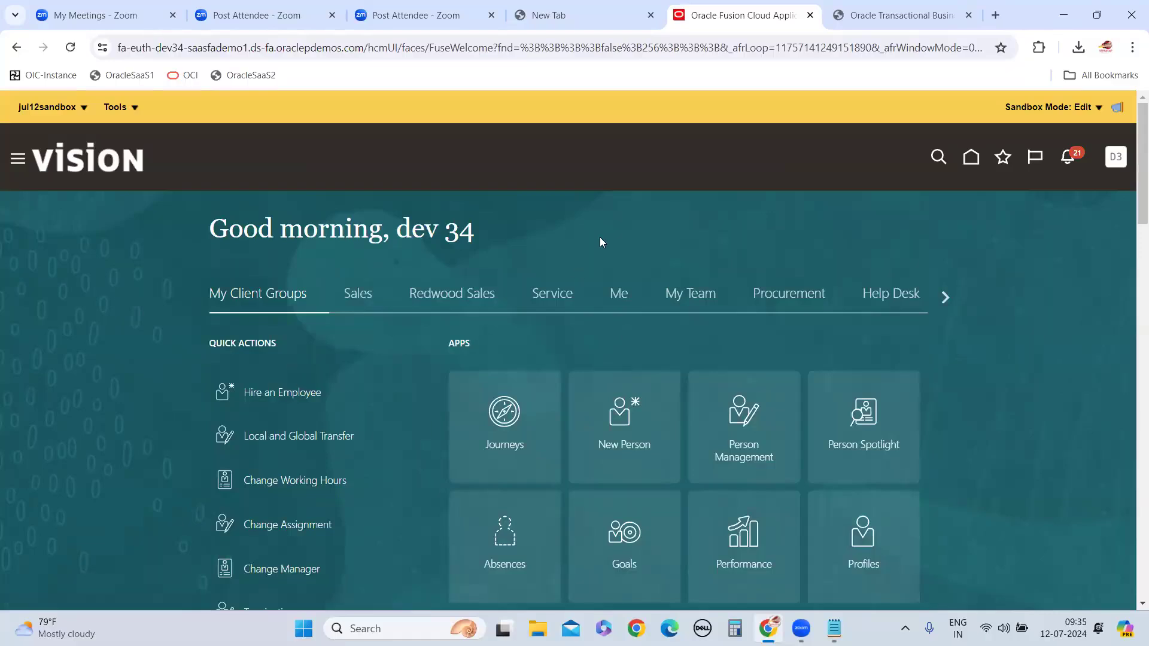
pyautogui.scroll(-5, 564, 403)
pyautogui.scroll(-5, 623, 479)
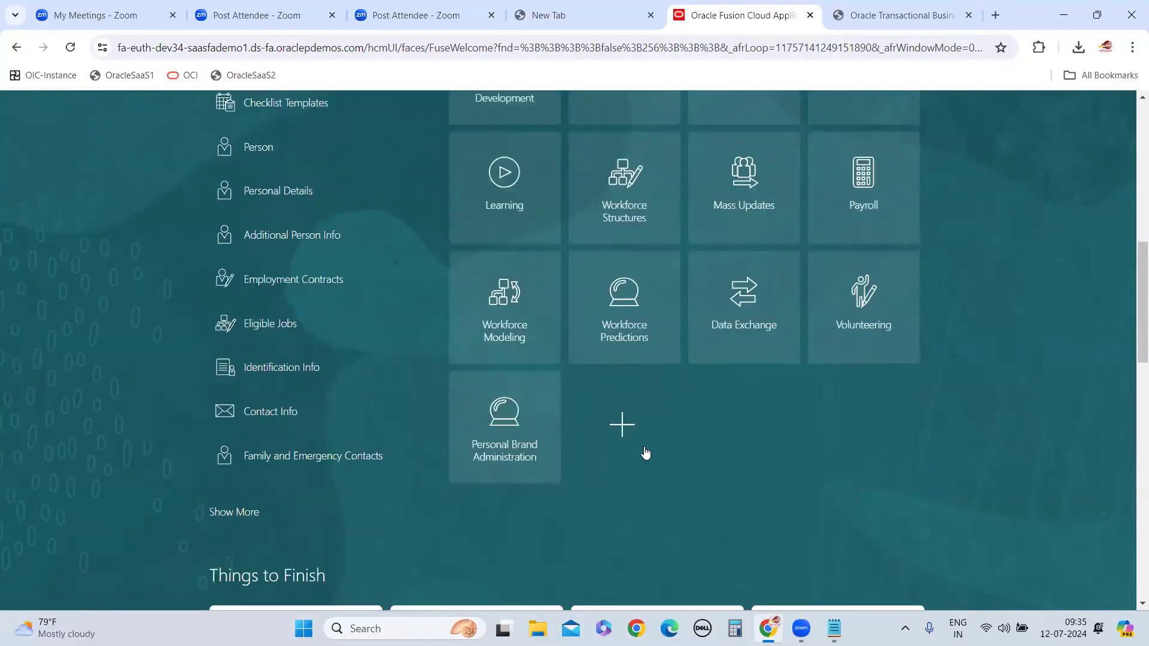
pyautogui.scroll(9, 441, 346)
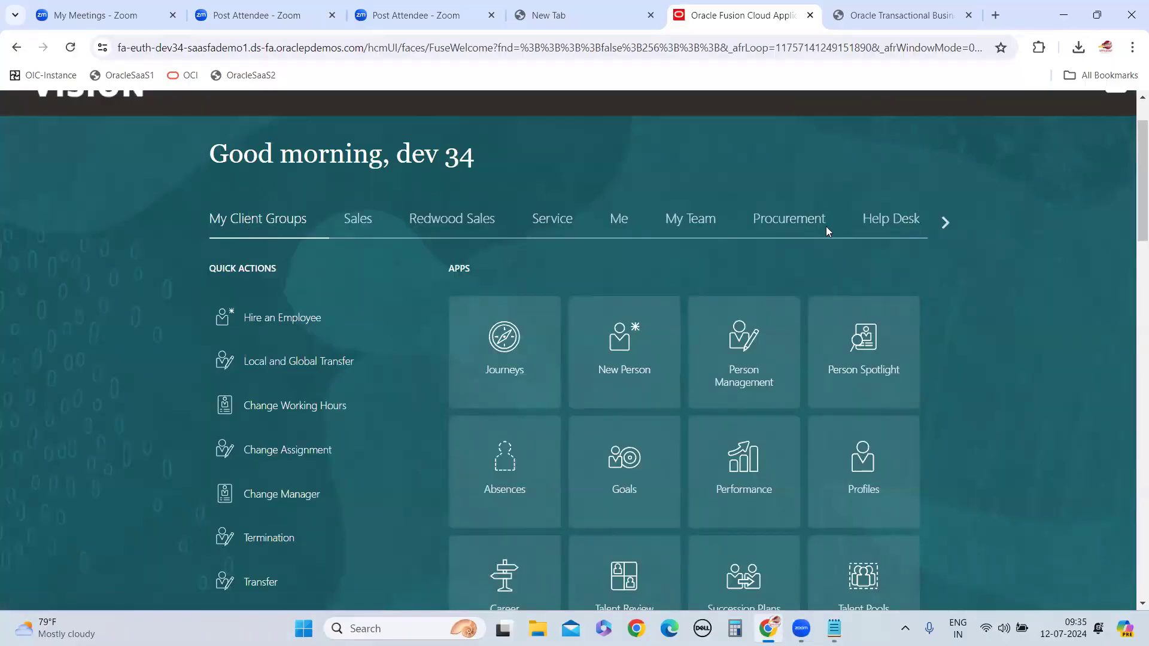
pyautogui.scroll(2, 347, 279)
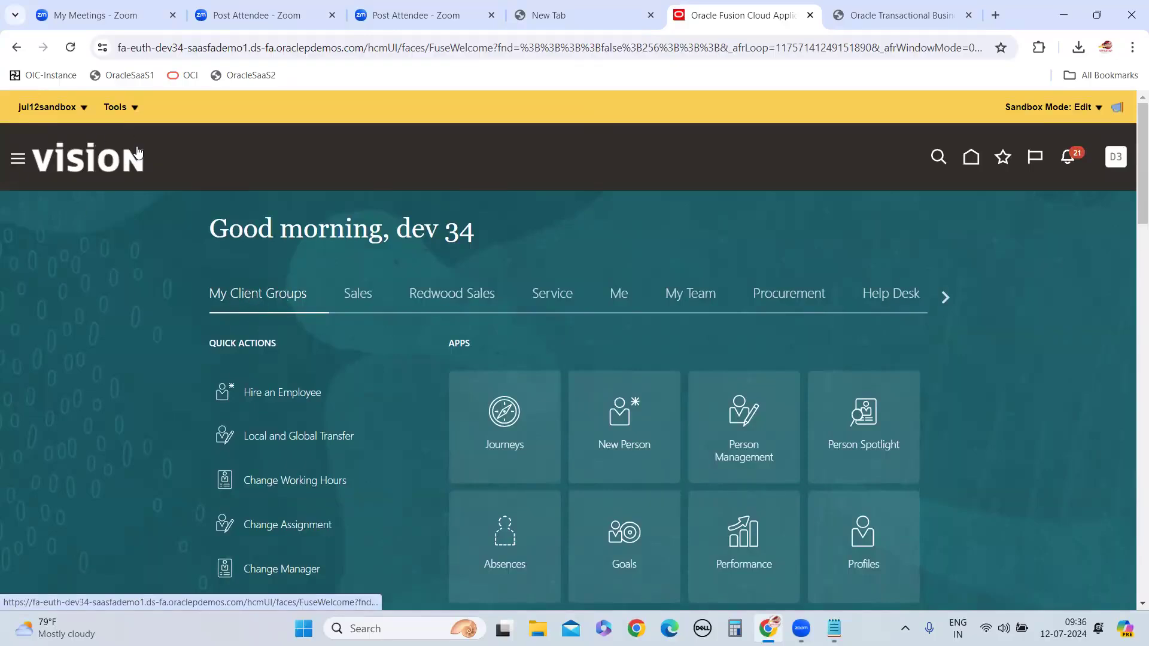
# Open the sandbox's Structure tool to configure the Navigator and springboard
pyautogui.click(134, 109)
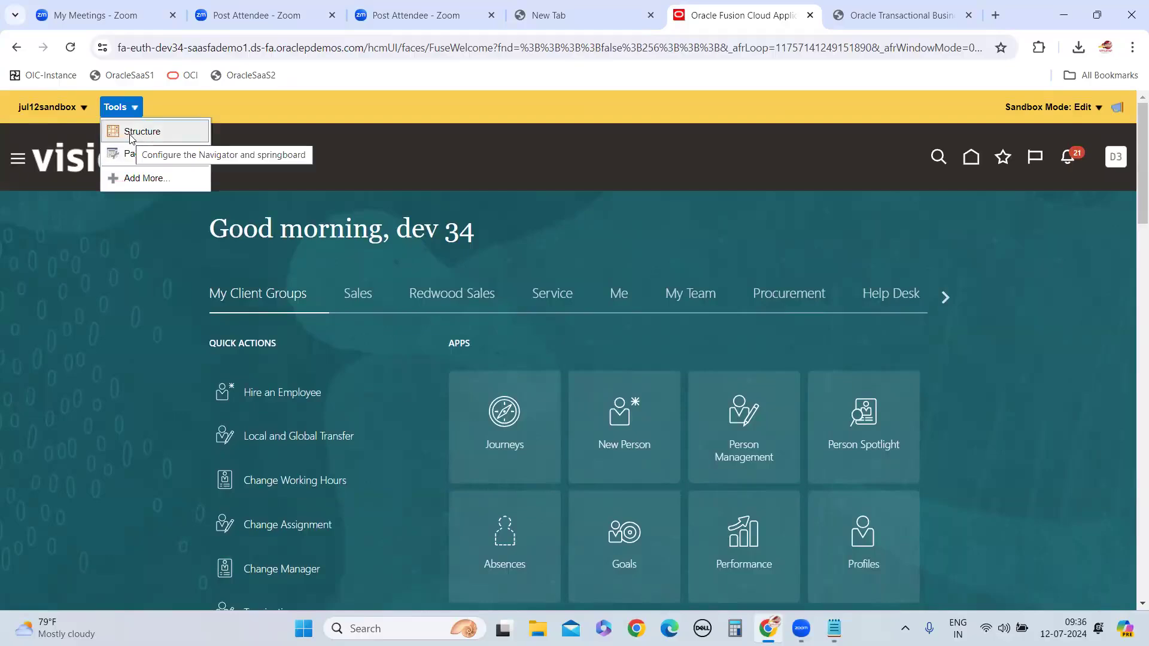
pyautogui.click(78, 373)
pyautogui.click(136, 111)
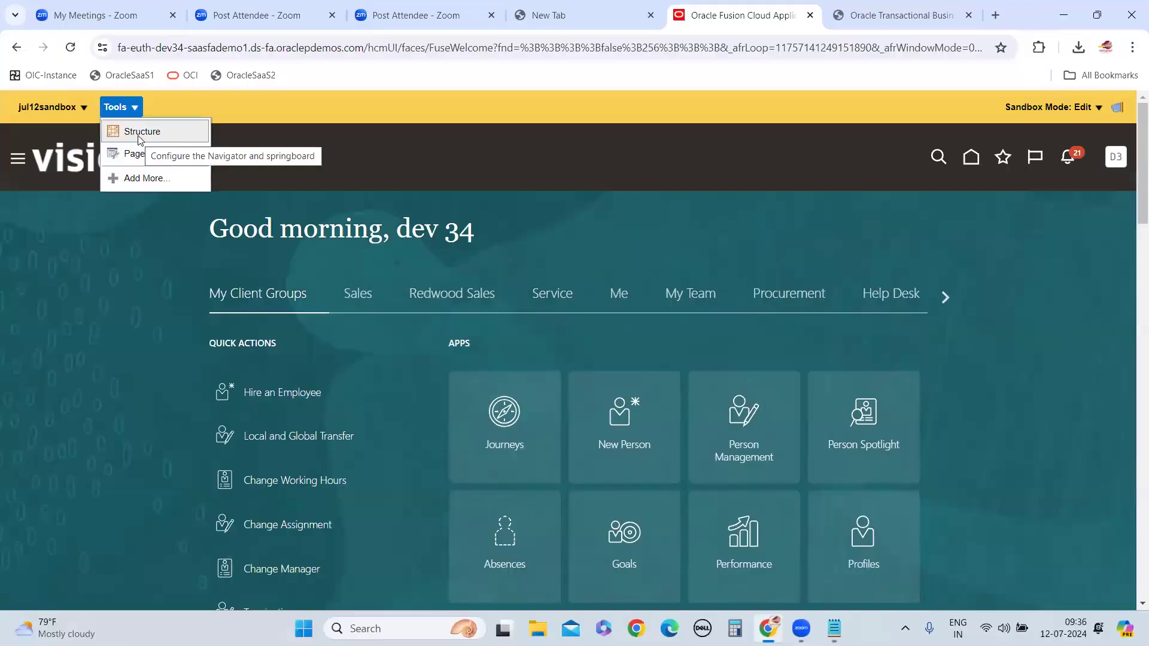
pyautogui.click(142, 226)
pyautogui.click(131, 112)
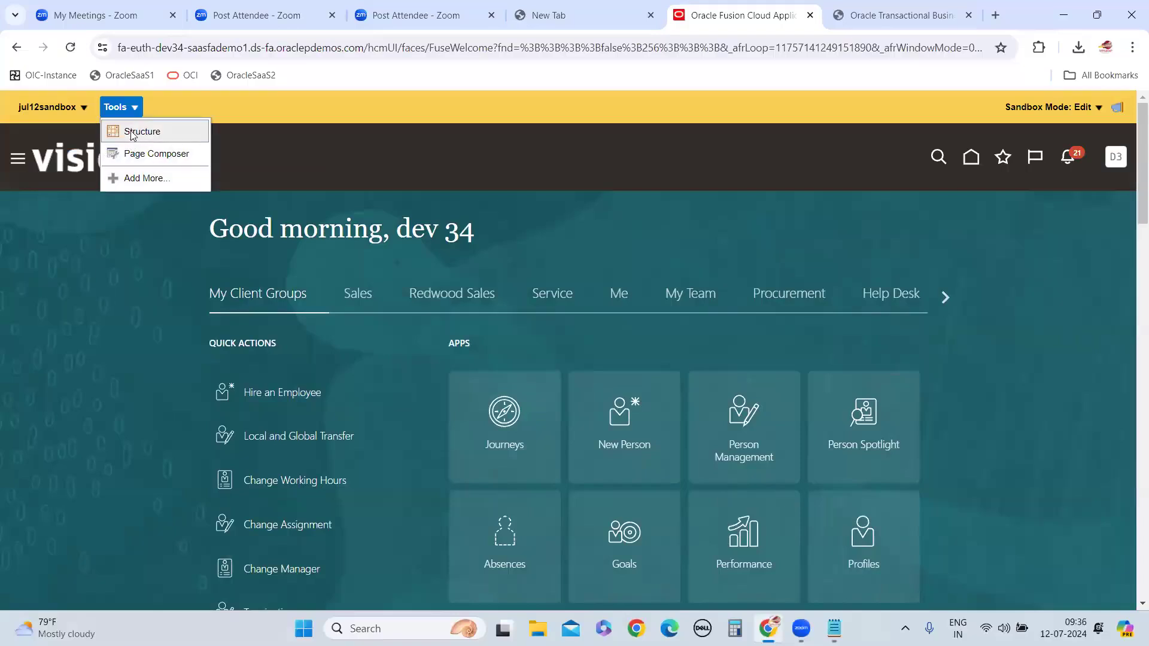
pyautogui.click(133, 134)
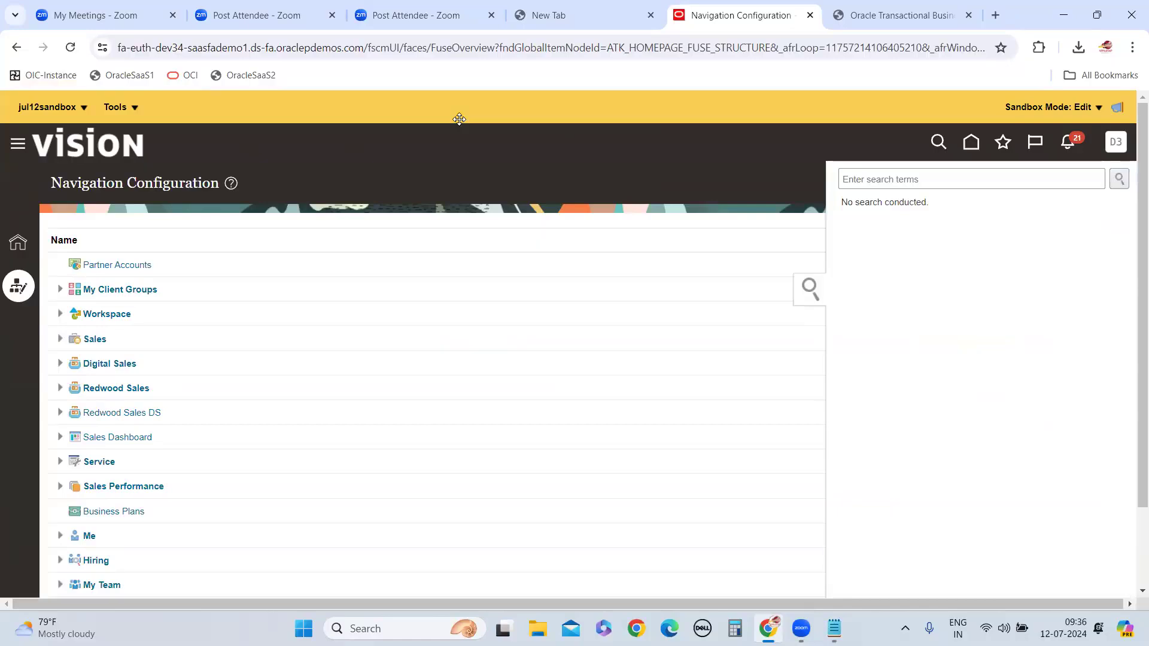
# Search the navigation configuration for "My Dash" and open the My Dashboard page entry for editing
pyautogui.click(933, 181)
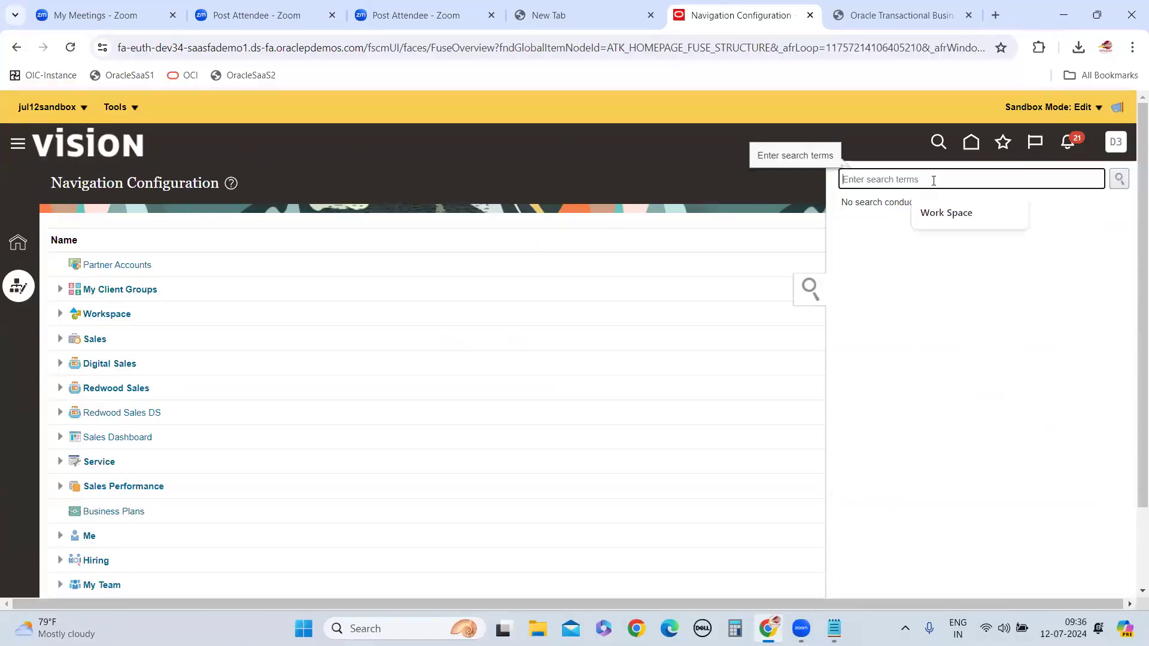
pyautogui.write('MydA')
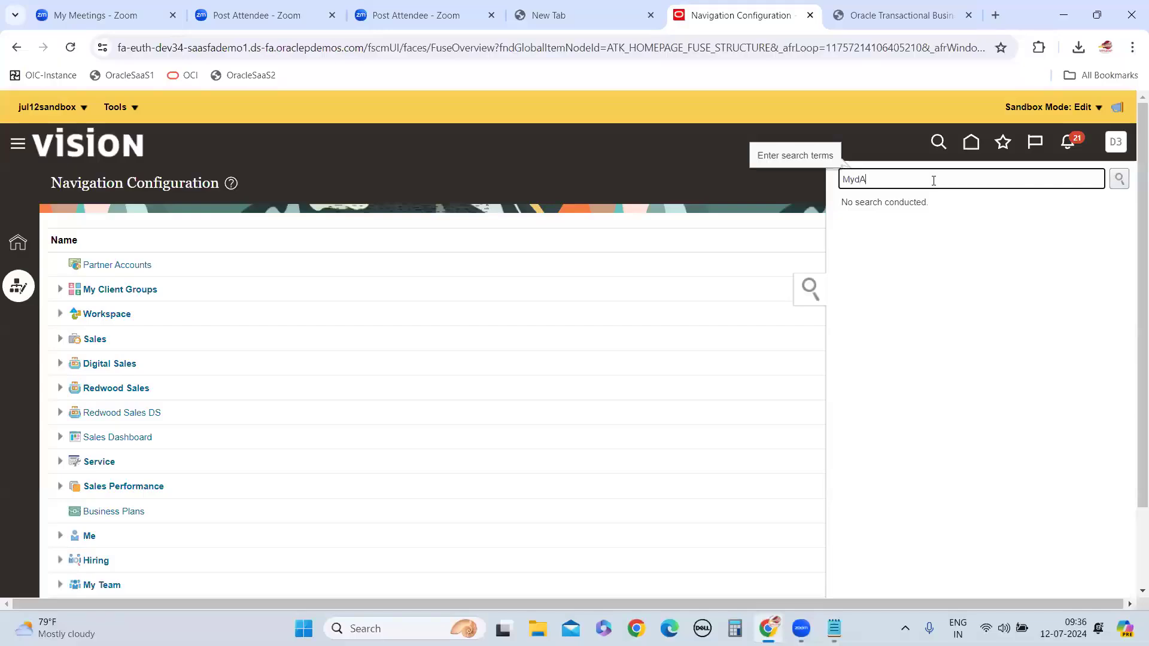
pyautogui.press('BackSpace')
pyautogui.press('BackSpace')
pyautogui.press('BackSpace')
pyautogui.write('DA')
pyautogui.press('BackSpace')
pyautogui.write('ash')
pyautogui.press('Return')
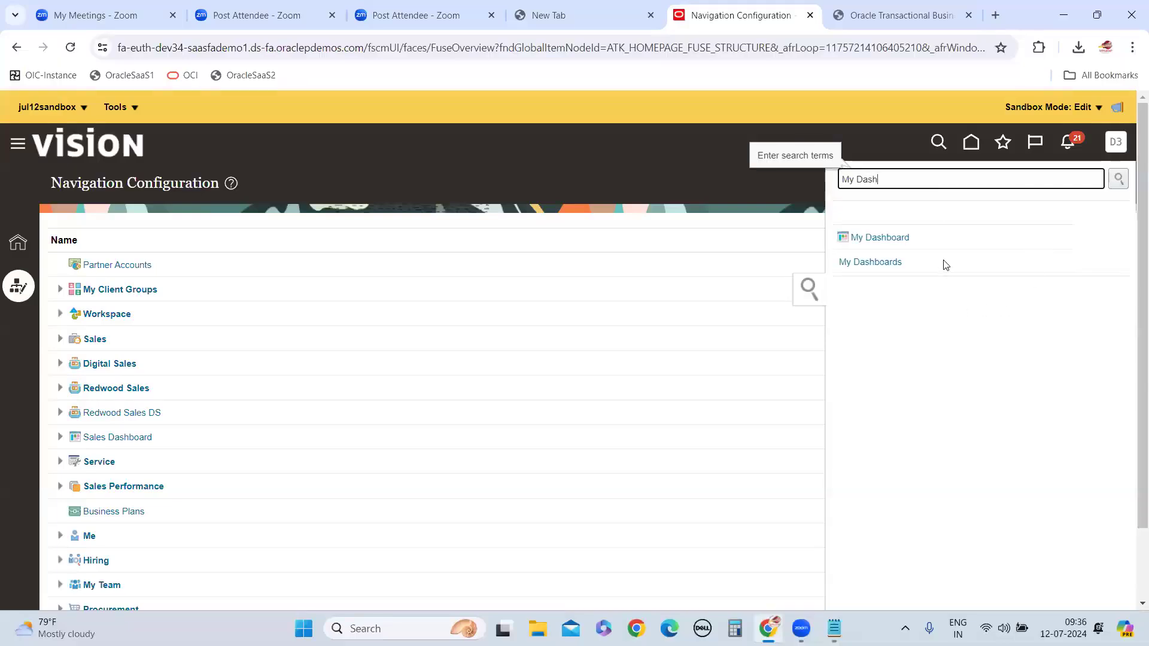
pyautogui.click(885, 245)
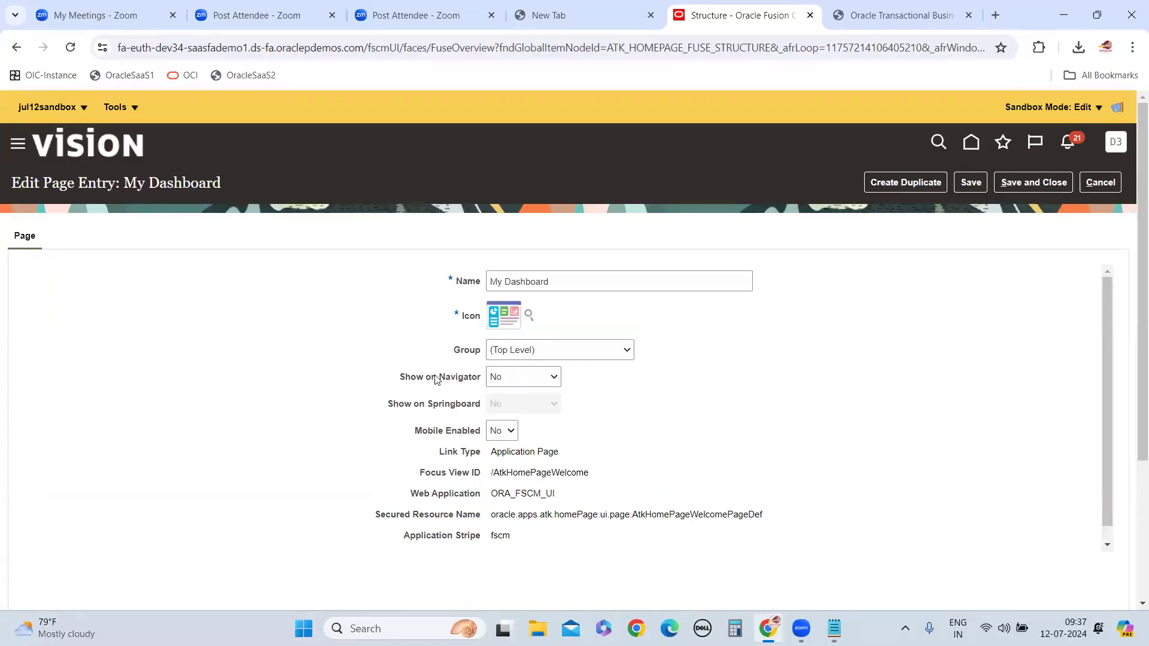
# Set both Show on Navigator and Show on Springboard to Yes for the My Dashboard page entry
pyautogui.click(518, 380)
pyautogui.click(500, 400)
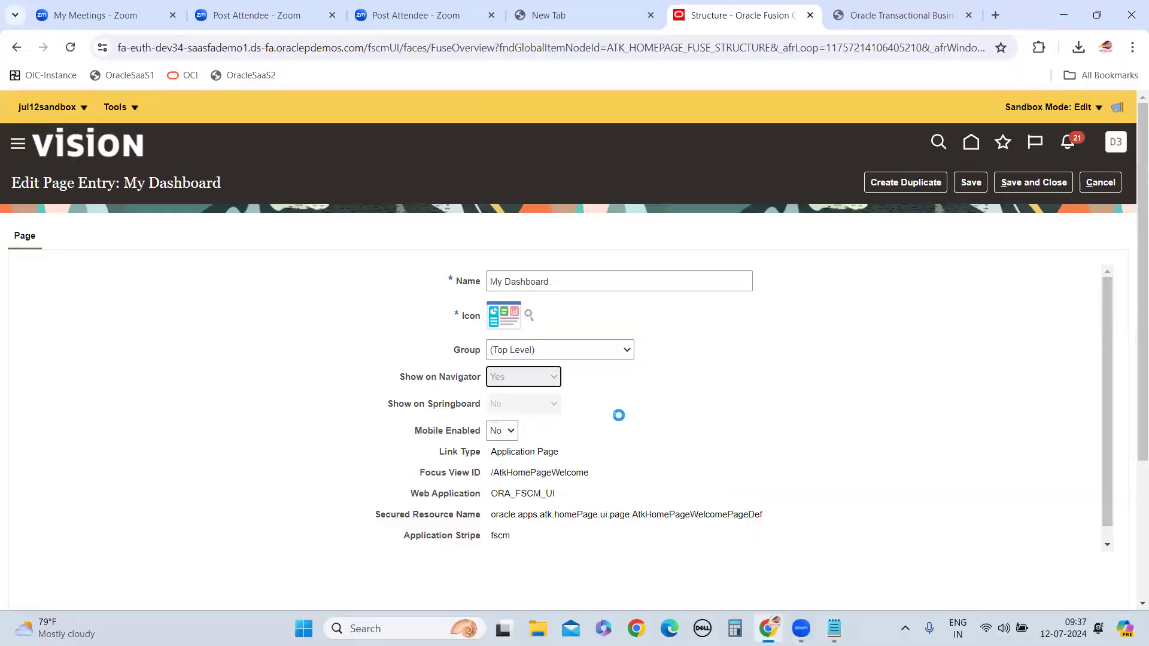
pyautogui.click(532, 406)
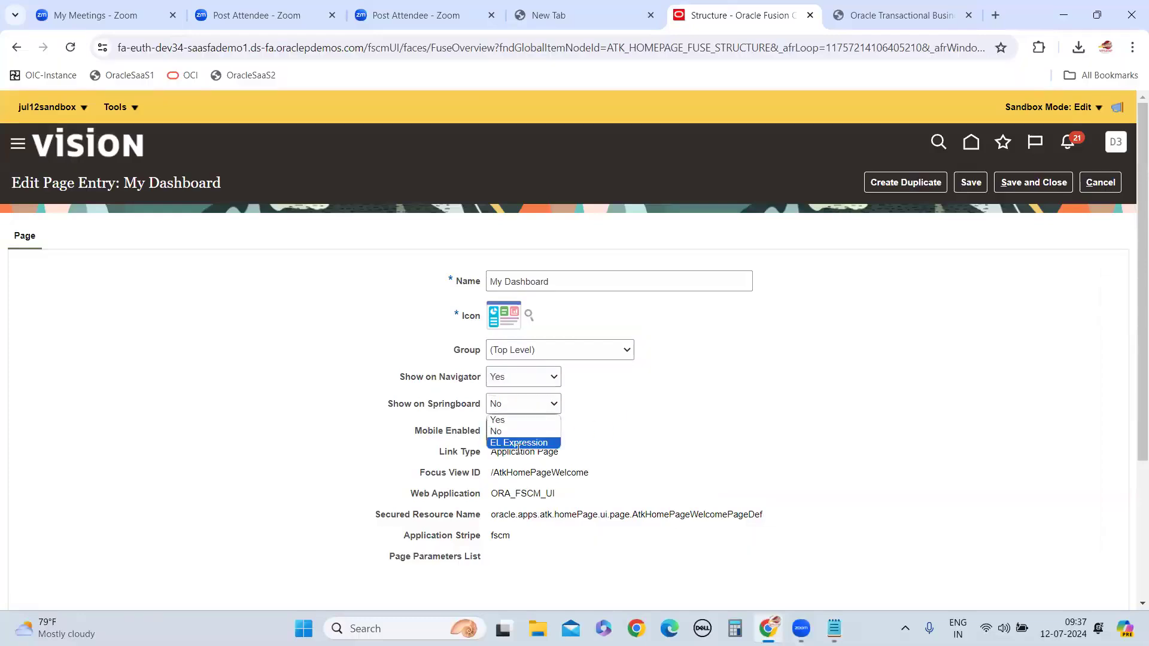
pyautogui.click(504, 420)
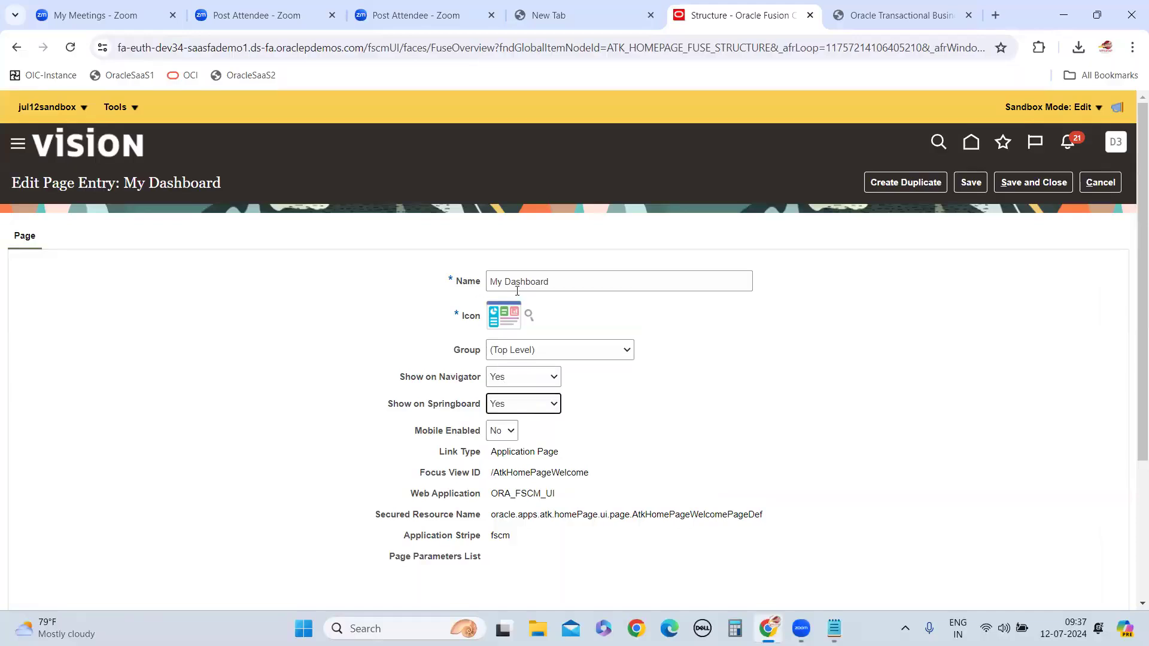
# Assign the My Dashboard page entry to the My Client Groups group, and save and close the entry
pyautogui.click(624, 353)
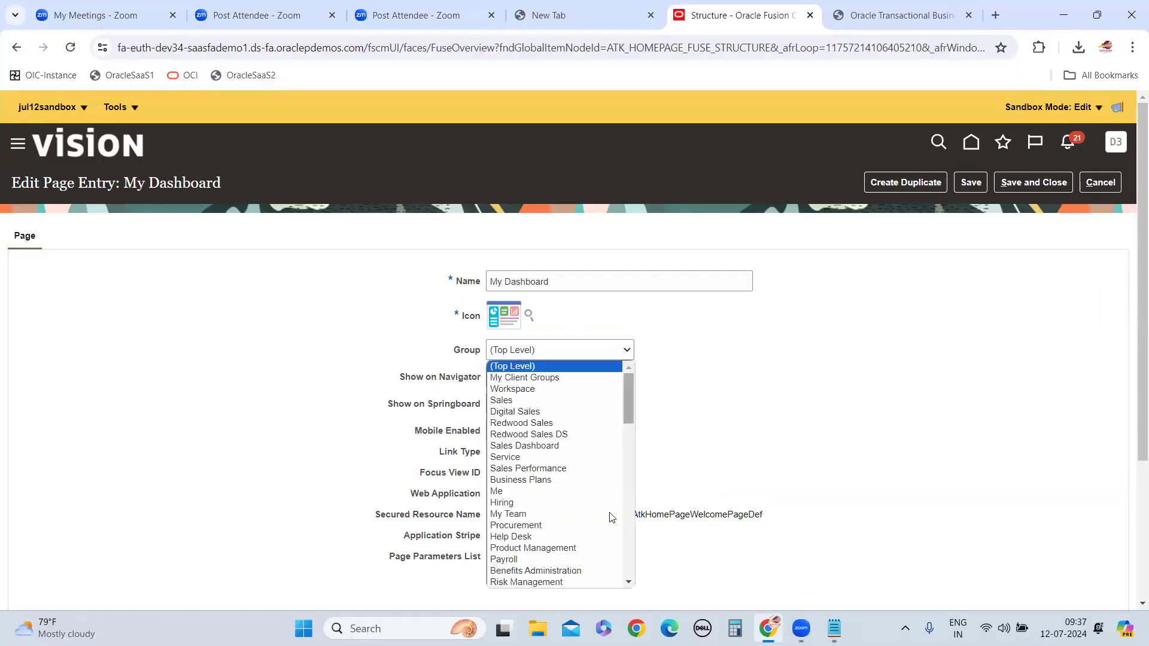
pyautogui.click(543, 383)
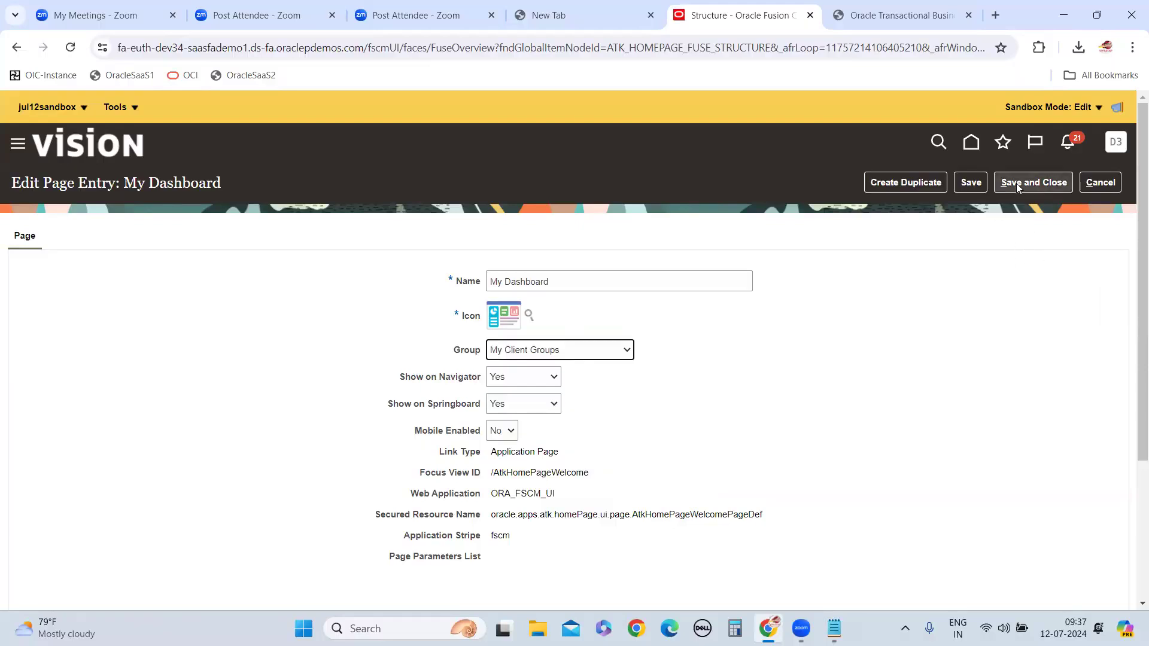
pyautogui.click(1040, 176)
pyautogui.click(1044, 182)
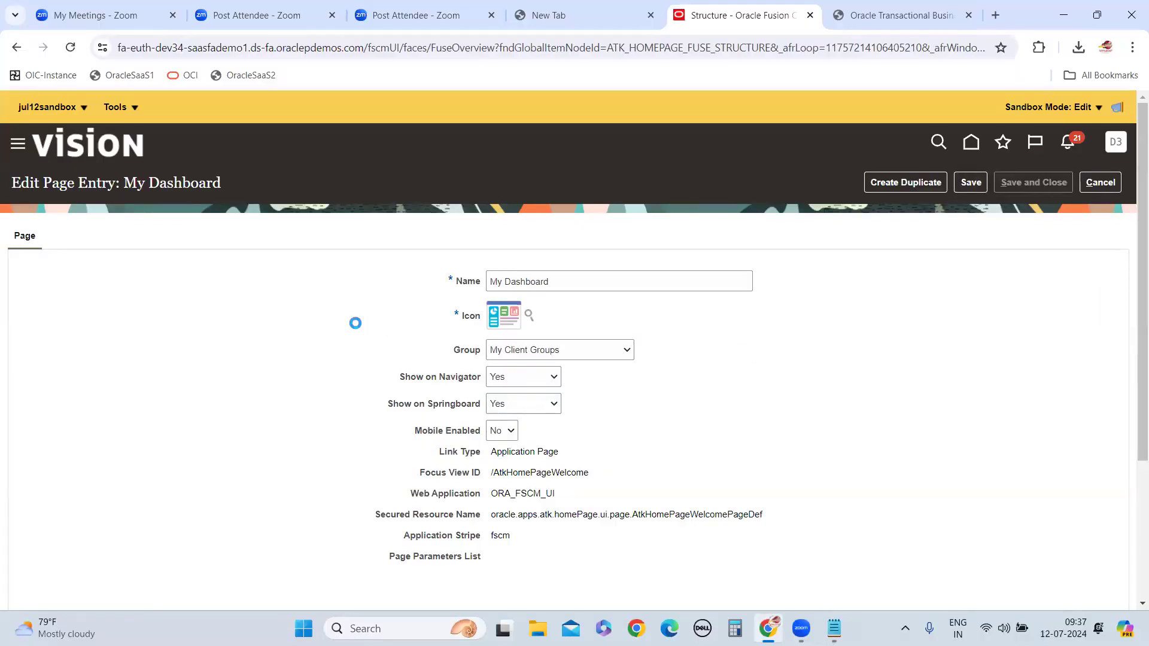
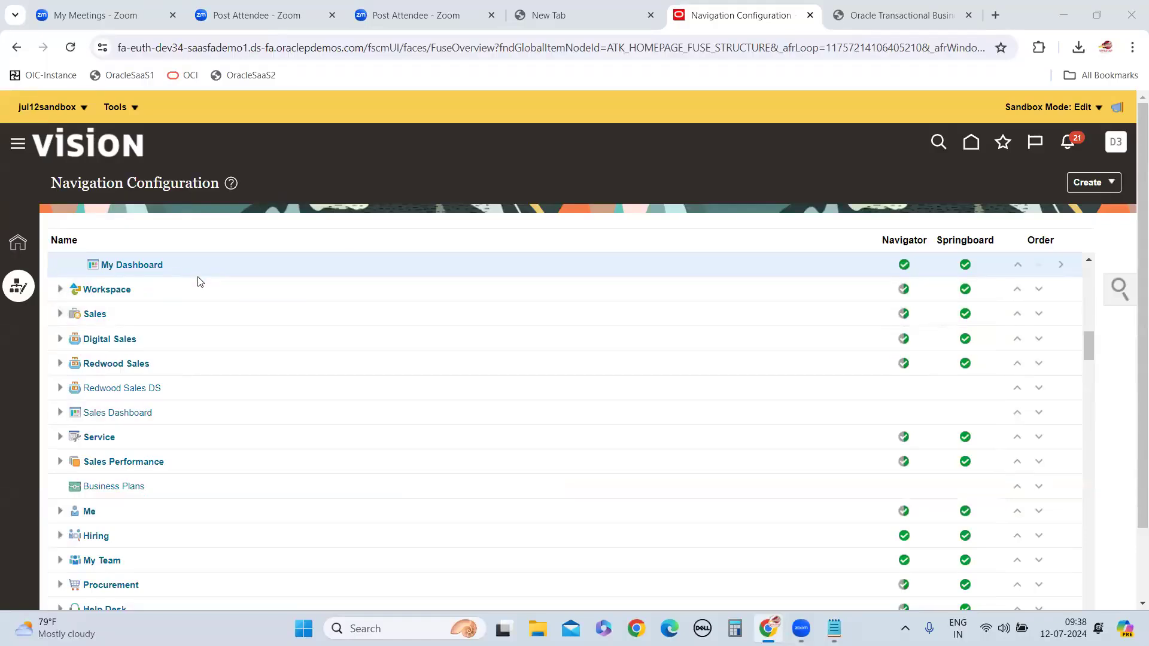
# Reopen the sandbox's Structure tool, search the navigation configuration for "My Dash" and open the My Dashboard page entry
pyautogui.click(134, 109)
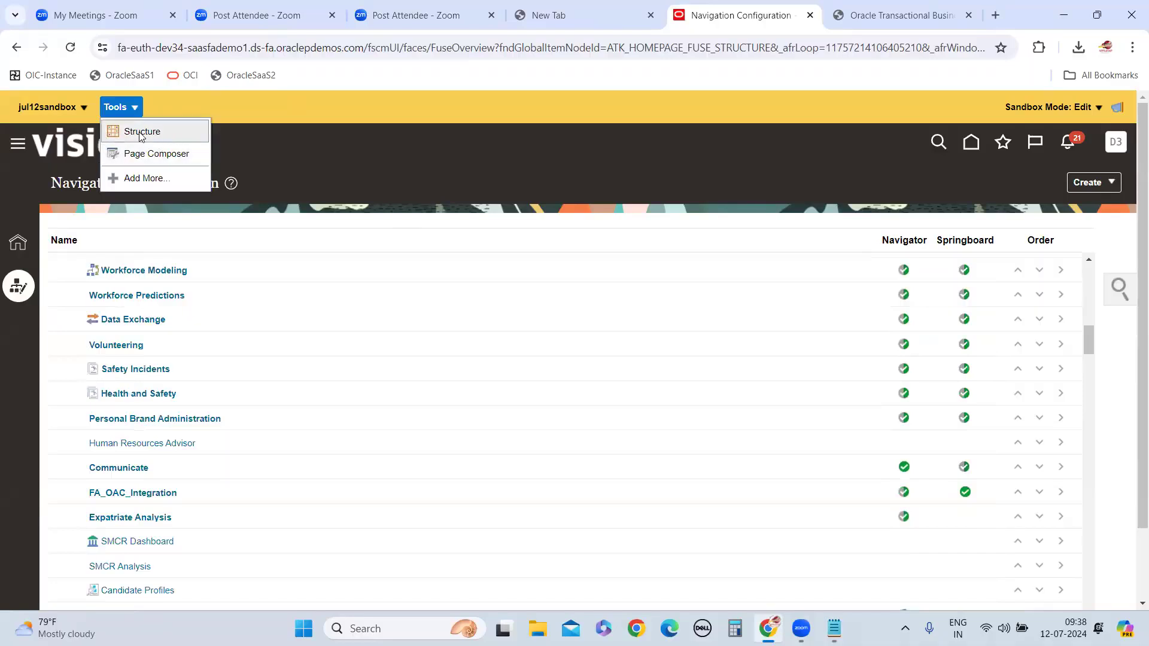
pyautogui.click(168, 143)
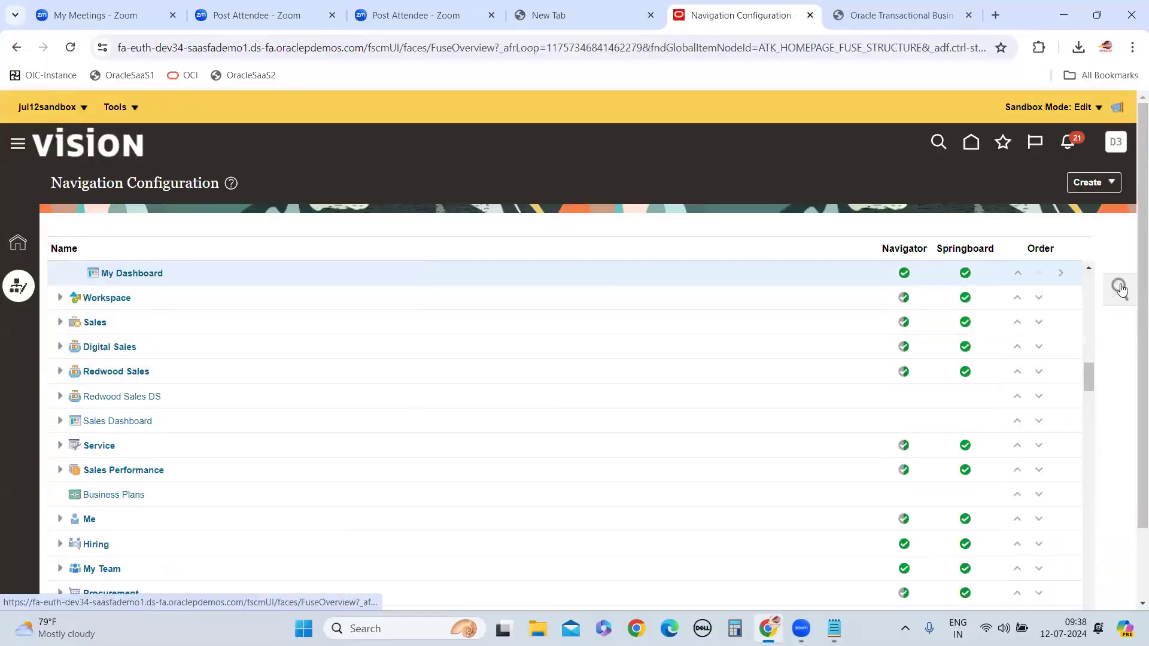
pyautogui.click(1121, 289)
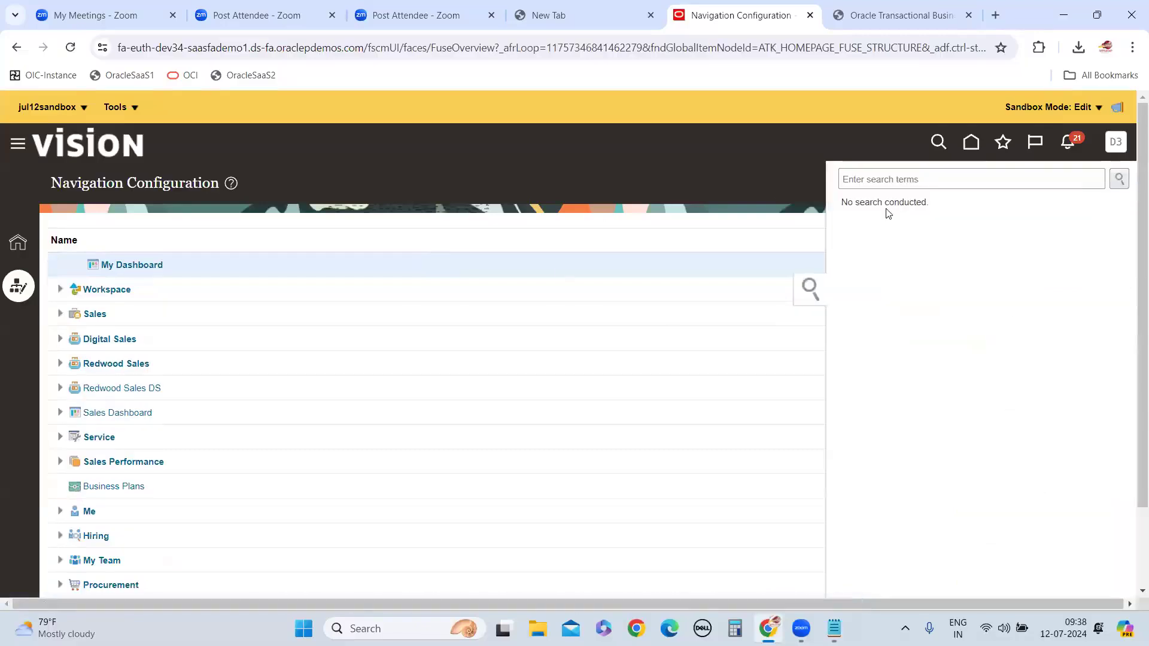
pyautogui.click(865, 178)
pyautogui.write('M')
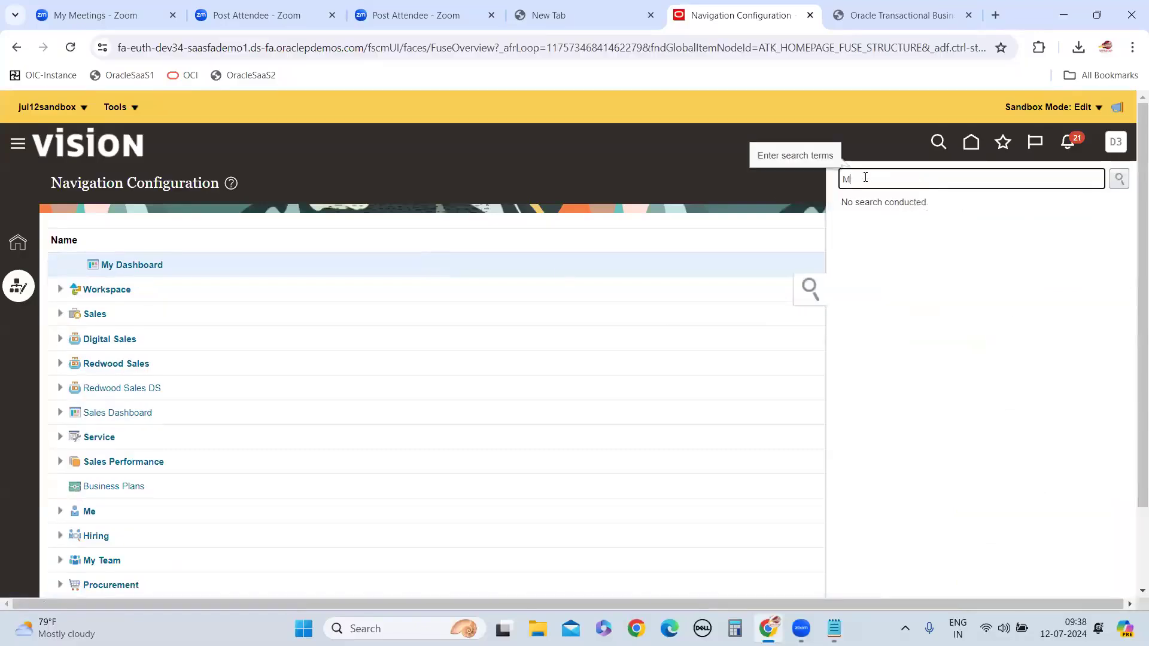
pyautogui.write('y Dash')
pyautogui.press('Return')
pyautogui.click(887, 242)
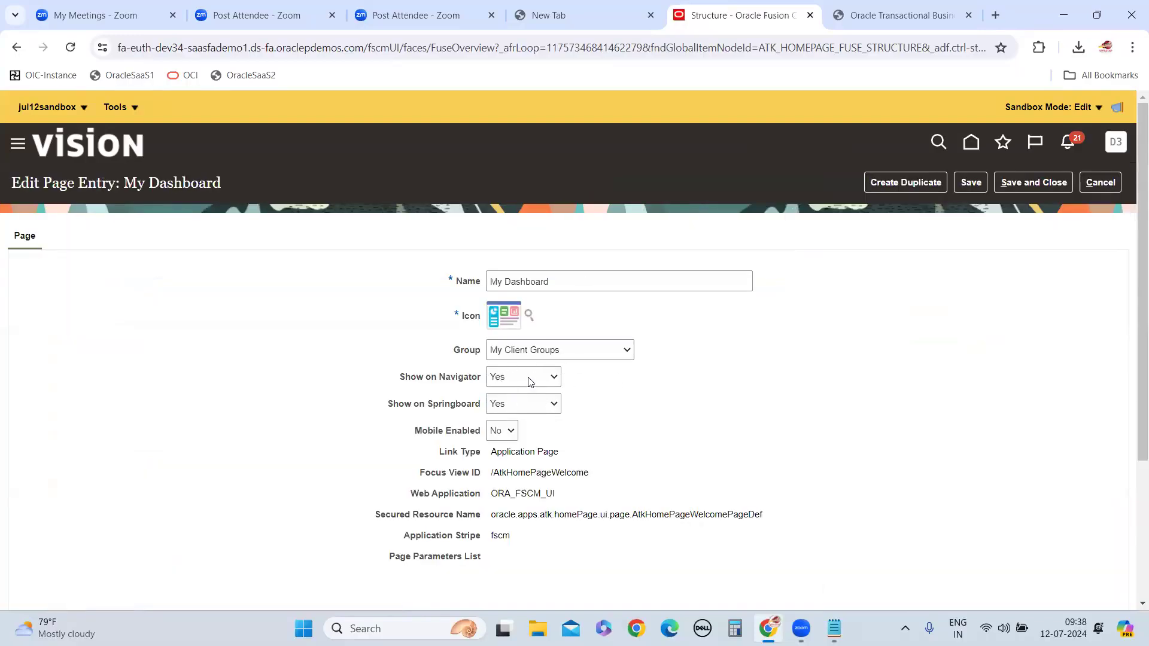
# Select Yes for Show on Navigator and Show on Springboard, save and close the entry, and recheck its saved settings
pyautogui.click(513, 380)
pyautogui.click(512, 395)
pyautogui.click(514, 404)
pyautogui.click(516, 422)
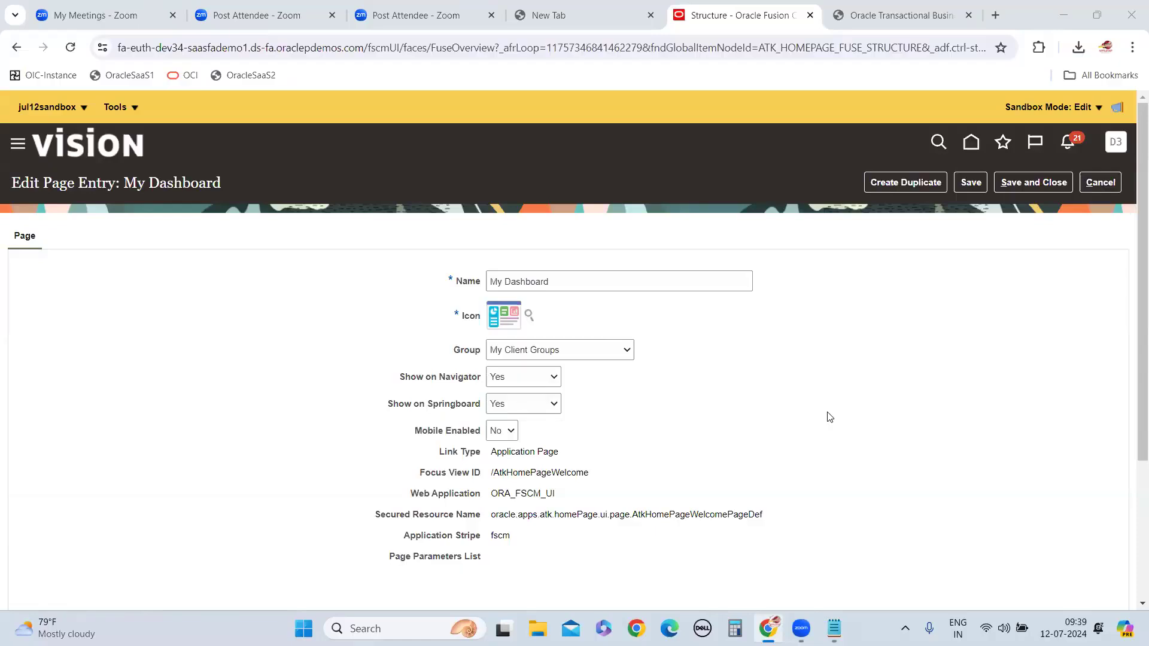
pyautogui.click(1034, 183)
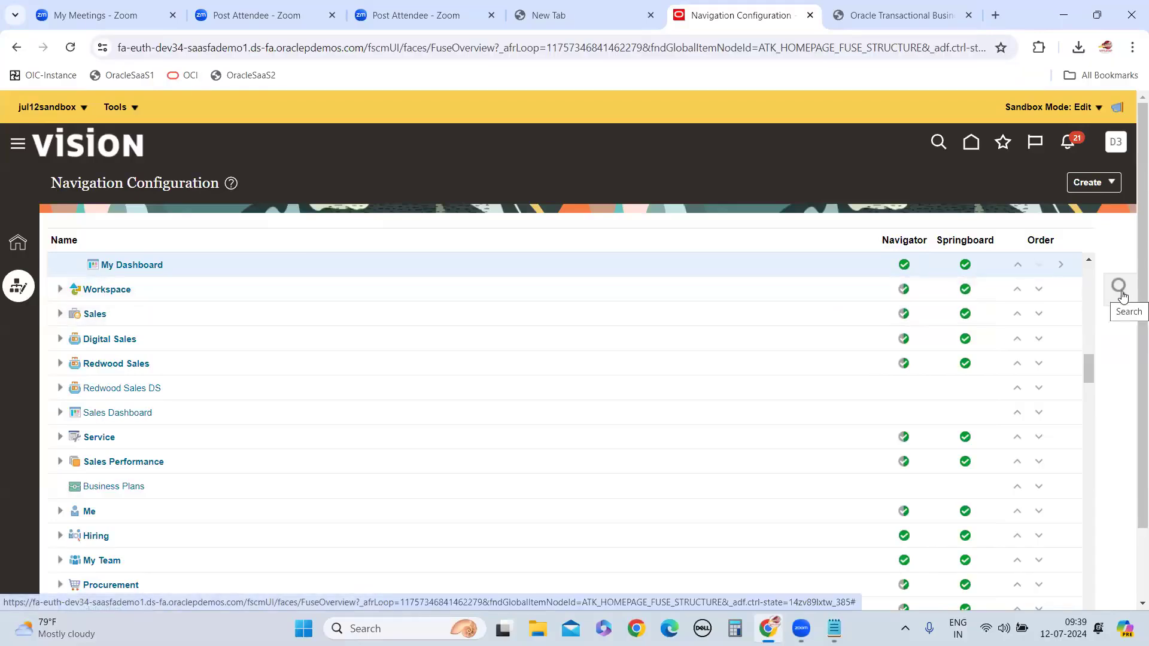
pyautogui.click(126, 266)
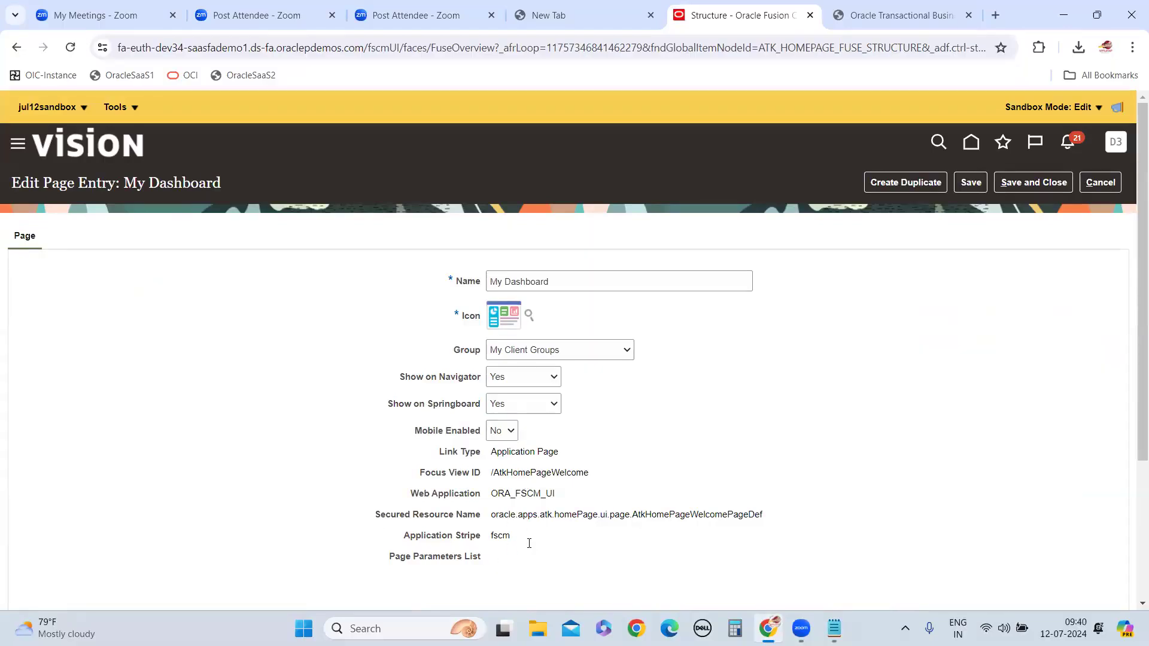
pyautogui.click(1044, 189)
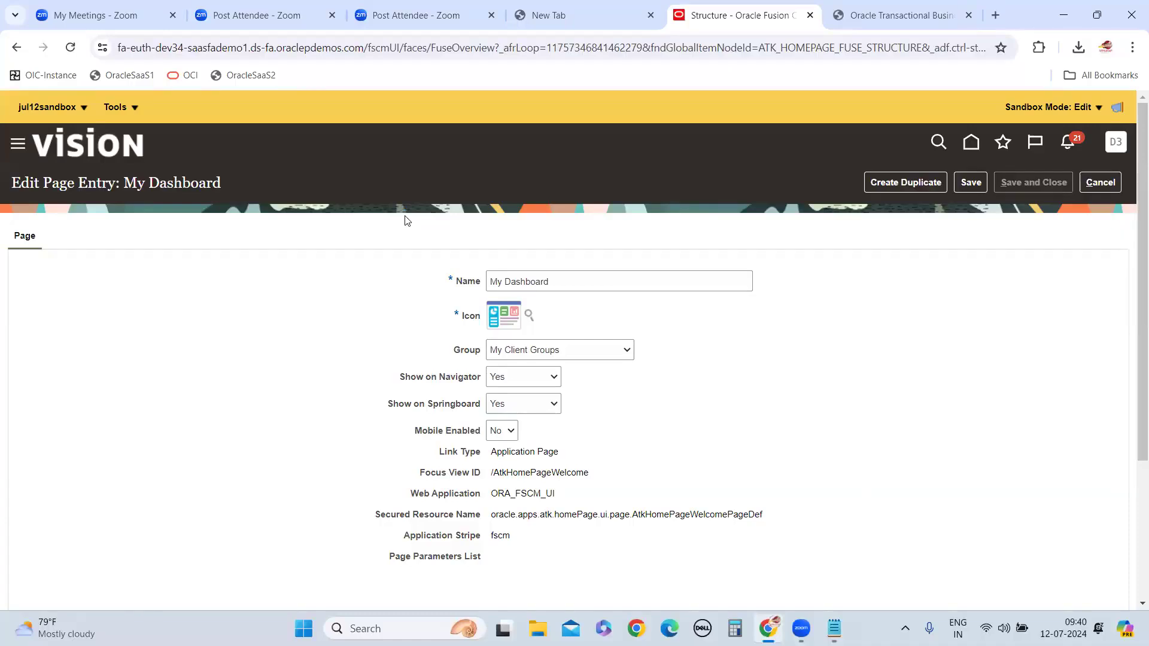
# Return to the home page, open My Dashboard under My Client Groups and look over its current content
pyautogui.click(971, 145)
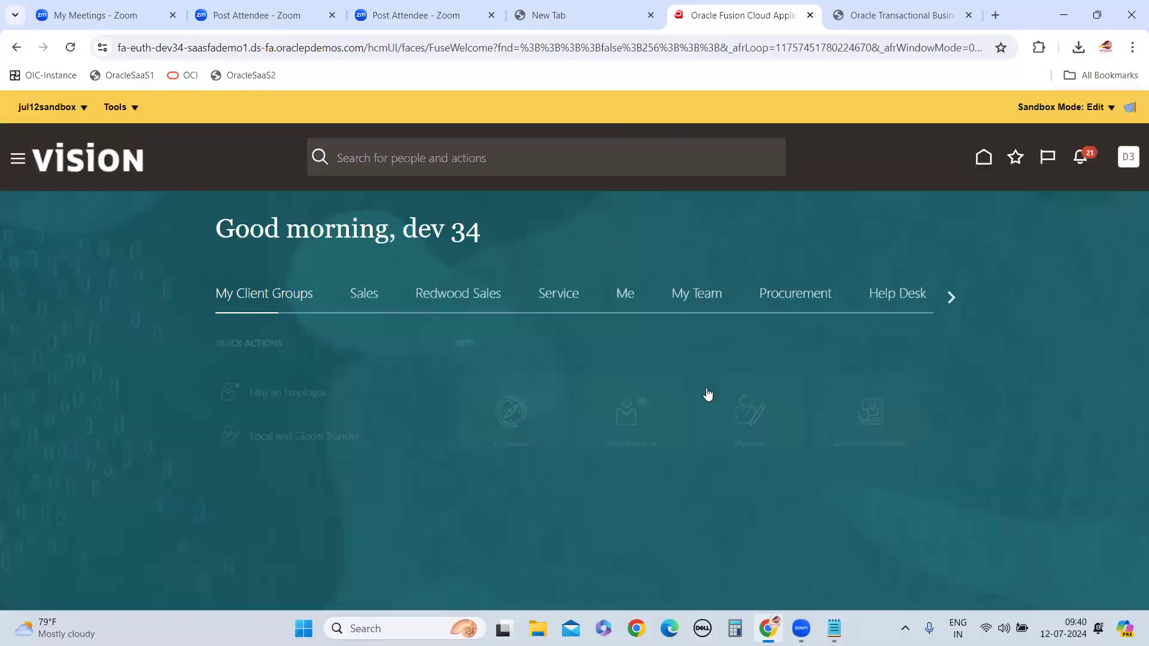
pyautogui.moveTo(114, 337); pyautogui.dragTo(111, 273)
pyautogui.click(1015, 341)
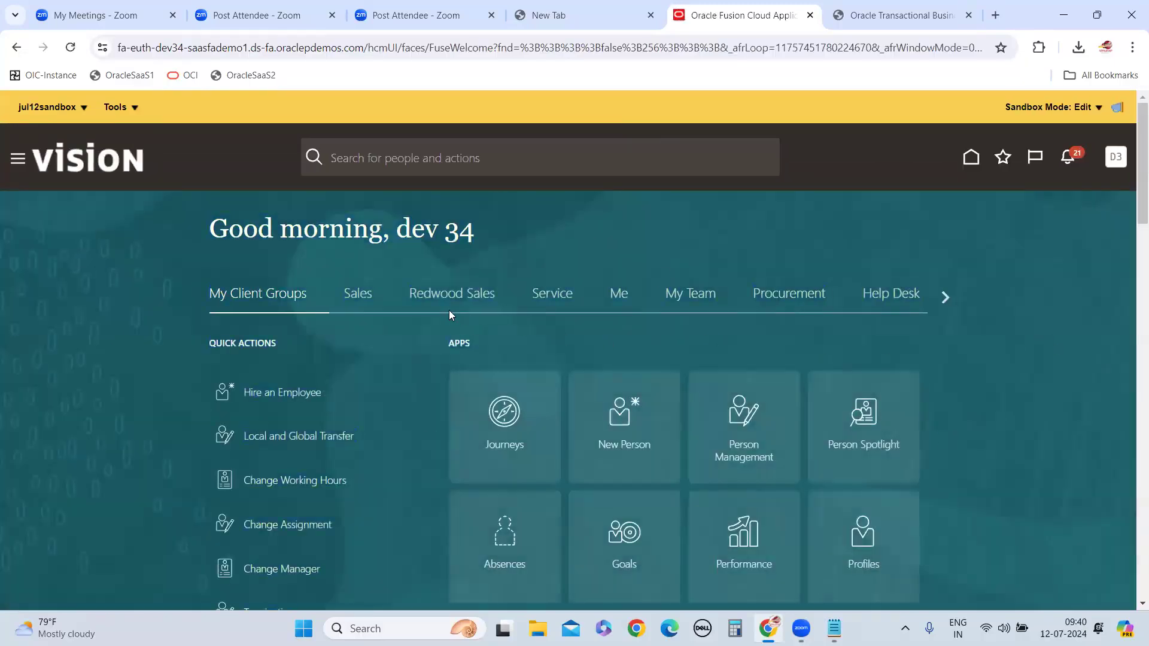
pyautogui.scroll(-12, 680, 366)
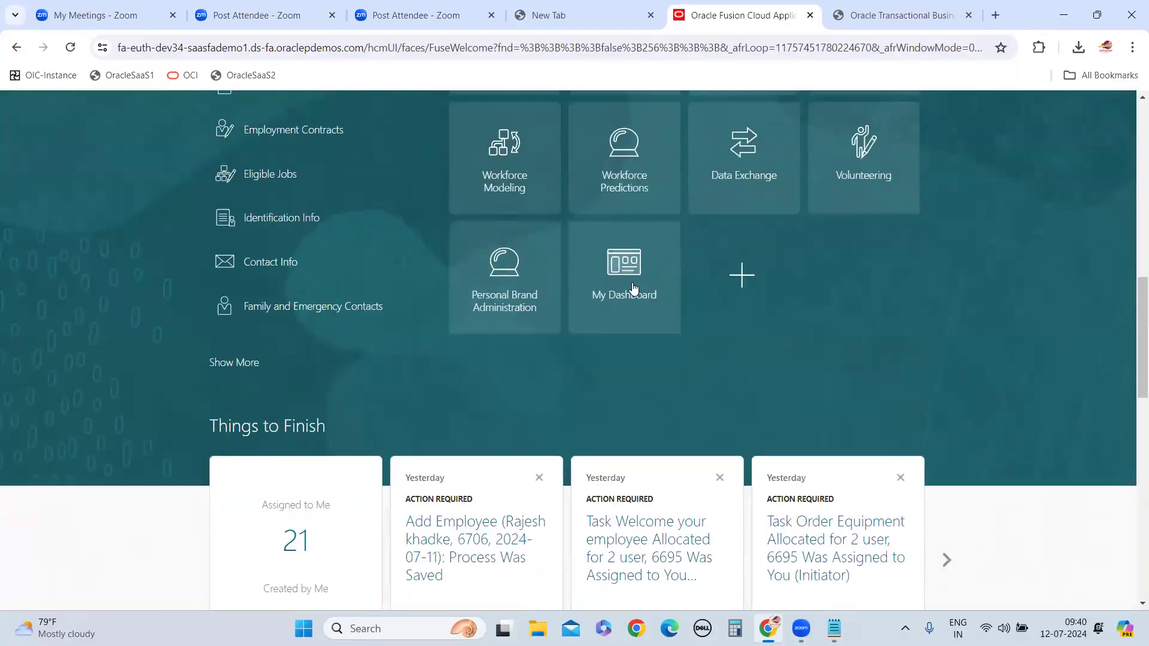
pyautogui.scroll(8, 646, 329)
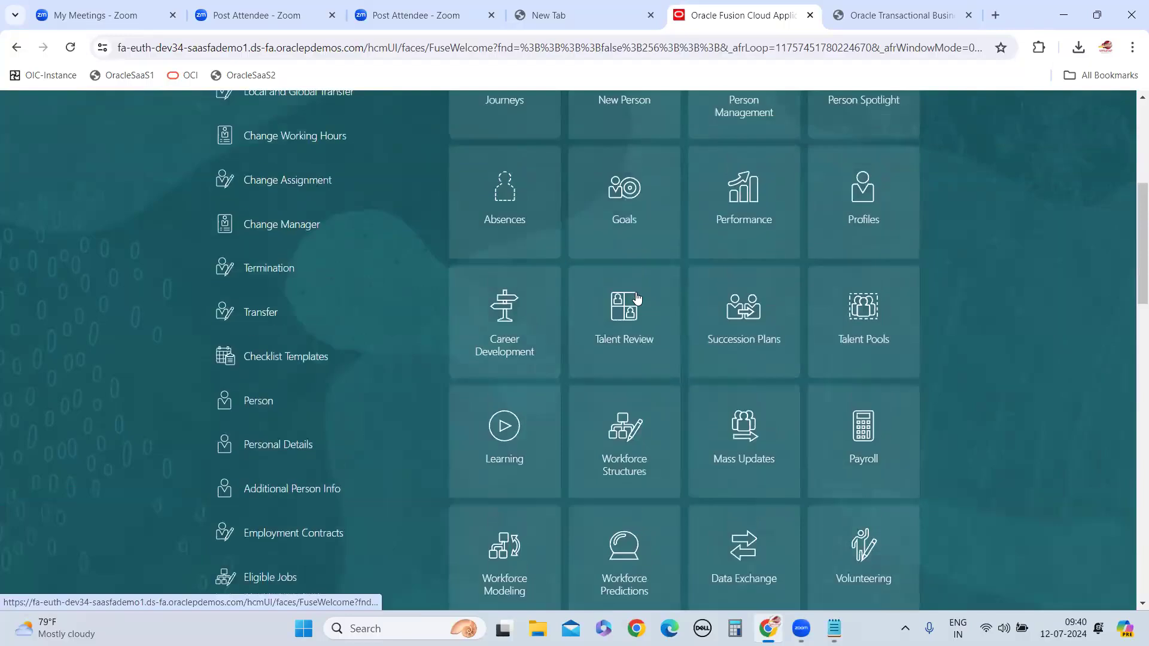
pyautogui.scroll(-6, 712, 390)
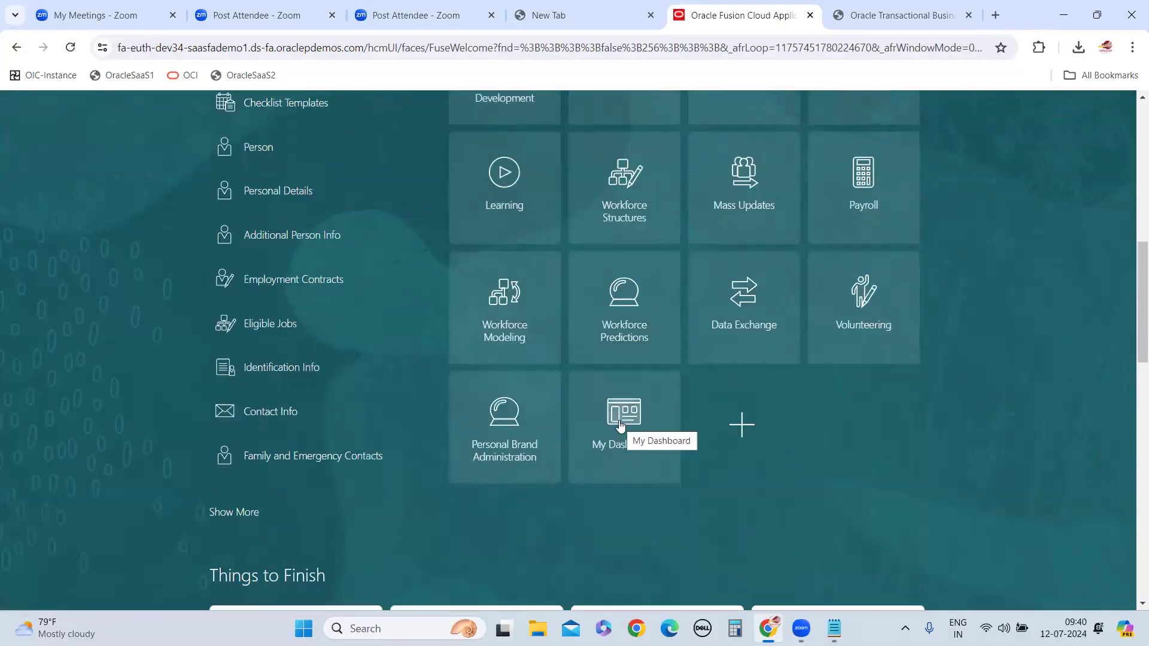
pyautogui.click(620, 426)
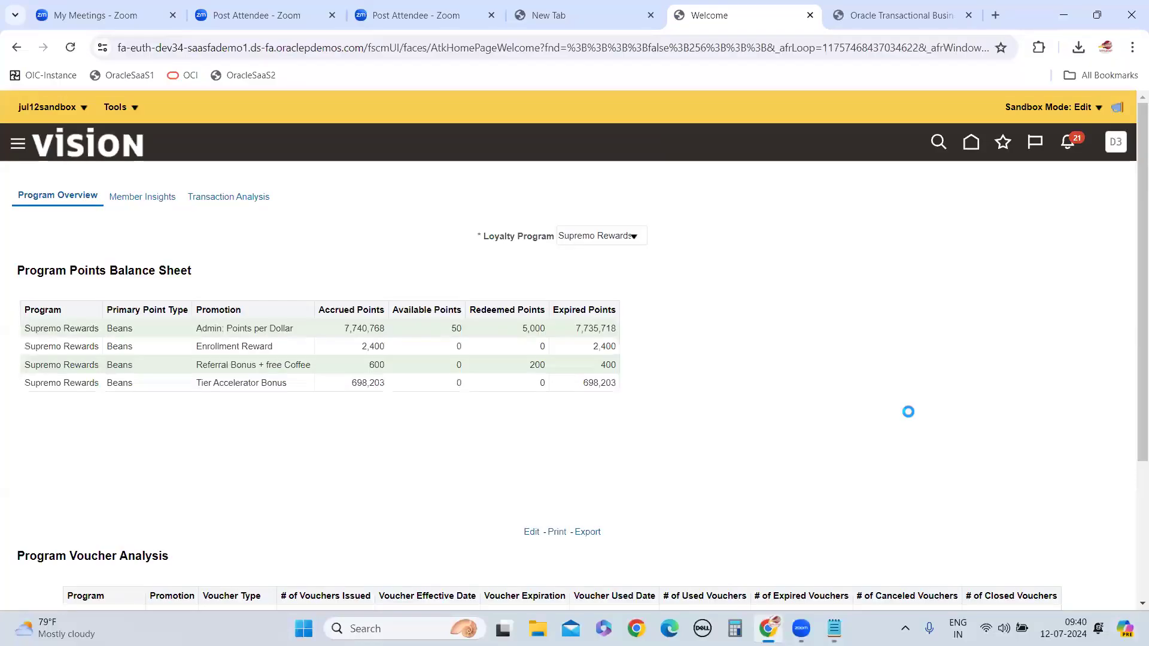
pyautogui.scroll(-2, 905, 407)
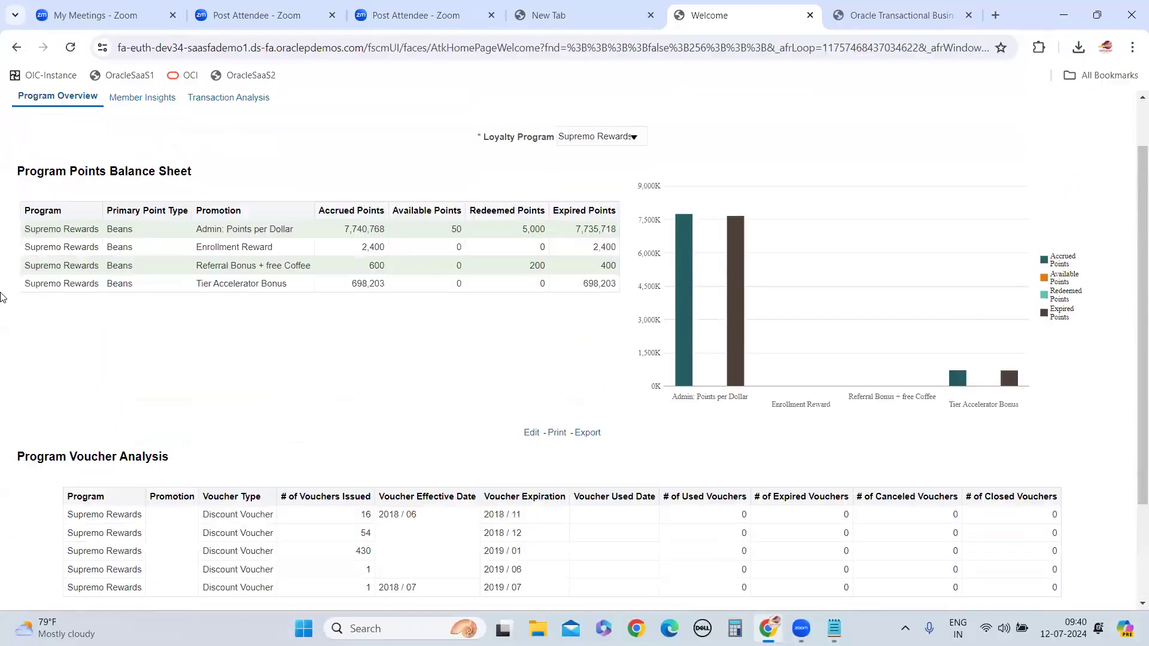
pyautogui.scroll(2, 2, 298)
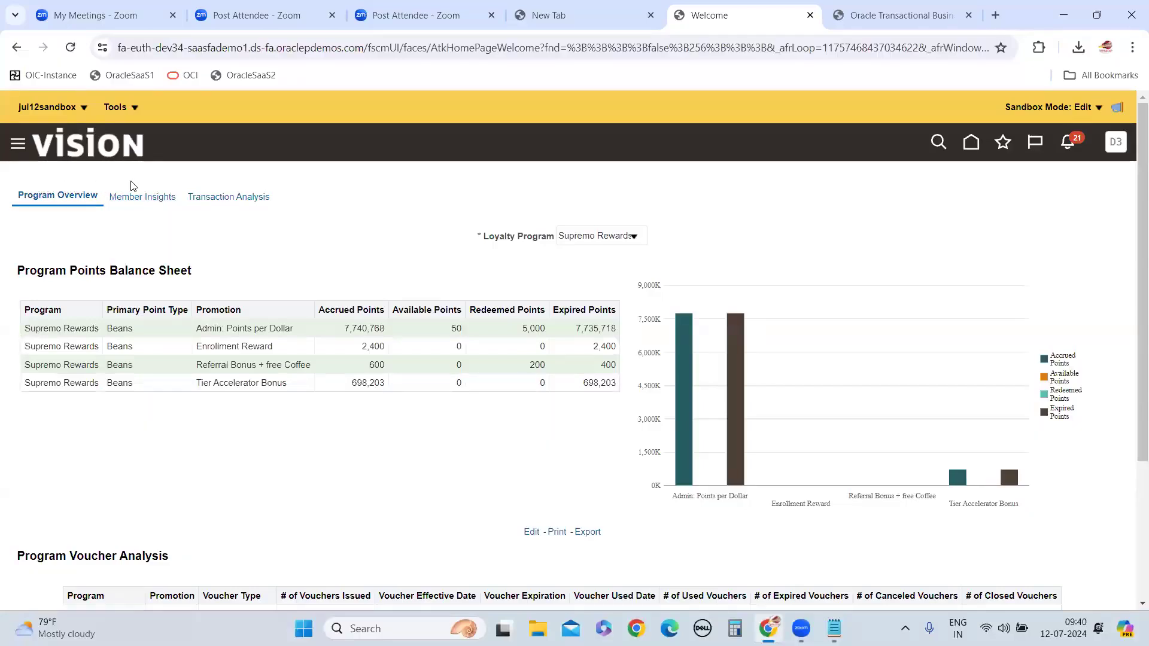
# Open the My Dashboard page for editing in Page Composer
pyautogui.click(135, 109)
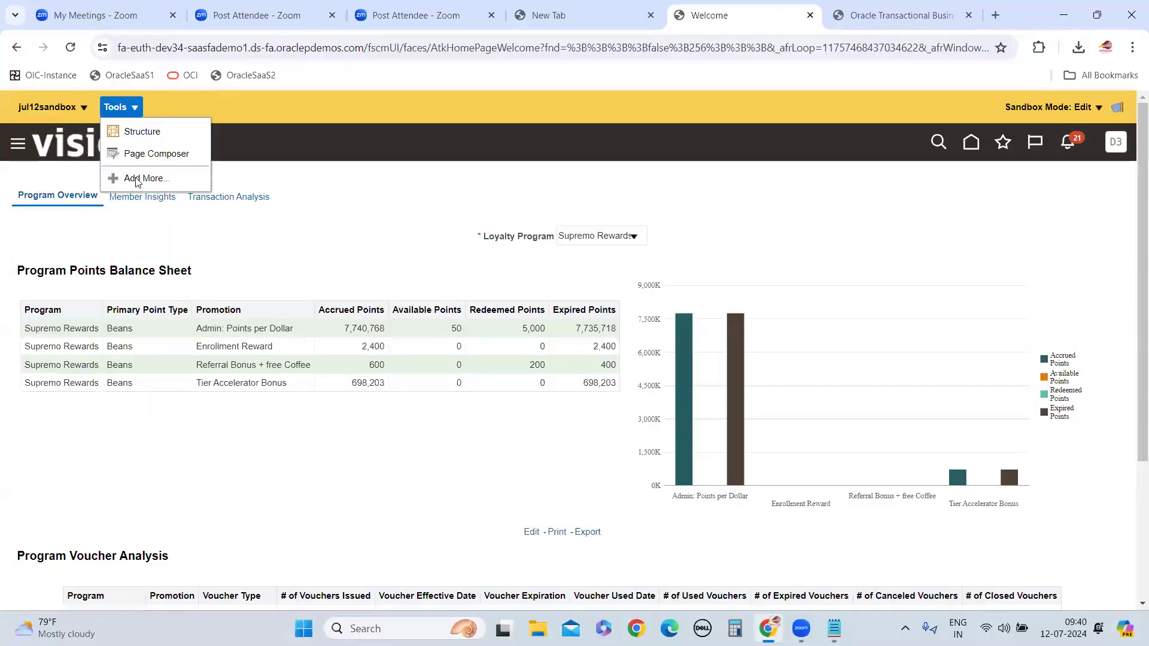
pyautogui.click(157, 154)
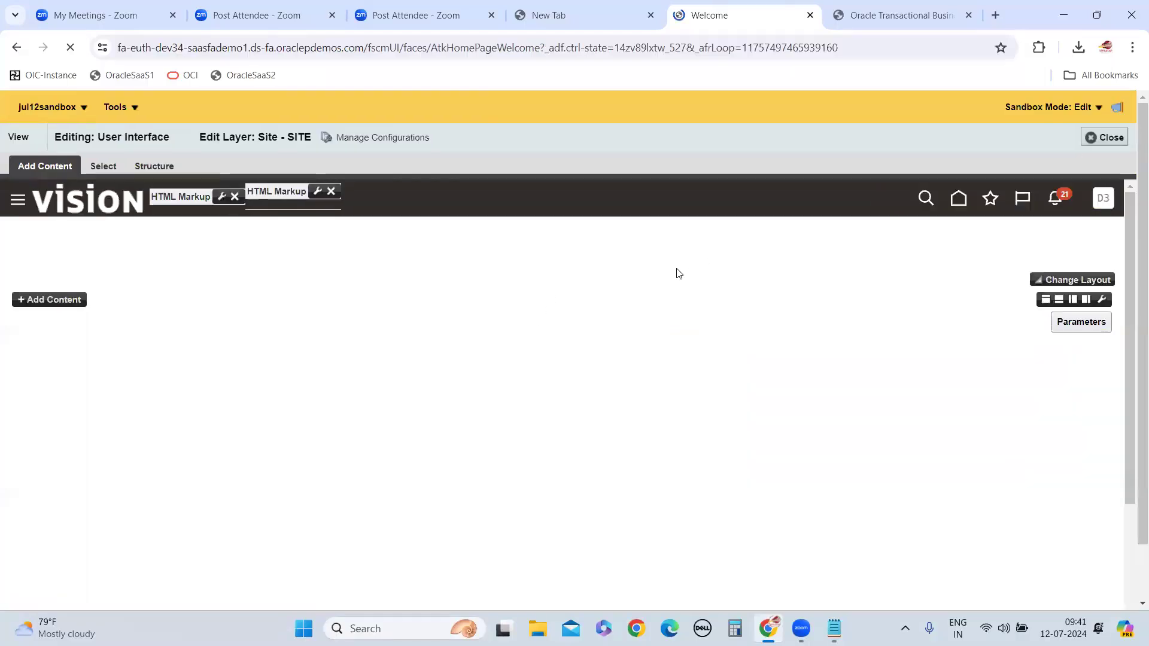
pyautogui.scroll(-2, 1133, 233)
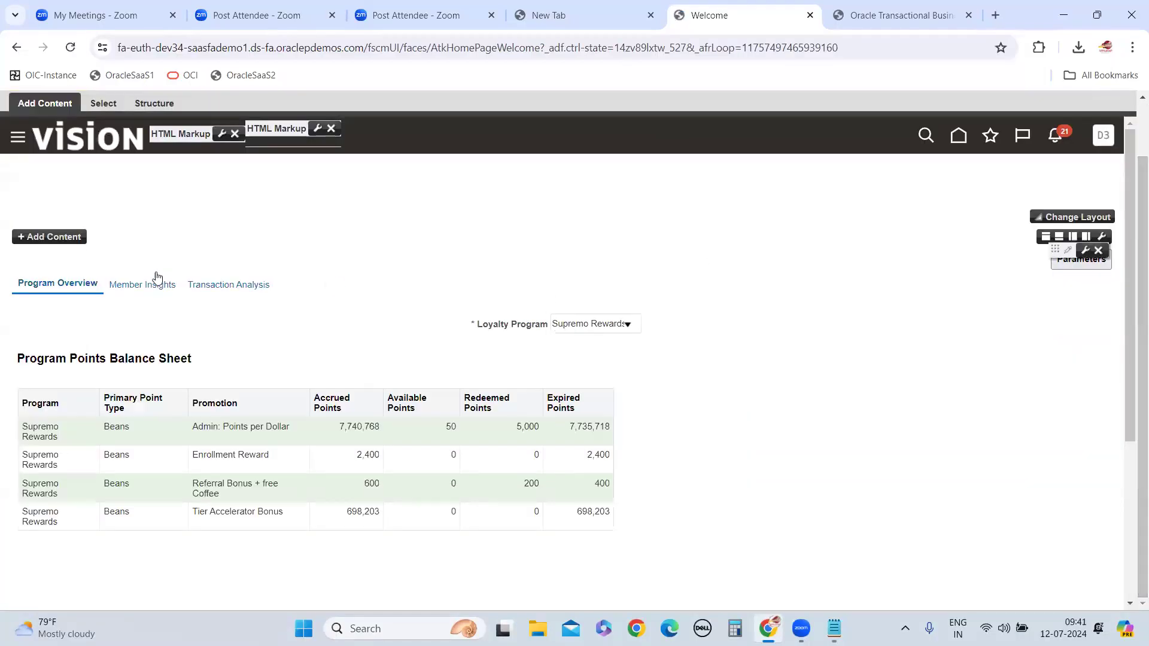
pyautogui.scroll(2, 282, 377)
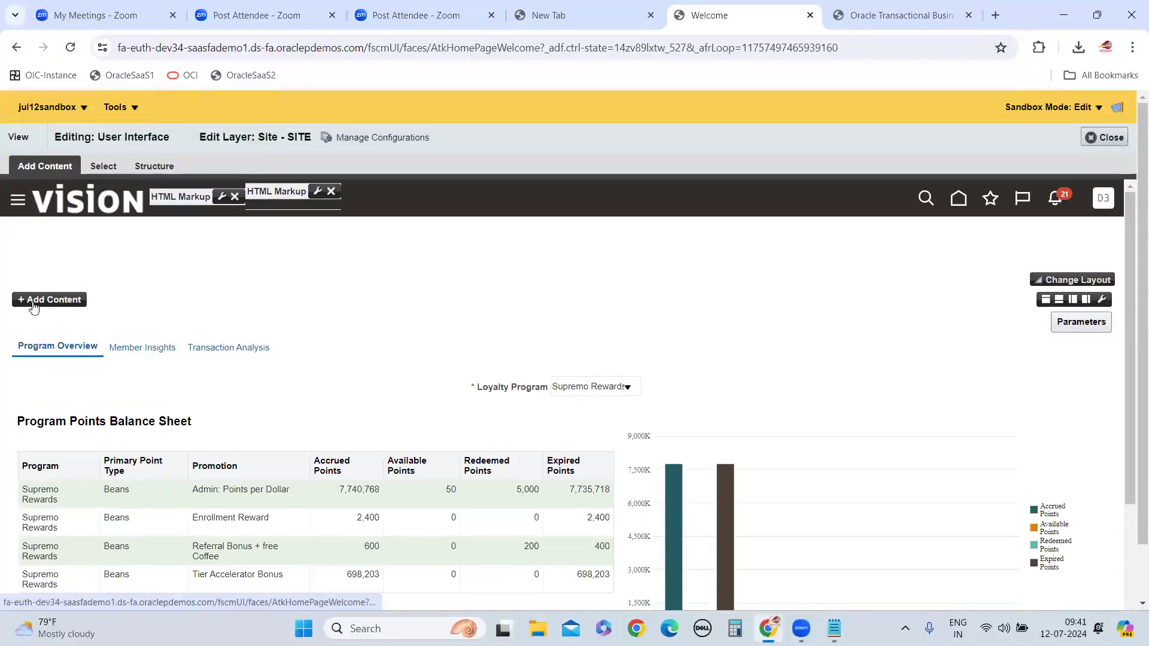
pyautogui.click(127, 107)
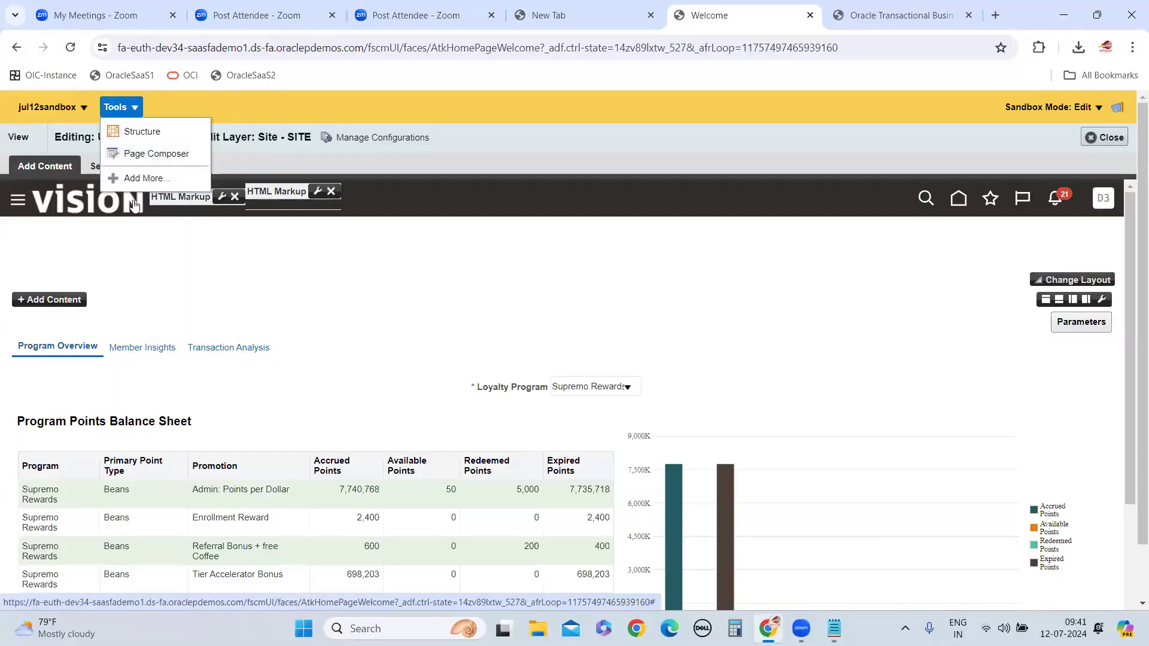
pyautogui.click(106, 266)
# Add AbsencesDashBoard to the page from the Reports and Analytics content, under BIPresentationServer, Shared Folders, HCMDashBoard, OTBI_JULY24
pyautogui.click(52, 299)
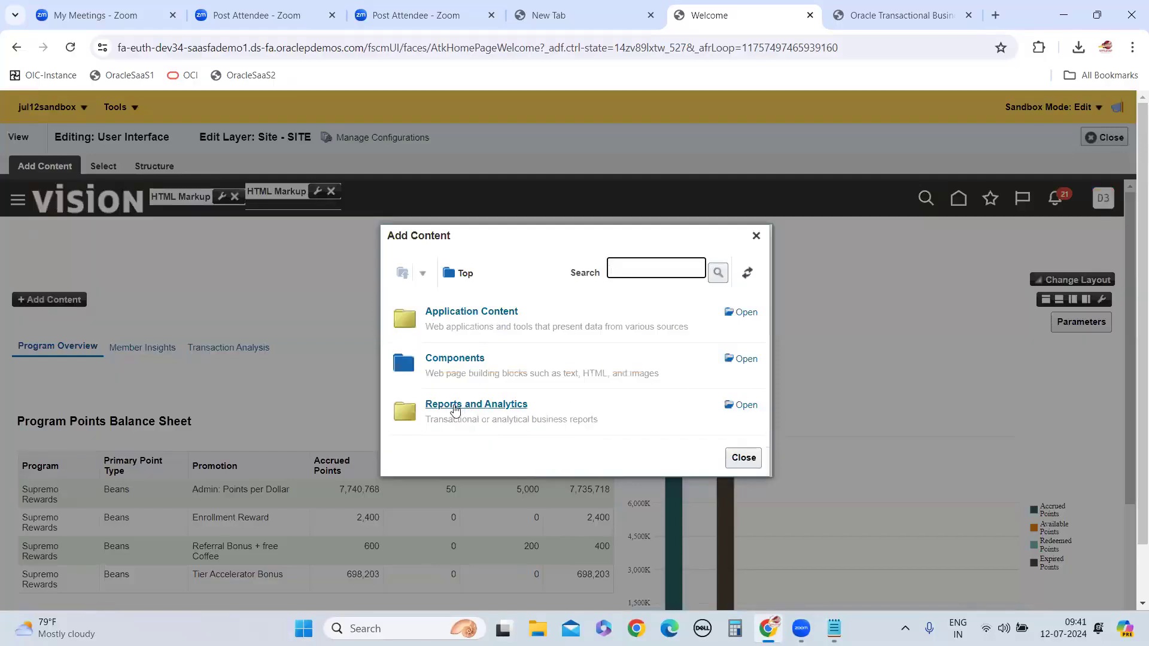
pyautogui.click(746, 406)
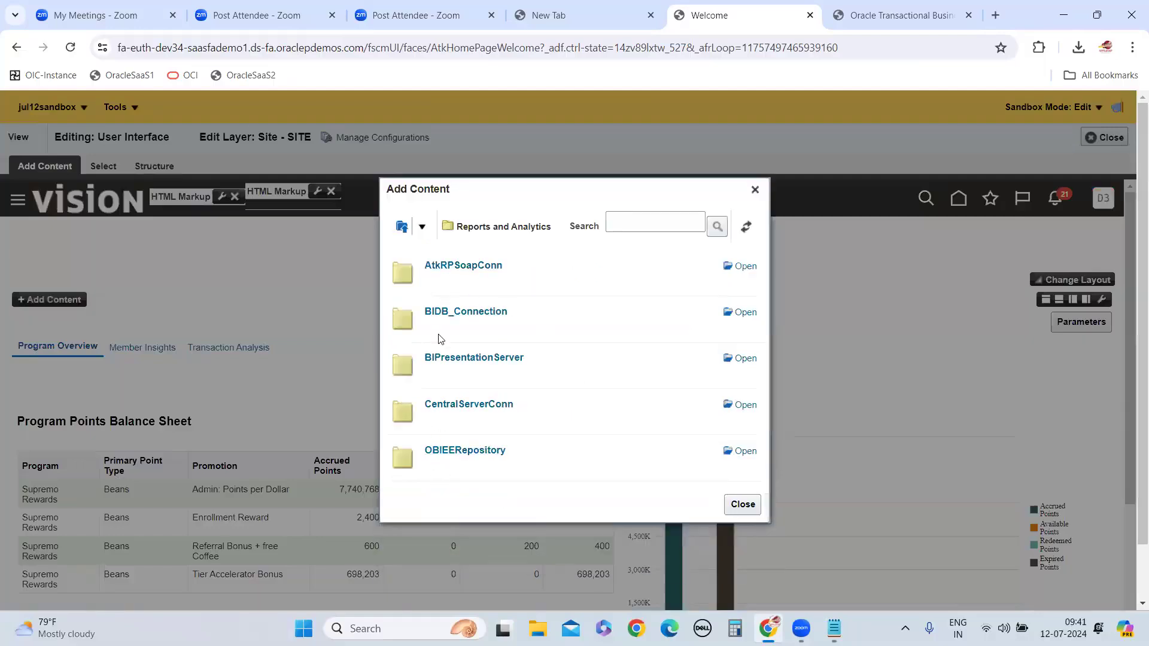
pyautogui.click(737, 362)
pyautogui.click(742, 383)
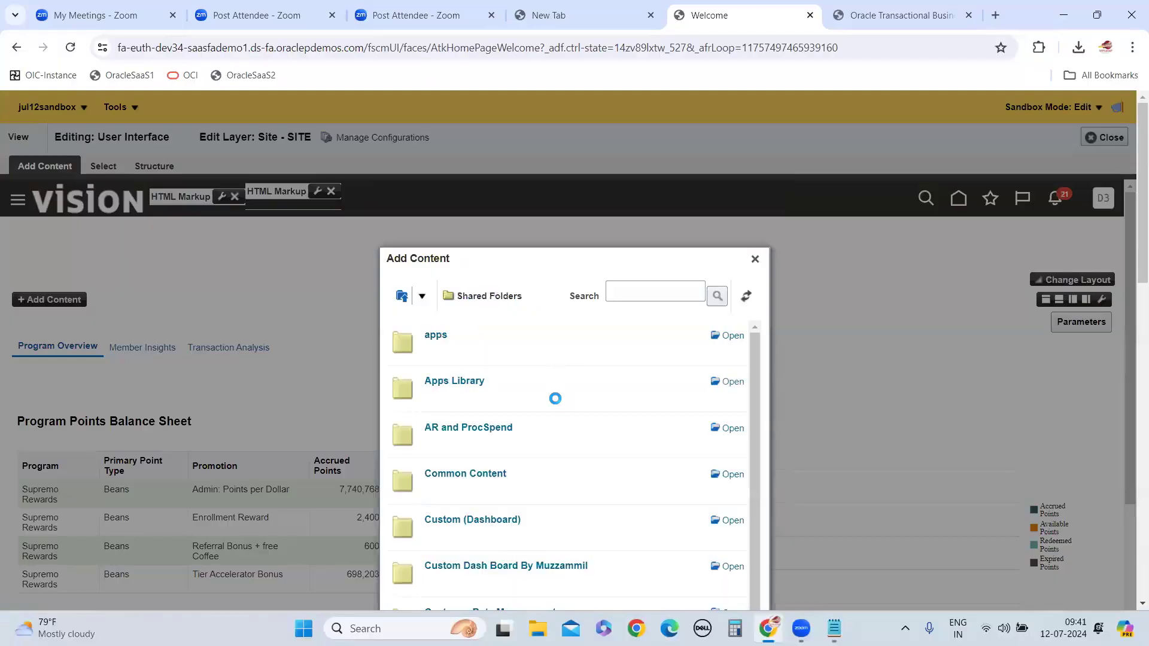
pyautogui.scroll(-4, 605, 457)
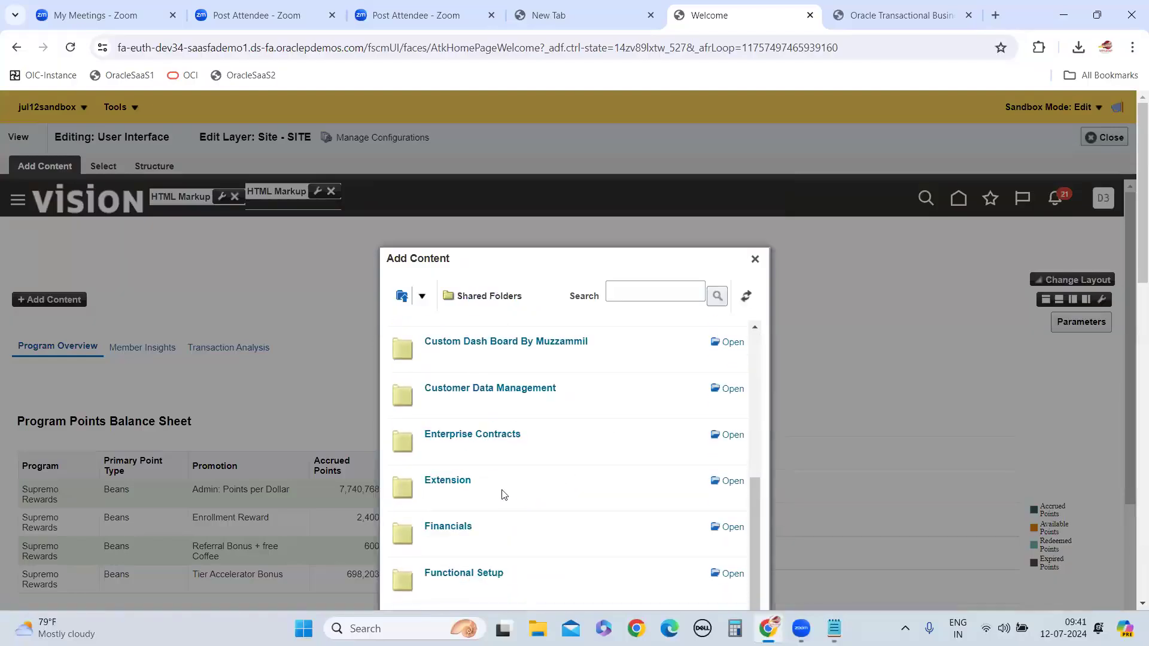
pyautogui.scroll(-3, 503, 495)
pyautogui.click(468, 399)
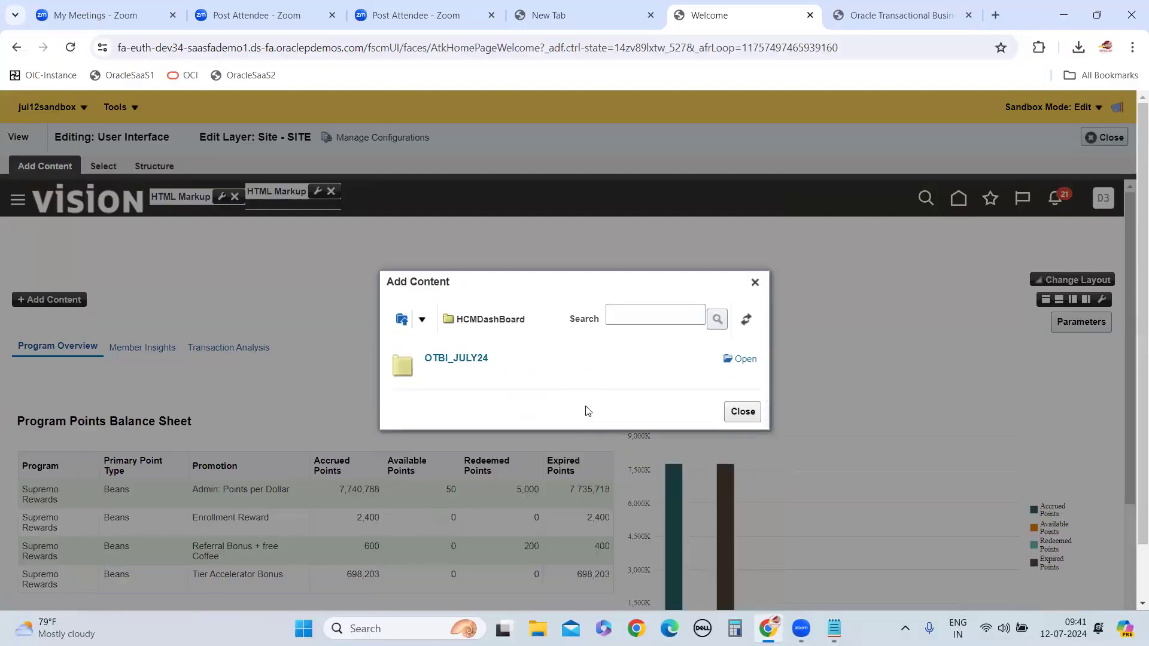
pyautogui.click(746, 361)
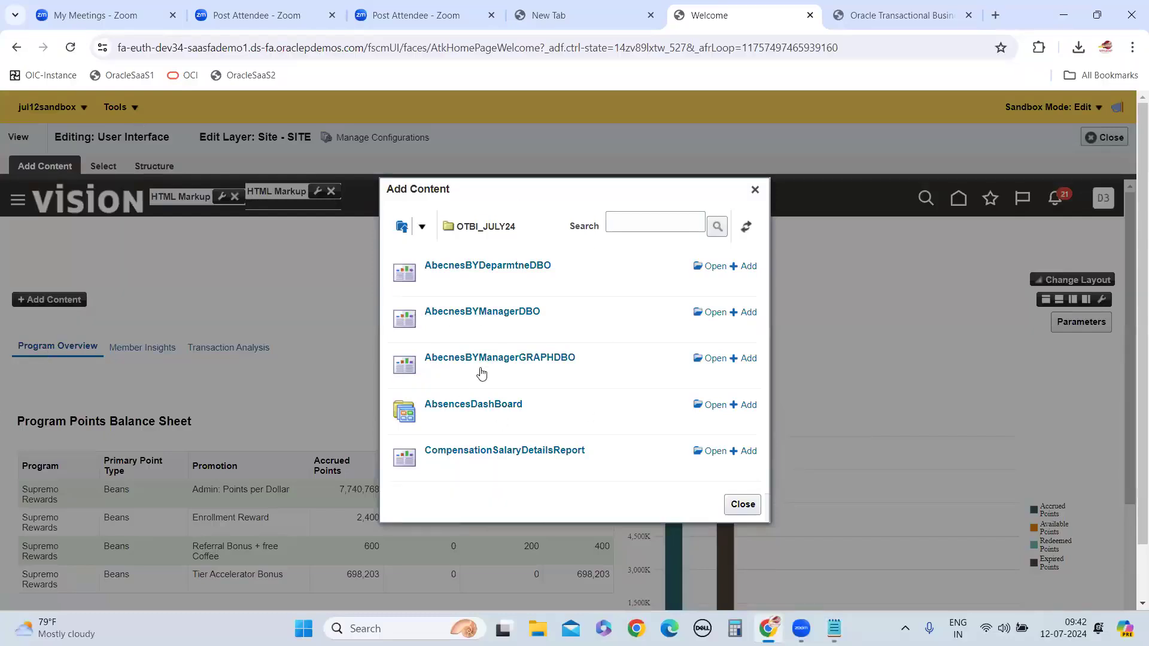
pyautogui.click(746, 407)
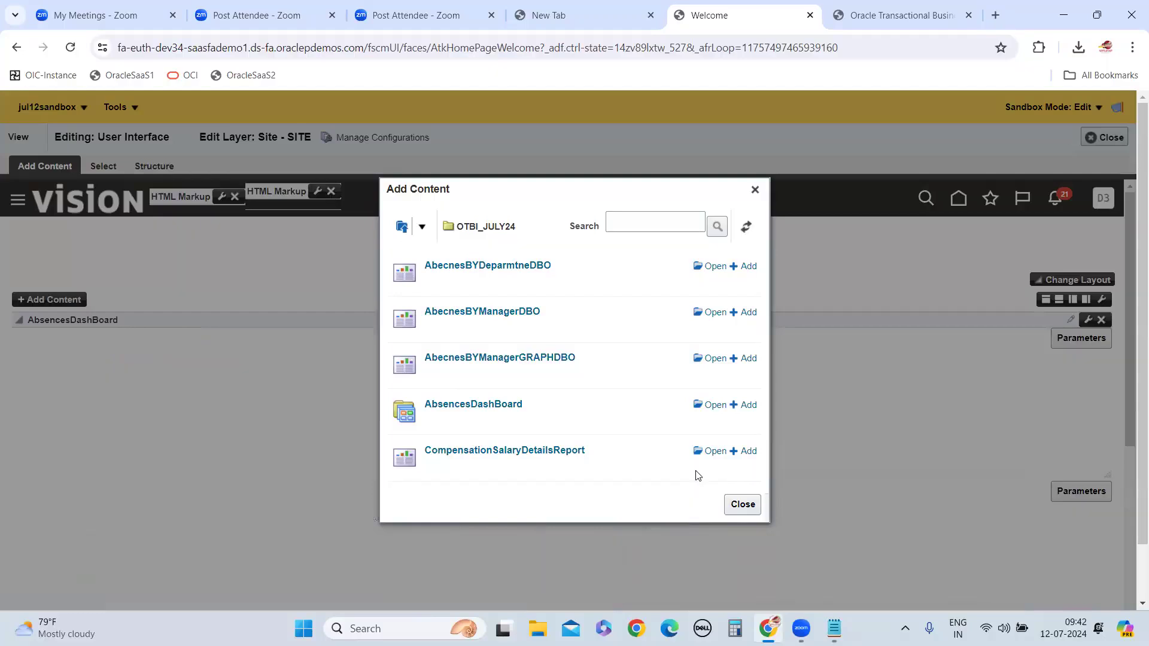
pyautogui.click(741, 505)
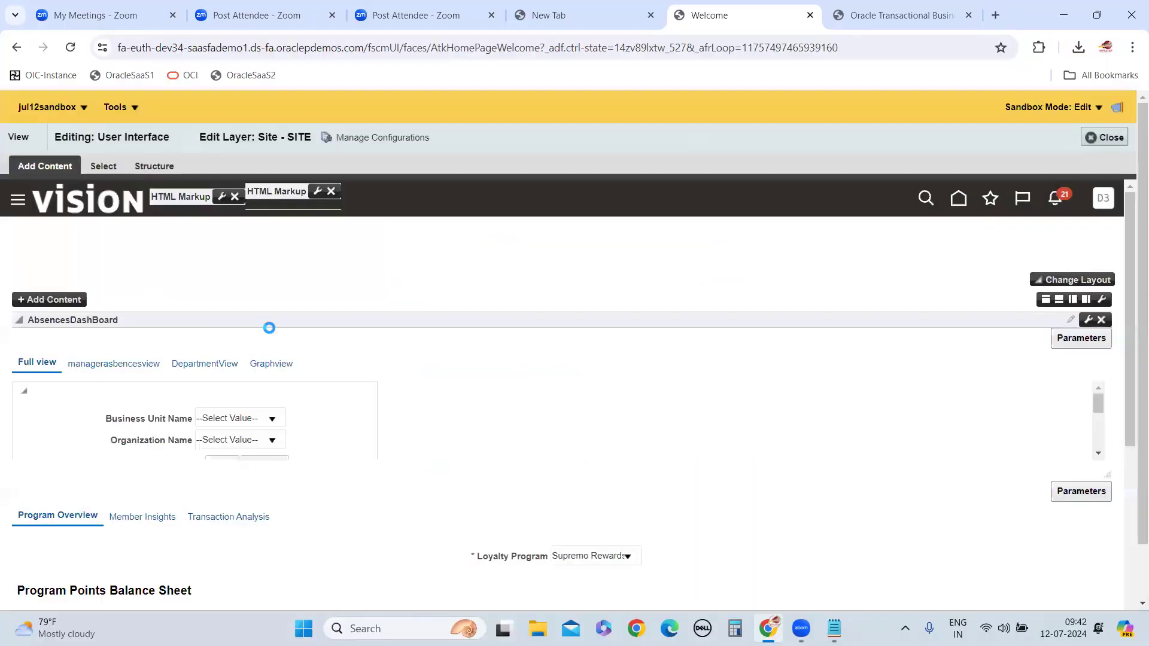
# Enlarge the height of the AbsencesDashBoard region so its tables and graph fit, and review the resized content
pyautogui.moveTo(1109, 478); pyautogui.dragTo(1109, 586)
pyautogui.moveTo(1142, 300); pyautogui.dragTo(1142, 356)
pyautogui.scroll(-3, 1114, 457)
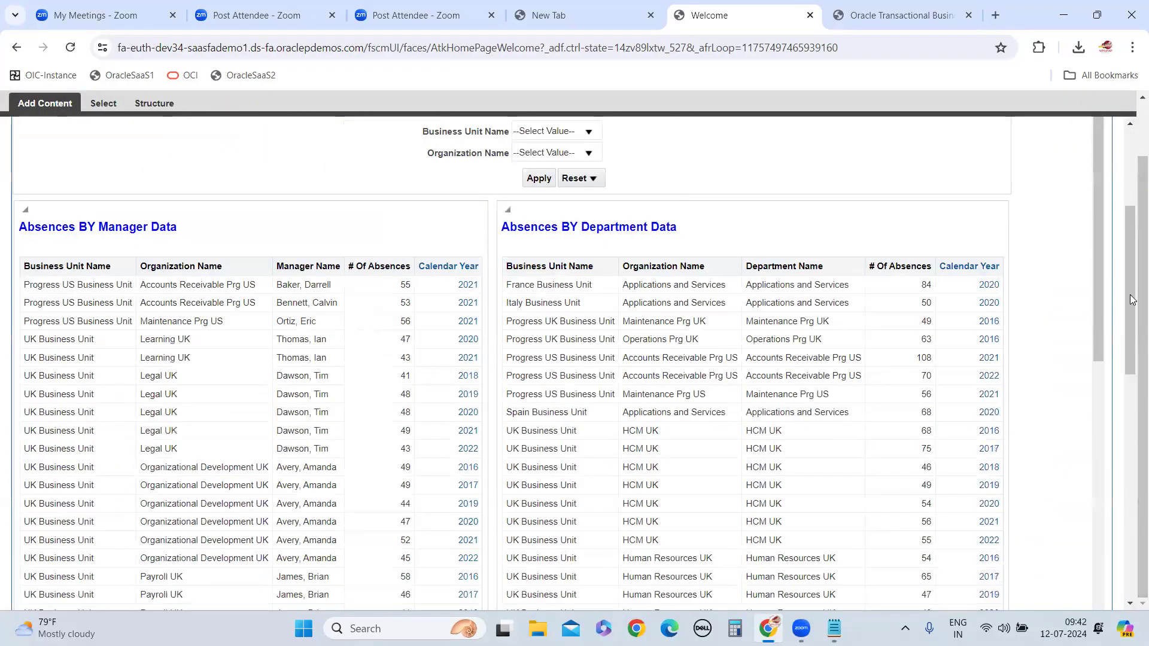
pyautogui.scroll(-8, 1113, 293)
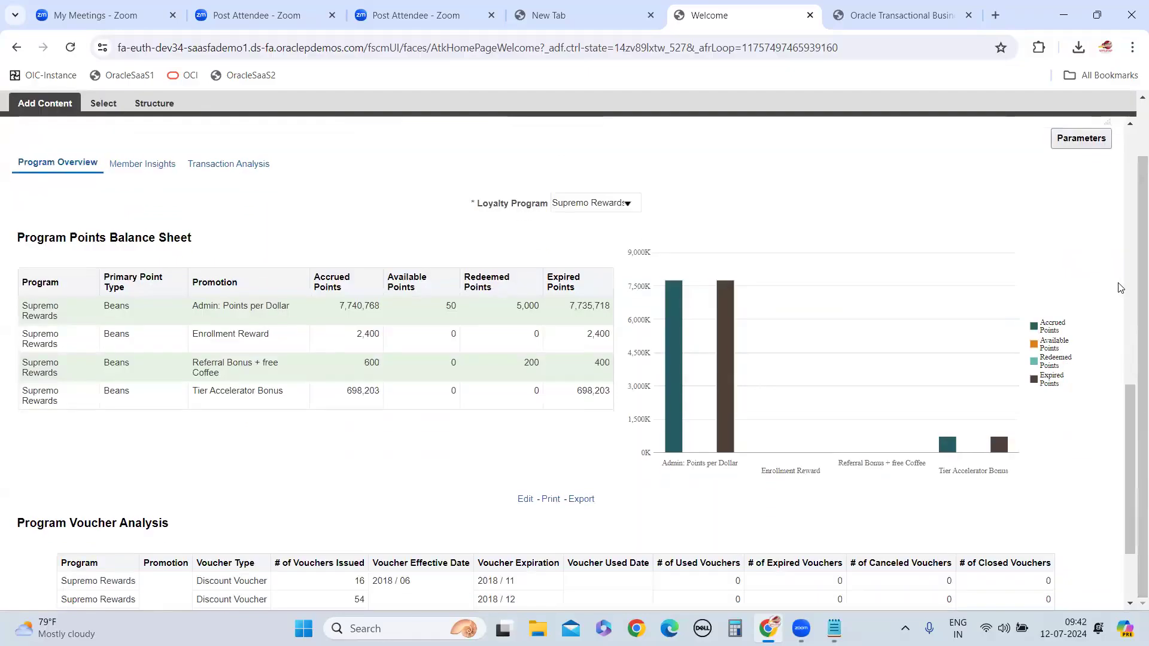
pyautogui.scroll(8, 1121, 288)
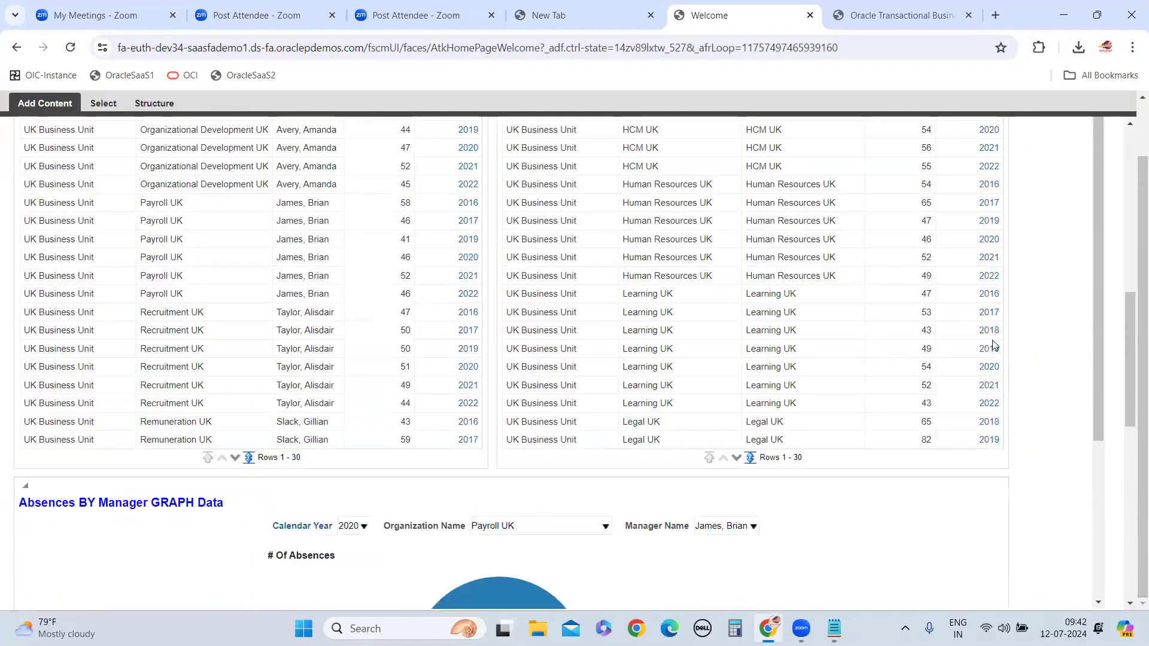
pyautogui.scroll(-3, 1133, 269)
pyautogui.scroll(-5, 1134, 367)
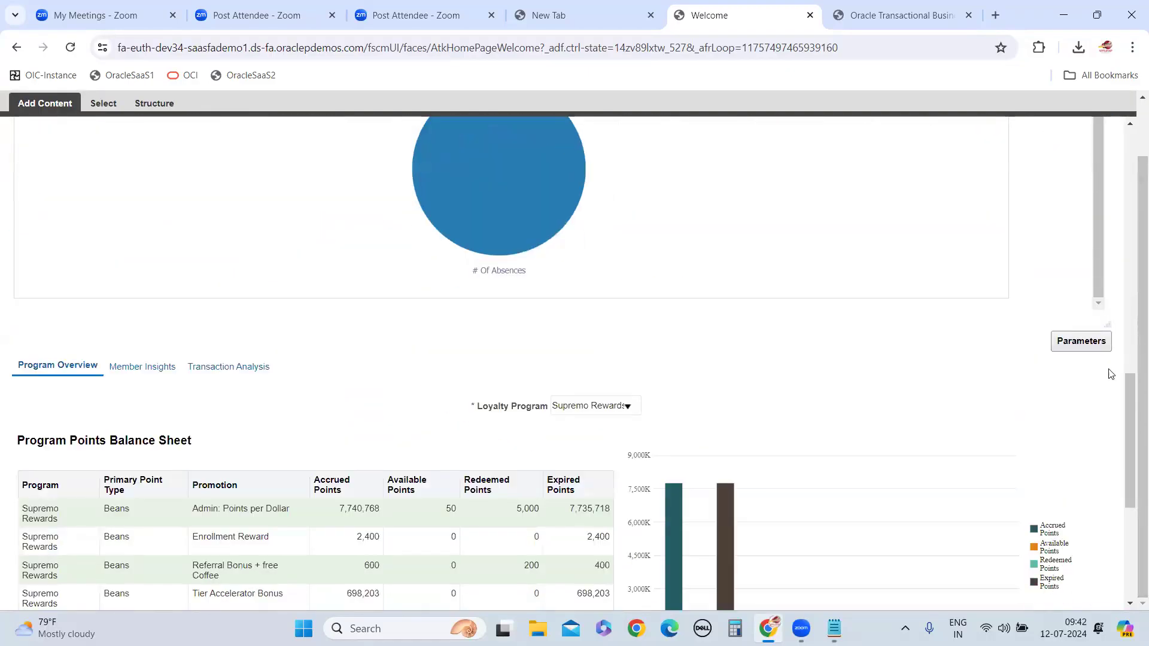
pyautogui.scroll(4, 1108, 372)
pyautogui.scroll(-5, 1031, 423)
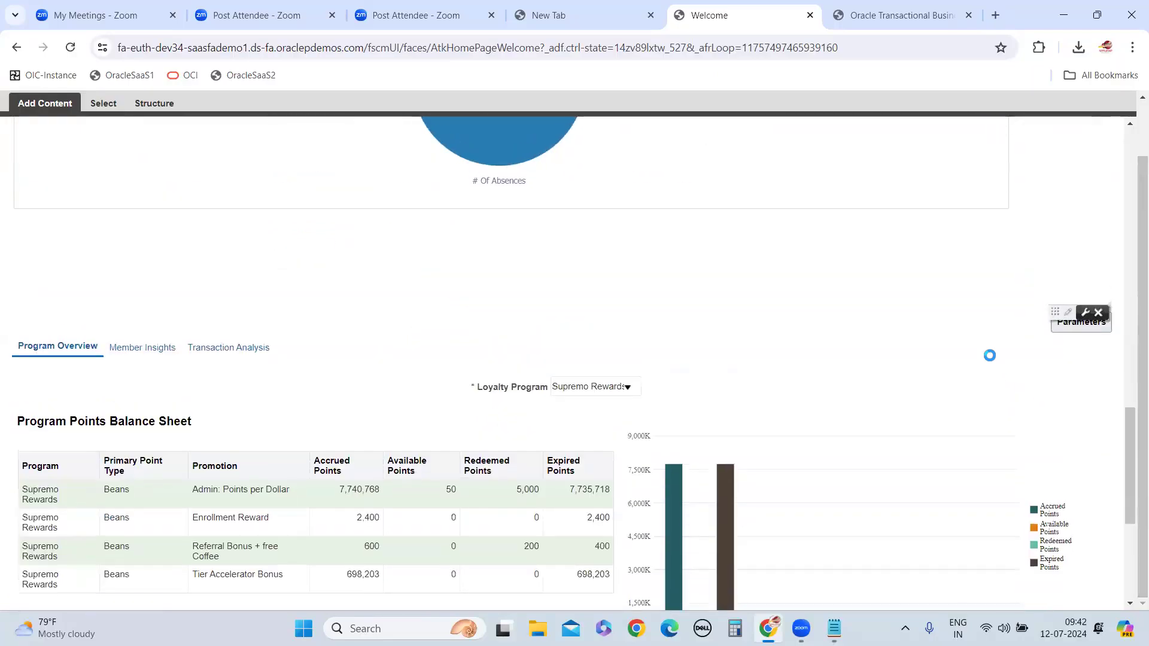
pyautogui.scroll(8, 988, 354)
pyautogui.scroll(10, 658, 255)
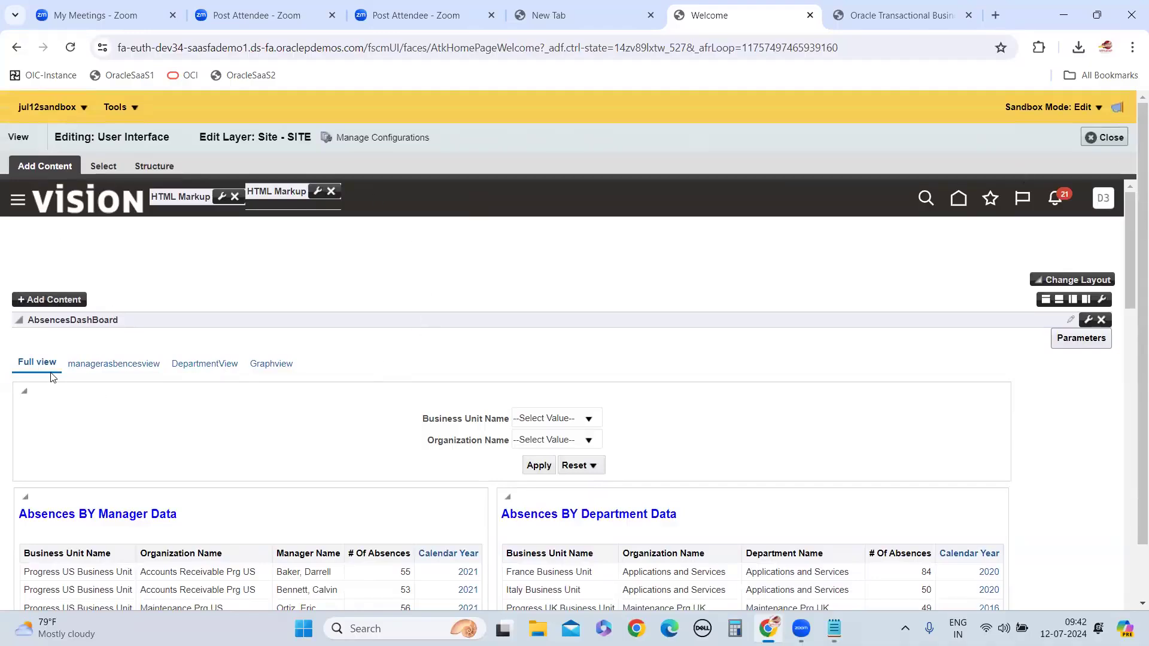
# Close Page Composer, return to the home page and reopen My Dashboard under My Client Groups
pyautogui.click(1107, 138)
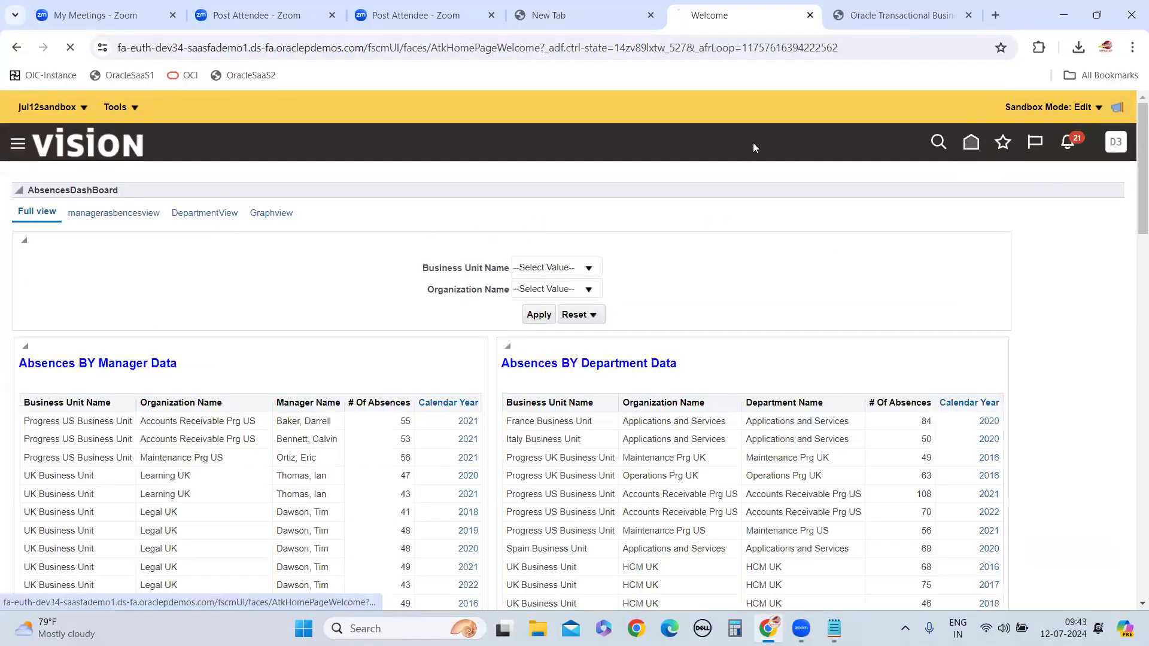
pyautogui.click(971, 146)
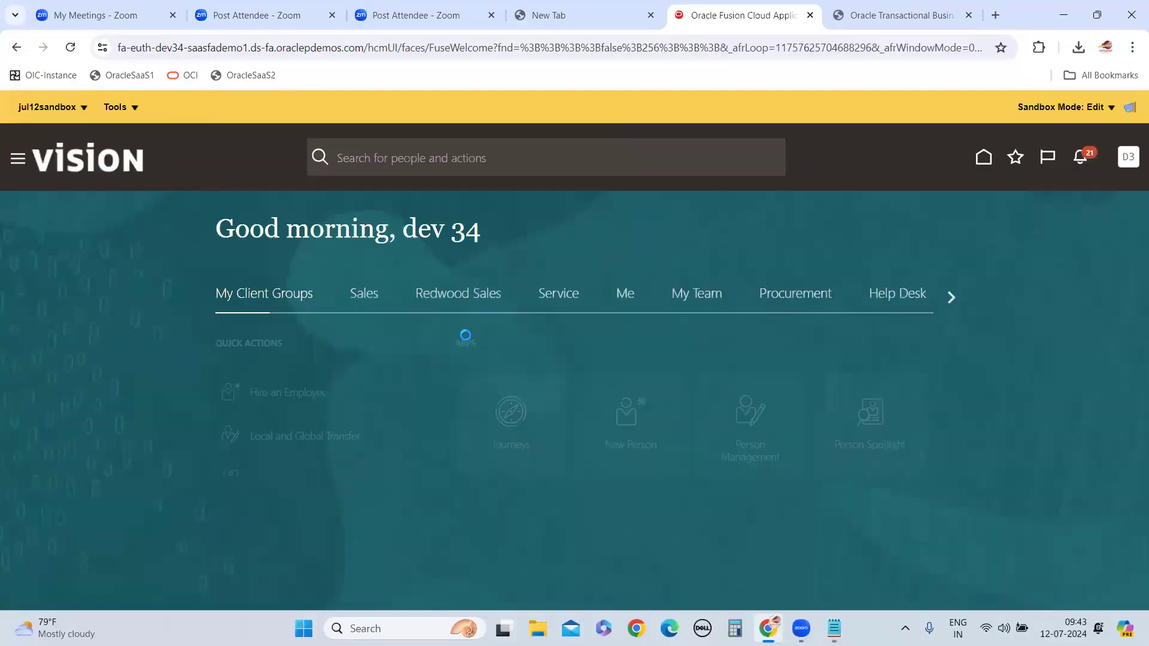
pyautogui.scroll(-9, 690, 344)
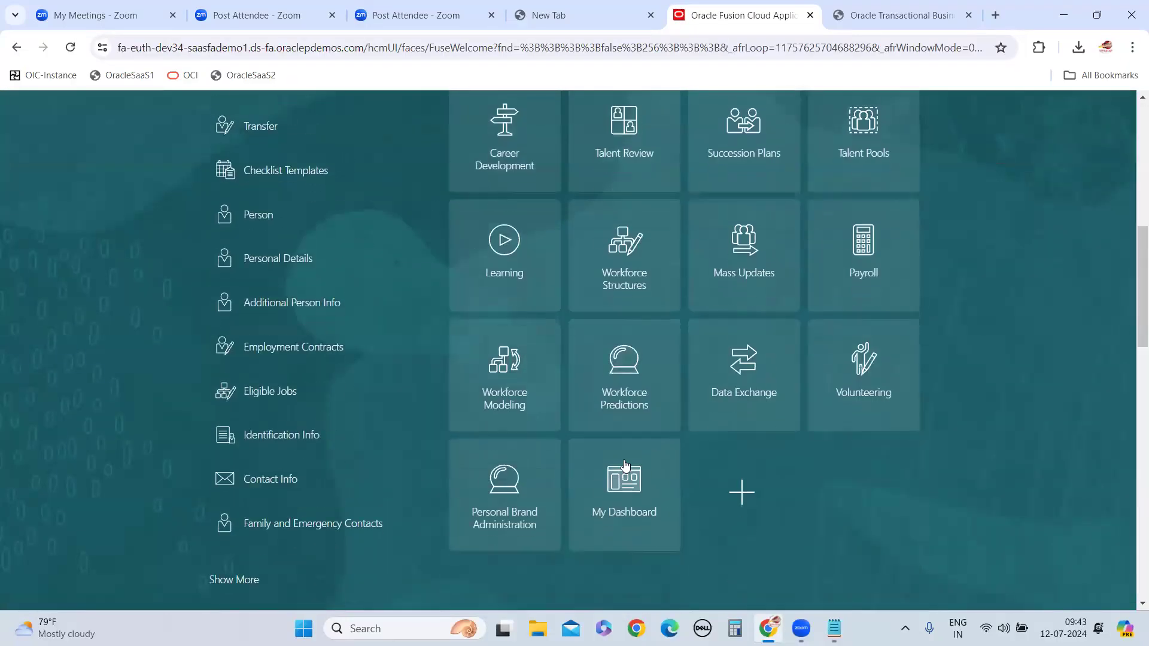
pyautogui.click(625, 473)
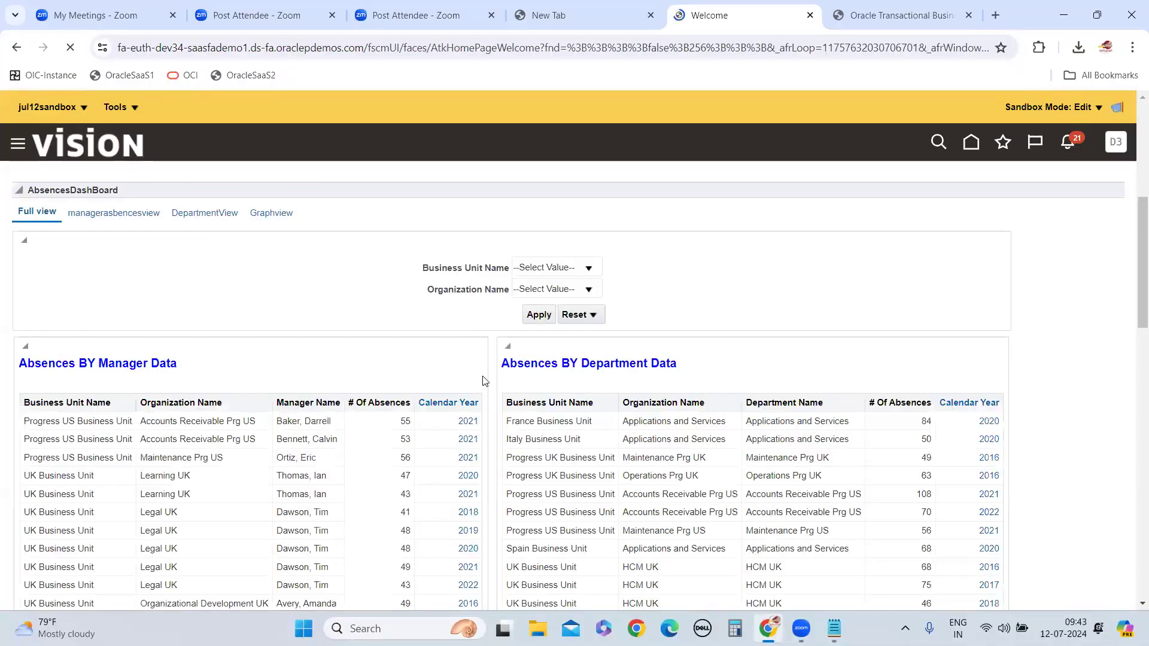
# Examine the AbsencesDashBoard's manager and department absence tables on the My Dashboard page, with a look at the analytics catalog in between
pyautogui.scroll(-7, 485, 381)
pyautogui.scroll(3, 481, 387)
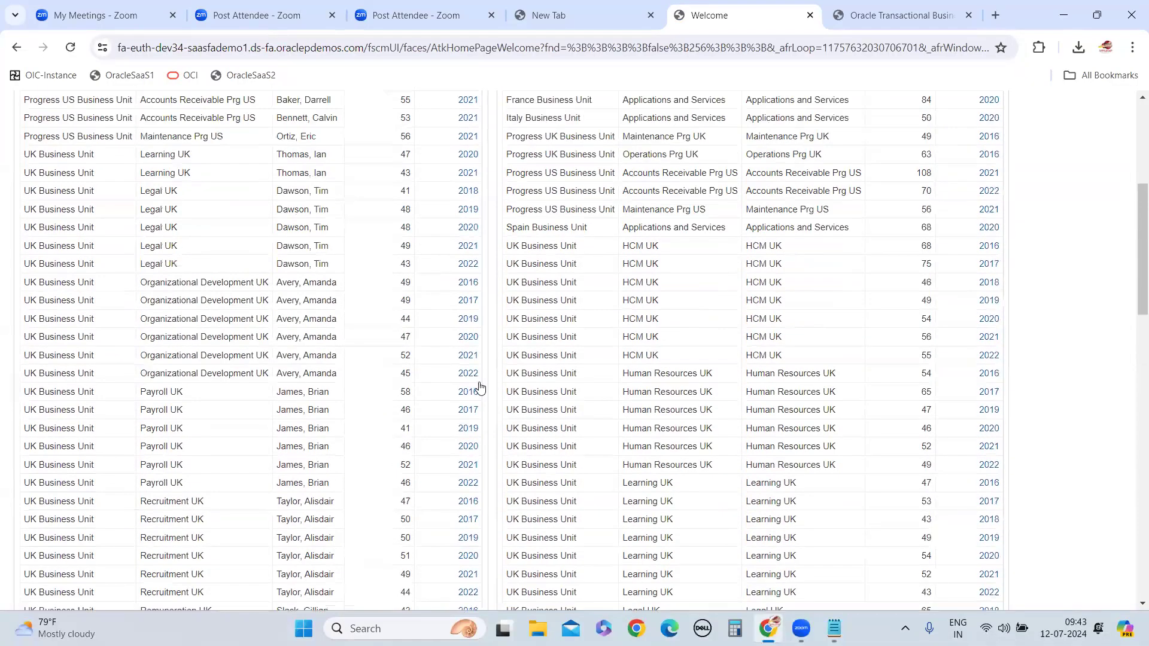
pyautogui.scroll(5, 479, 388)
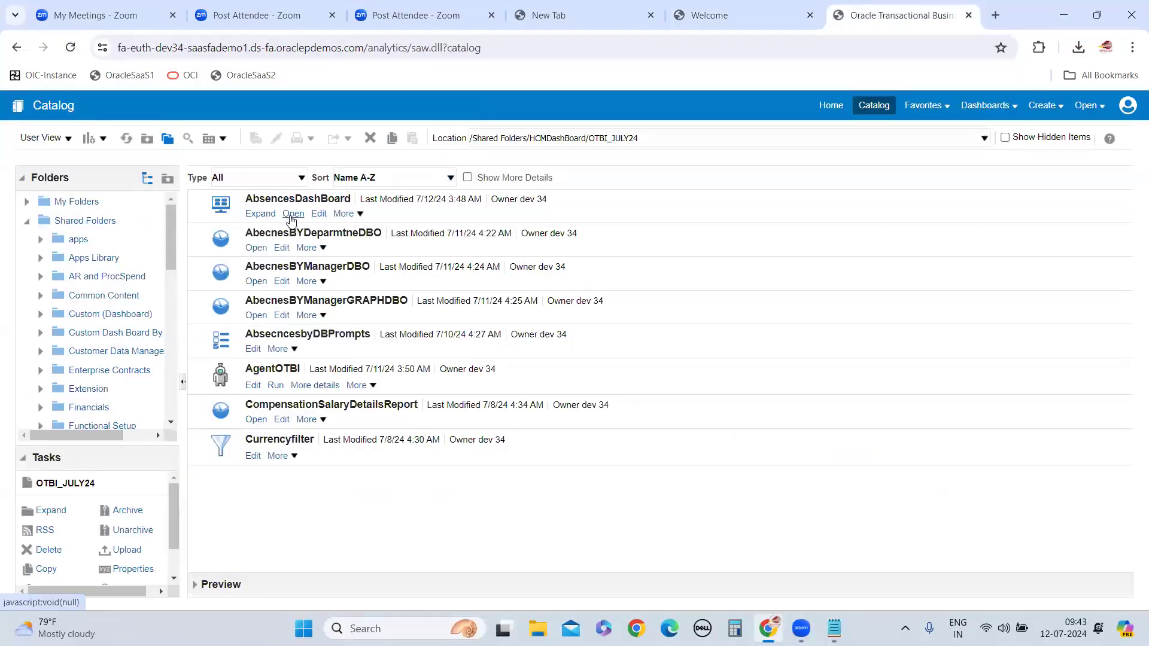
pyautogui.click(718, 24)
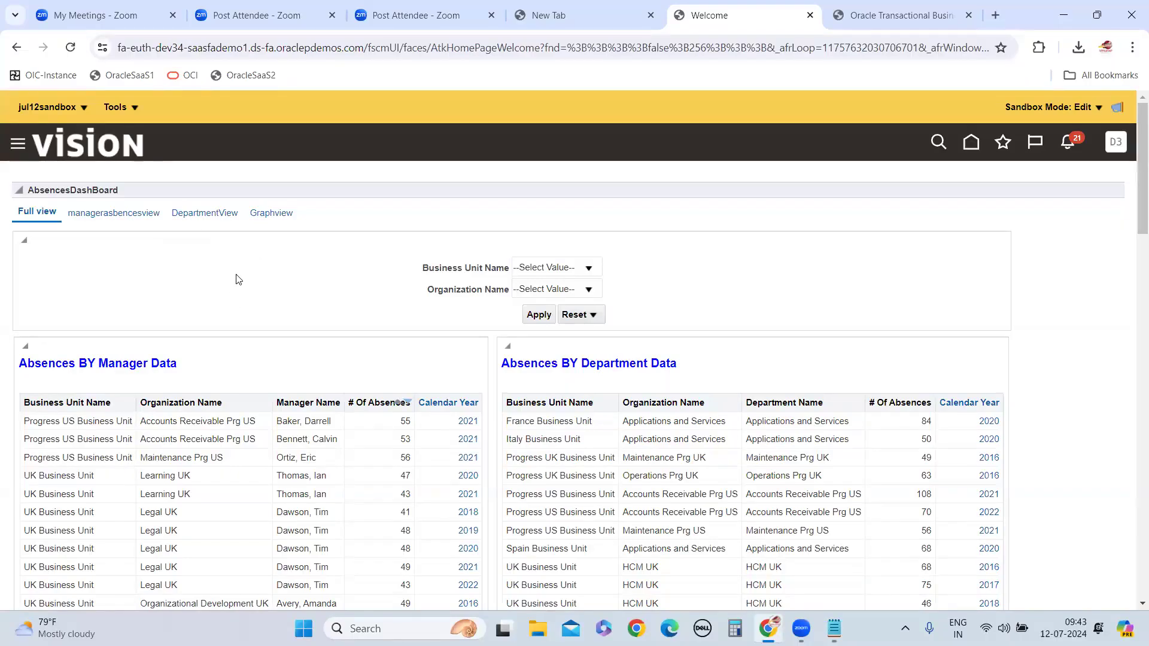
pyautogui.scroll(-1, 242, 296)
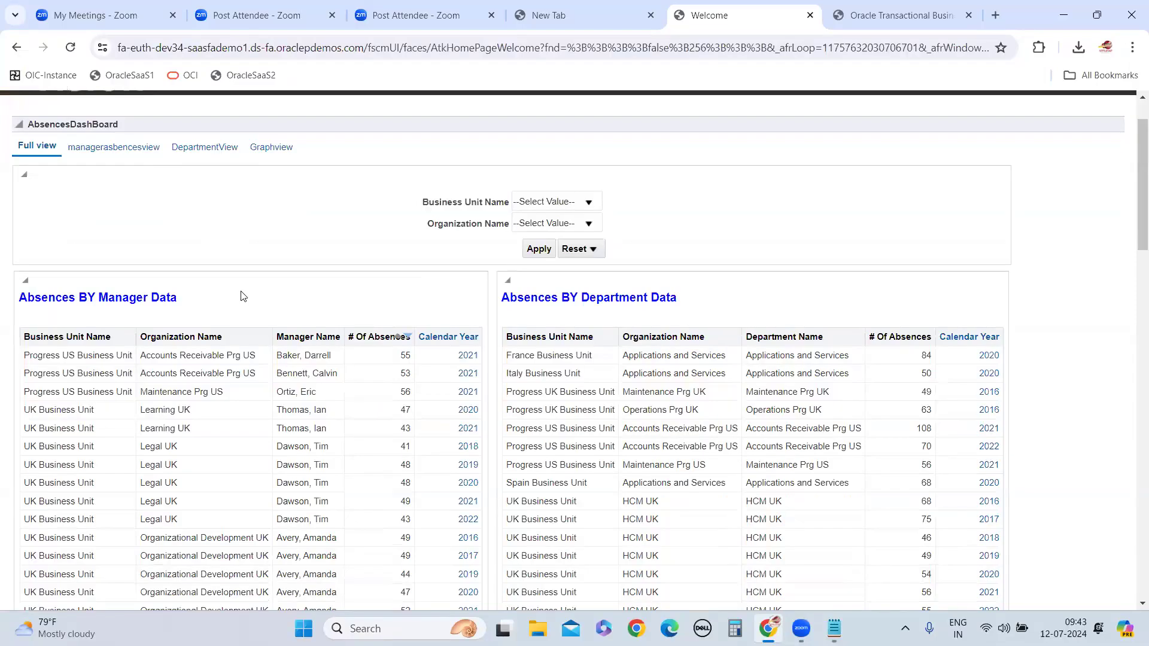
pyautogui.scroll(-3, 242, 296)
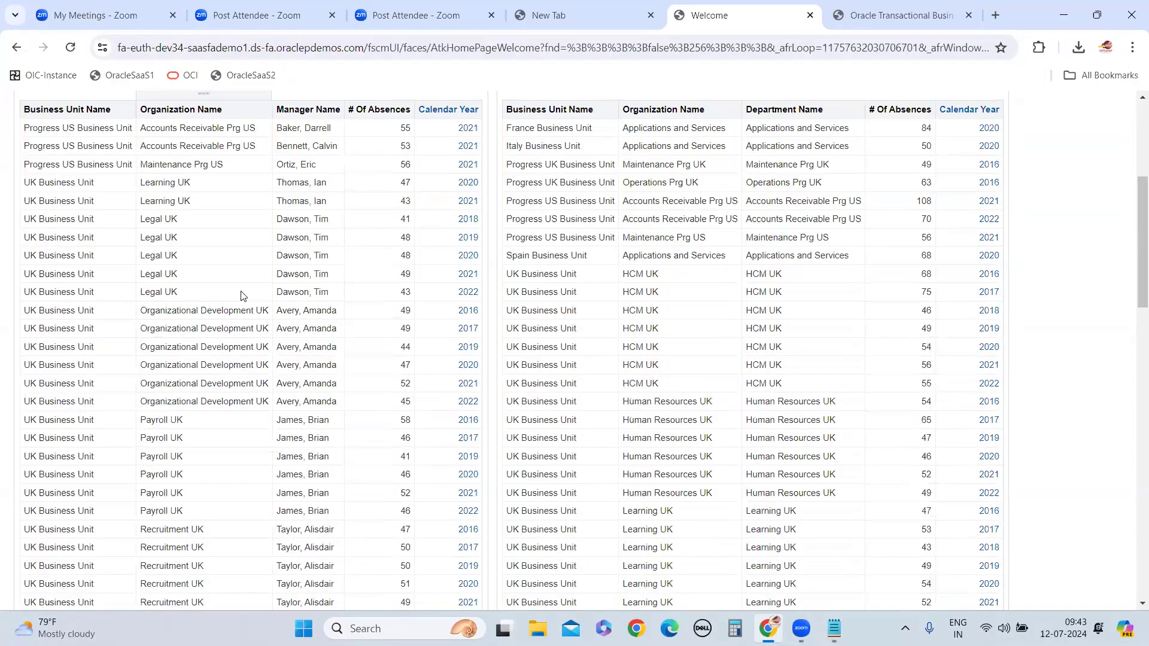
pyautogui.scroll(-5, 242, 297)
pyautogui.scroll(6, 85, 198)
pyautogui.scroll(3, 494, 441)
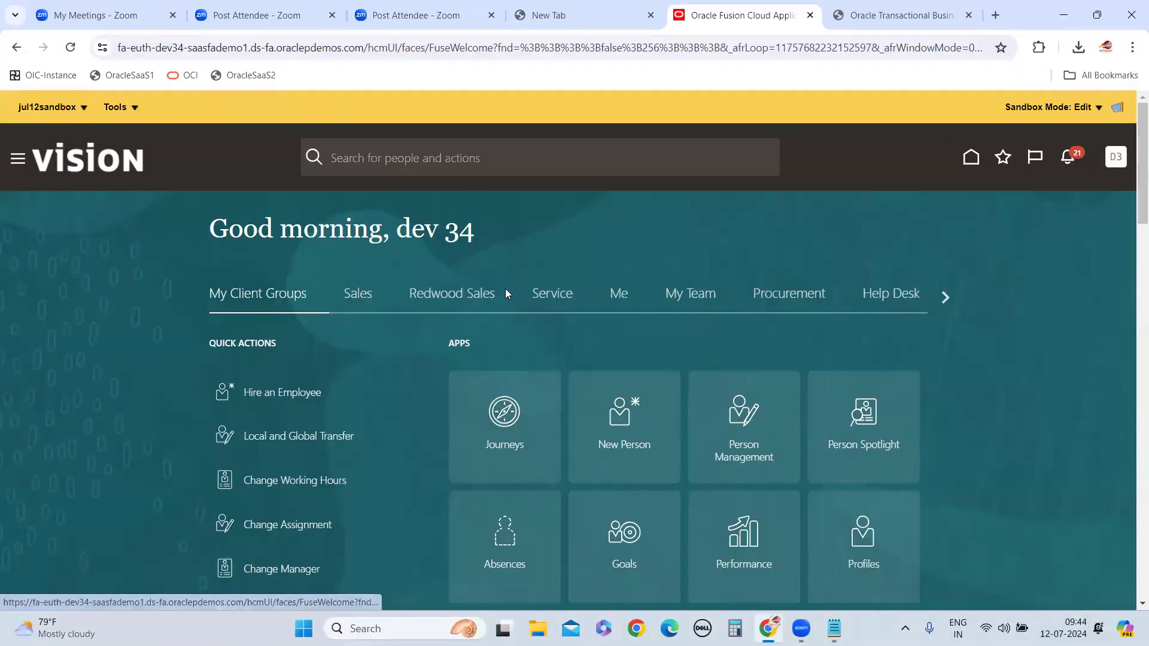
# Look over the My Client Groups apps on the home page and locate My Dashboard
pyautogui.scroll(-10, 626, 340)
pyautogui.scroll(-1, 626, 340)
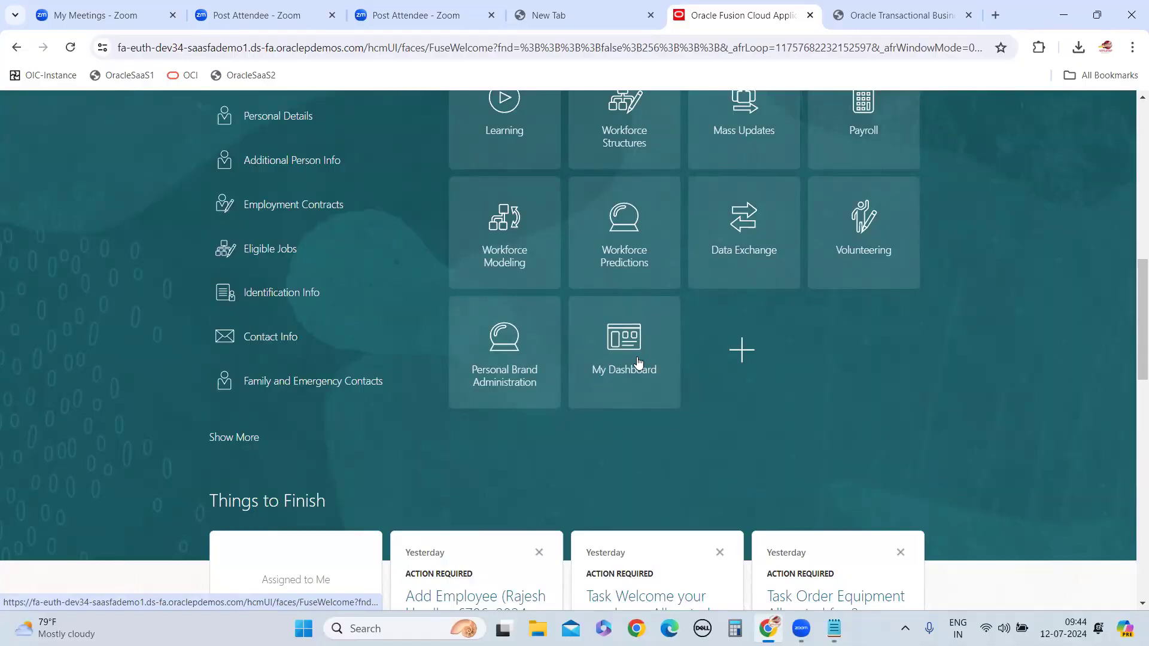
pyautogui.scroll(6, 659, 335)
pyautogui.scroll(3, 124, 187)
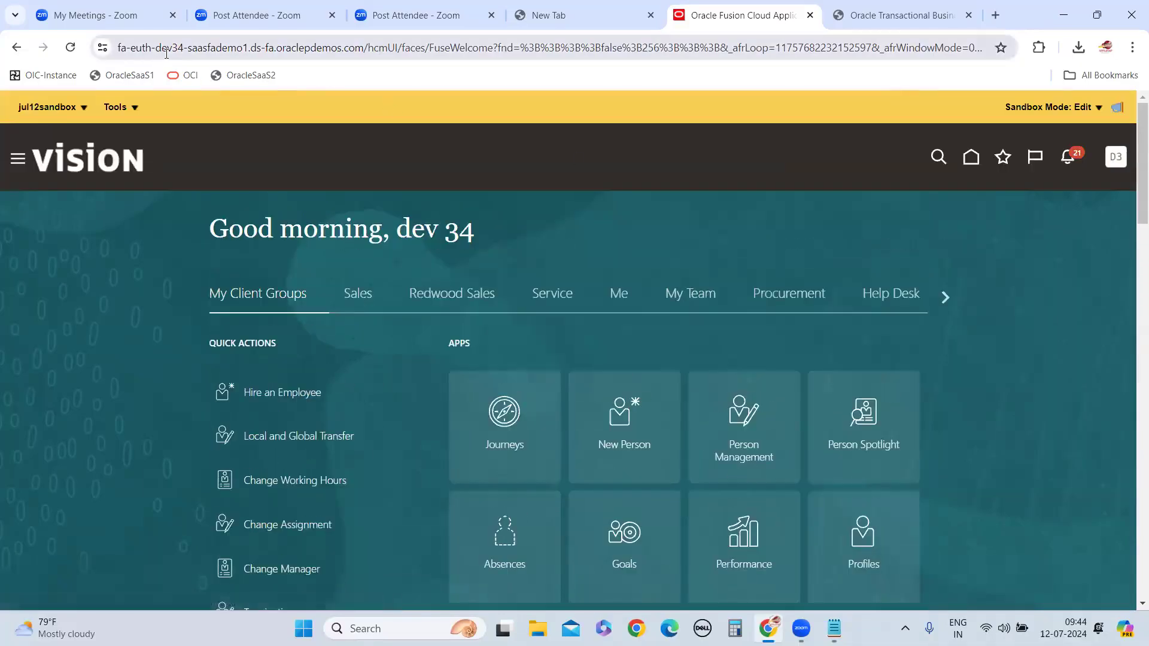
pyautogui.scroll(-10, 743, 280)
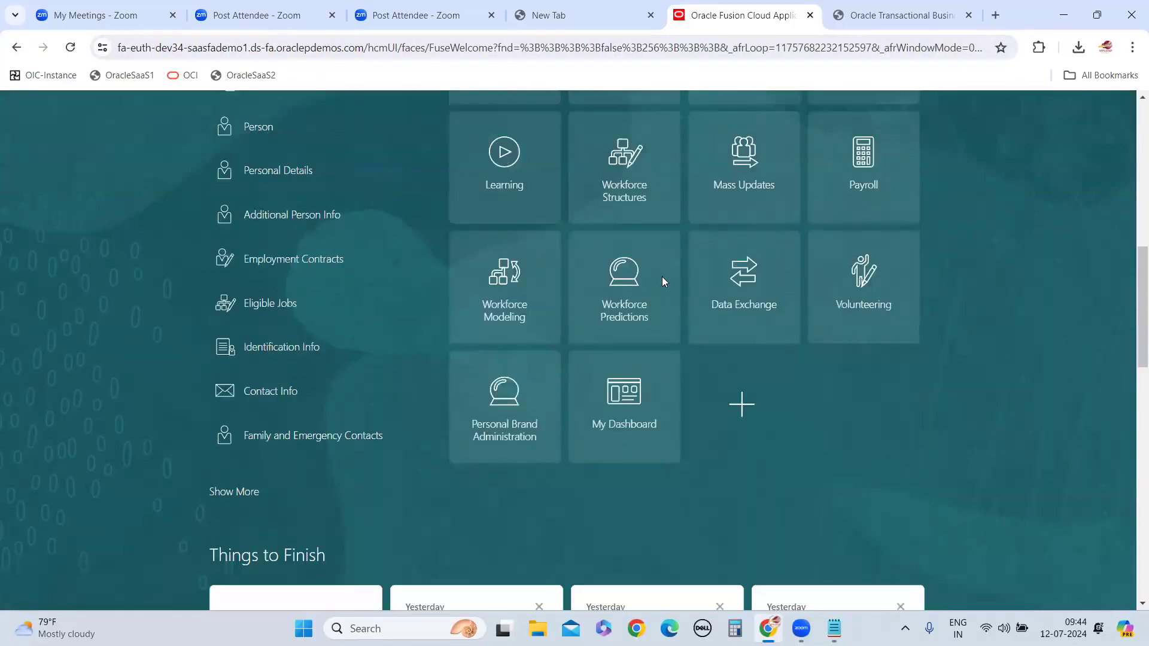
pyautogui.scroll(-2, 663, 281)
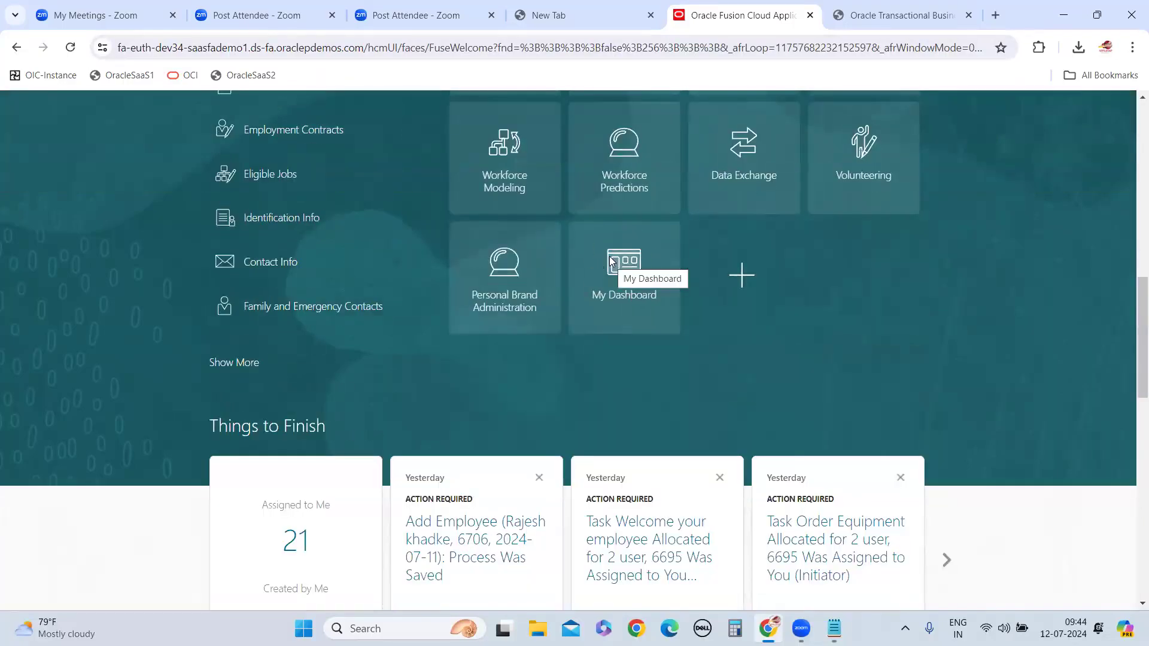
pyautogui.scroll(12, 617, 245)
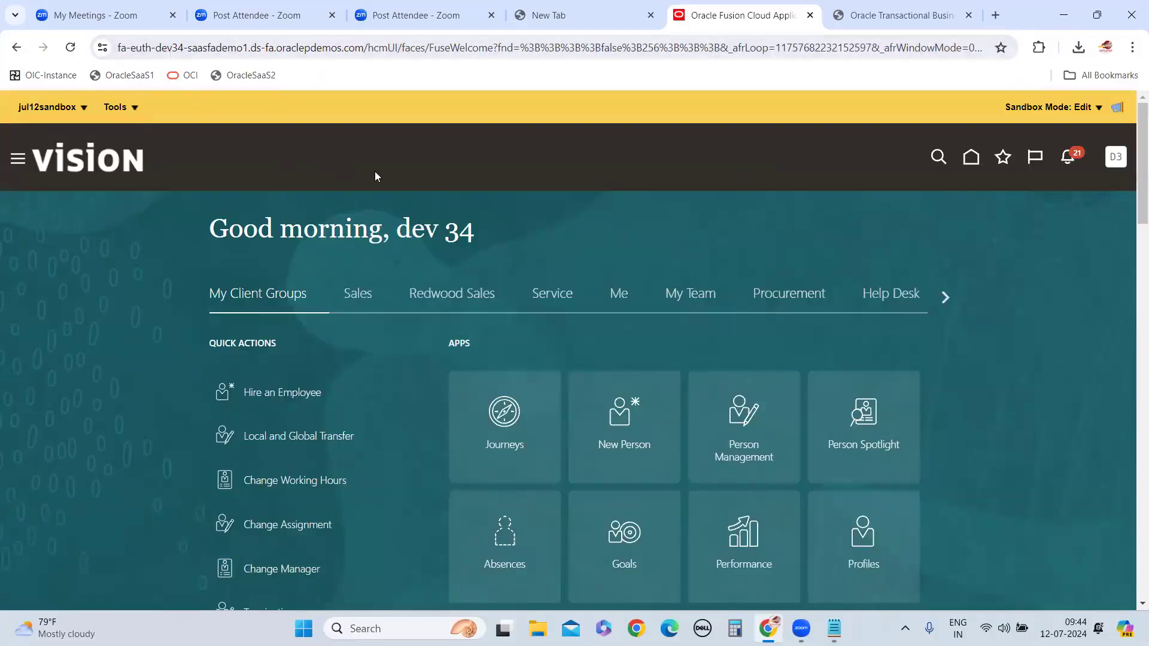
pyautogui.scroll(-11, 623, 259)
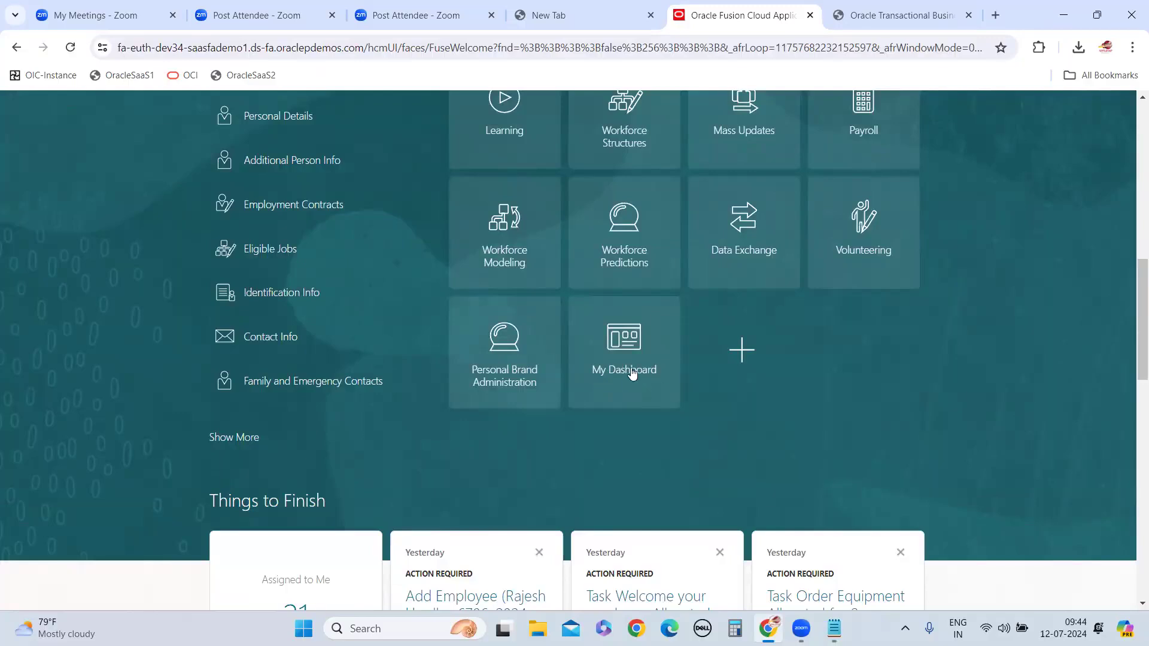
pyautogui.scroll(5, 658, 371)
pyautogui.scroll(6, 311, 328)
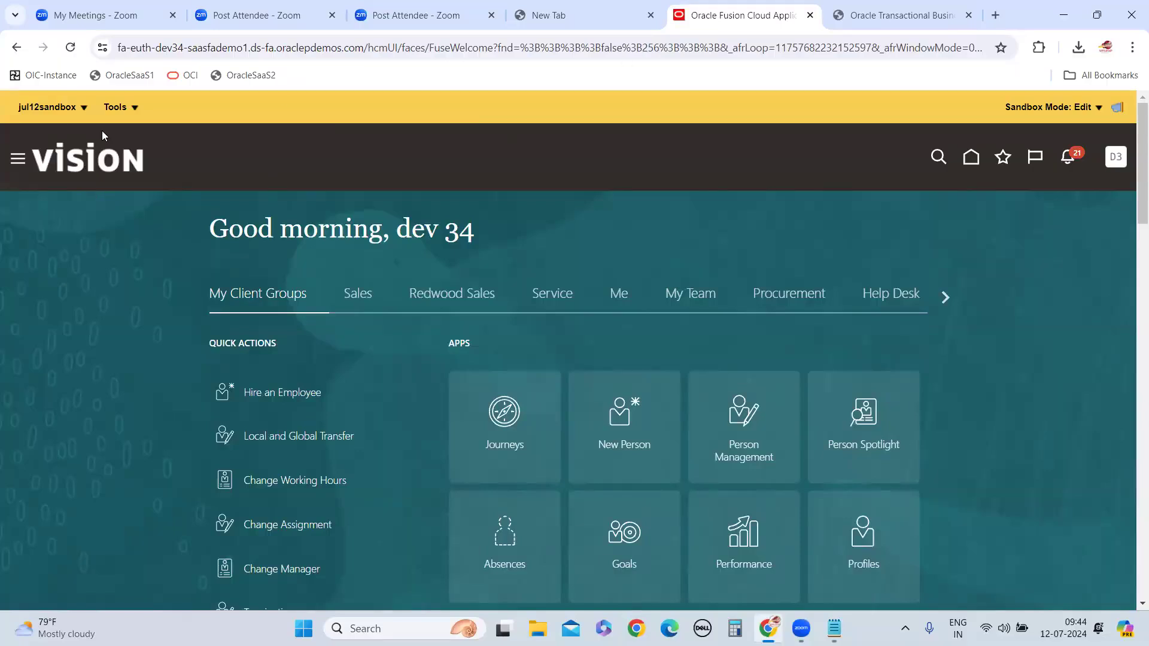
# Review the home page apps and request publishing of jul12sandbox, leaving the Publish Sandbox confirmation open
pyautogui.click(86, 110)
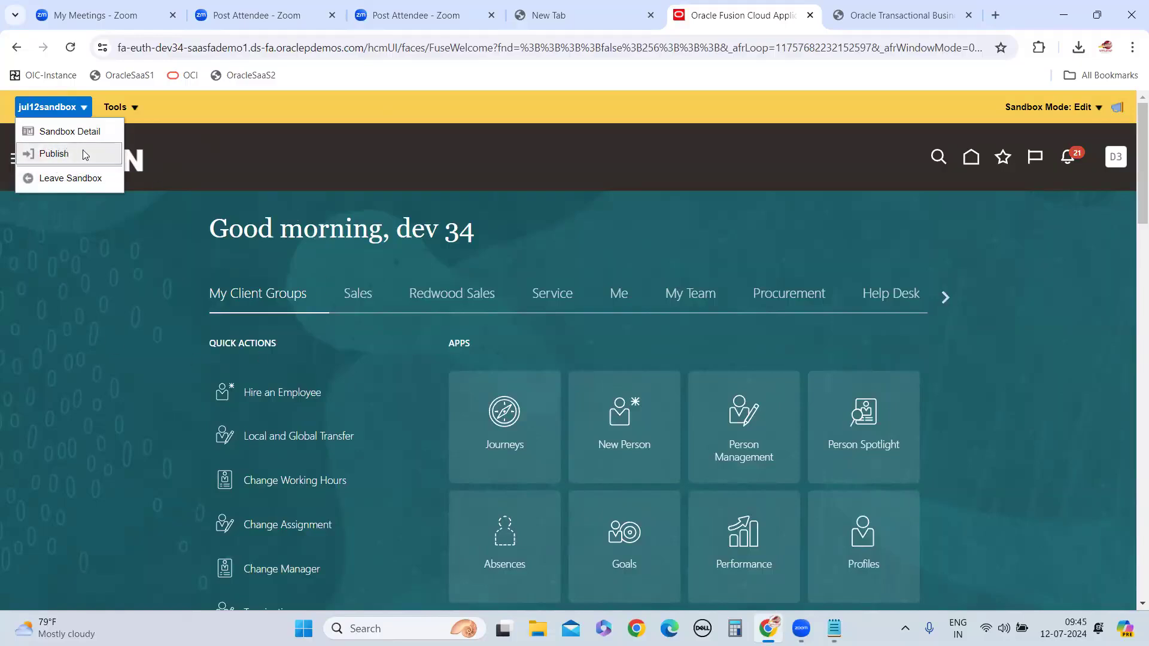
pyautogui.scroll(-4, 405, 199)
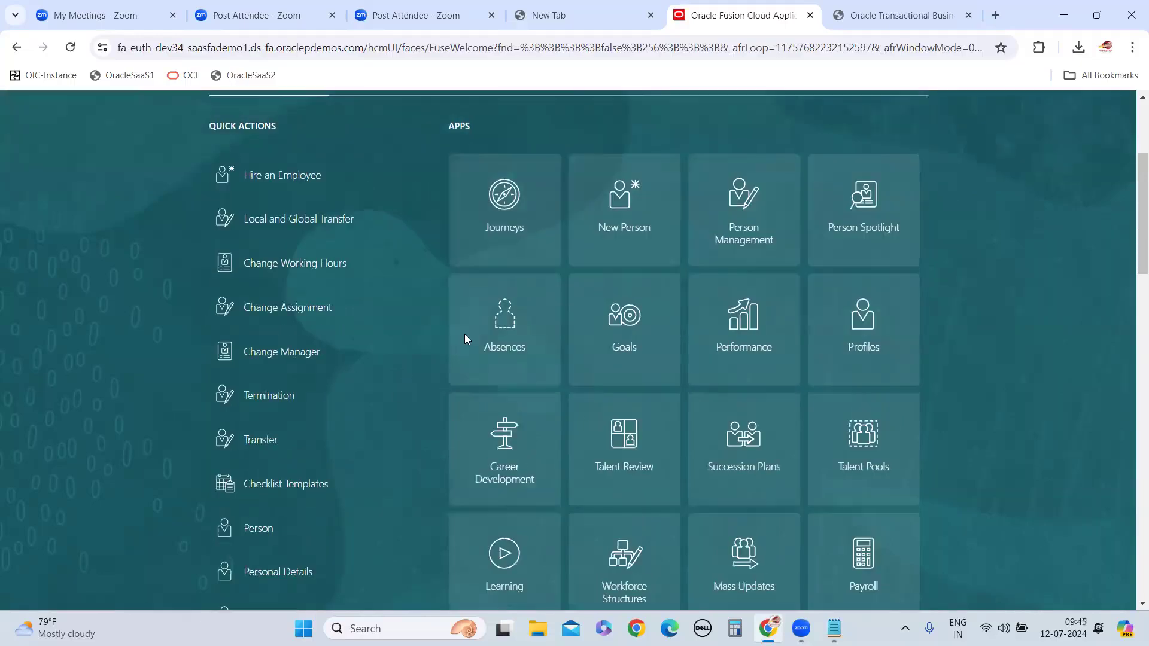
pyautogui.scroll(-6, 238, 346)
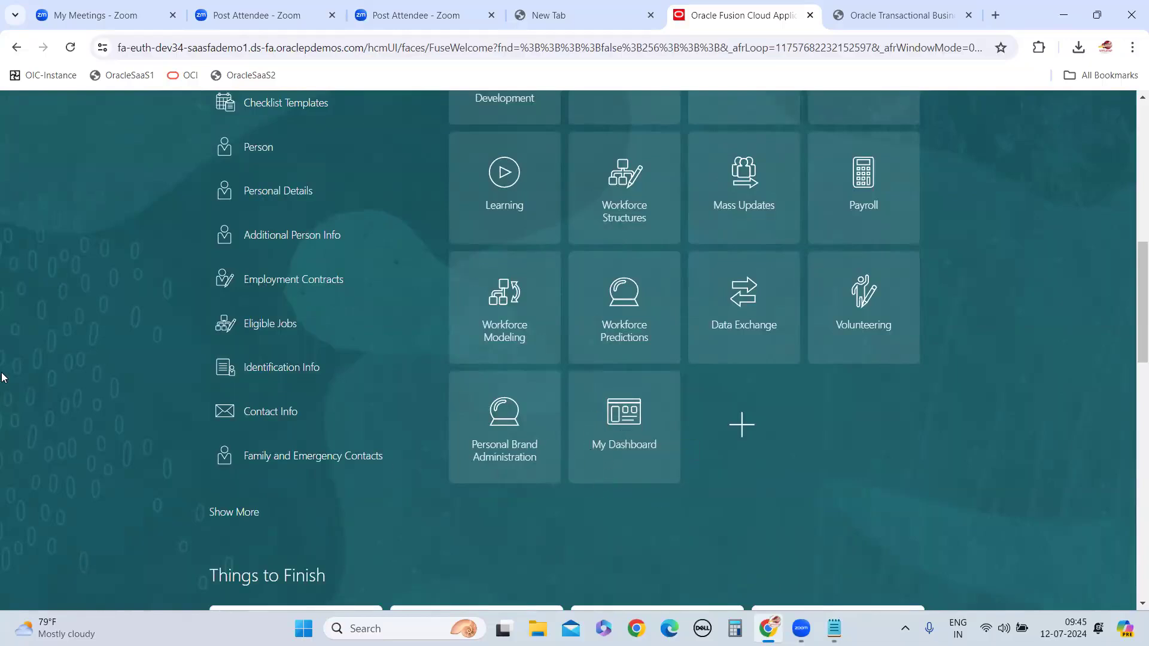
pyautogui.scroll(10, 62, 348)
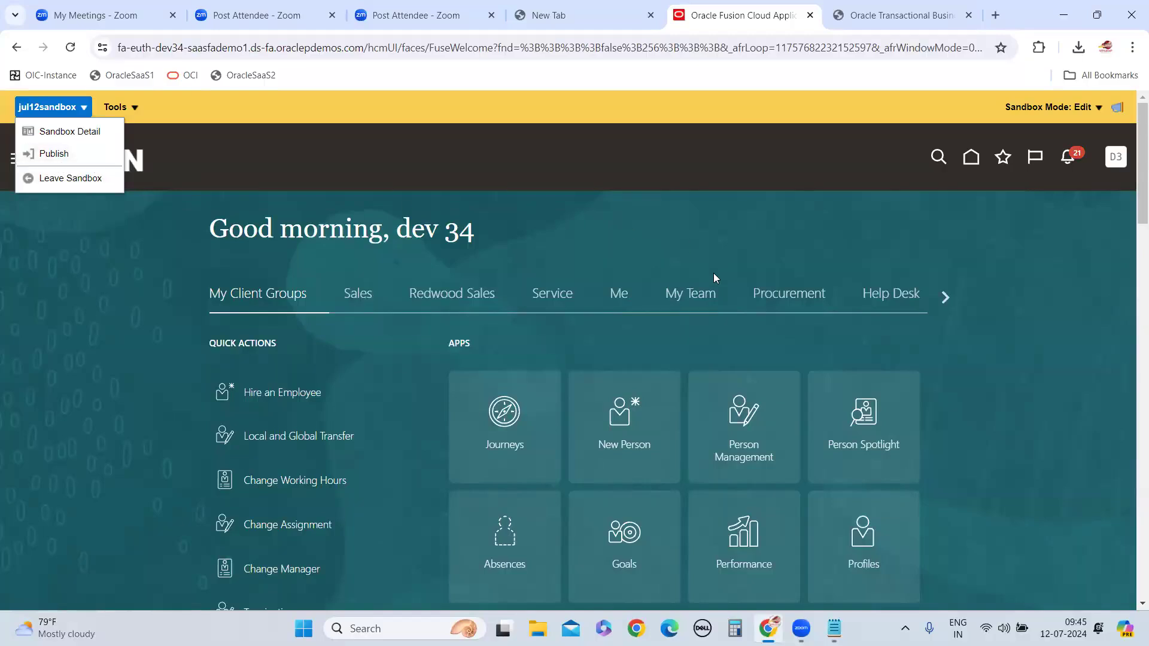
pyautogui.scroll(-11, 715, 277)
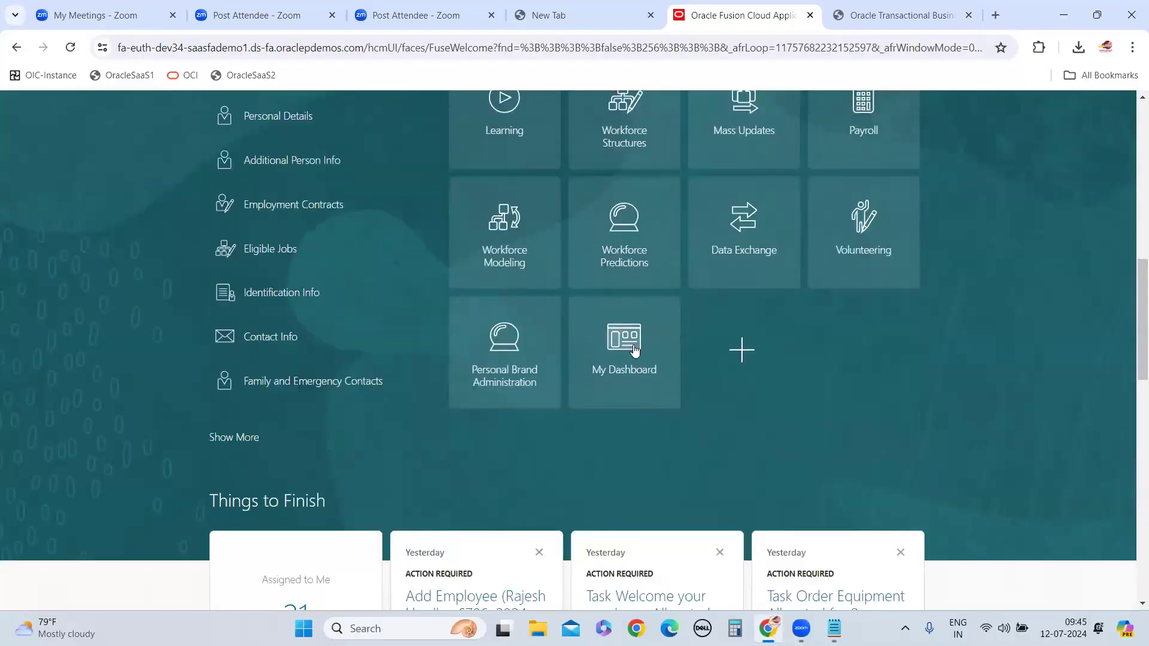
pyautogui.scroll(6, 76, 295)
pyautogui.scroll(6, 76, 295)
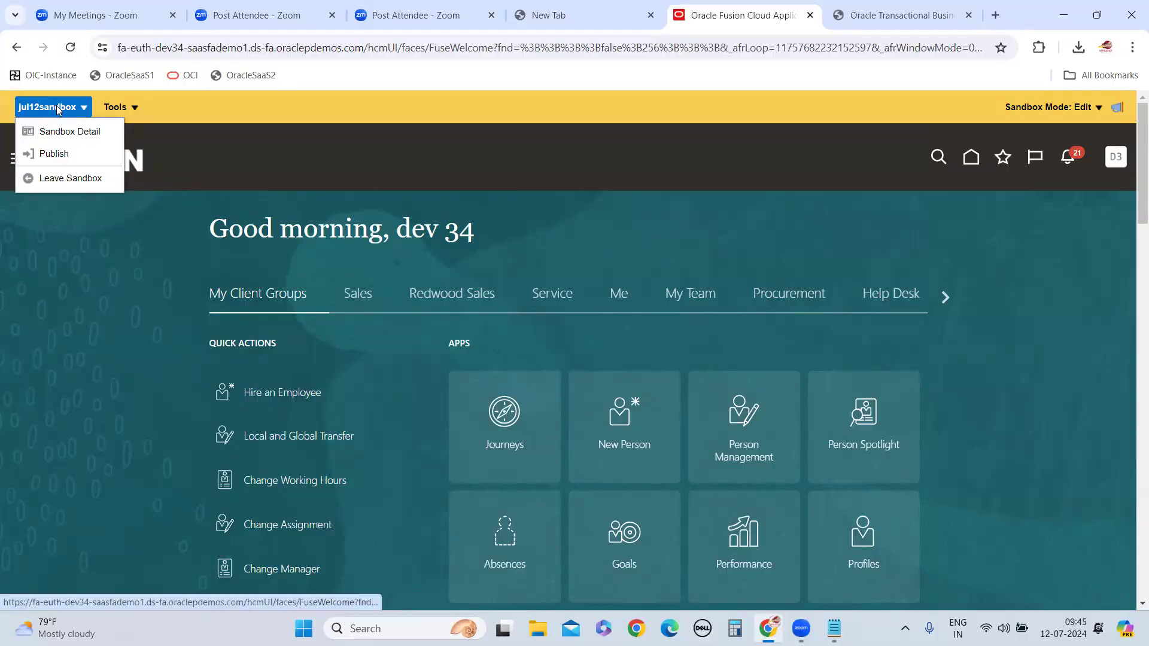
pyautogui.scroll(-10, 694, 329)
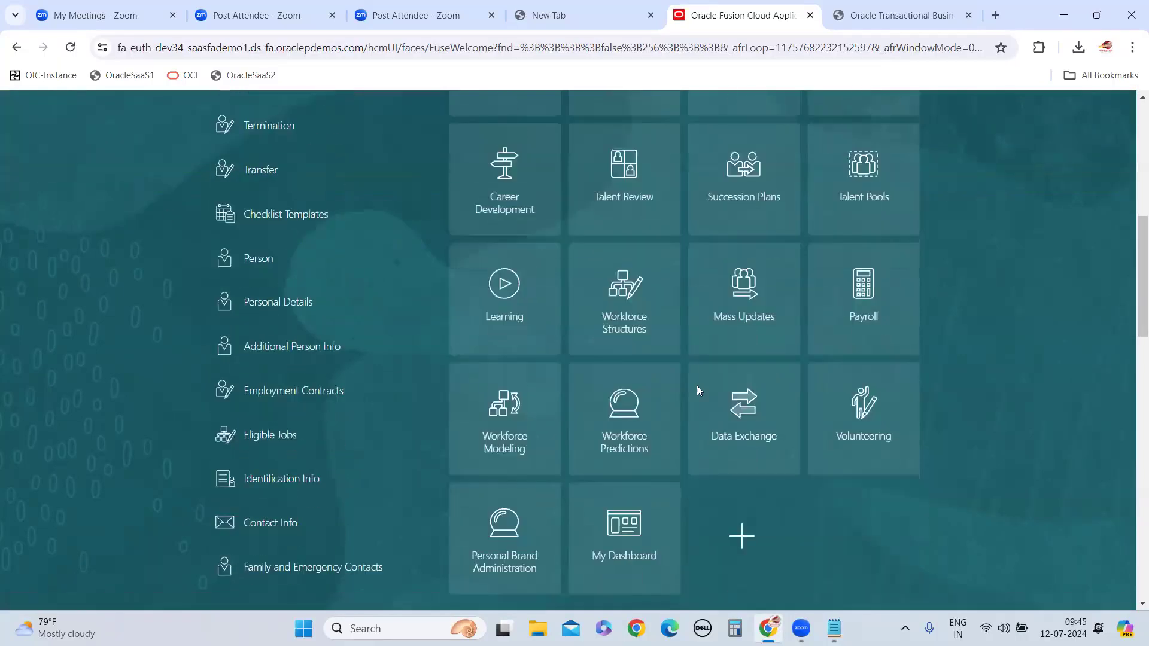
pyautogui.scroll(10, 138, 278)
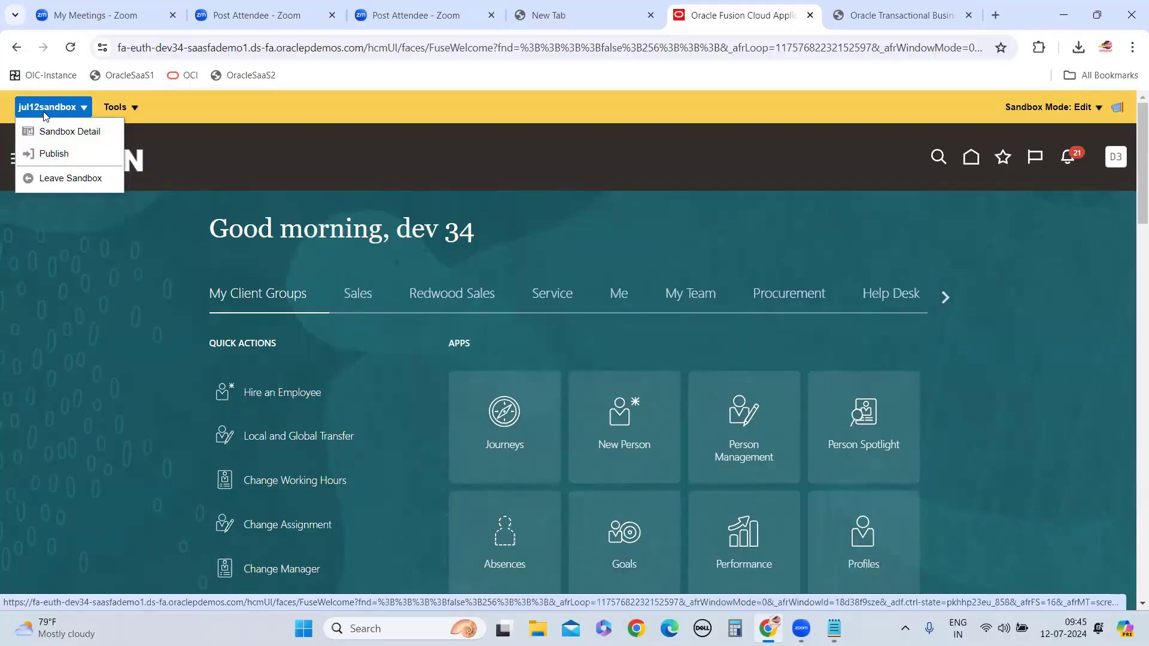
pyautogui.click(70, 157)
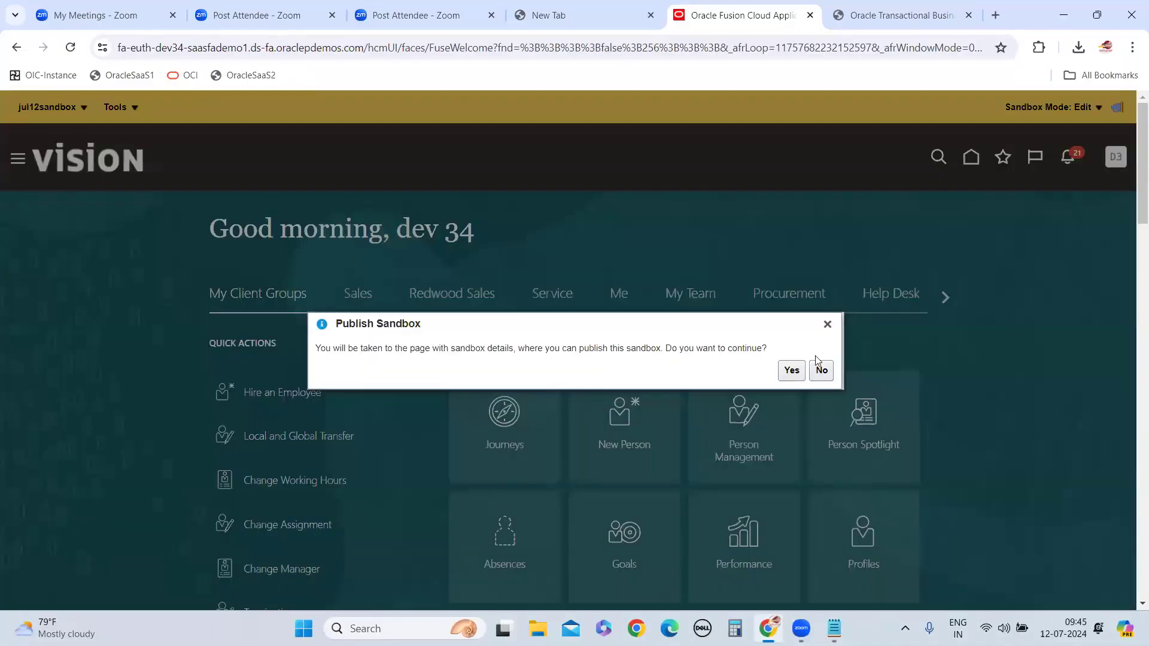
# Switch to the untitled Notepad notes and add the line "add the structure and page composer" below the create sandbox line, correcting its spelling
pyautogui.moveTo(835, 629)
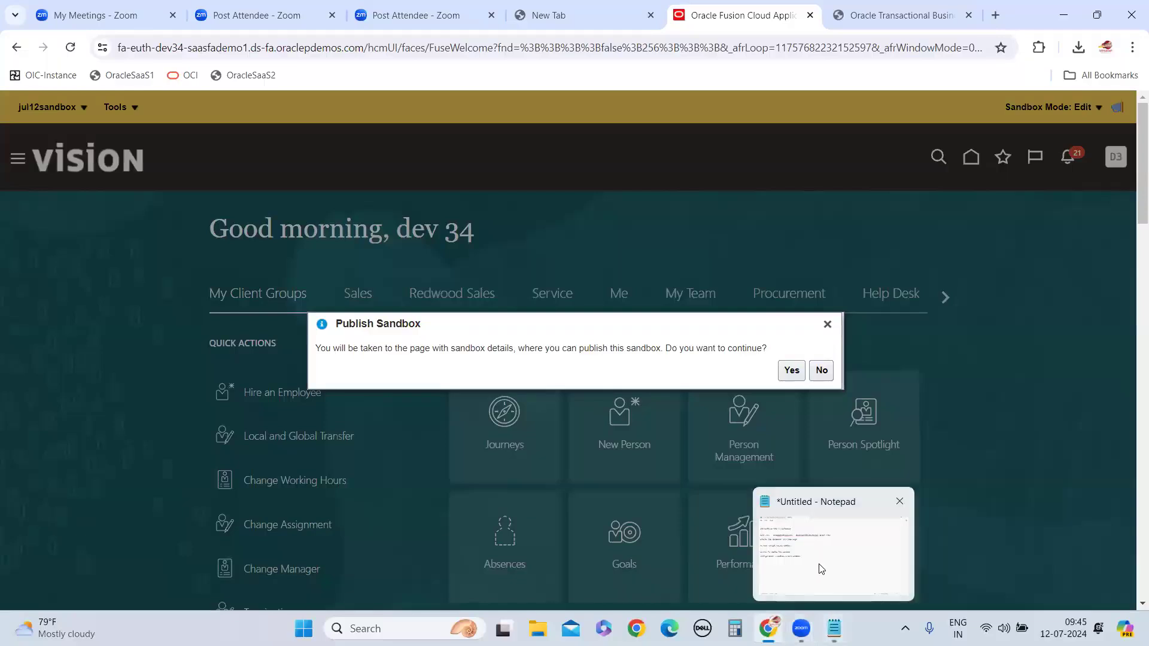
pyautogui.click(816, 569)
pyautogui.press('Return')
pyautogui.press('Return')
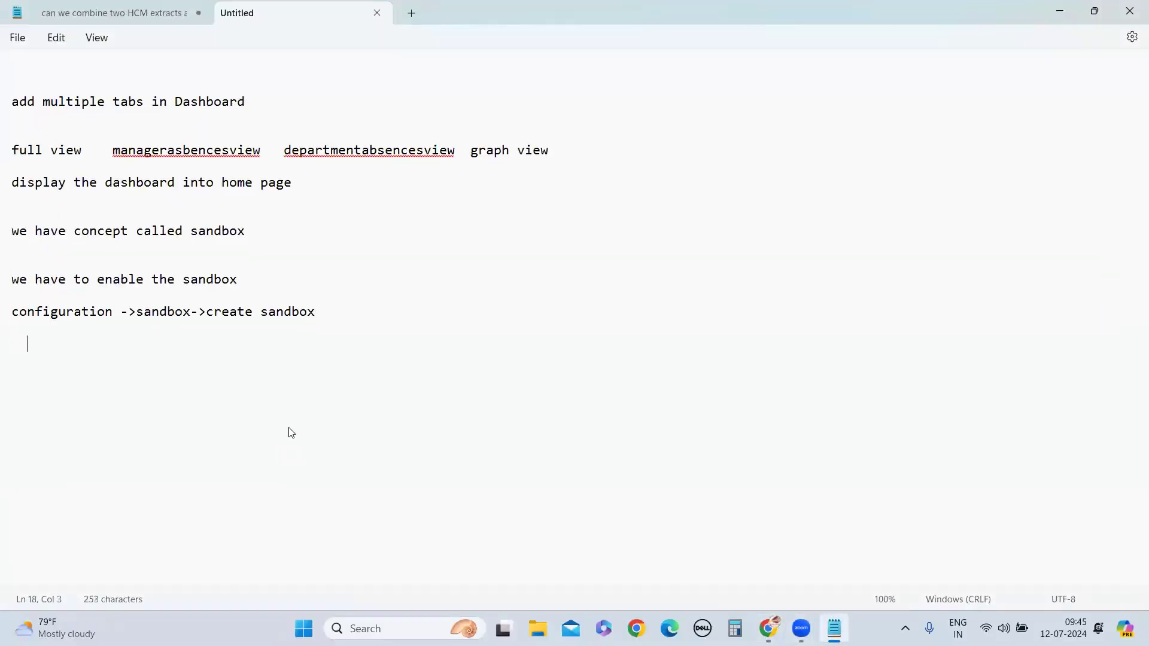
pyautogui.write('add the structure and ')
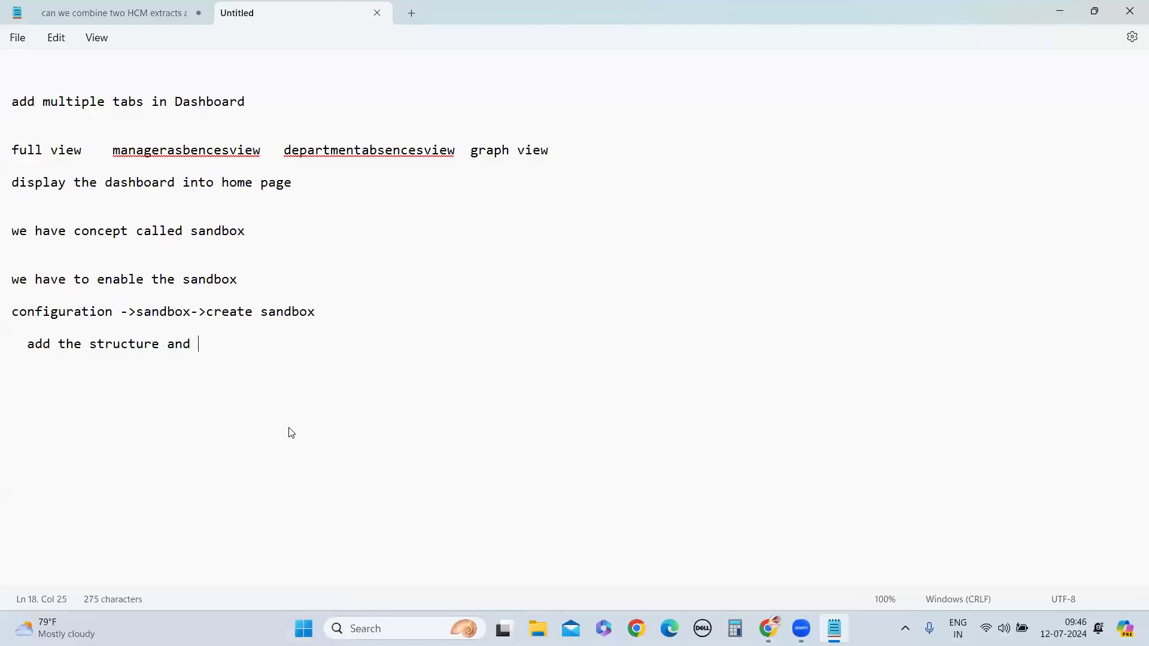
pyautogui.write('page compiser')
pyautogui.press('Return')
pyautogui.press('Return')
pyautogui.rightClick(280, 344)
pyautogui.click(258, 372)
pyautogui.press('Down')
pyautogui.write('composer that rquired')
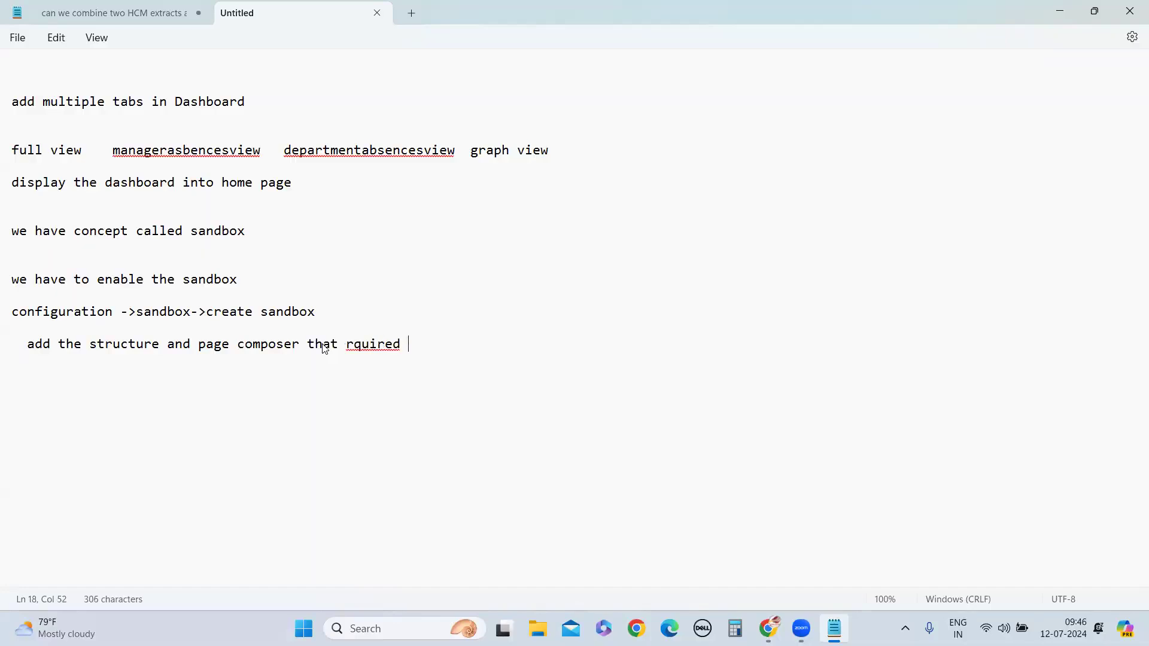
# Extend the structure and page composer line with "that required for dashboard mapping", correct its spelling and start a new line
pyautogui.press('BackSpace')
pyautogui.press('BackSpace')
pyautogui.click(361, 347)
pyautogui.click(376, 371)
pyautogui.write('for ')
pyautogui.write('dahs')
pyautogui.write('shboard m')
pyautogui.write('apping')
pyautogui.press('Return')
pyautogui.press('Return')
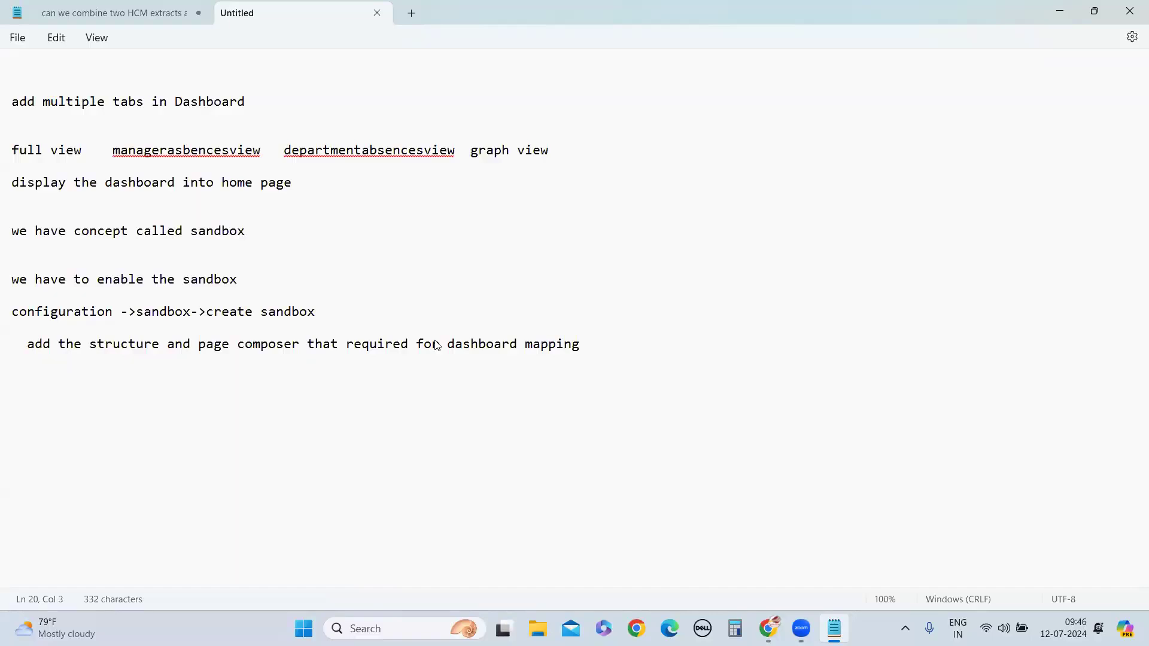
# Add the note line "enable the my dash board and move to my client group"
pyautogui.write('enable the my dash board')
pyautogui.press('Return')
pyautogui.press('Return')
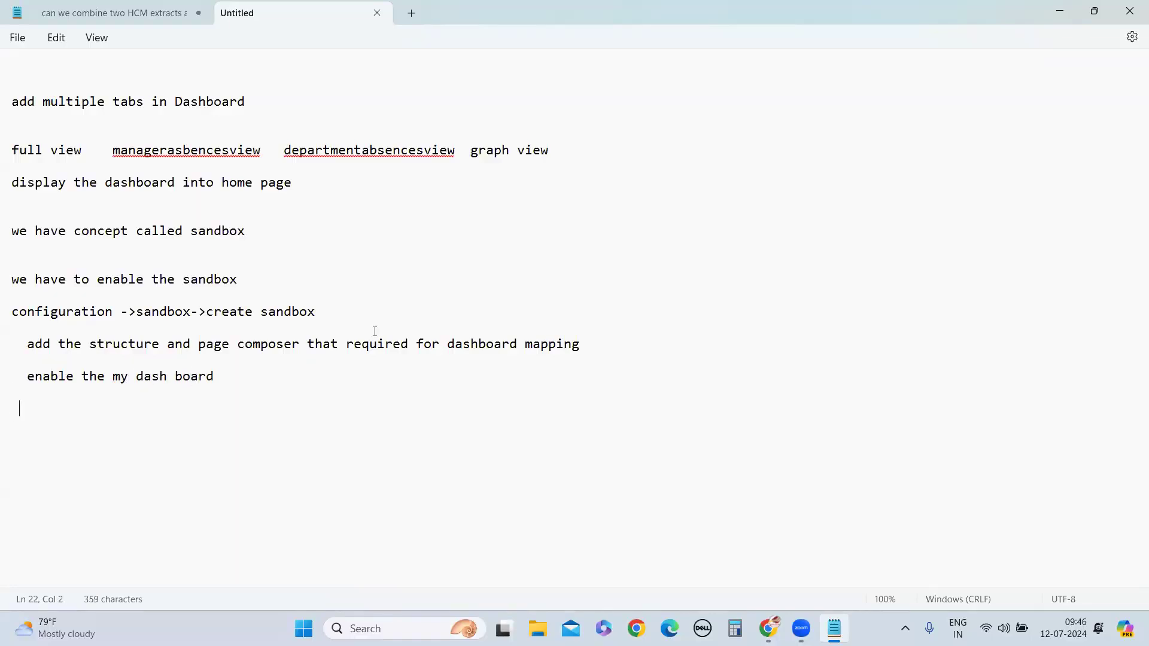
pyautogui.write('and move to my cl')
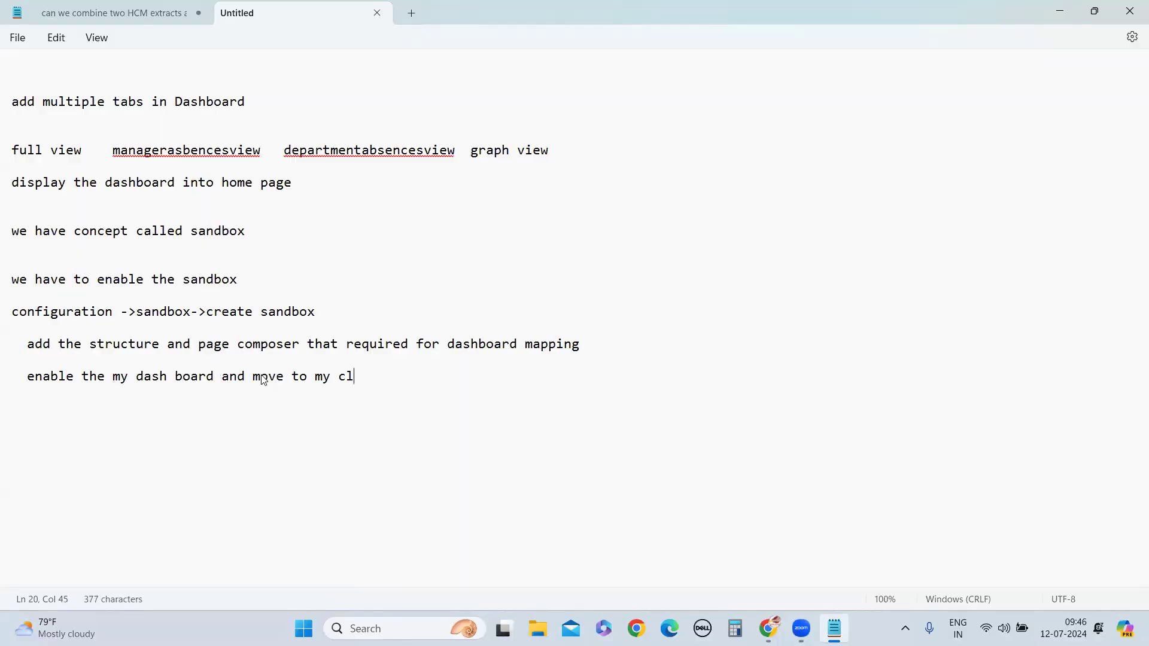
pyautogui.write('ient group  ')
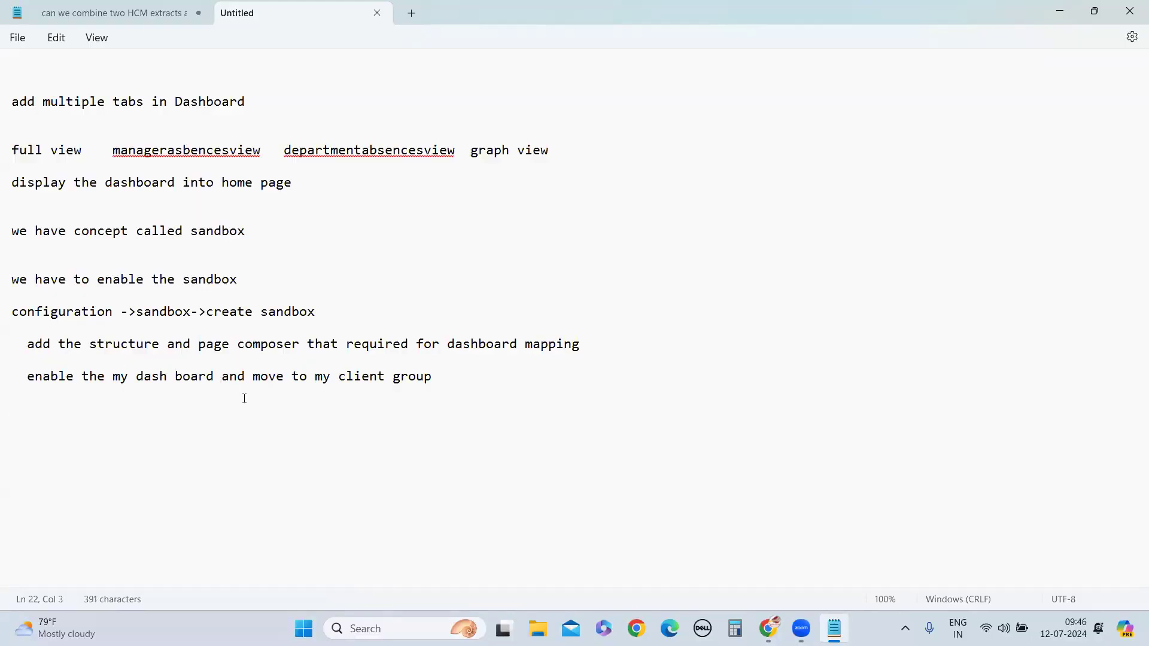
pyautogui.write('  using the pa')
# Add the note line "using the page compoenser use the add conent option to add the dash board into home page"
pyautogui.write('co')
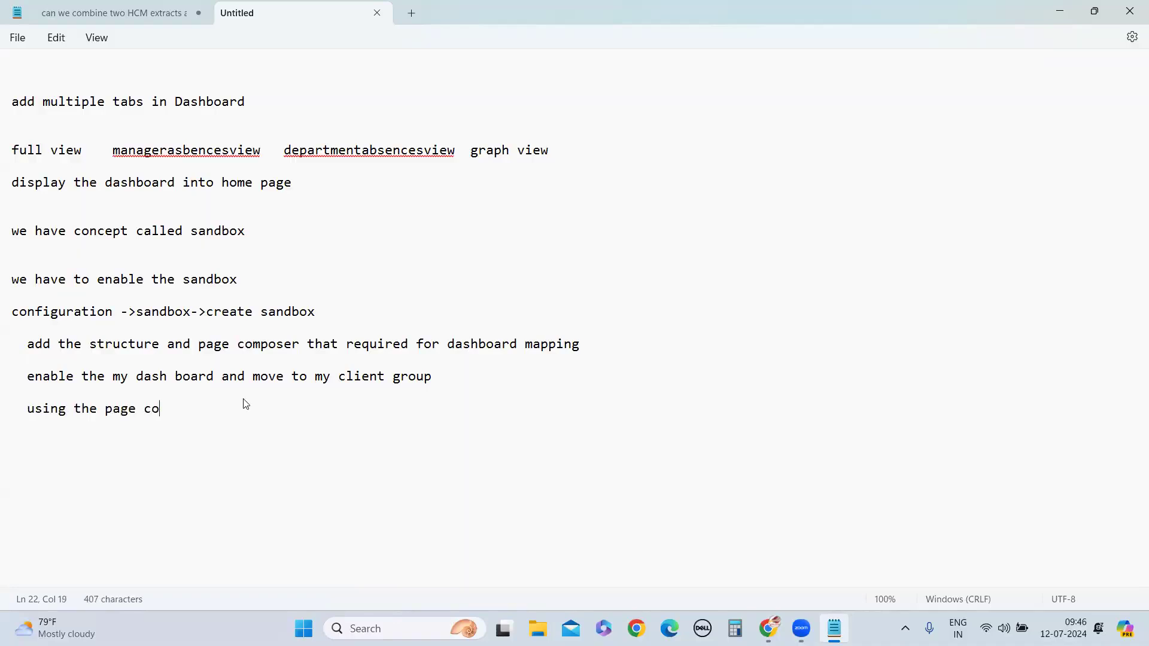
pyautogui.write('mpoenser use the dd')
pyautogui.press('BackSpace')
pyautogui.press('BackSpace')
pyautogui.write('add conent option to add the dash')
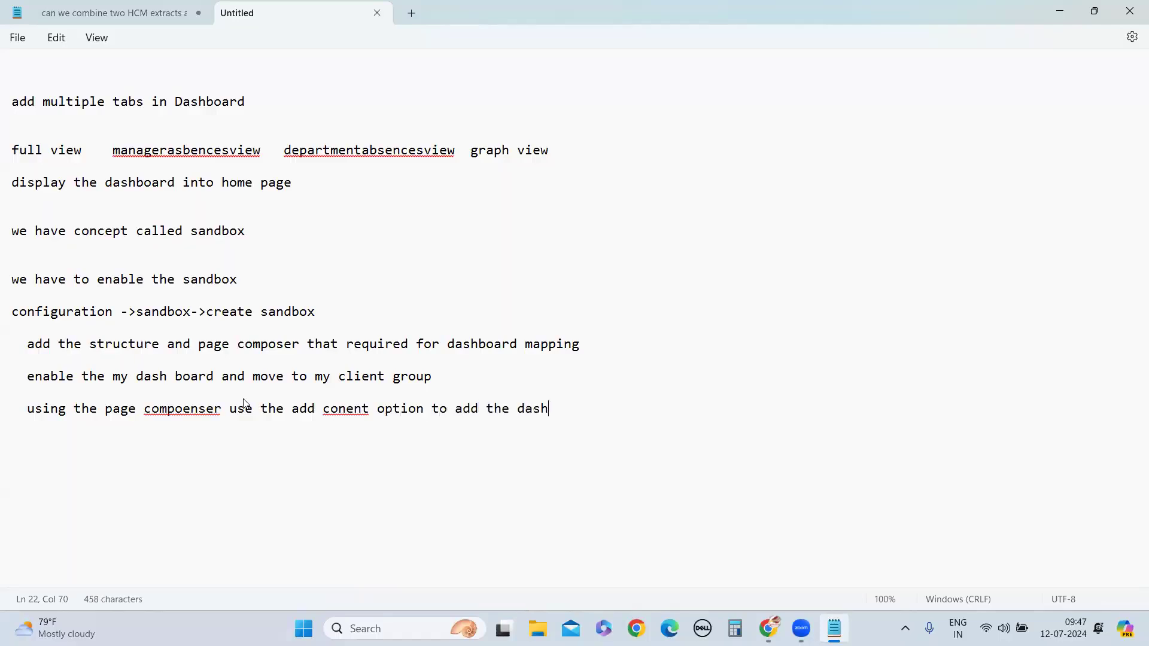
pyautogui.write(' board into home page')
pyautogui.press('Return')
pyautogui.press('Return')
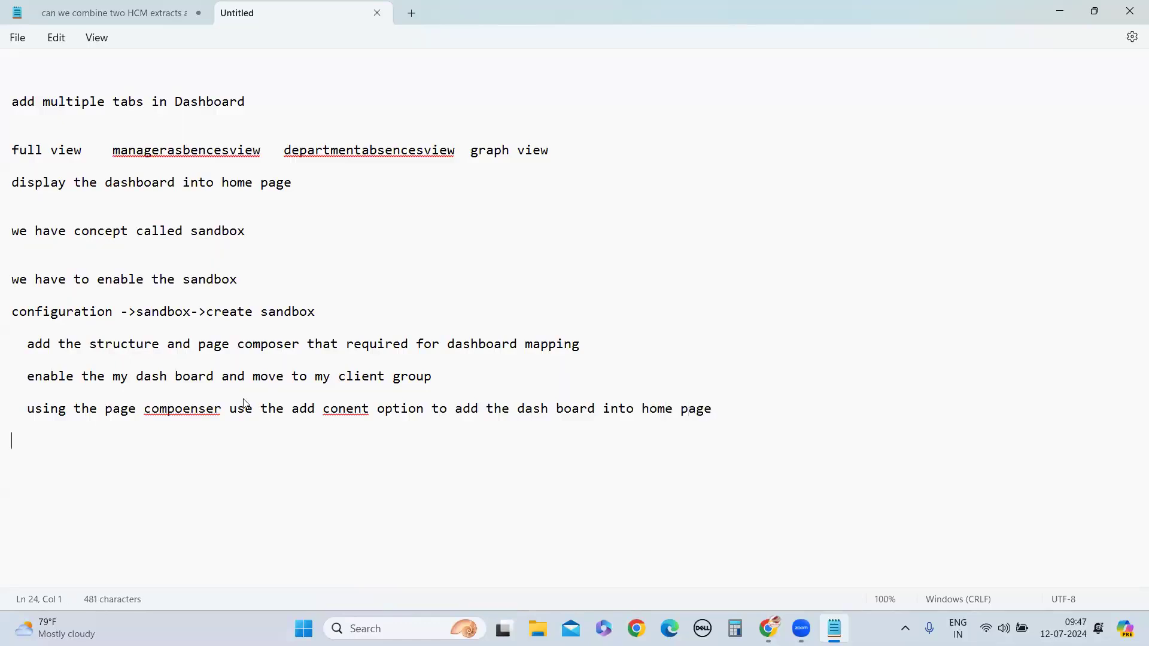
# Correct the two misspelled words in the last note line to "composer" and "content"
pyautogui.rightClick(355, 421)
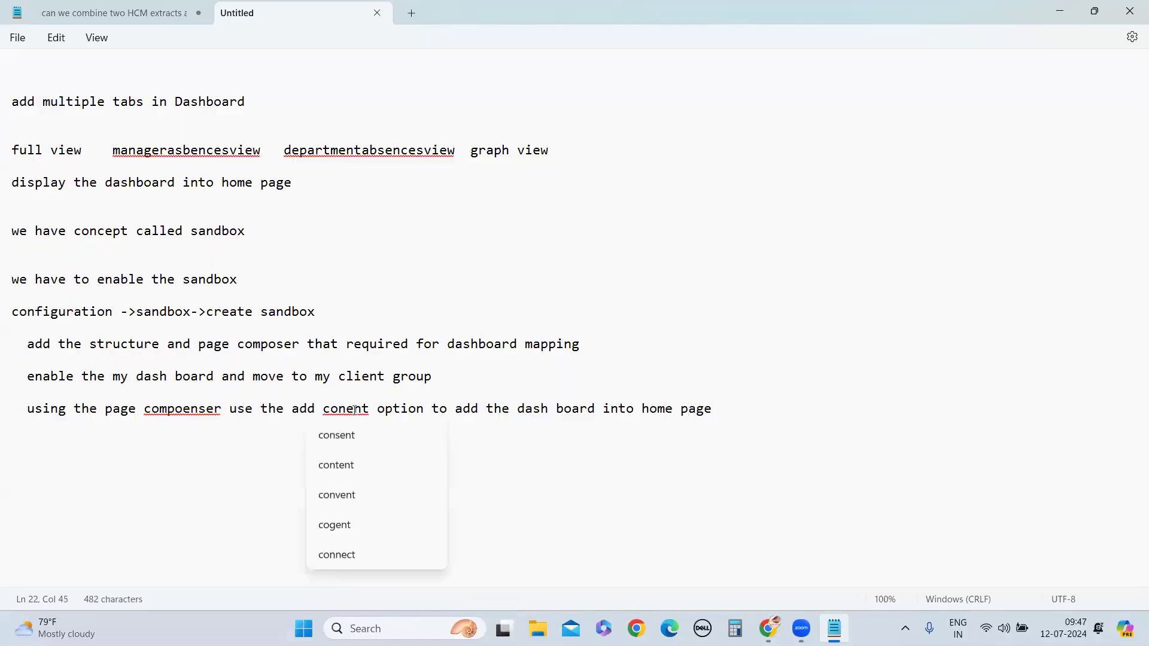
pyautogui.click(355, 409)
pyautogui.press('BackSpace')
pyautogui.write('ten')
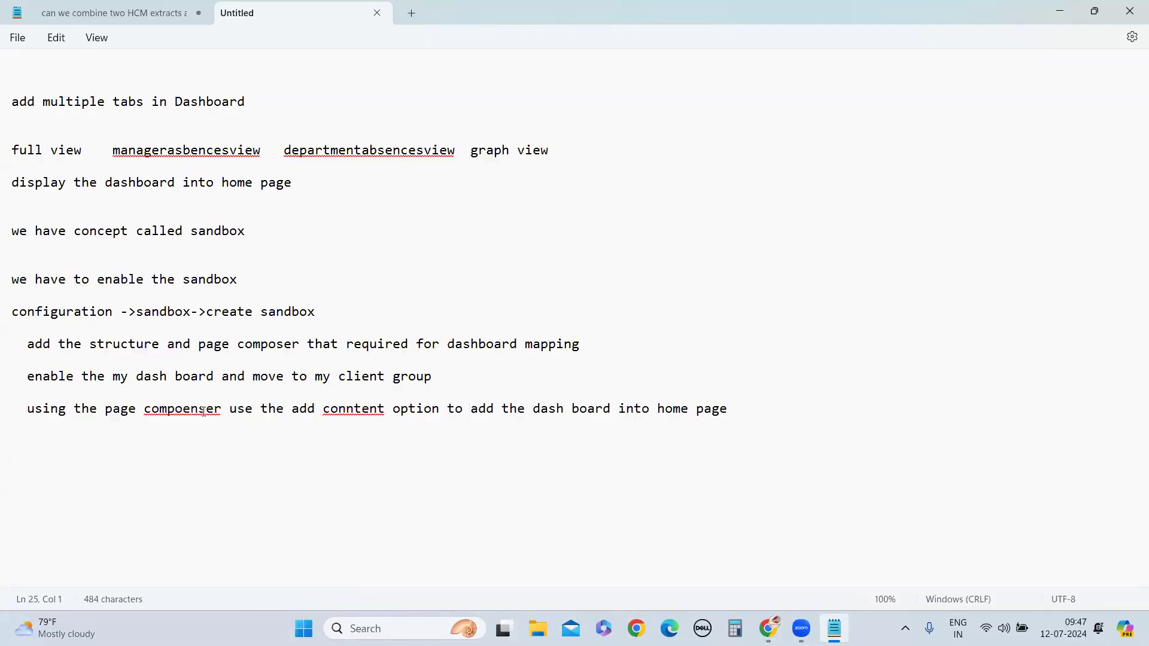
pyautogui.rightClick(203, 412)
pyautogui.click(200, 412)
pyautogui.press('BackSpace')
pyautogui.press('BackSpace')
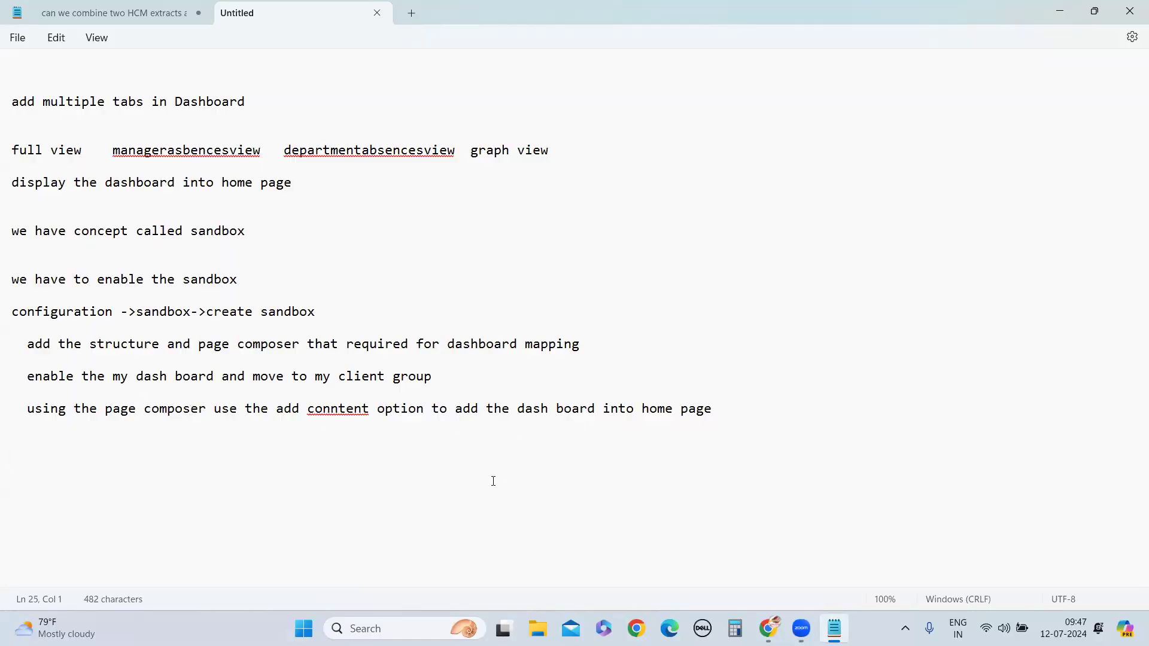
pyautogui.rightClick(343, 411)
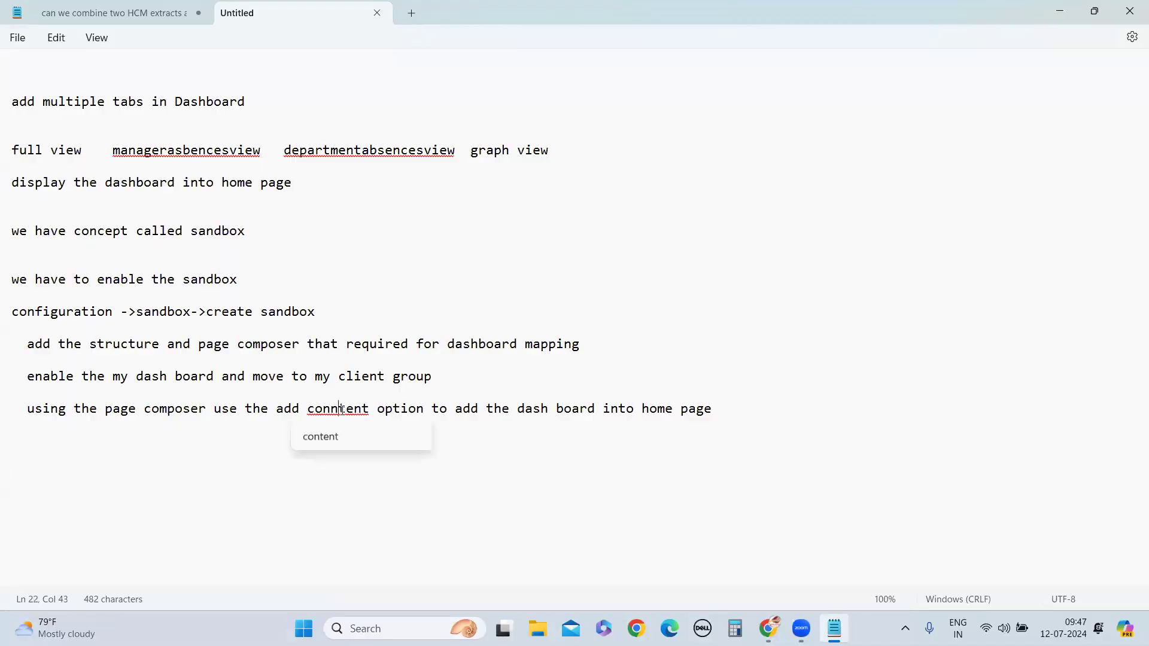
pyautogui.click(326, 437)
pyautogui.click(360, 472)
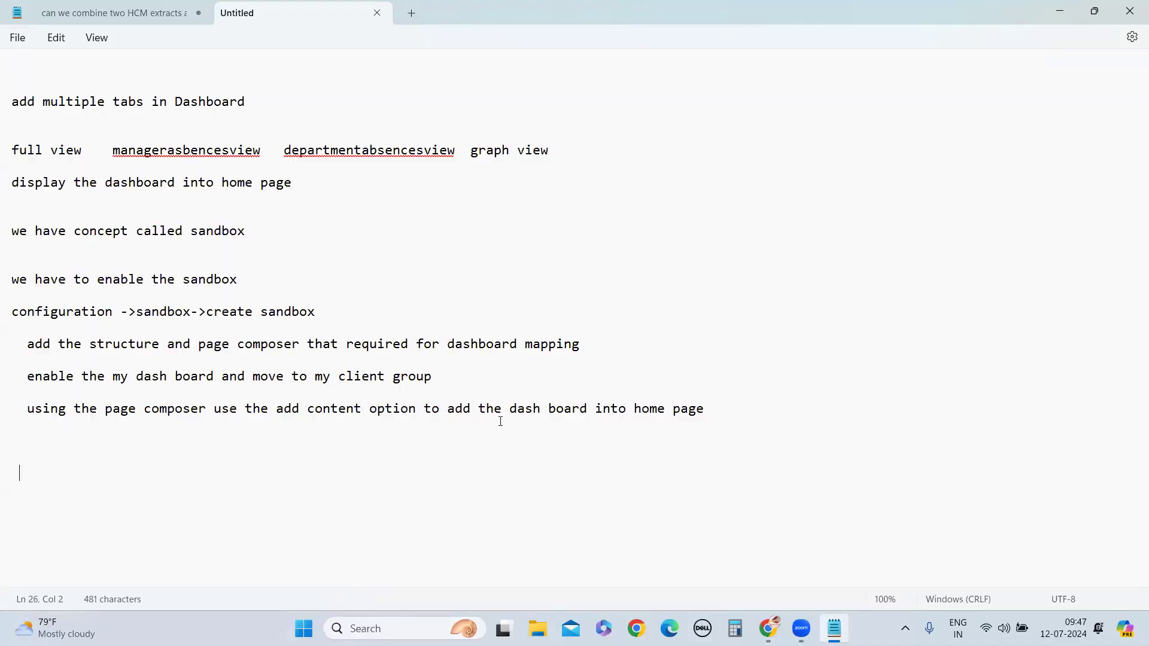
# Add the note line "publish the sandbox" below the page composer line, fixing its spelling, and start a new line
pyautogui.click(177, 444)
pyautogui.write('publish the sandbox')
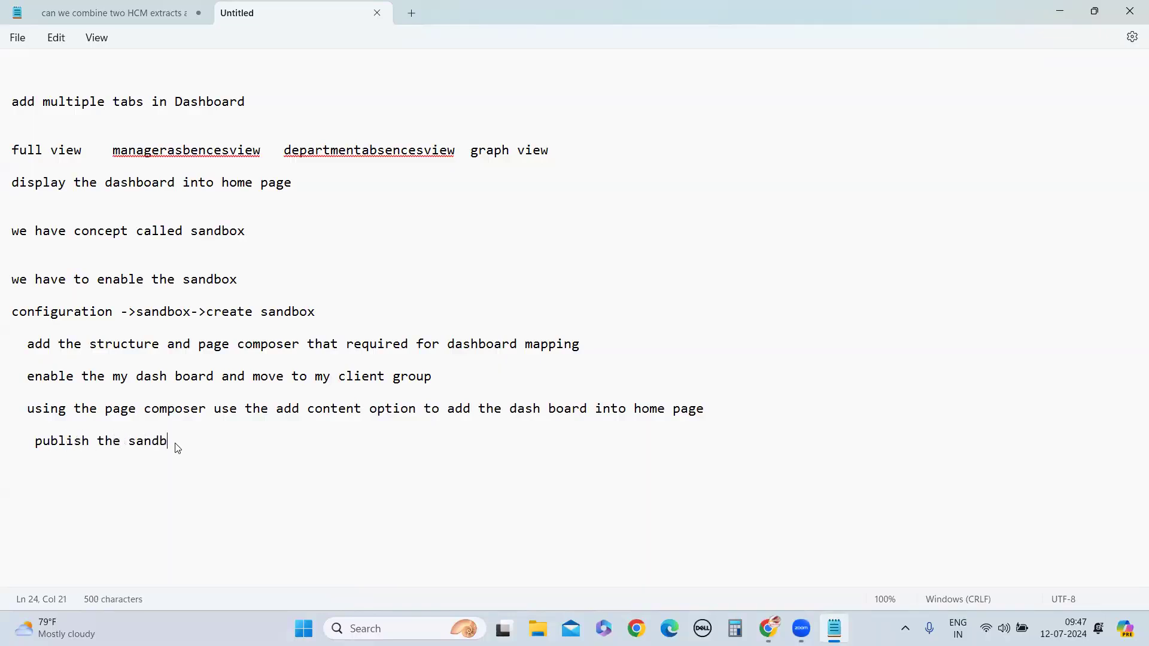
pyautogui.press('Return')
# Switch to Oracle Fusion in Chrome, continue to the sandbox details page and publish jul12sandbox, confirming the request
pyautogui.click(772, 551)
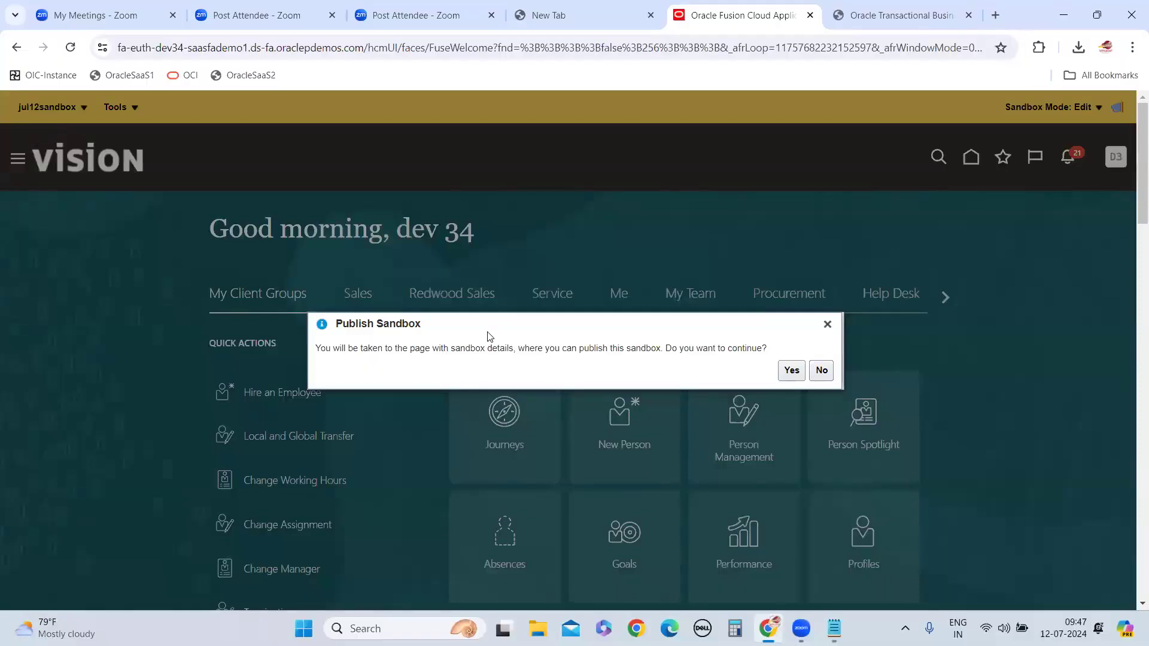
pyautogui.click(792, 370)
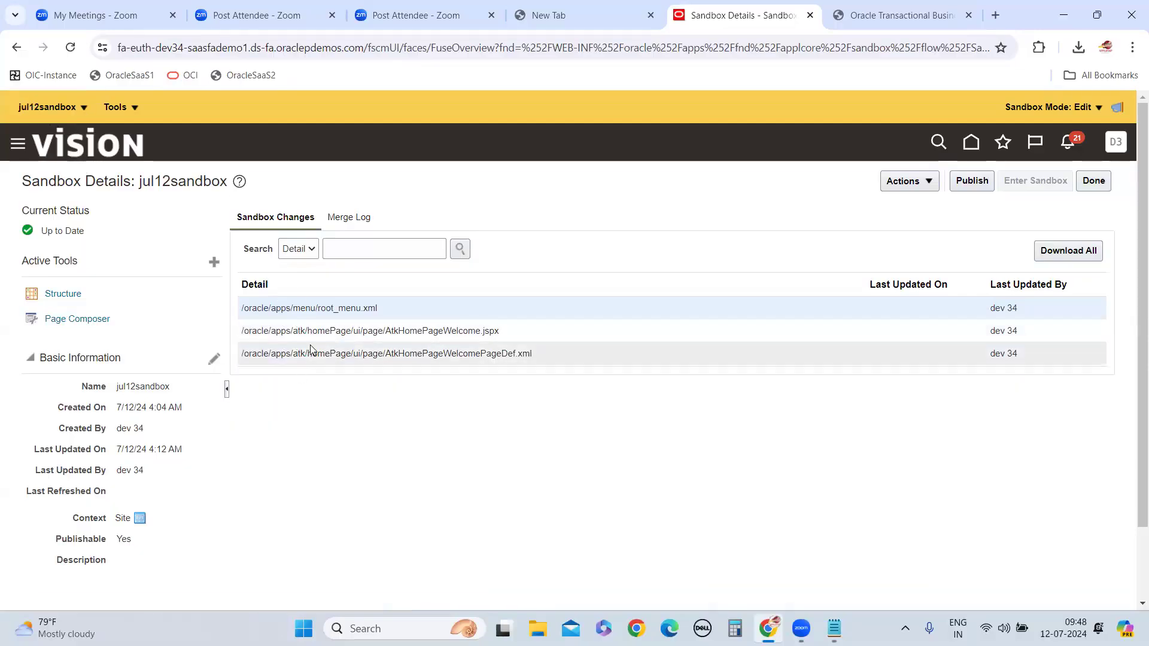
pyautogui.click(1084, 255)
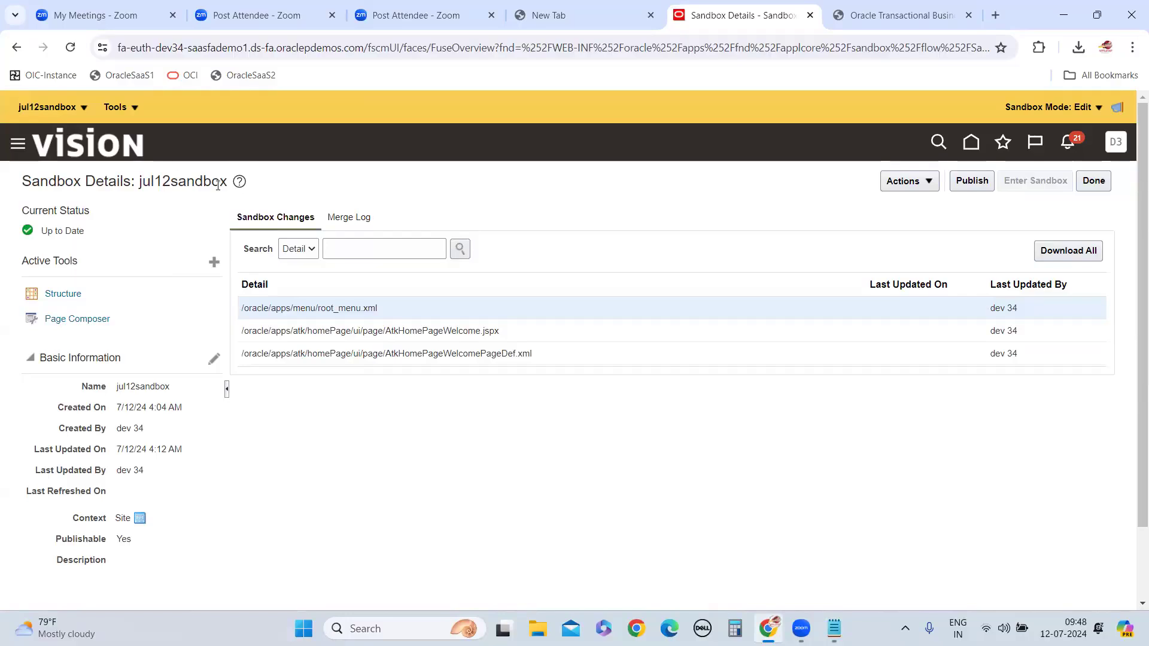
pyautogui.doubleClick(167, 180)
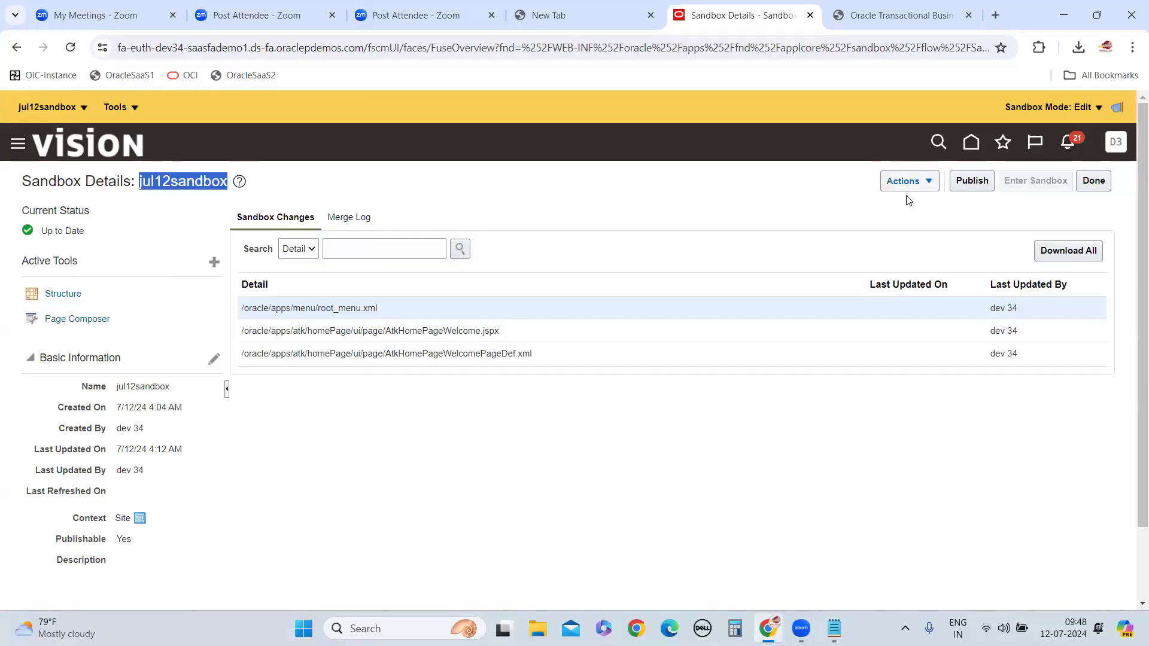
pyautogui.click(985, 184)
pyautogui.click(794, 371)
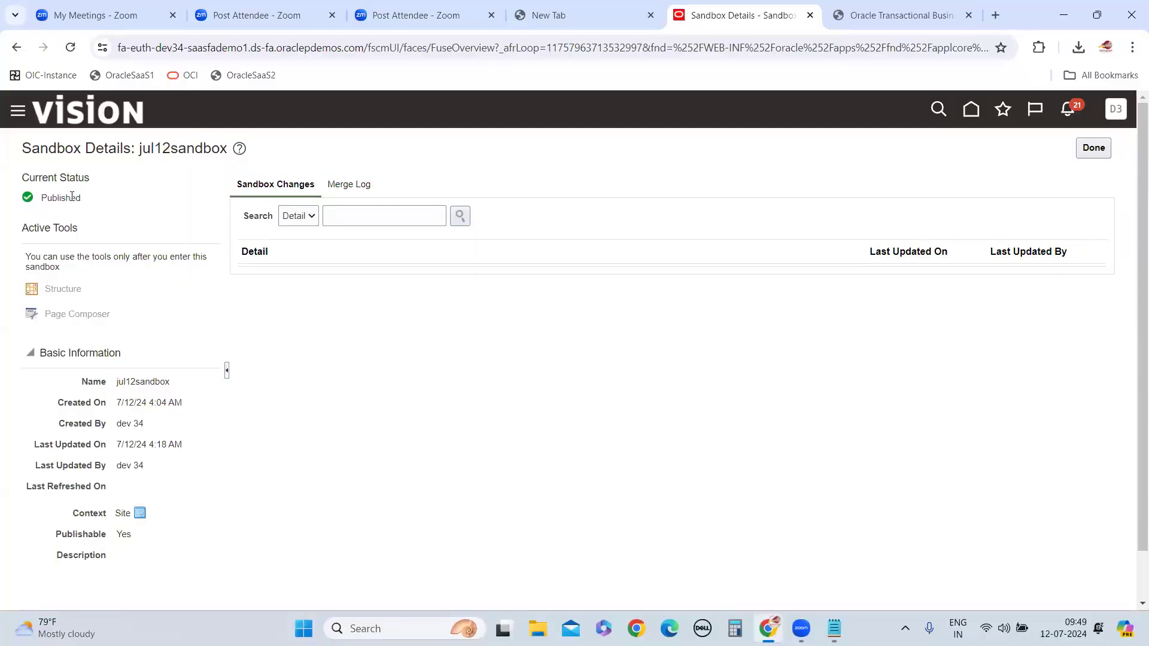
# Leave the sandbox details, look through the available sandboxes and check jul12sandbox's details among the published sandboxes
pyautogui.click(1093, 148)
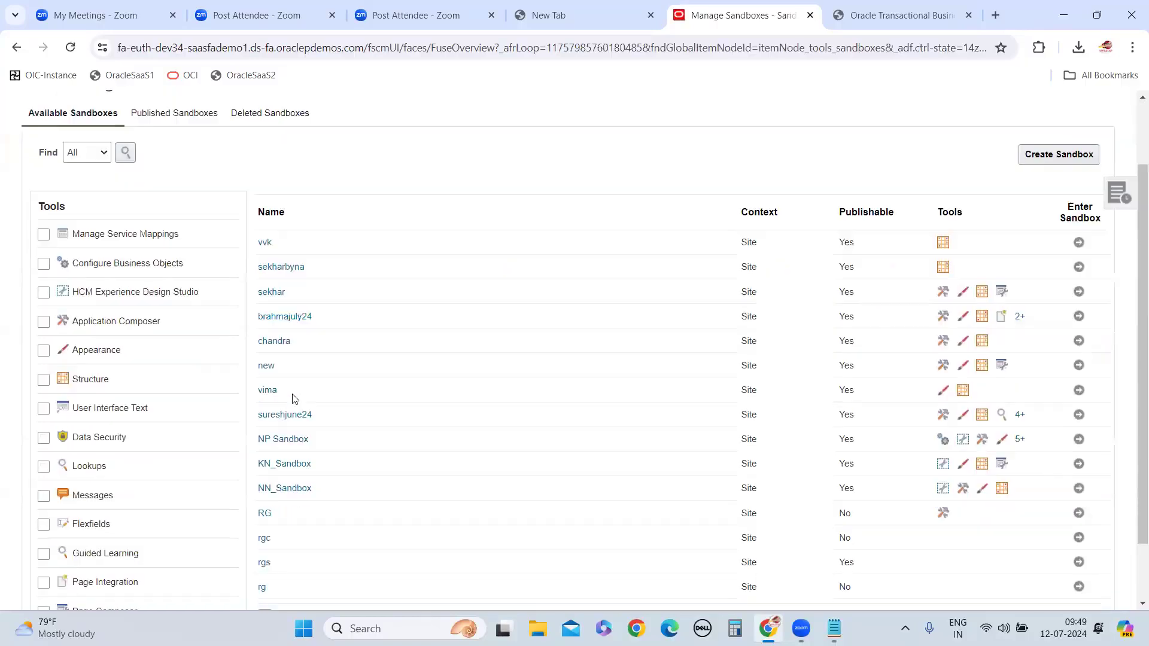
pyautogui.scroll(-3, 295, 371)
pyautogui.scroll(1, 306, 474)
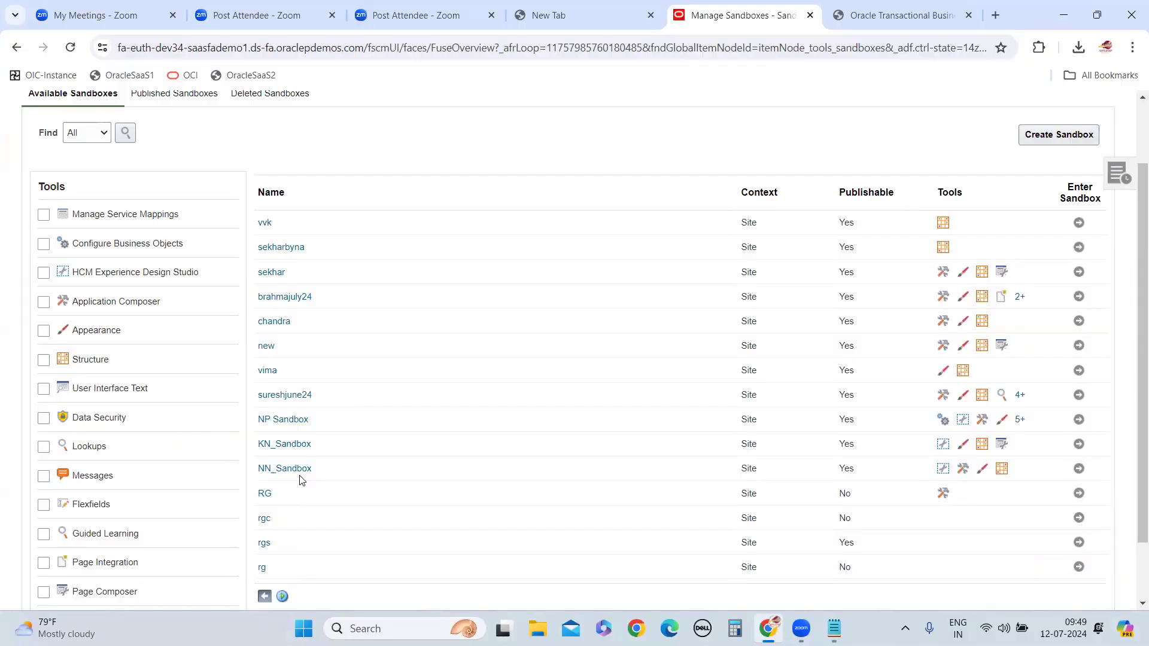
pyautogui.scroll(2, 292, 383)
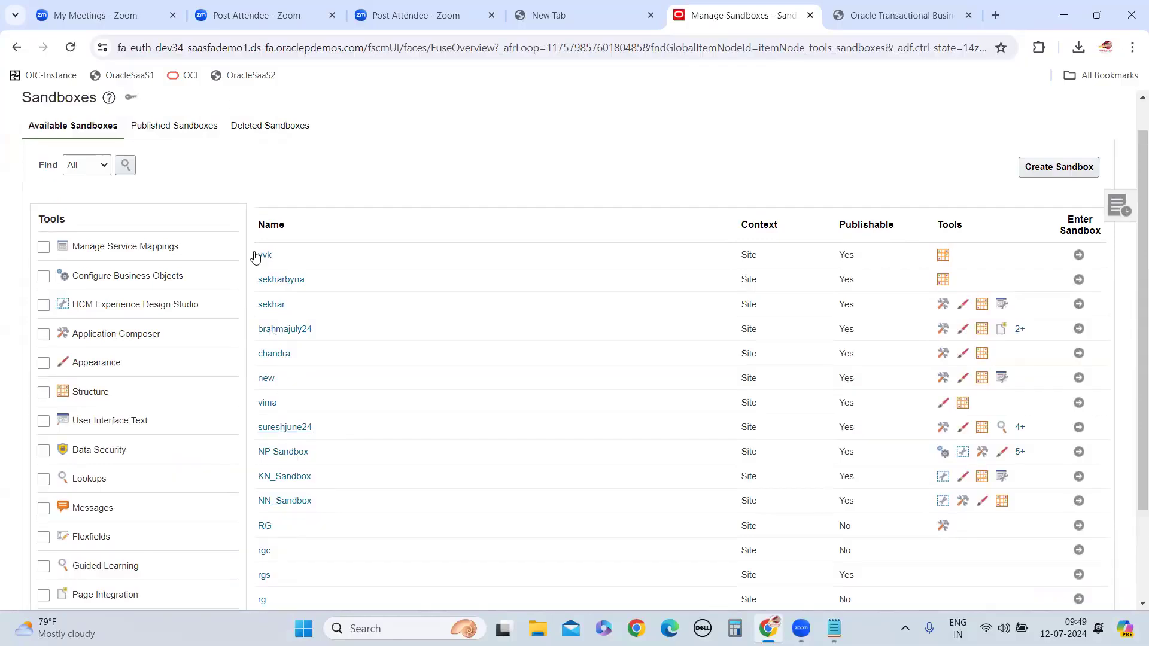
pyautogui.click(188, 179)
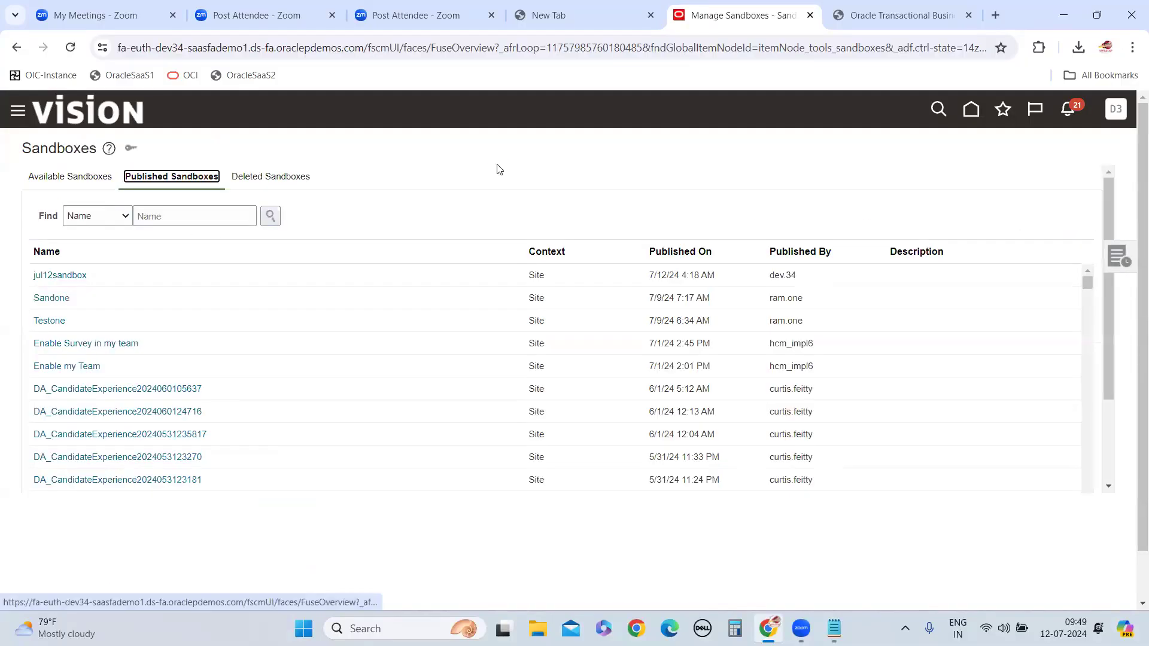
pyautogui.click(70, 278)
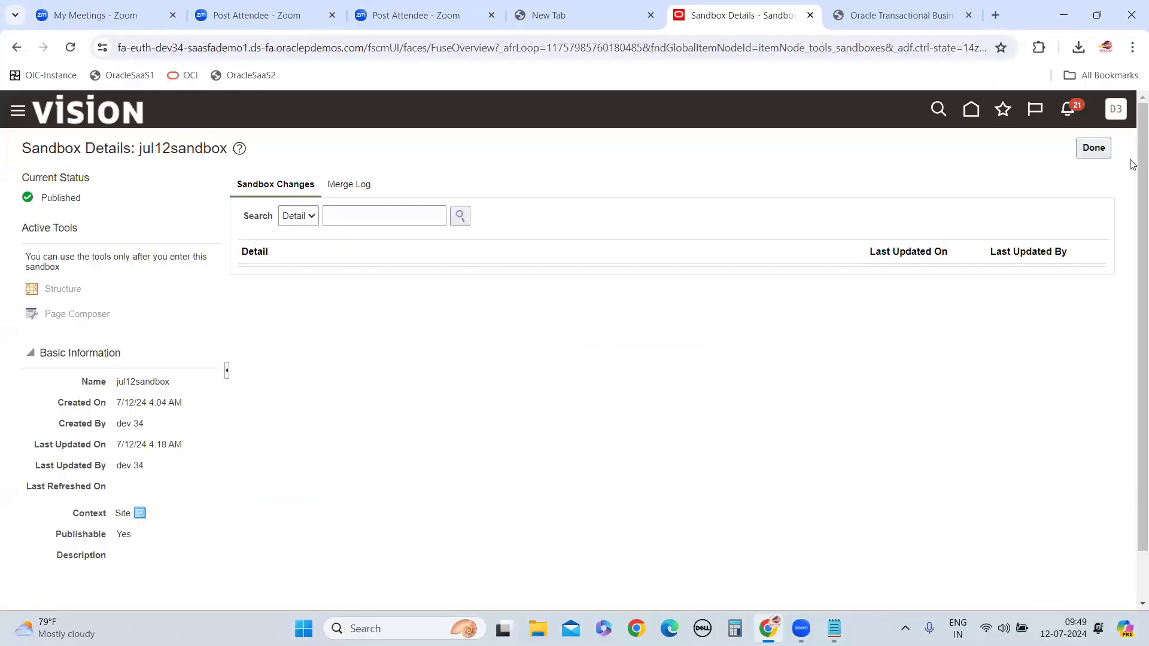
pyautogui.click(1093, 148)
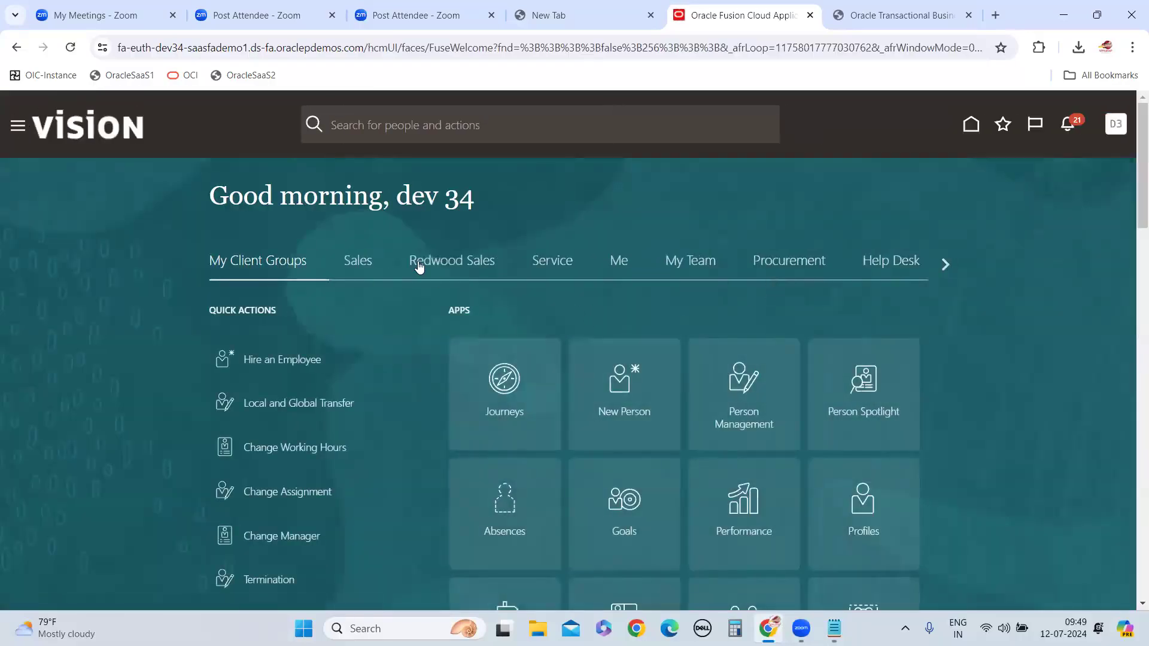
# Open My Dashboard from the My Client Groups apps and review the Full view of AbsencesDashBoard
pyautogui.scroll(-3, 497, 323)
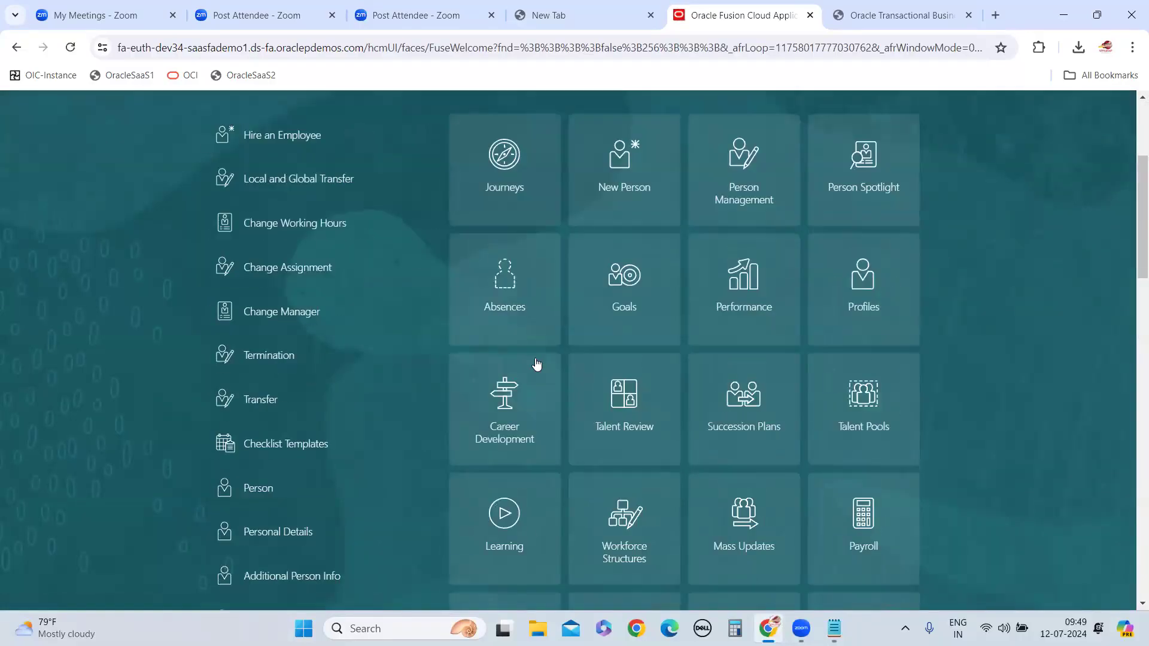
pyautogui.scroll(-3, 536, 368)
pyautogui.scroll(5, 539, 259)
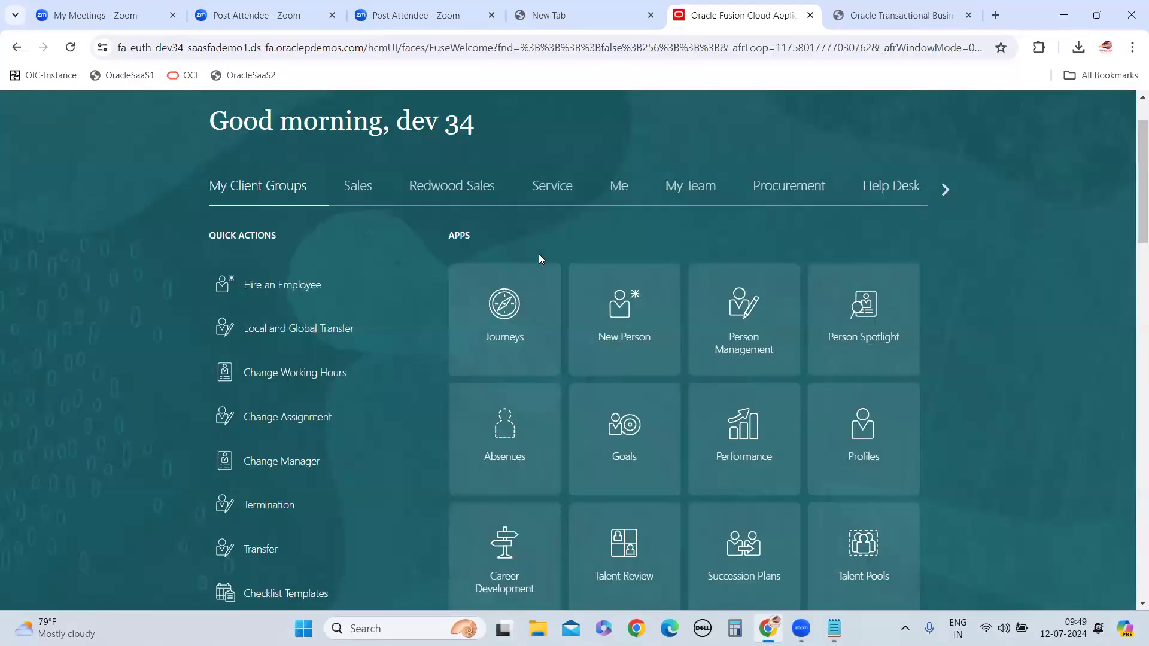
pyautogui.scroll(-8, 664, 444)
pyautogui.scroll(7, 1058, 220)
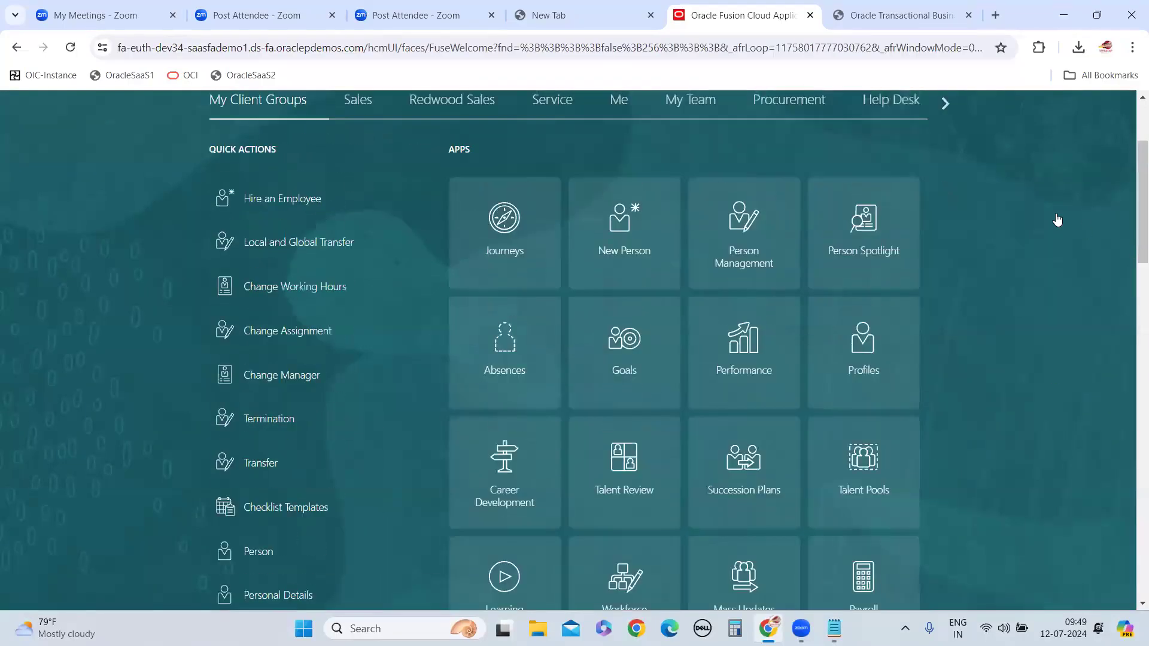
pyautogui.scroll(3, 1057, 220)
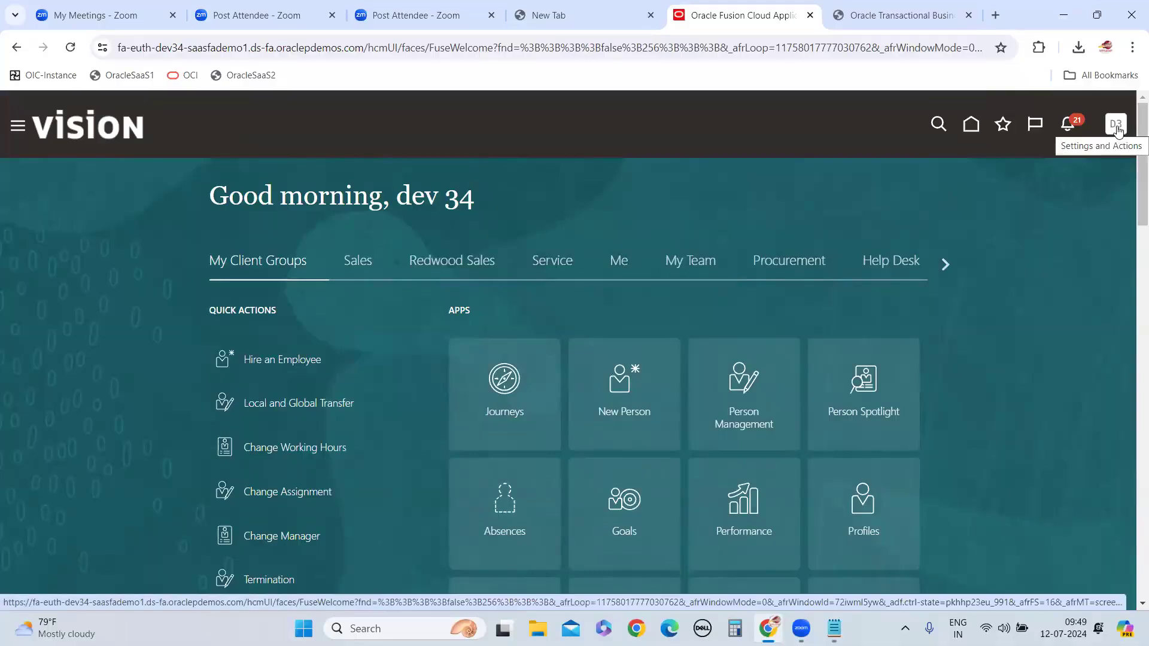
pyautogui.scroll(-10, 662, 431)
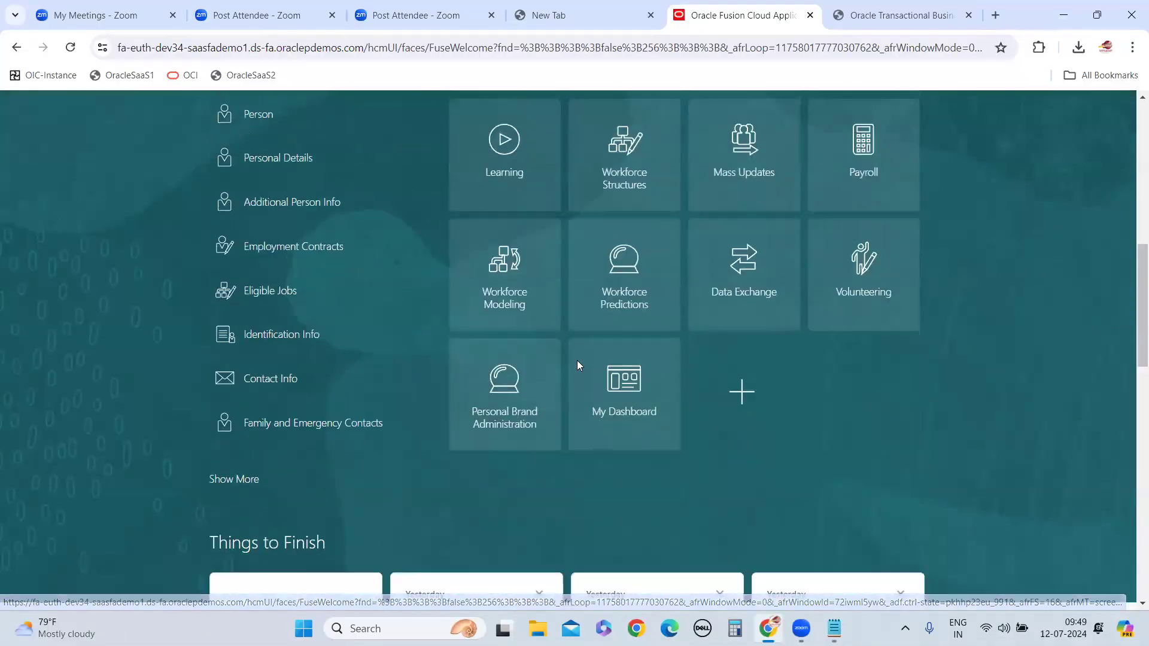
pyautogui.click(633, 389)
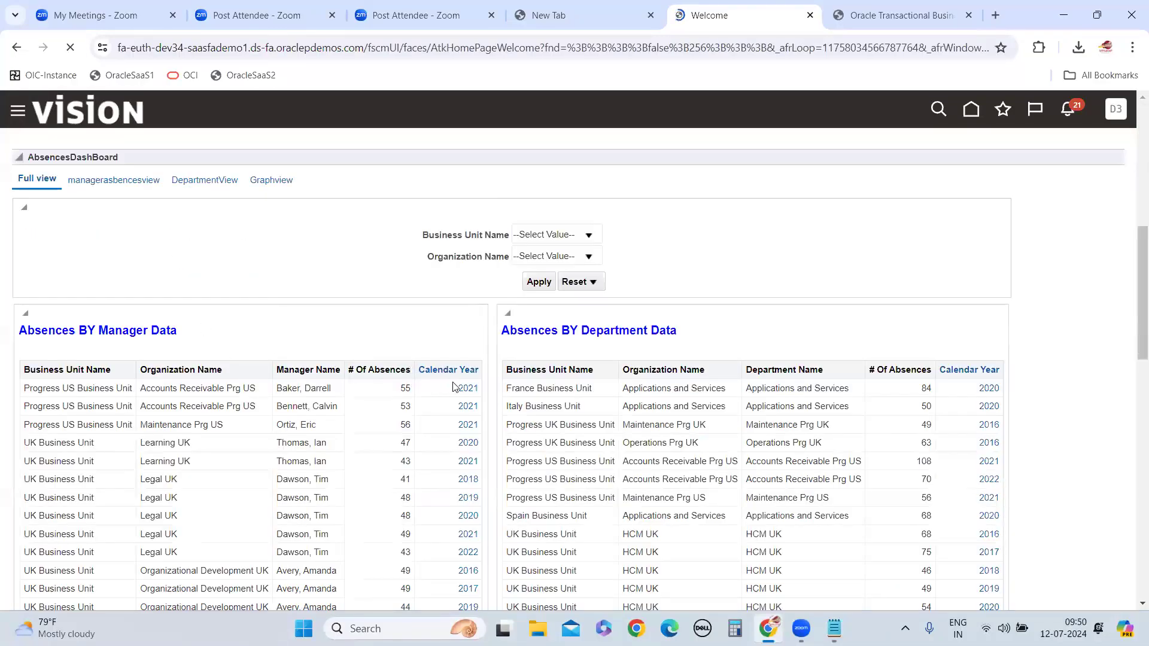
pyautogui.scroll(-8, 455, 386)
pyautogui.scroll(5, 455, 384)
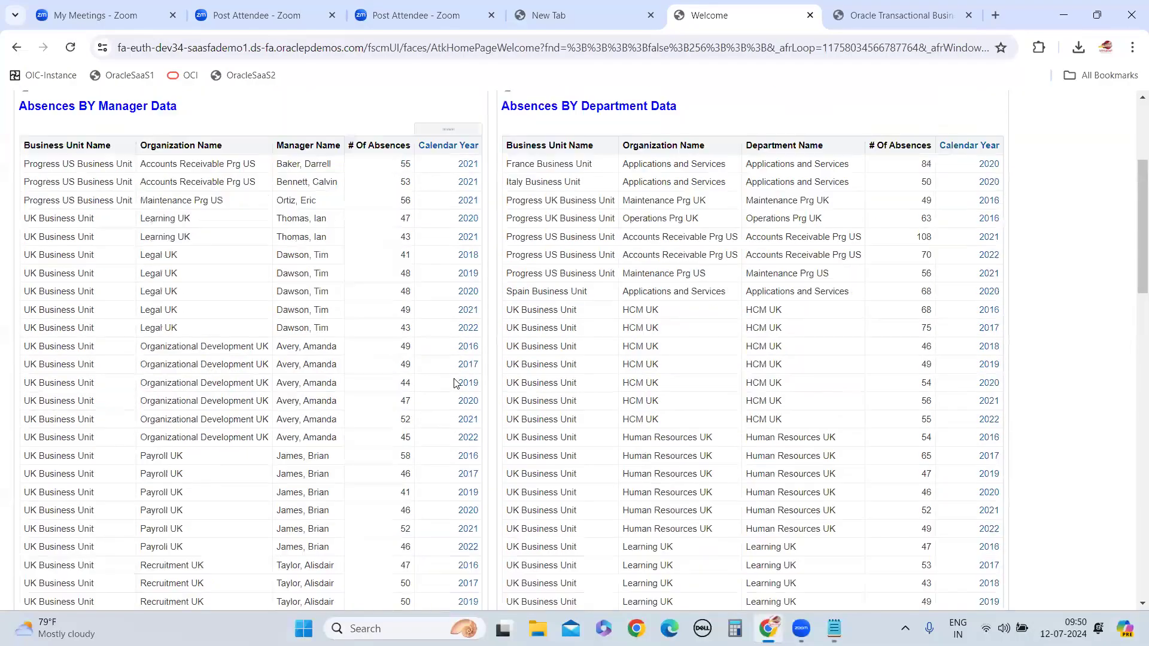
pyautogui.scroll(4, 455, 383)
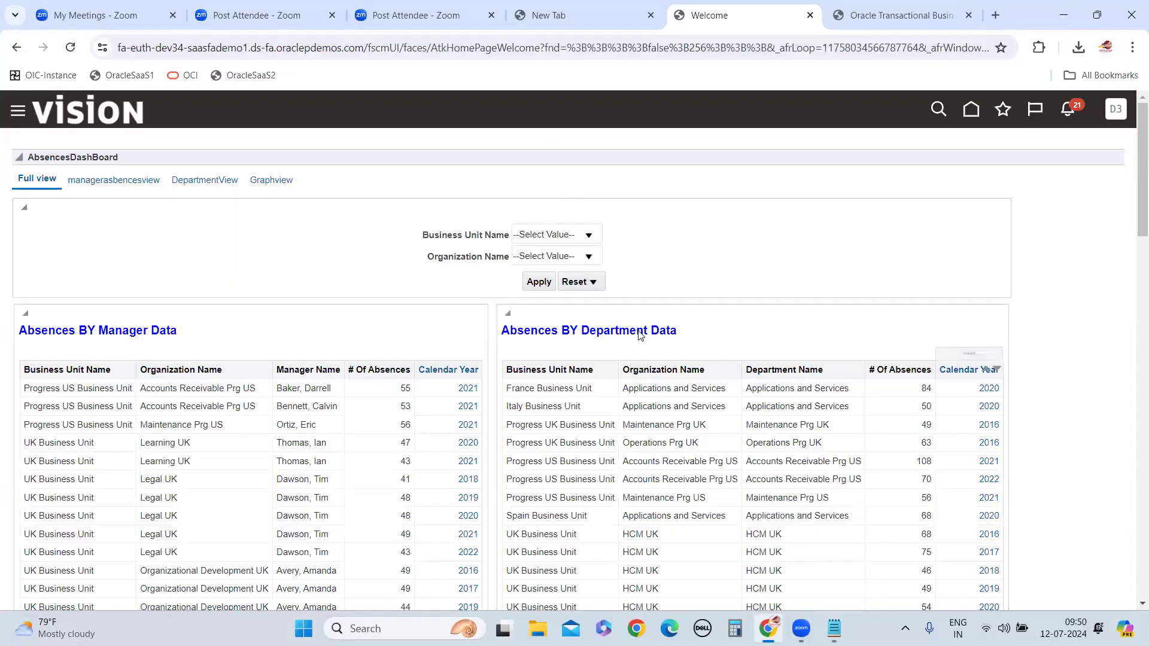
# Return to the home page and check the My Dashboard app under My Client Groups
pyautogui.click(971, 111)
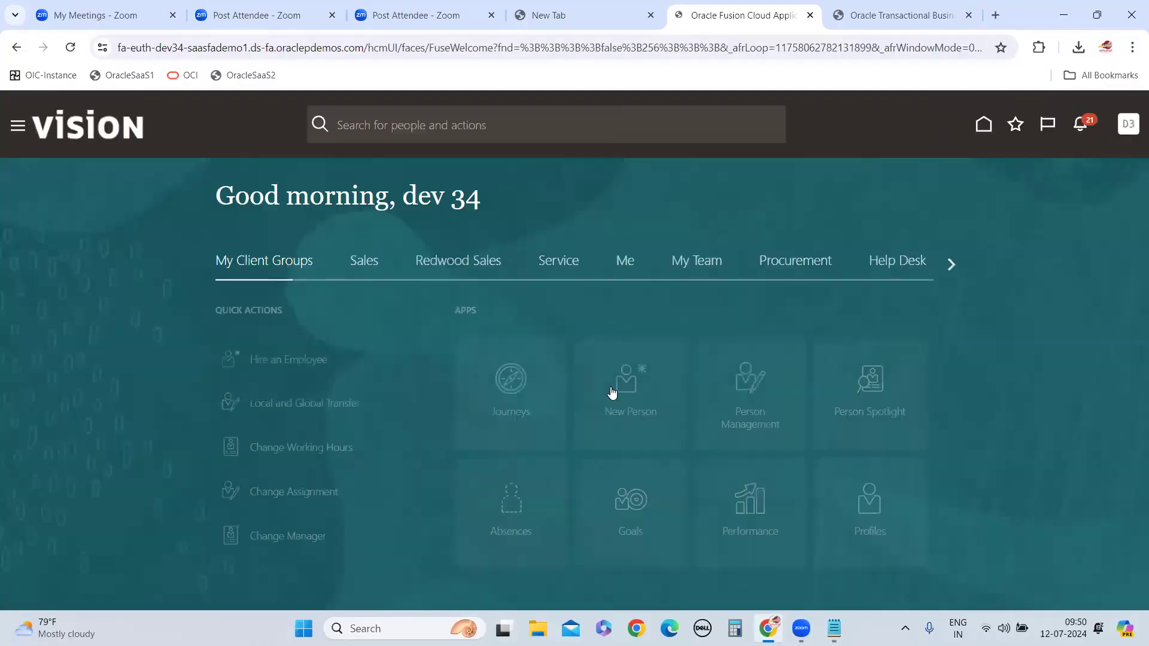
pyautogui.scroll(-6, 628, 374)
pyautogui.scroll(-4, 627, 378)
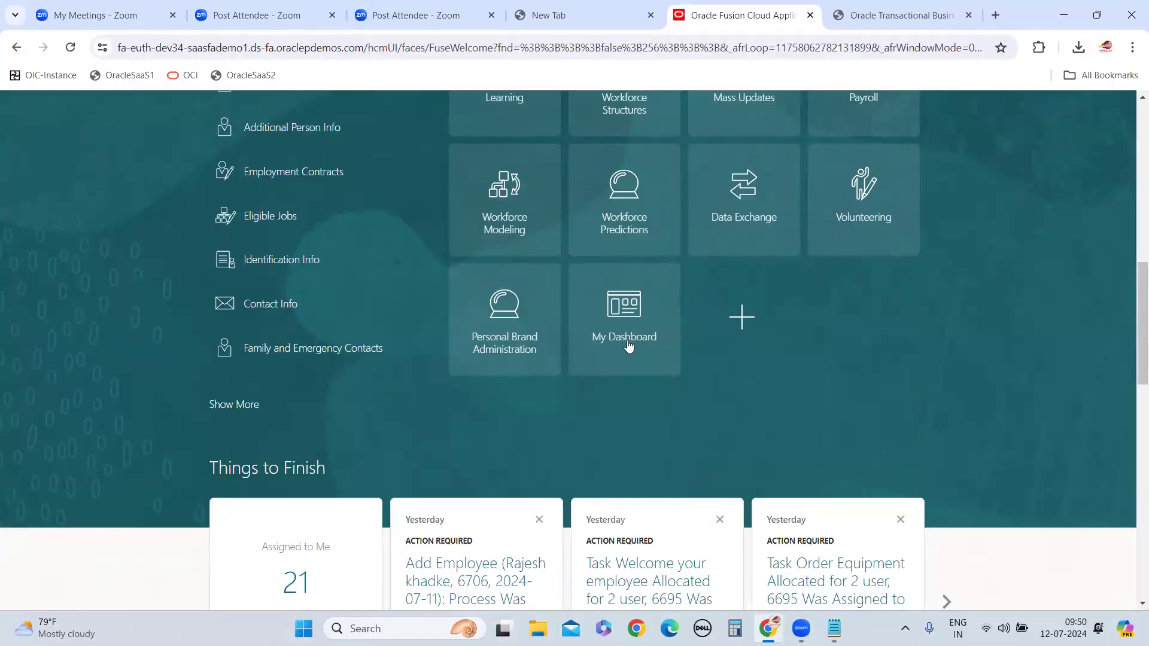
pyautogui.scroll(2, 626, 359)
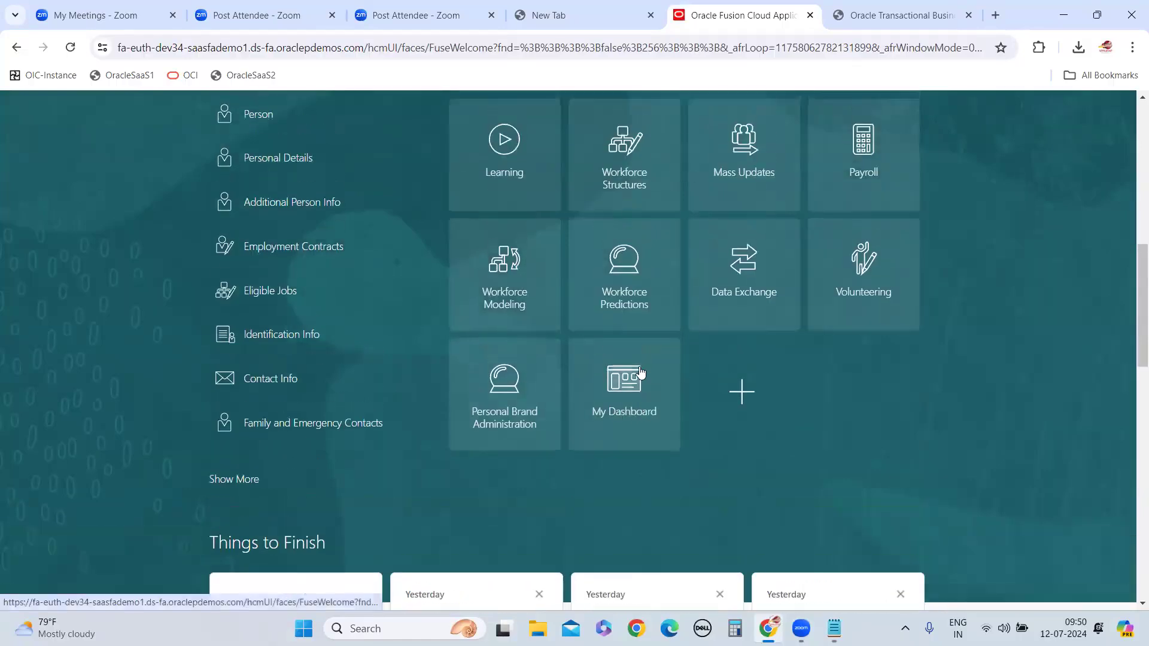
pyautogui.scroll(5, 663, 386)
# Switch to Notepad and add the line "once sandbox published we can not edit and delete for the existing sandbox" below the procedure
pyautogui.moveTo(834, 629)
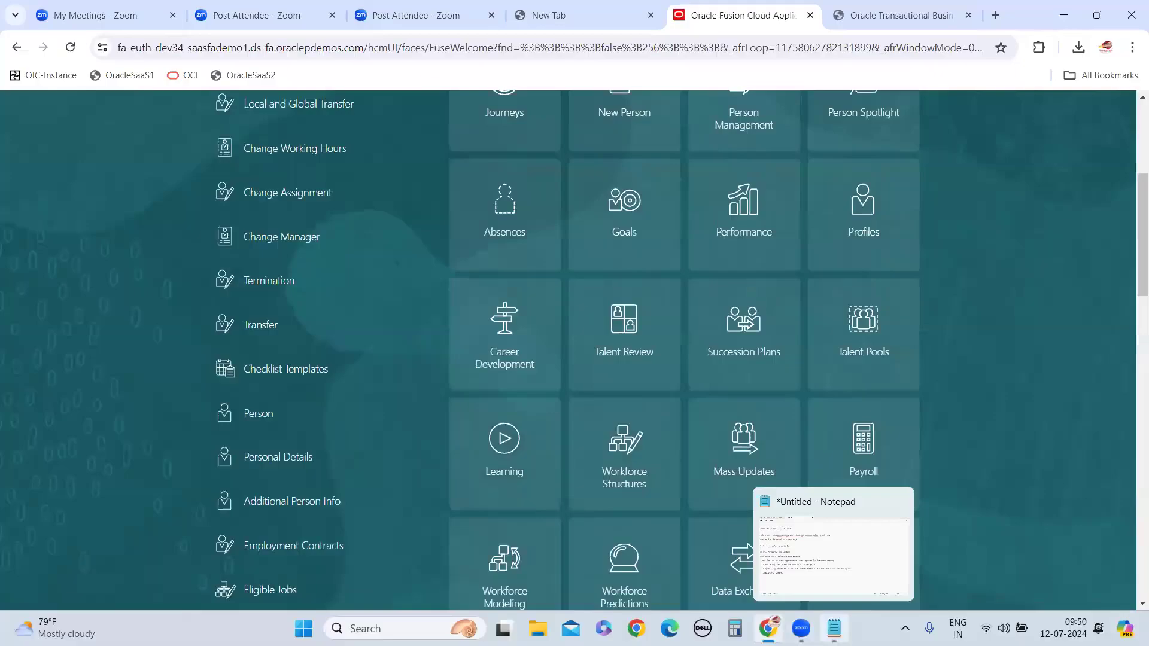
pyautogui.click(837, 575)
pyautogui.press('Return')
pyautogui.write('once sandbo')
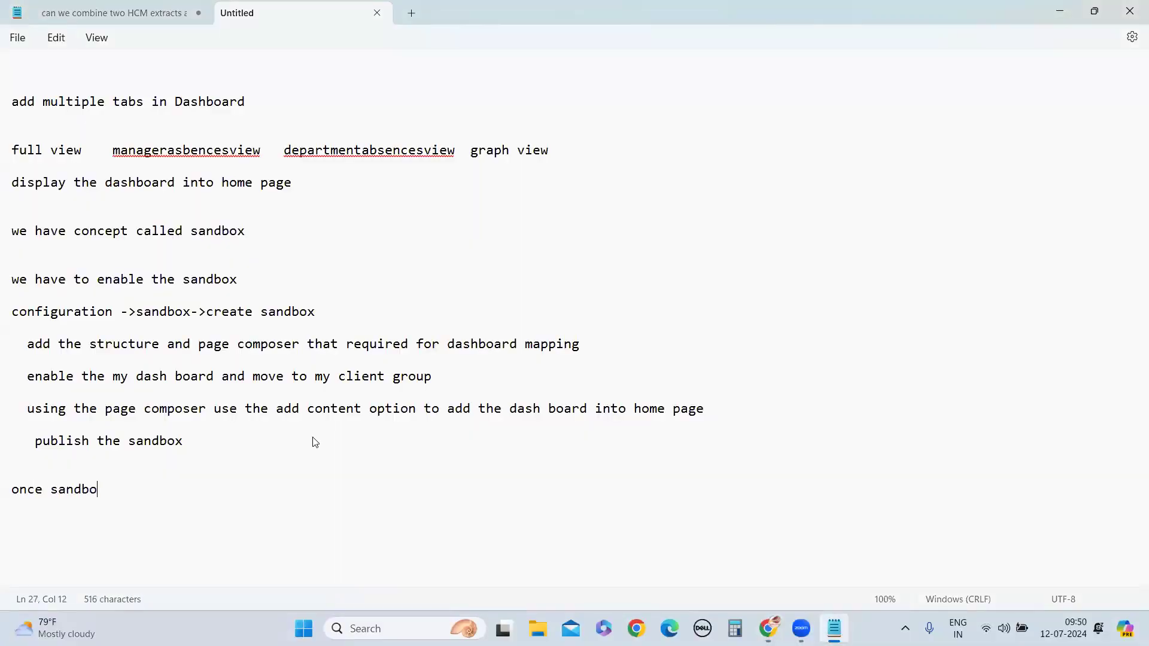
pyautogui.write('x published w')
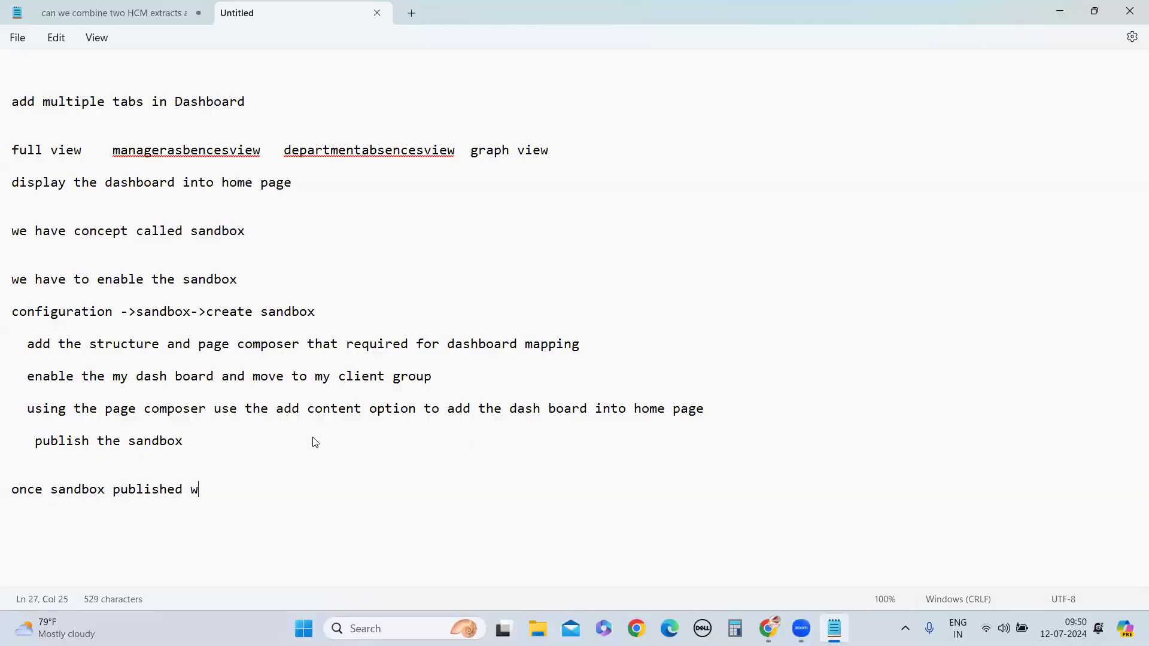
pyautogui.write('e can not edit and delete f')
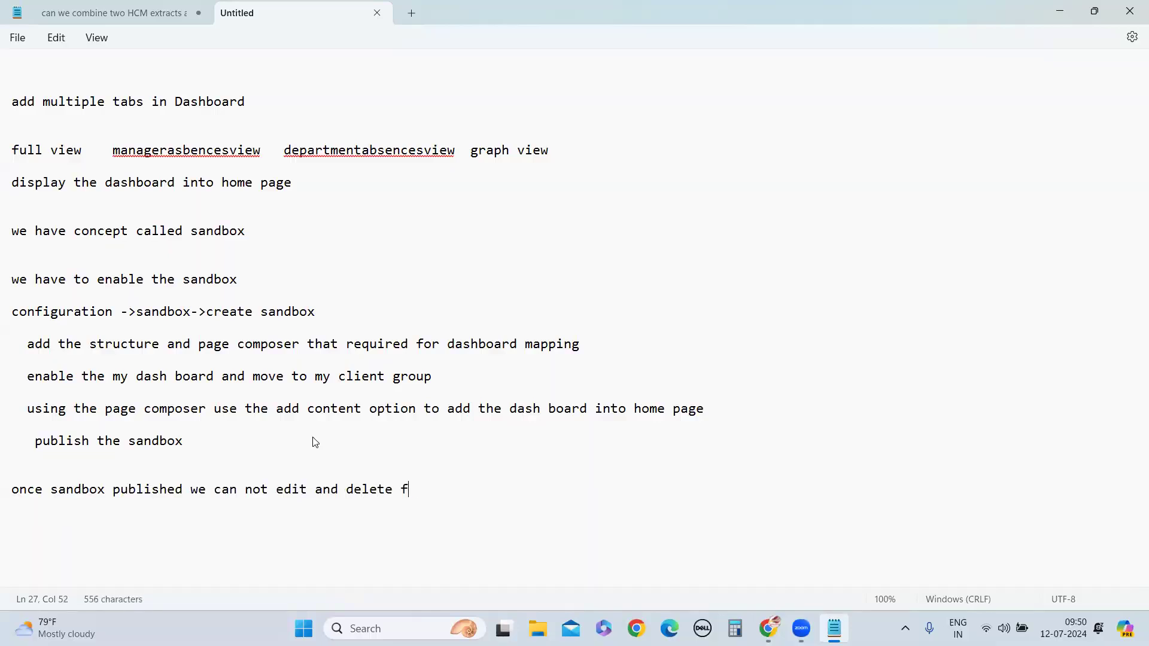
pyautogui.write('or the existind sandbox')
pyautogui.press('Return')
pyautogui.press('Return')
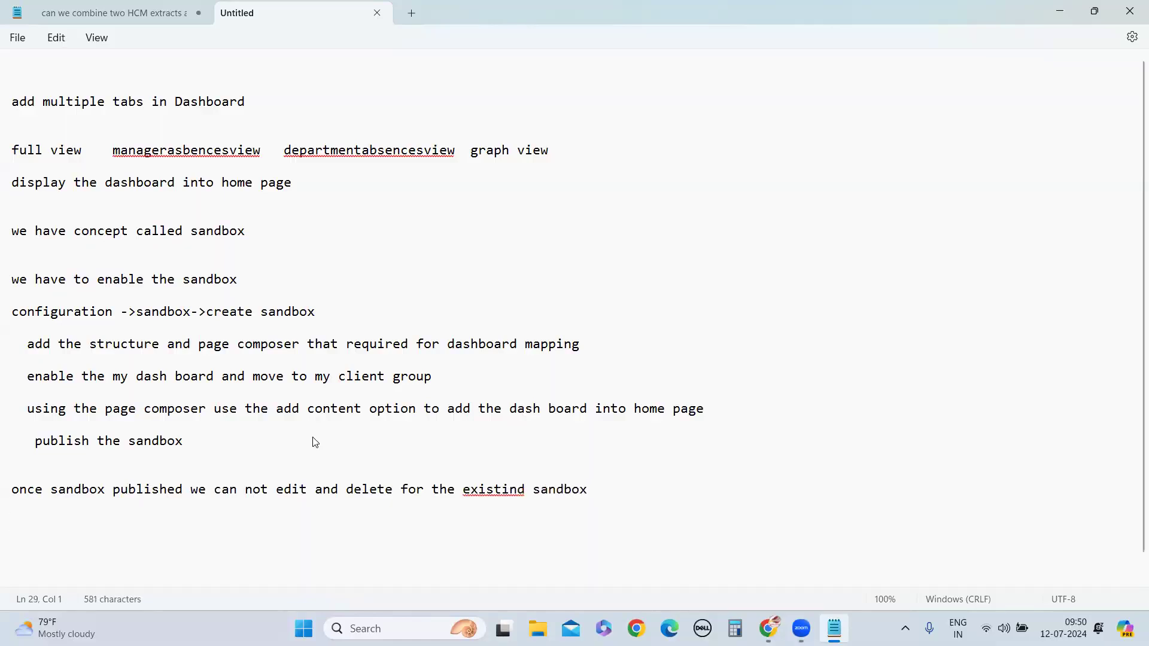
pyautogui.click(528, 483)
pyautogui.press('BackSpace')
pyautogui.write('g')
# Add the lines "we have to create new sandbox julne12asandbox" and, indented beneath it, "delete the changes"
pyautogui.click(503, 542)
pyautogui.write('we have to create new sandbox')
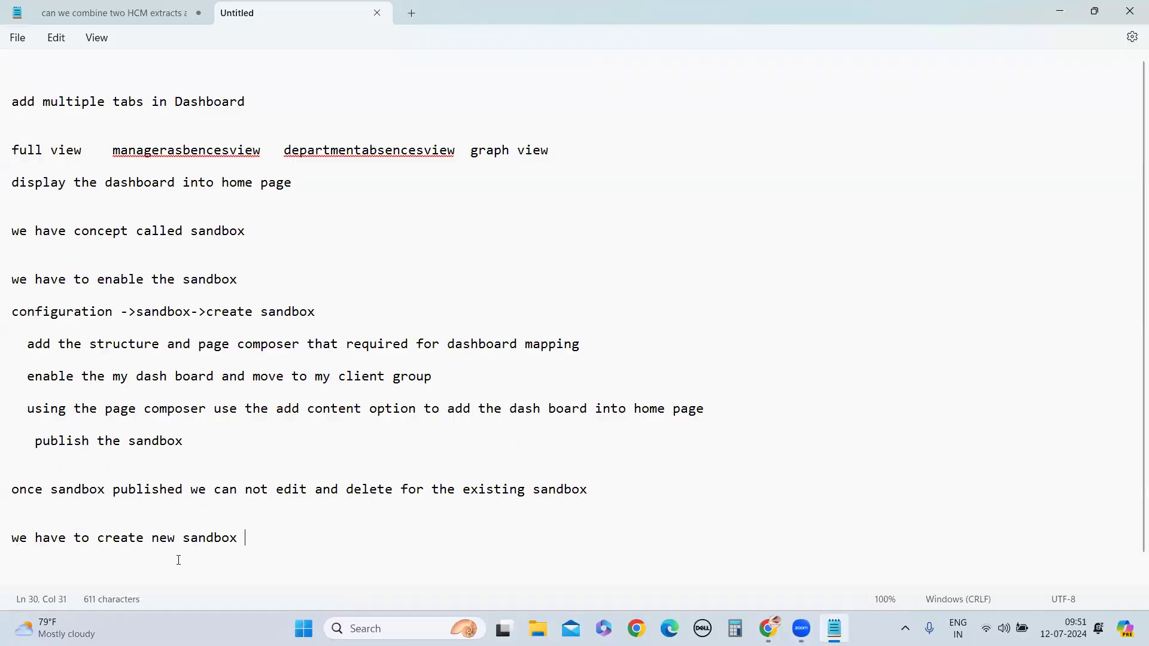
pyautogui.press('Return')
pyautogui.press('Return')
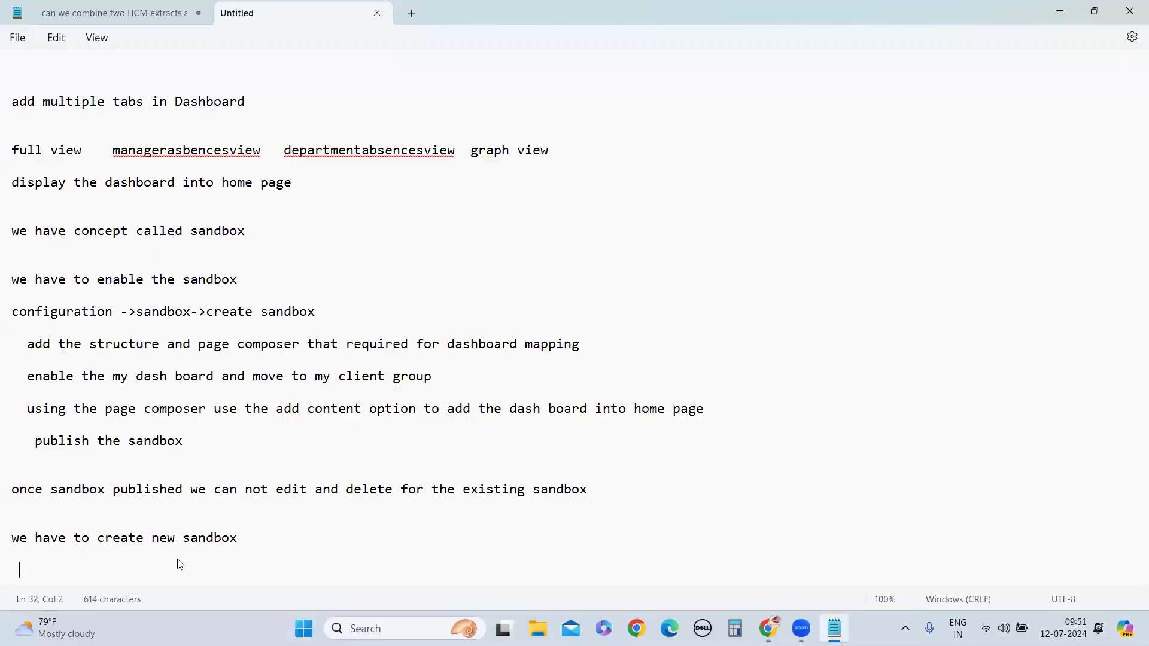
pyautogui.write('delete the changes')
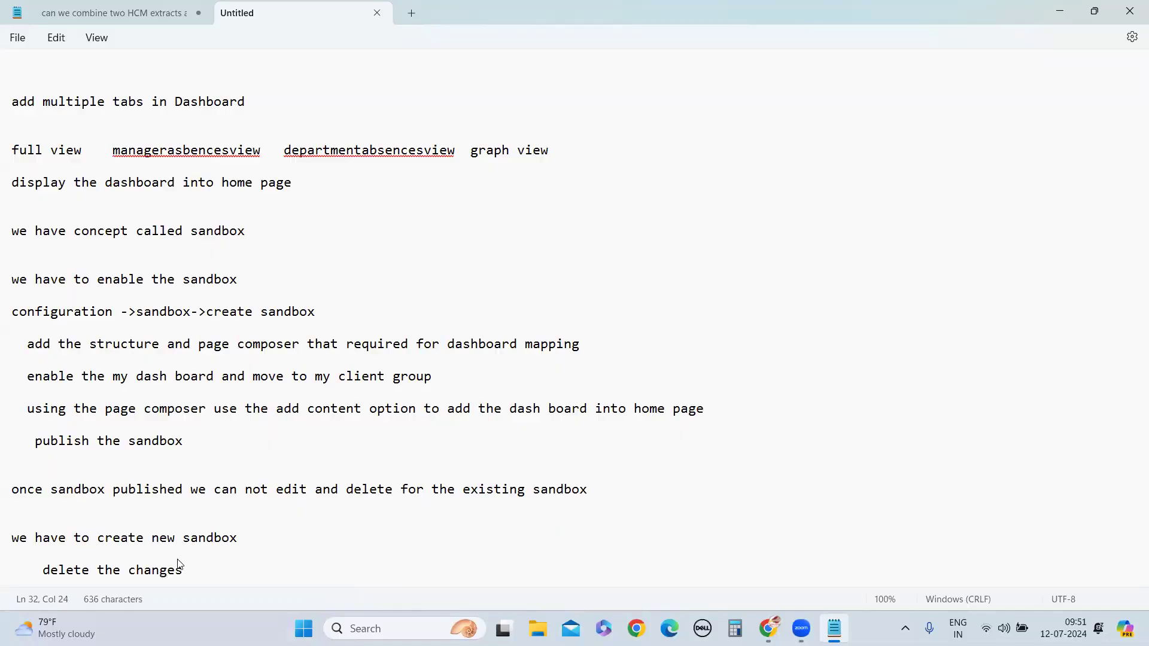
pyautogui.click(248, 538)
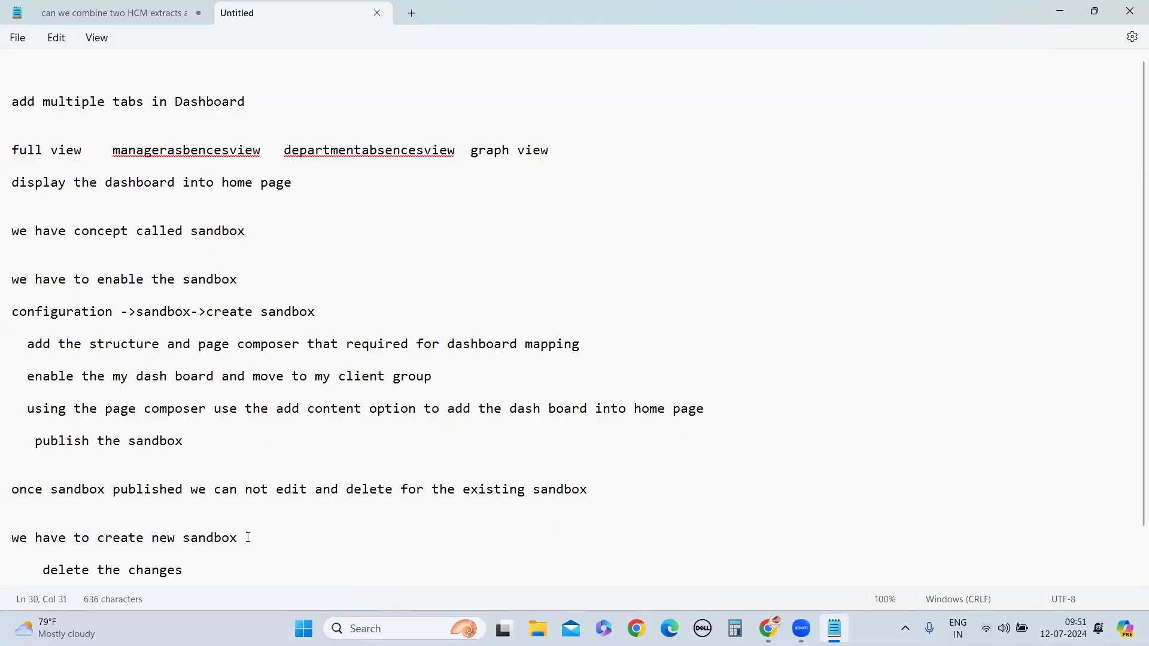
pyautogui.write('julne12')
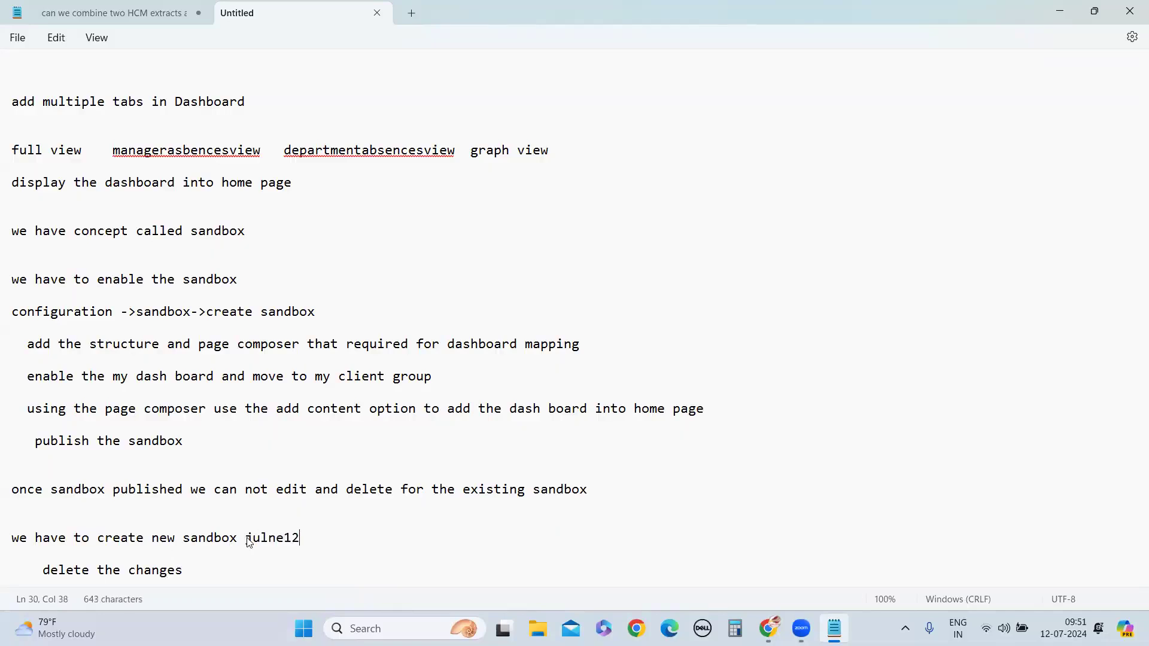
pyautogui.write('asandbox')
# Extend the "delete the changes" line with "in julne12asandbox", copying the sandbox name from the line above
pyautogui.click(194, 572)
pyautogui.write('in')
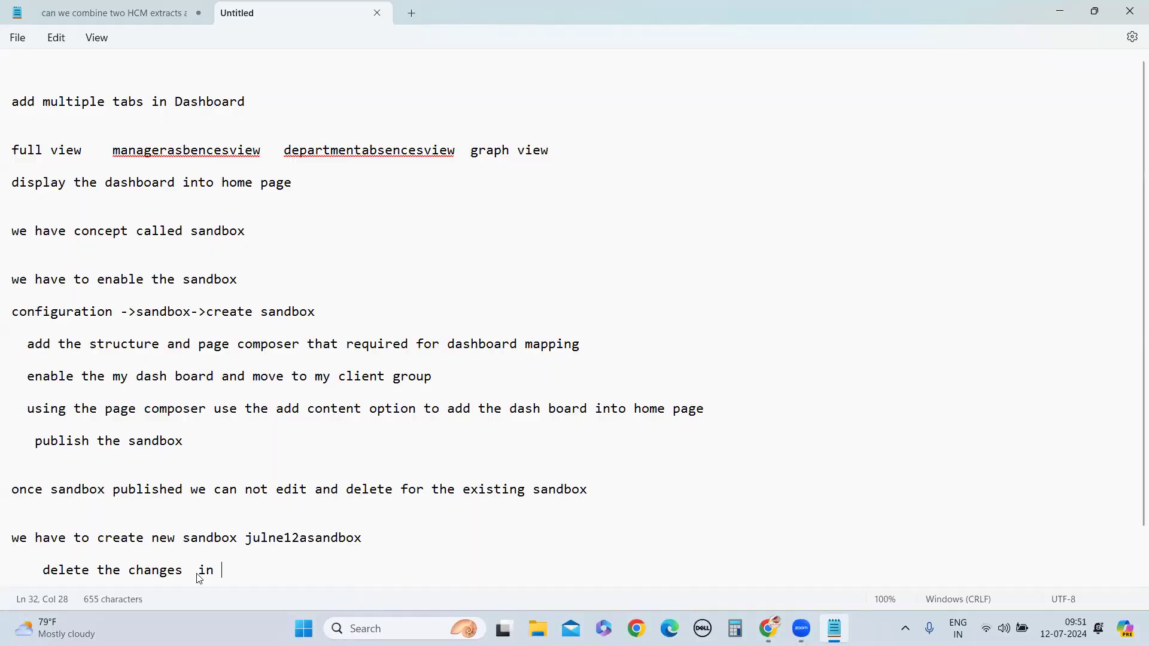
pyautogui.moveTo(246, 538); pyautogui.dragTo(342, 565)
pyautogui.hotkey('ctrl', 'c')
pyautogui.click(224, 573)
pyautogui.hotkey('ctrl', 'v')
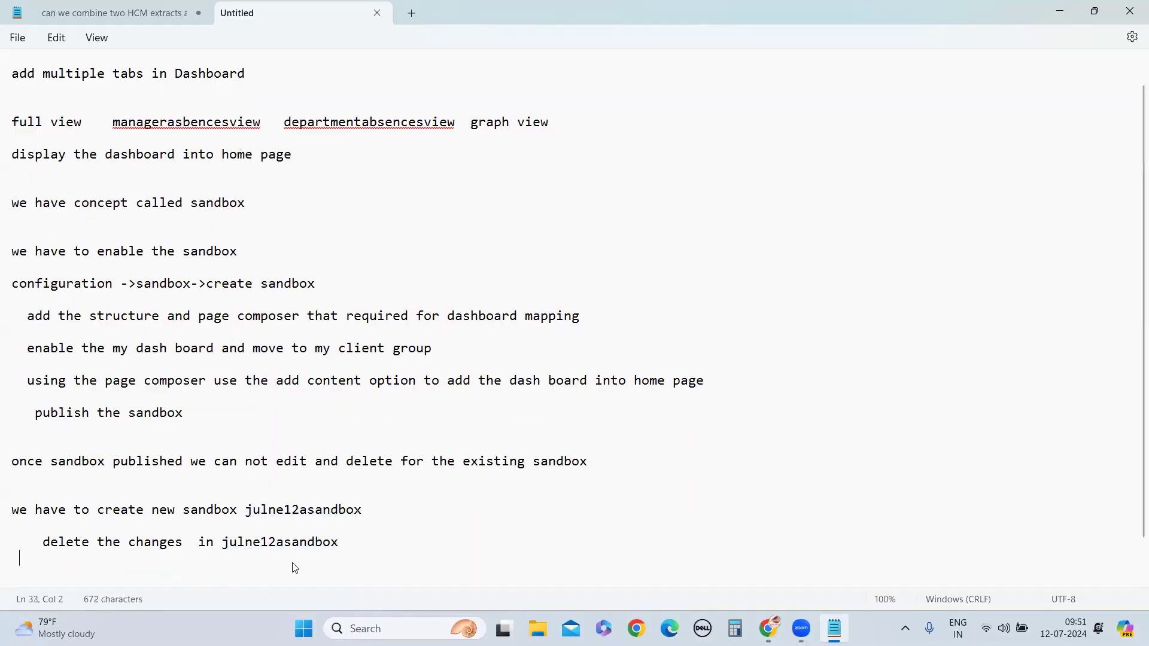
# Add the line "and publish the julne12asandbox" below the delete line, reusing the copied sandbox name
pyautogui.write('and ')
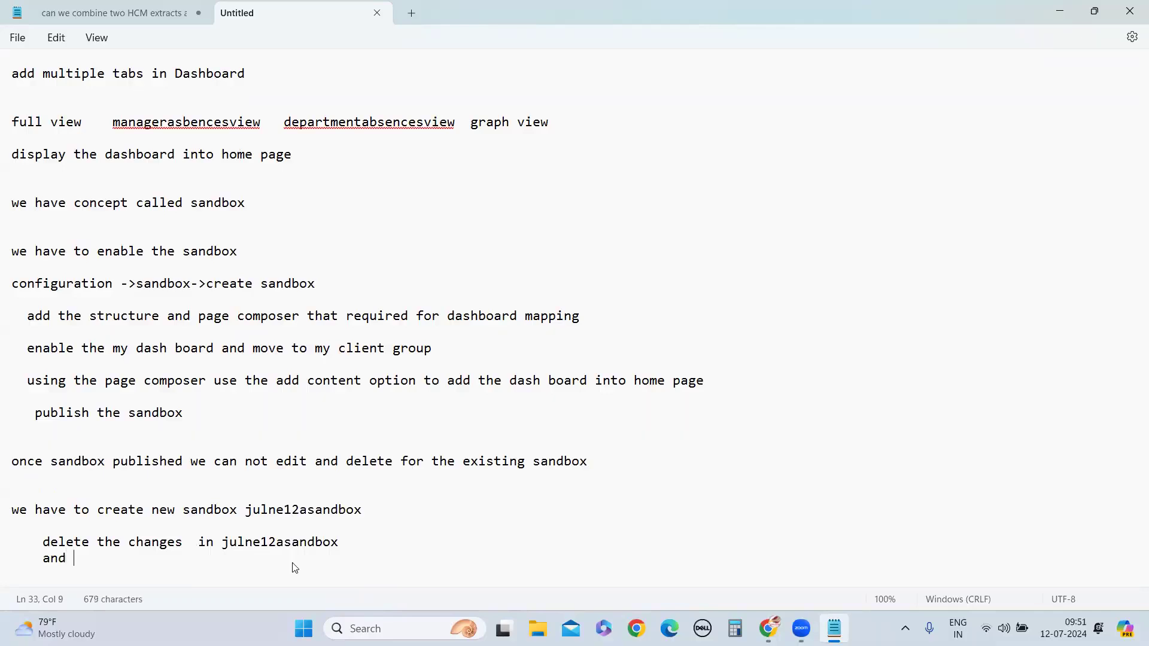
pyautogui.write('publish the')
pyautogui.moveTo(222, 542); pyautogui.dragTo(346, 551)
pyautogui.hotkey('ctrl', 'c')
pyautogui.click(195, 562)
pyautogui.hotkey('ctrl', 'v')
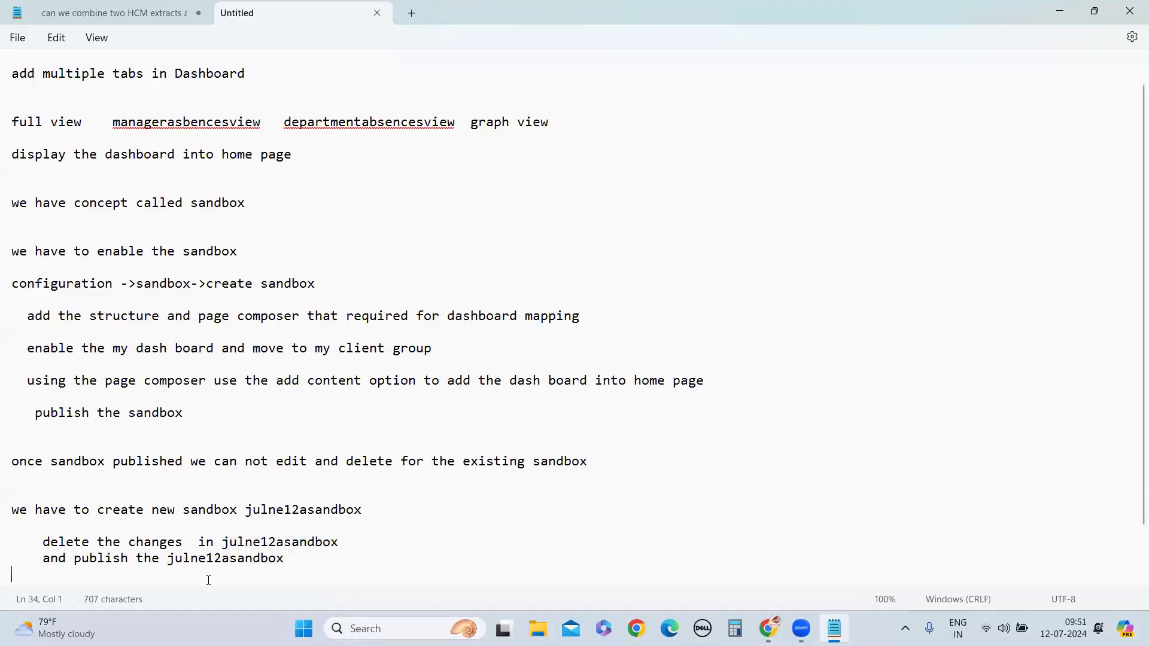
# Insert "happend in julne12sandbox" after "delete the changes" in the delete line
pyautogui.click(188, 542)
pyautogui.write('happend in')
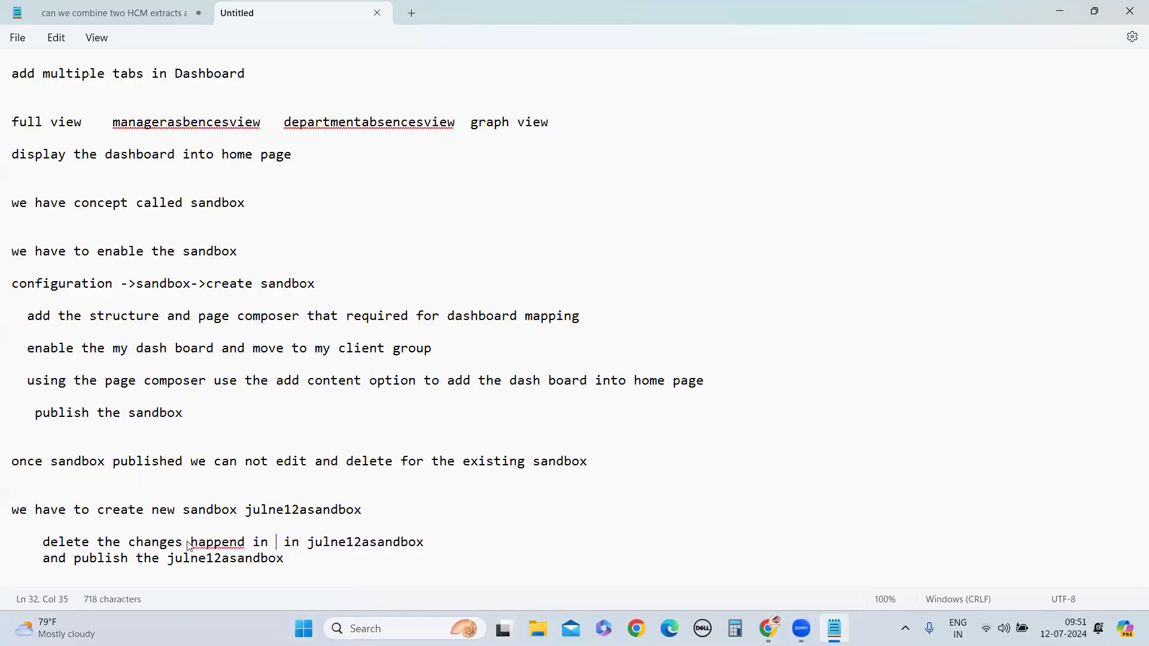
pyautogui.moveTo(245, 510); pyautogui.dragTo(365, 510)
pyautogui.click(270, 544)
pyautogui.hotkey('ctrl', 'v')
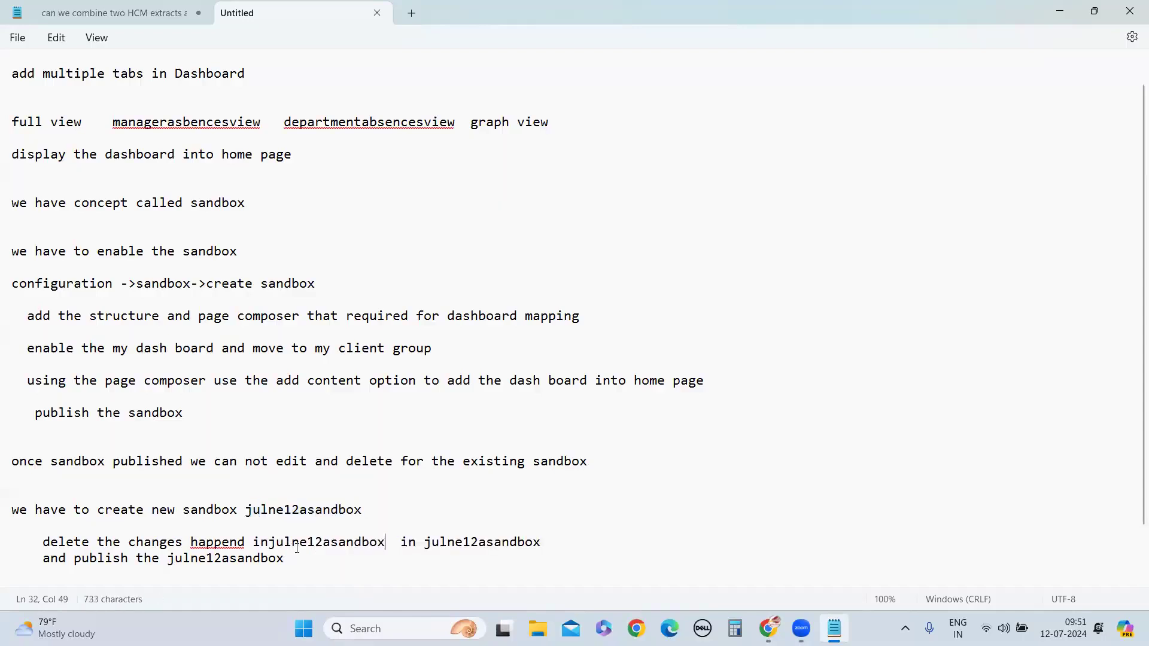
pyautogui.click(270, 545)
pyautogui.click(336, 543)
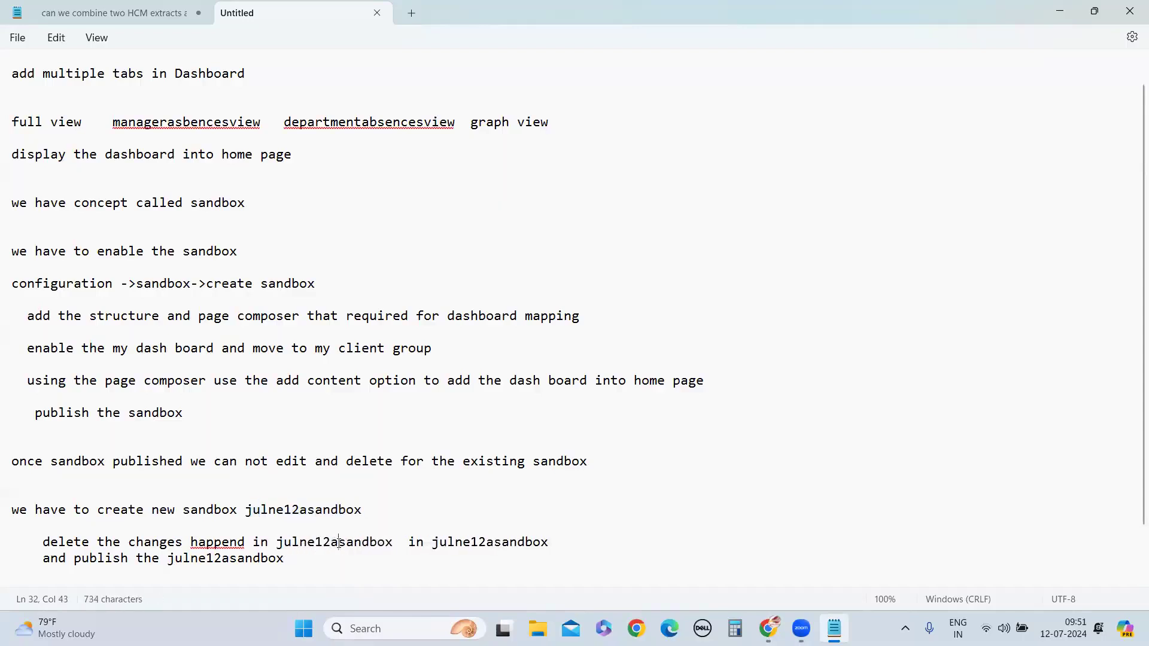
pyautogui.press('BackSpace')
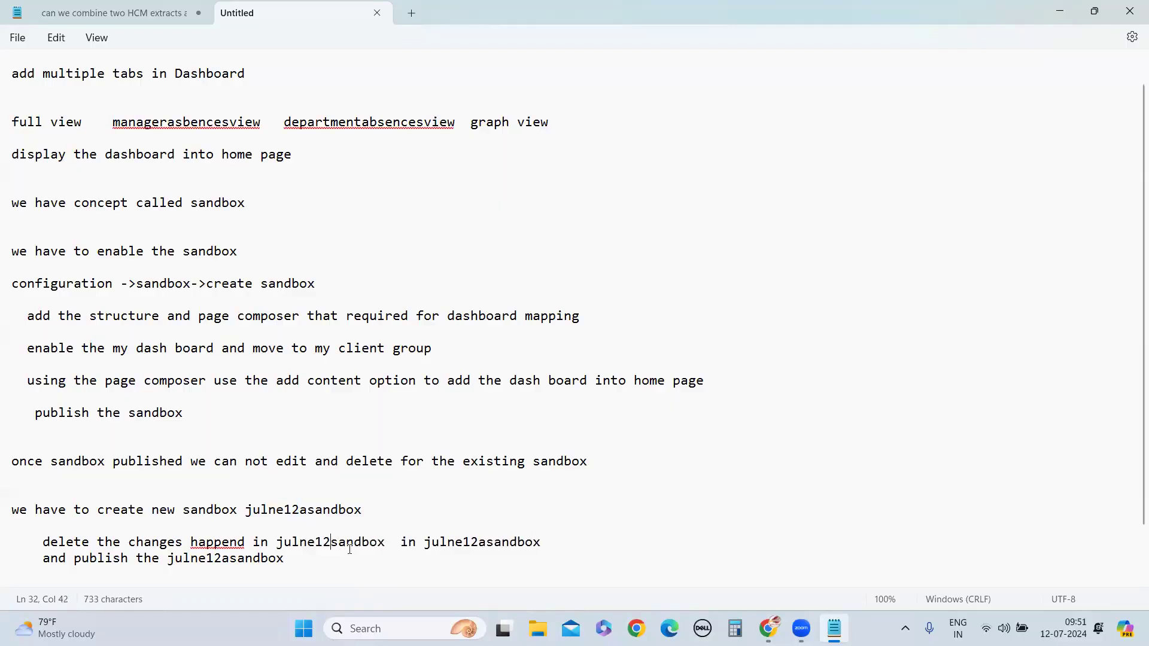
# Replace "in" before julne12asandbox with "from" in the delete line and put a blank line above the publish line
pyautogui.click(417, 543)
pyautogui.press('BackSpace')
pyautogui.press('BackSpace')
pyautogui.write('from')
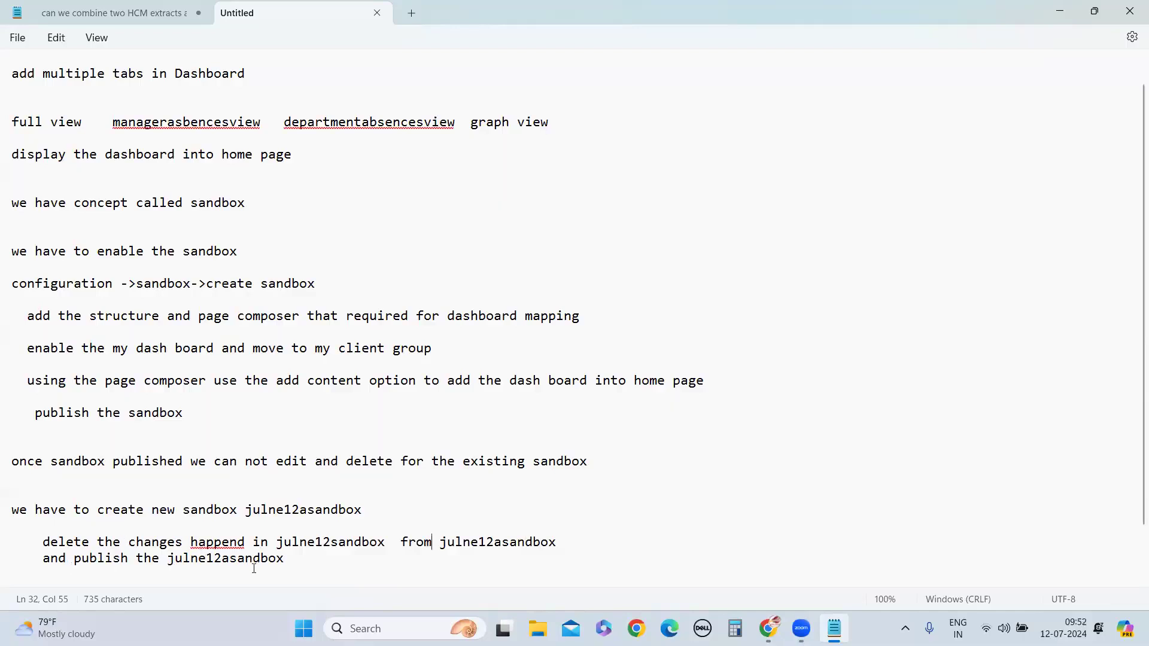
pyautogui.rightClick(218, 543)
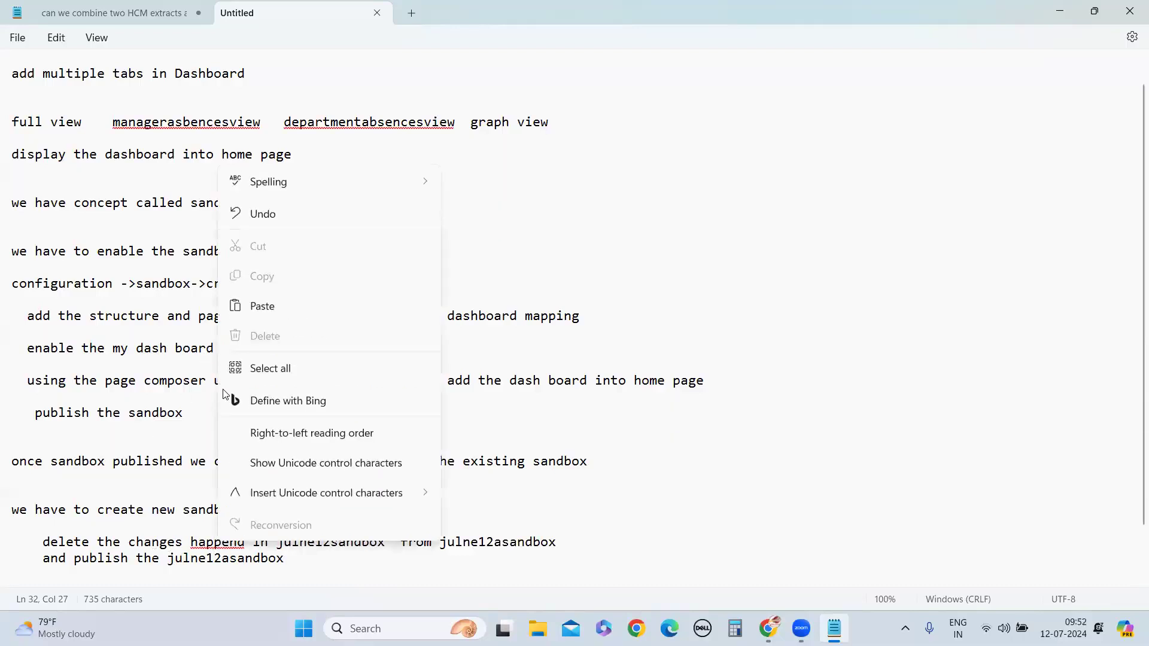
pyautogui.click(121, 543)
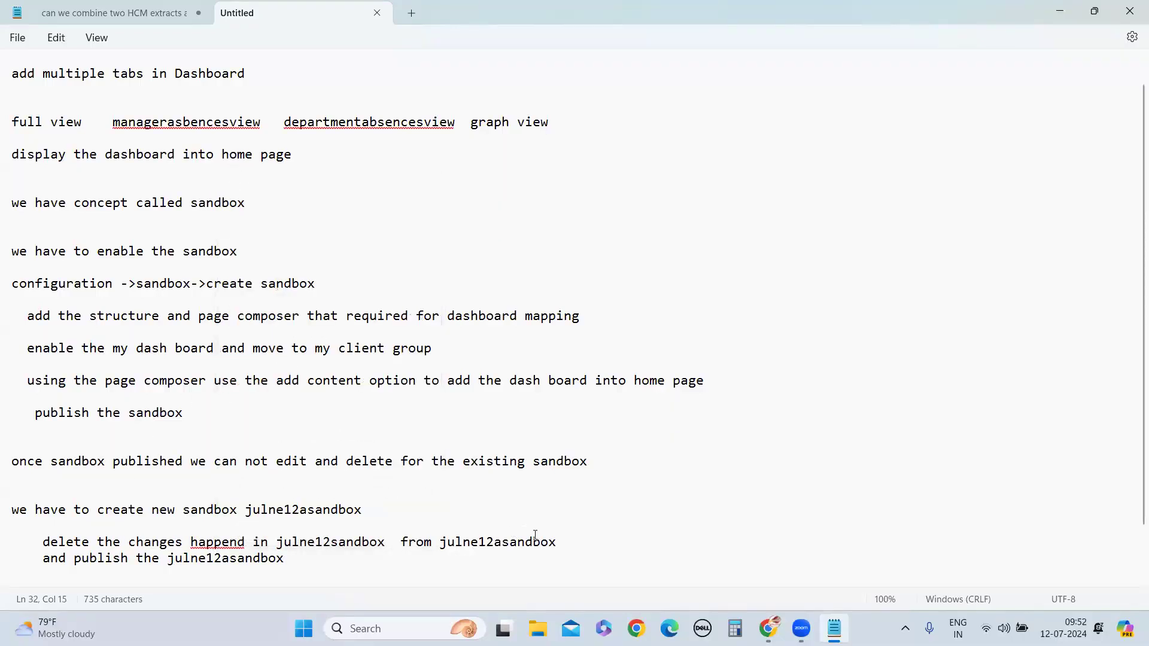
pyautogui.press('Return')
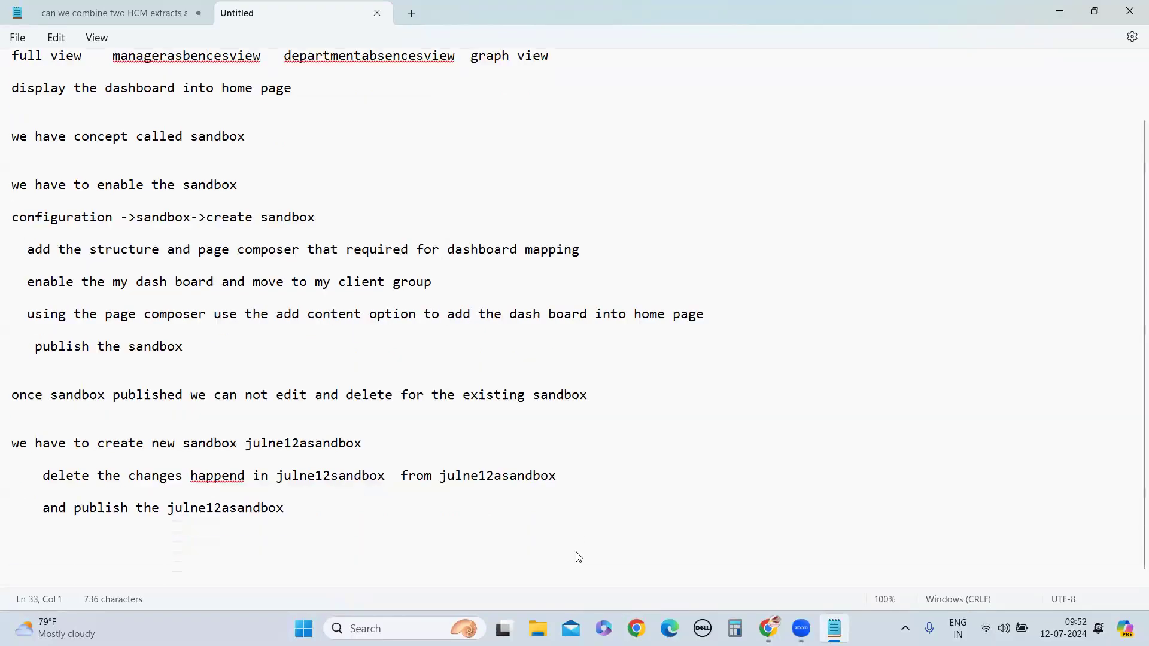
pyautogui.scroll(-2, 575, 557)
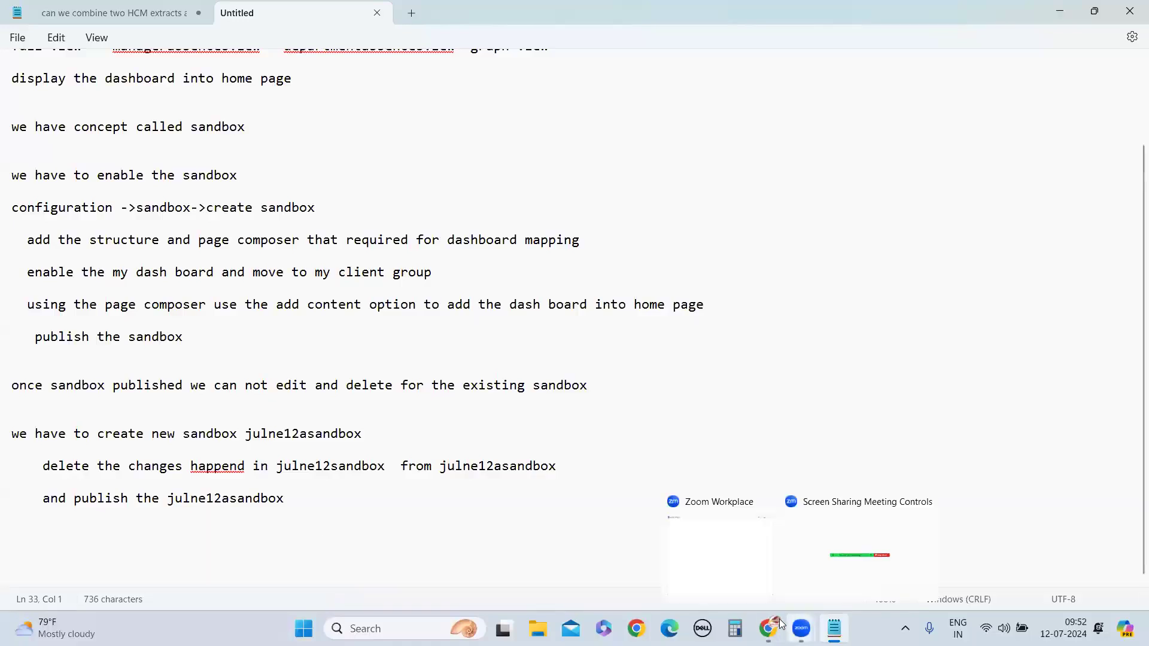
# Switch to Oracle Fusion in Chrome, open the available sandboxes from the Configuration group and start creating a sandbox
pyautogui.click(742, 560)
pyautogui.scroll(5, 53, 292)
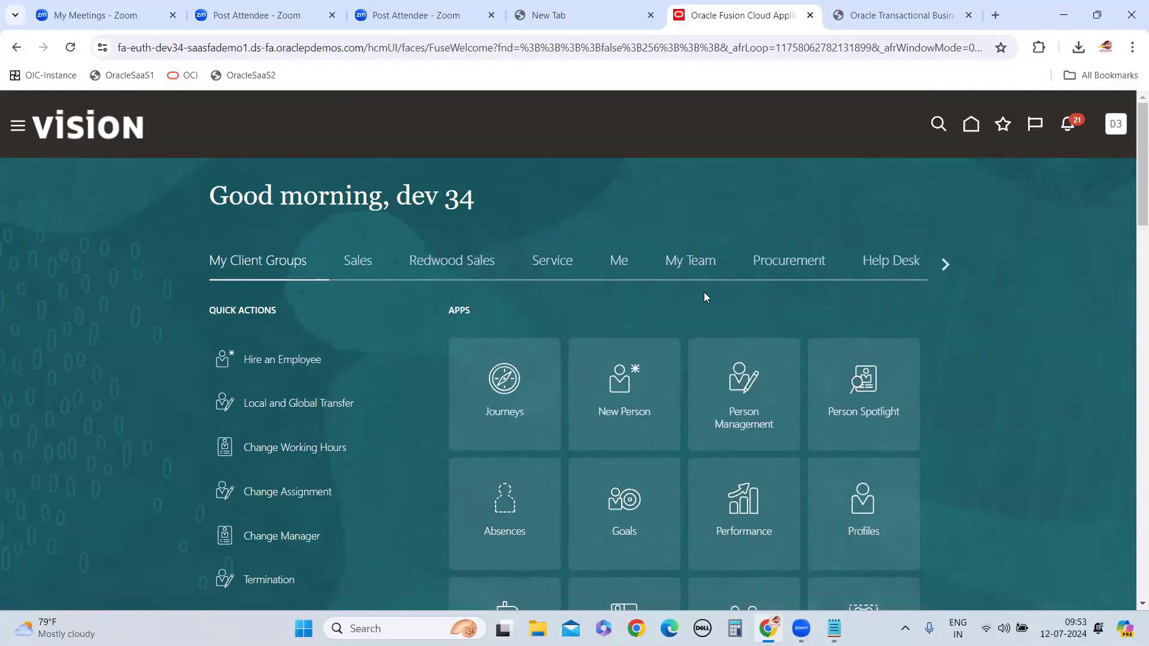
pyautogui.scroll(-8, 702, 290)
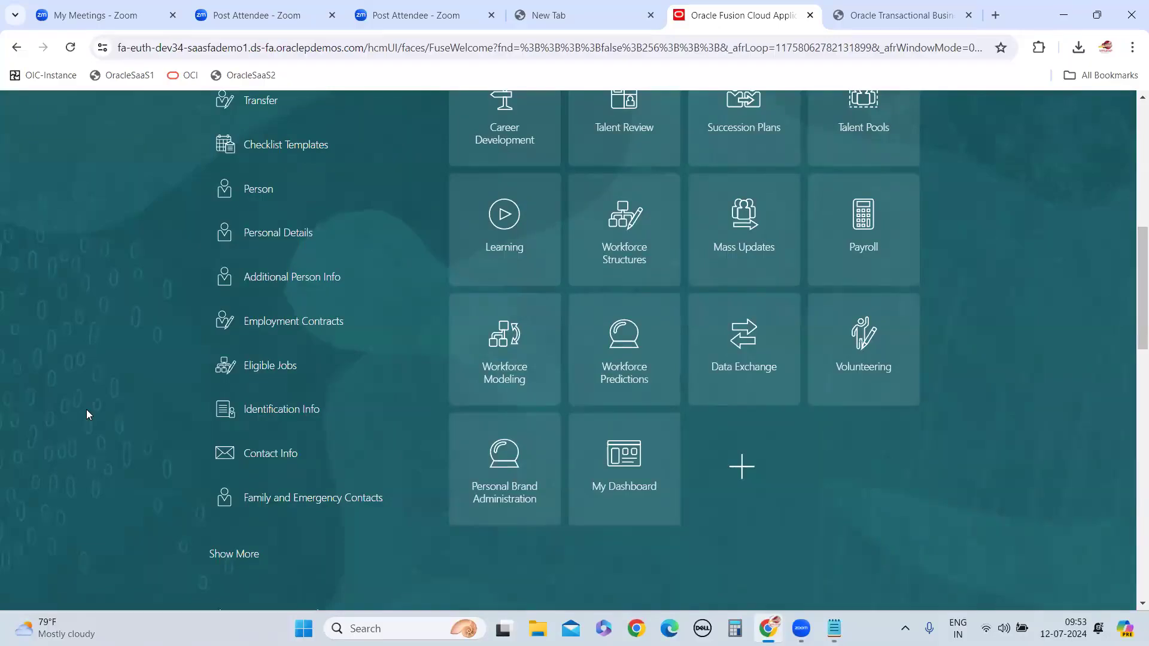
pyautogui.scroll(8, 31, 394)
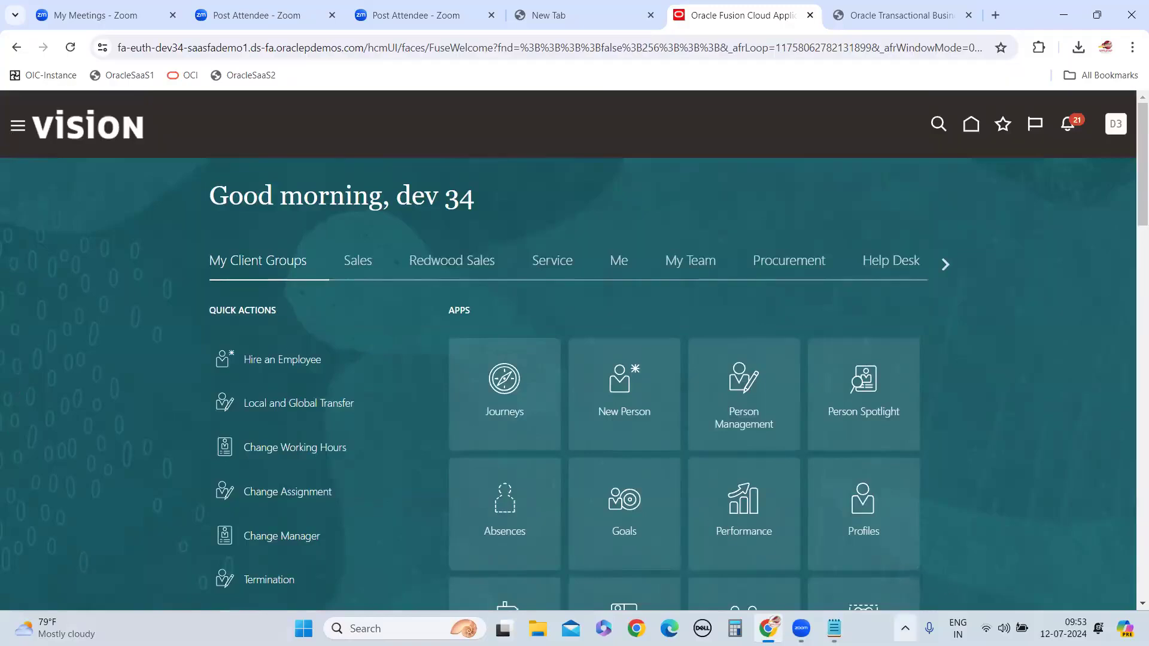
pyautogui.click(835, 629)
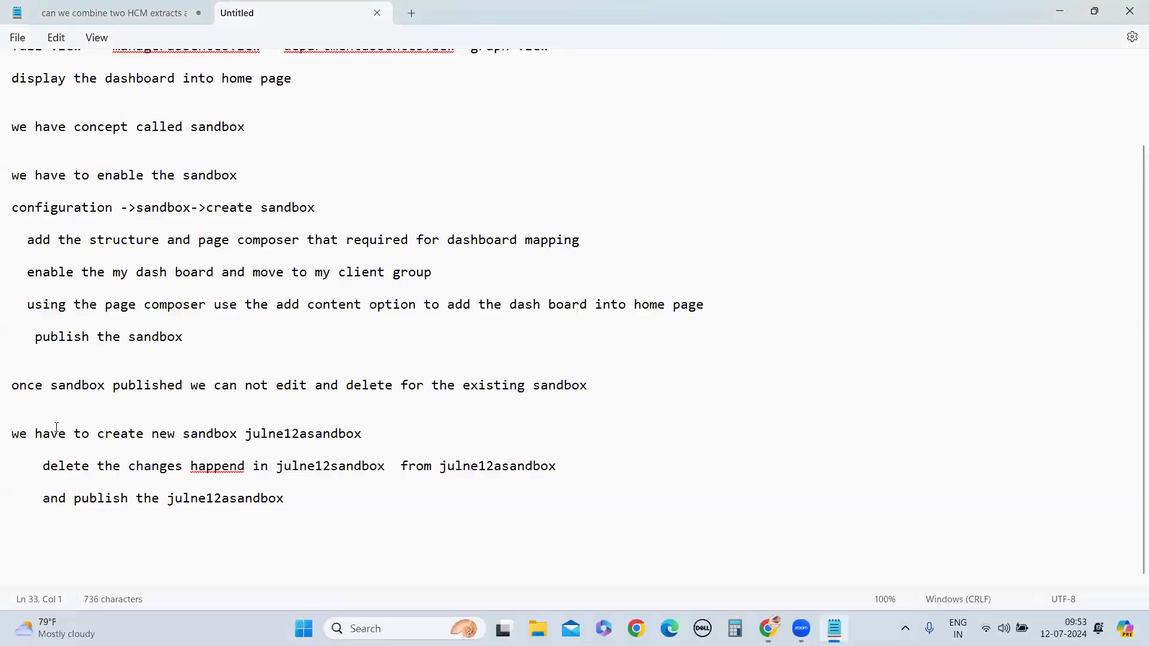
pyautogui.click(1060, 11)
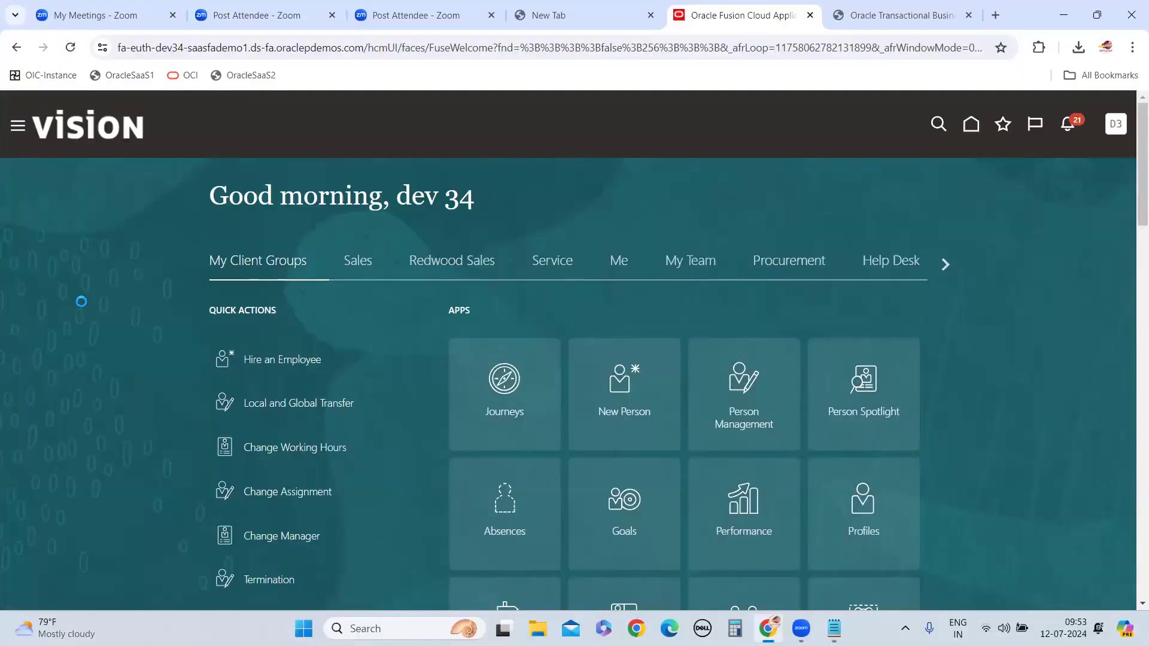
pyautogui.scroll(-15, 146, 451)
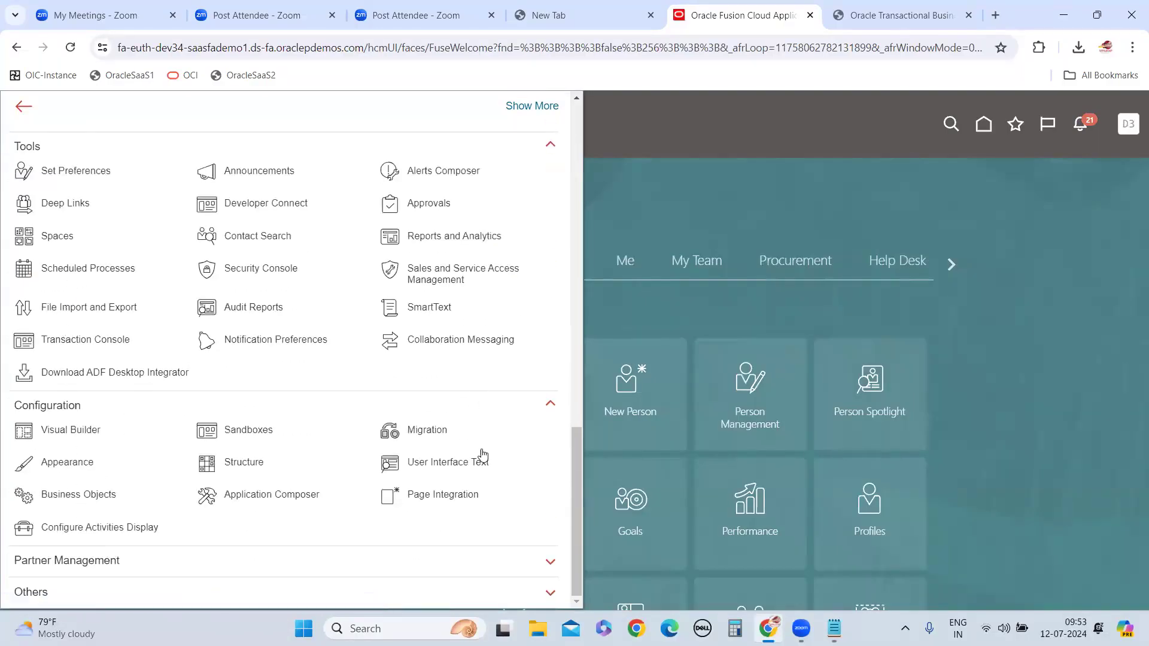
pyautogui.click(246, 431)
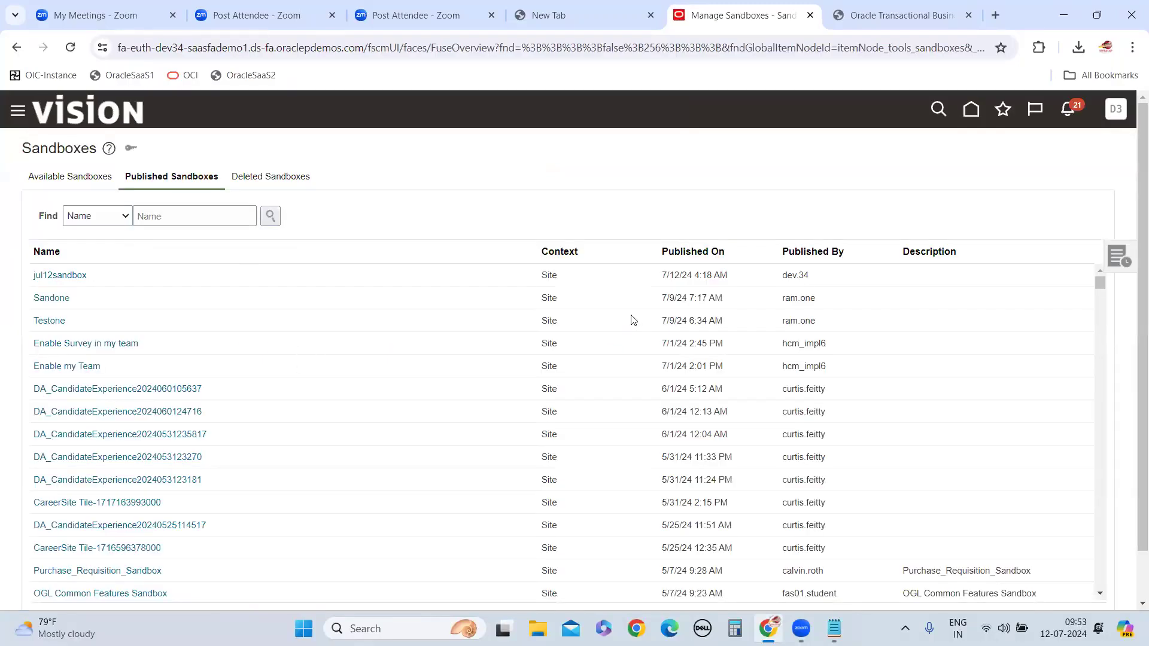
pyautogui.click(58, 177)
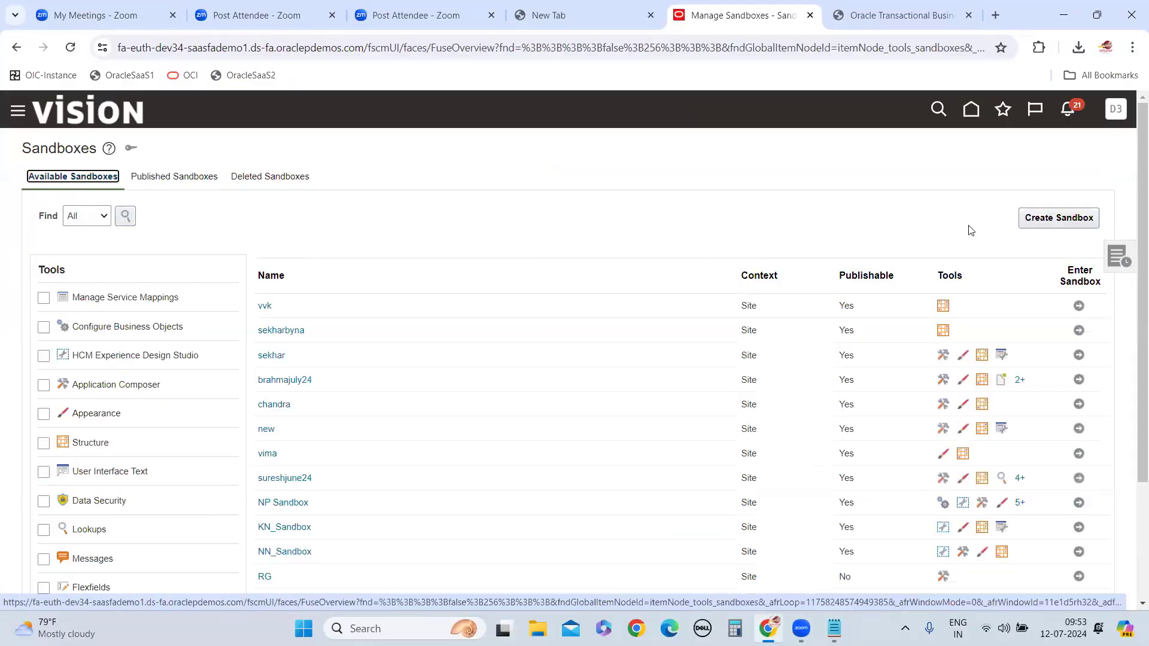
pyautogui.click(1075, 218)
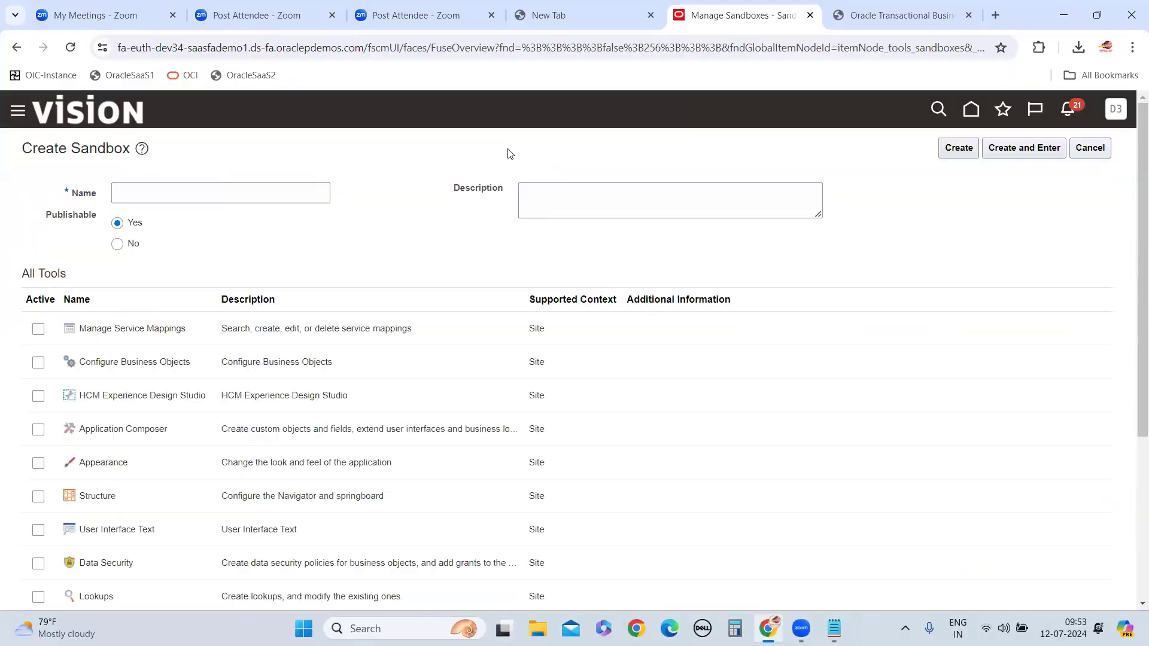
# Name the new sandbox june12asandbox
pyautogui.click(233, 199)
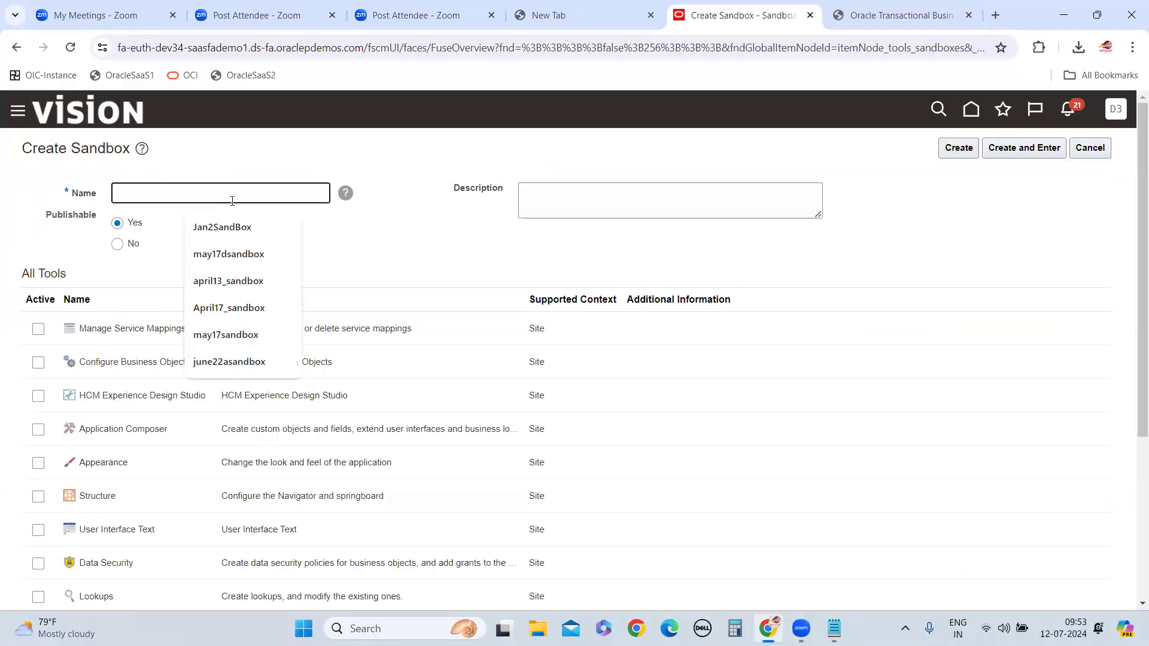
pyautogui.write('june12a')
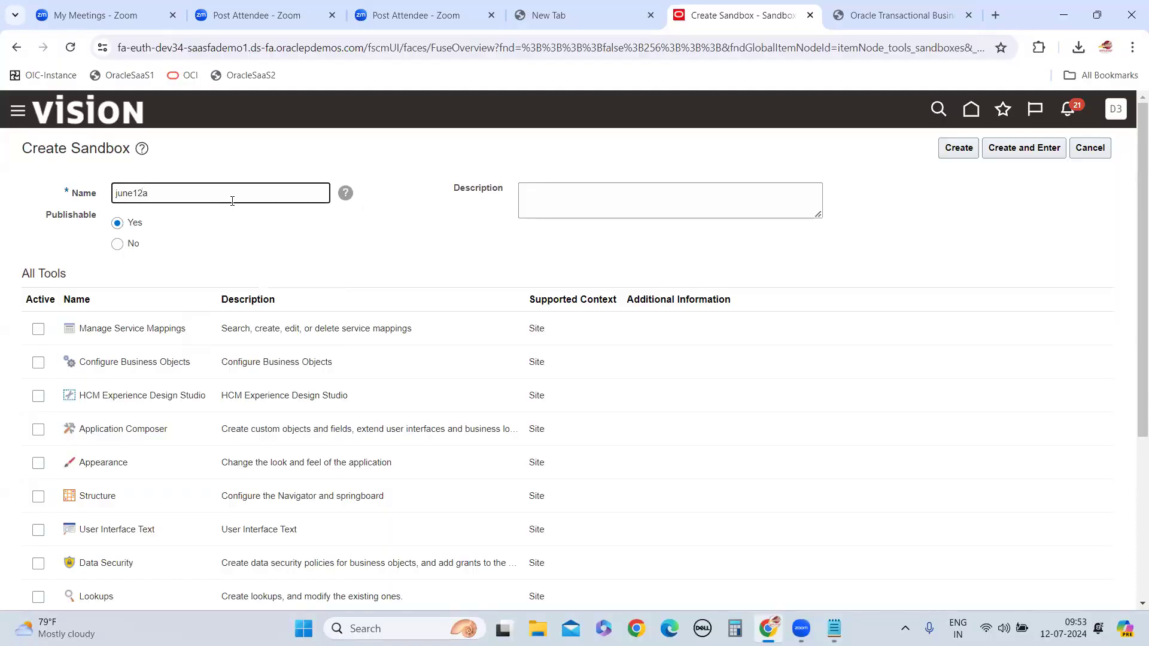
pyautogui.write('sandbox')
# Activate only the Structure and Page Composer tools for the new sandbox
pyautogui.scroll(-3, 106, 341)
pyautogui.click(38, 313)
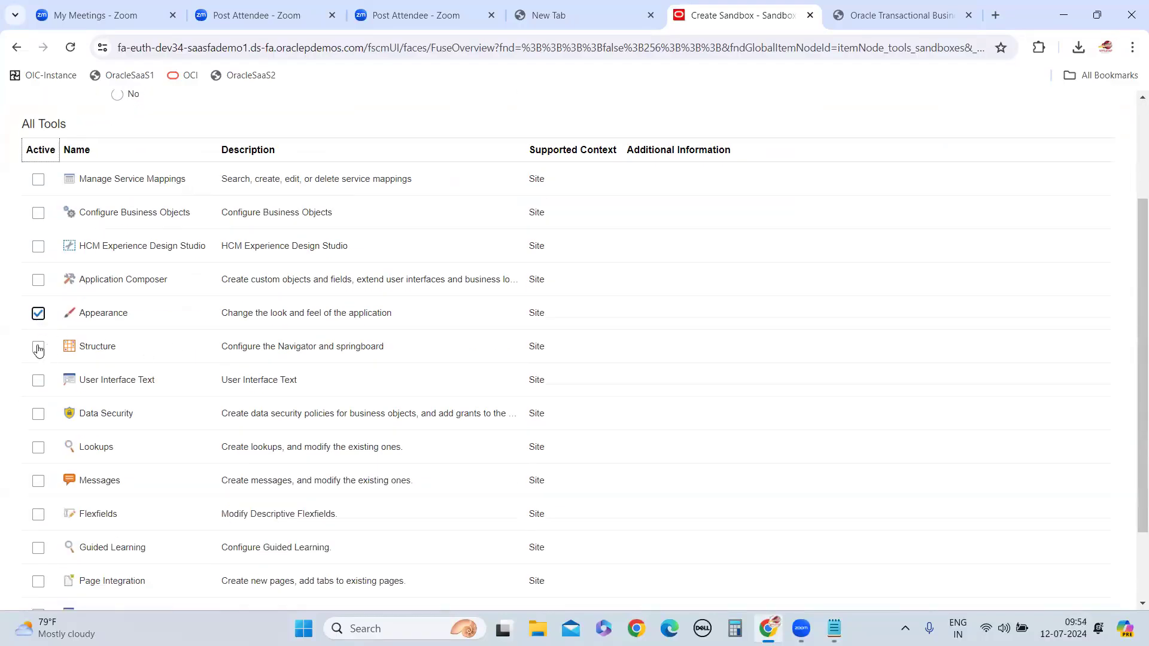
pyautogui.click(38, 313)
pyautogui.click(38, 347)
pyautogui.scroll(-2, 143, 363)
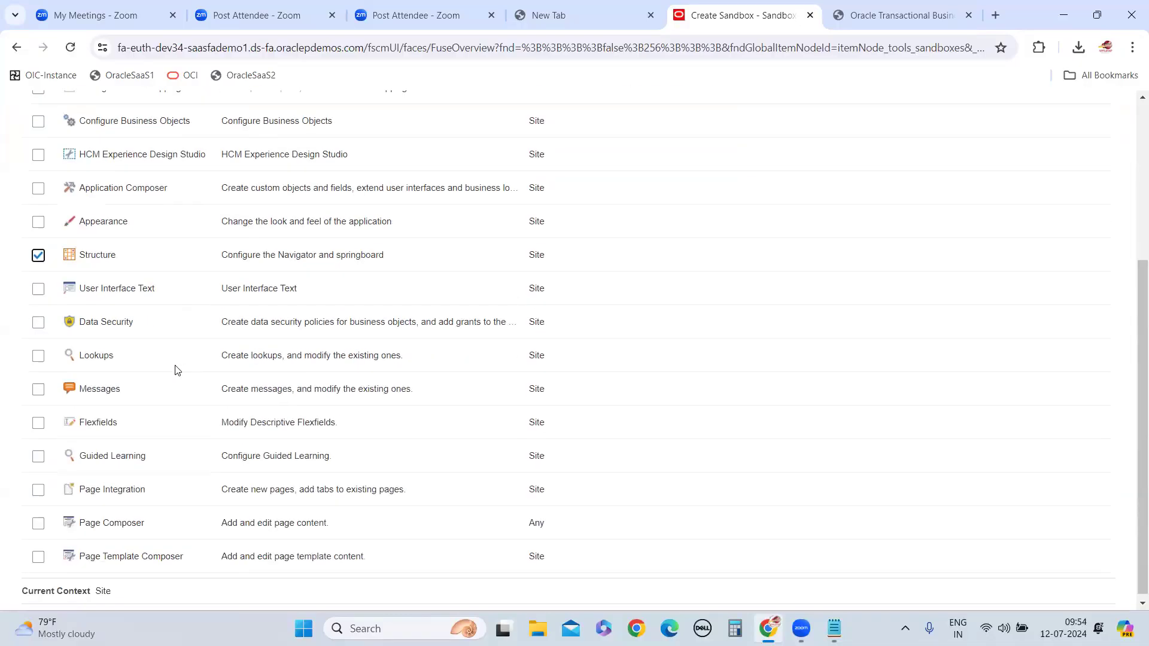
pyautogui.click(40, 516)
pyautogui.scroll(5, 256, 410)
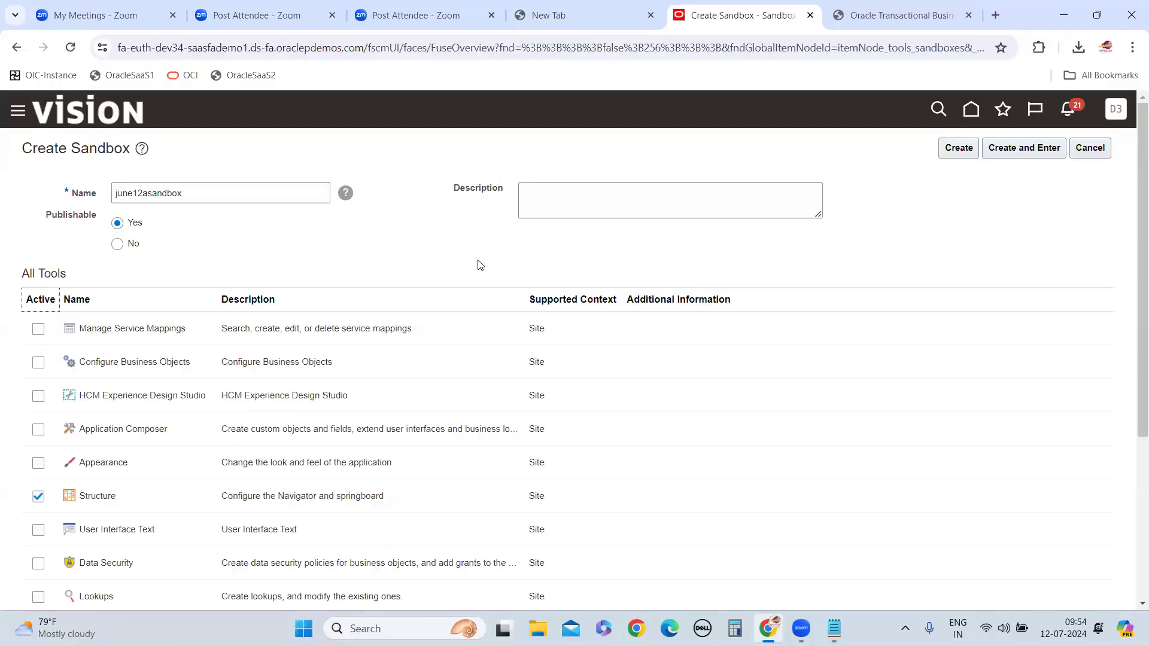
# Review the sandbox's selected tools and check the "add content" instruction in the Notepad procedure notes
pyautogui.scroll(-4, 479, 266)
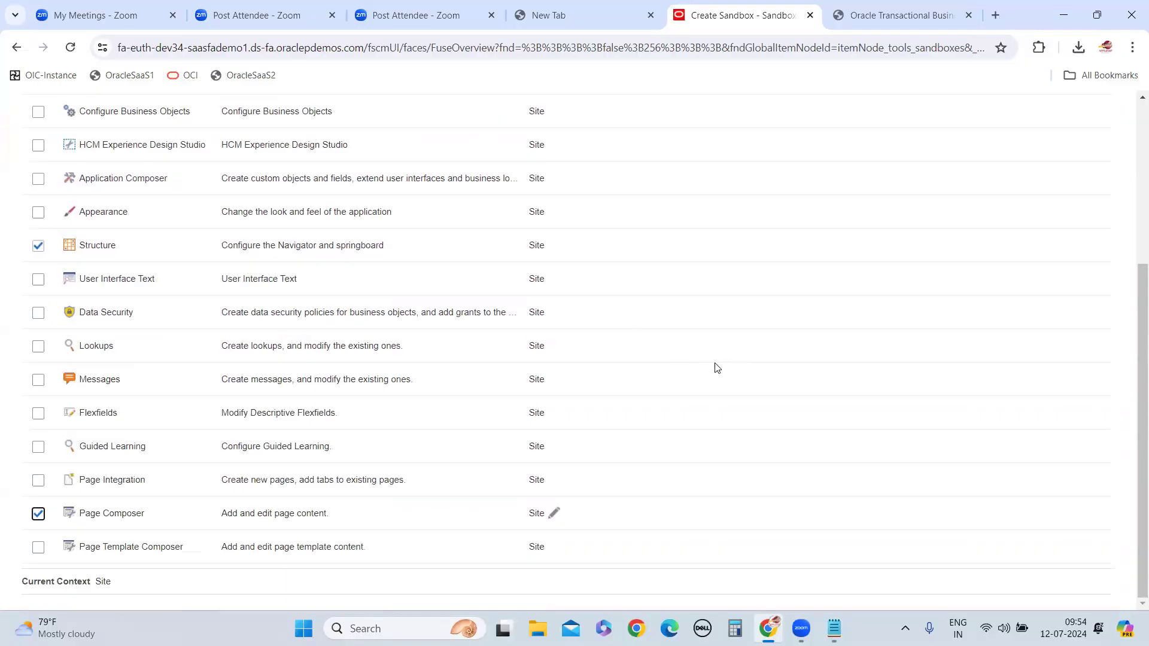
pyautogui.scroll(4, 713, 363)
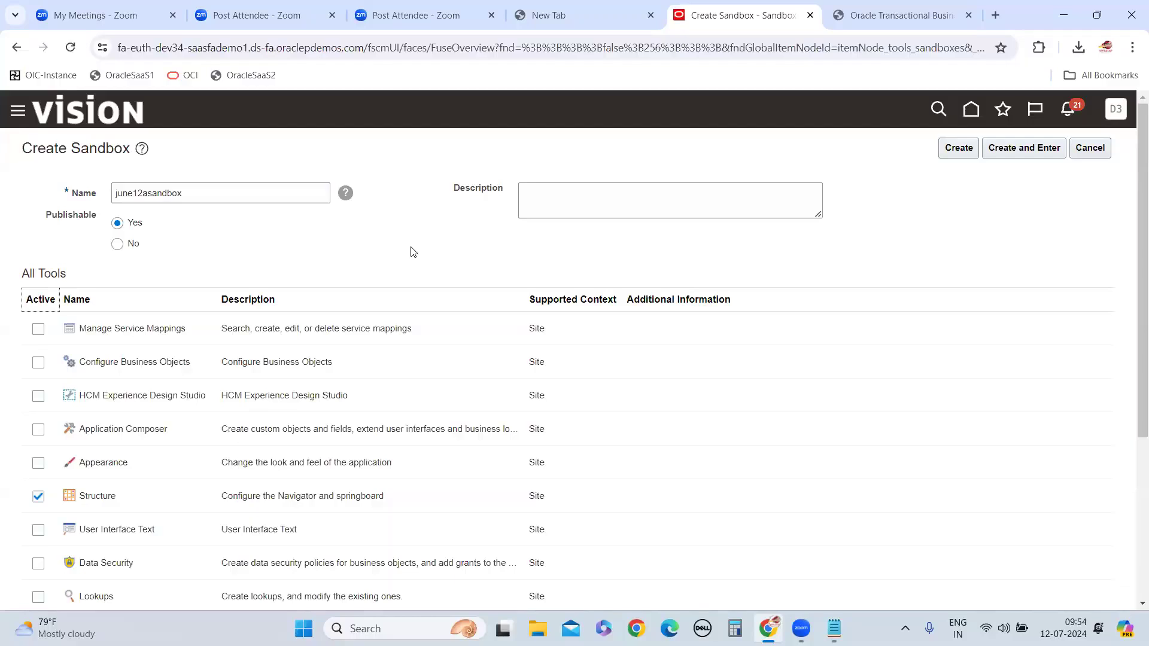
pyautogui.scroll(-5, 411, 247)
pyautogui.scroll(5, 611, 343)
pyautogui.scroll(-5, 275, 308)
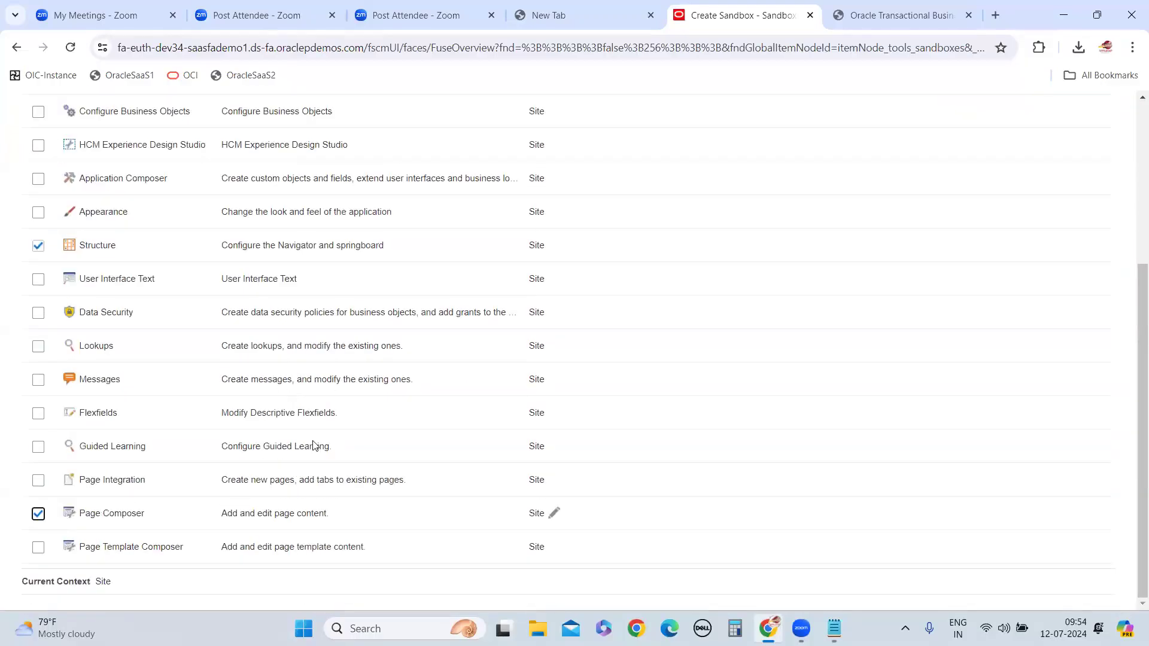
pyautogui.scroll(5, 311, 437)
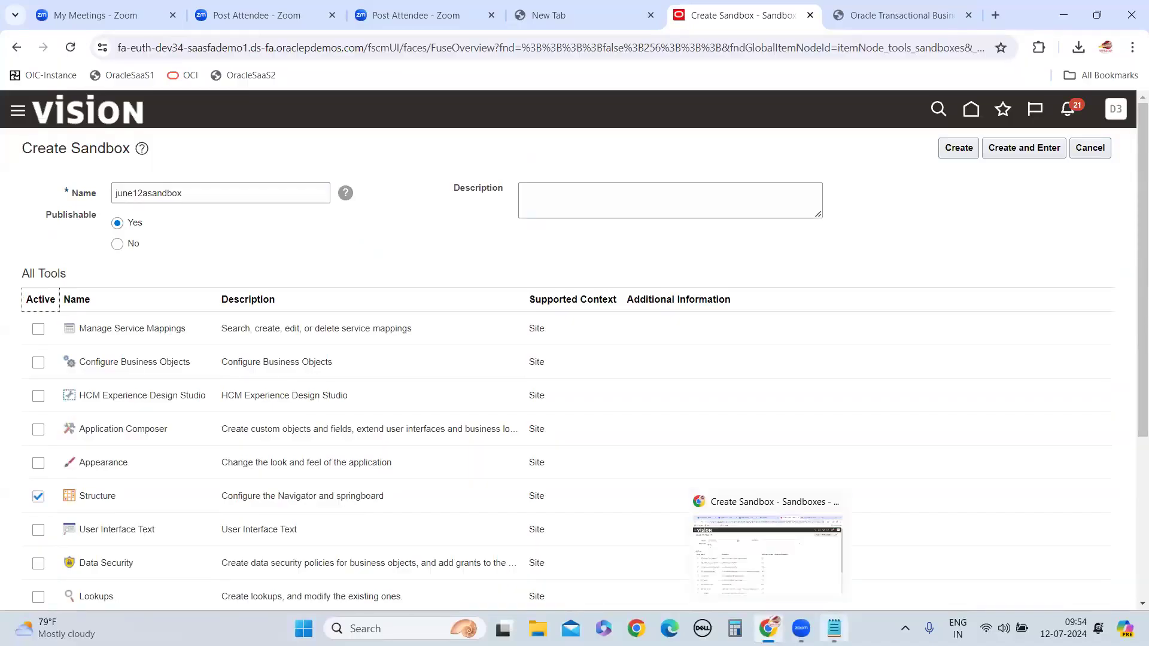
pyautogui.click(834, 628)
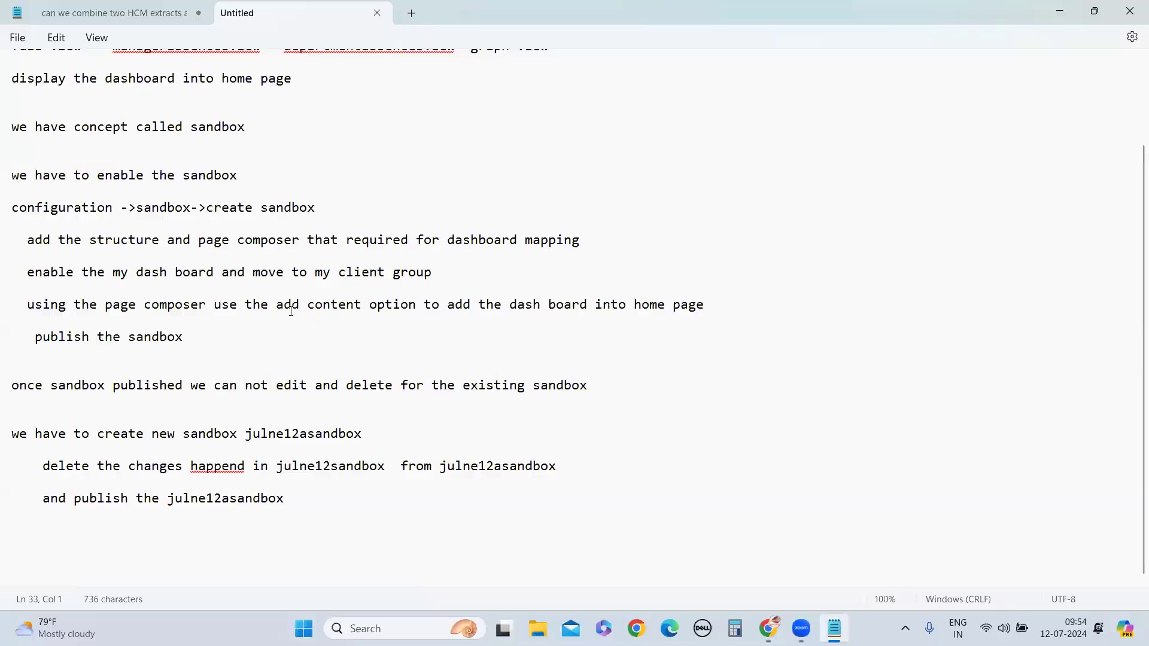
pyautogui.moveTo(276, 307); pyautogui.dragTo(365, 307)
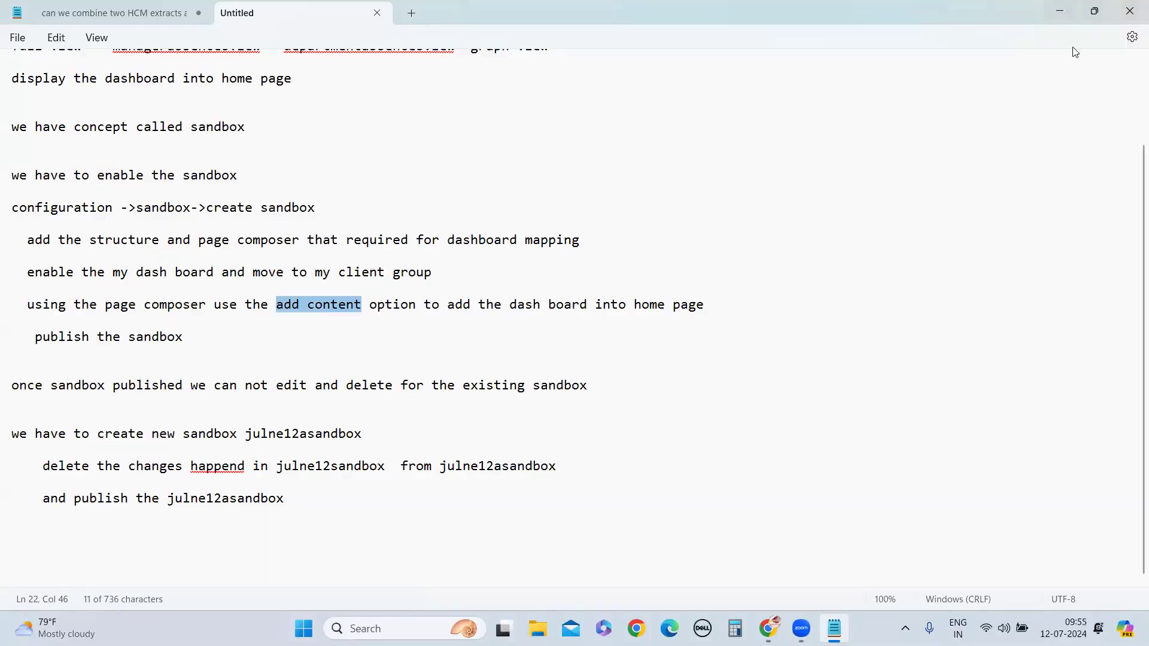
pyautogui.click(1060, 10)
# Create and enter june12asandbox, and go to the home page
pyautogui.scroll(-4, 219, 250)
pyautogui.scroll(4, 634, 411)
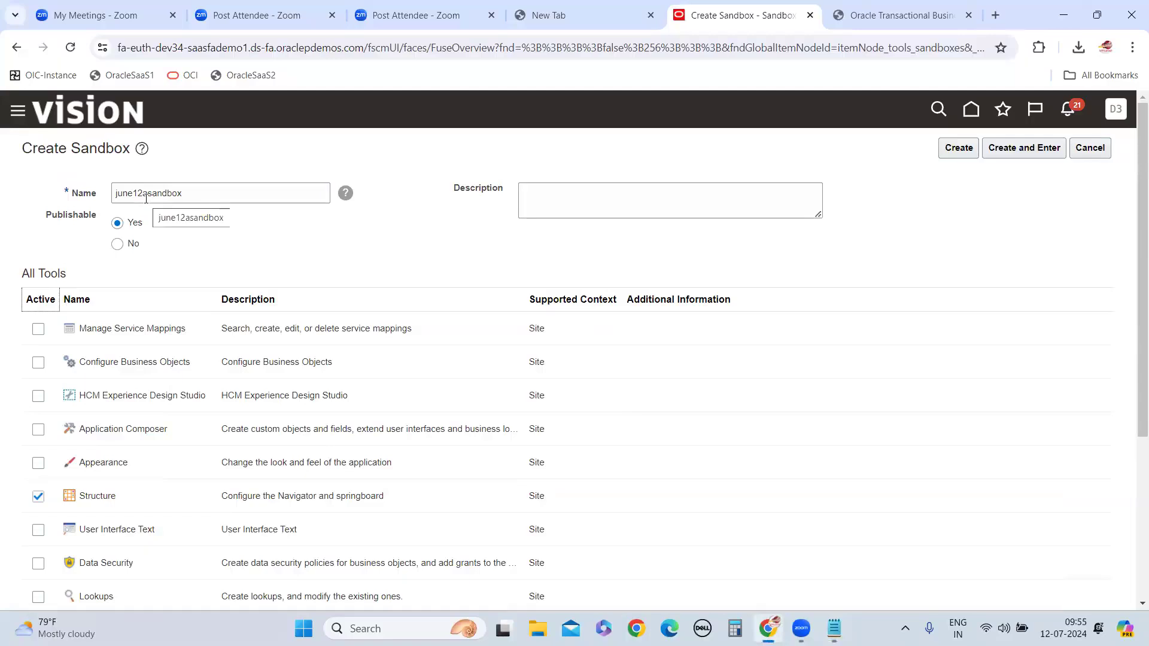
pyautogui.scroll(-5, 153, 362)
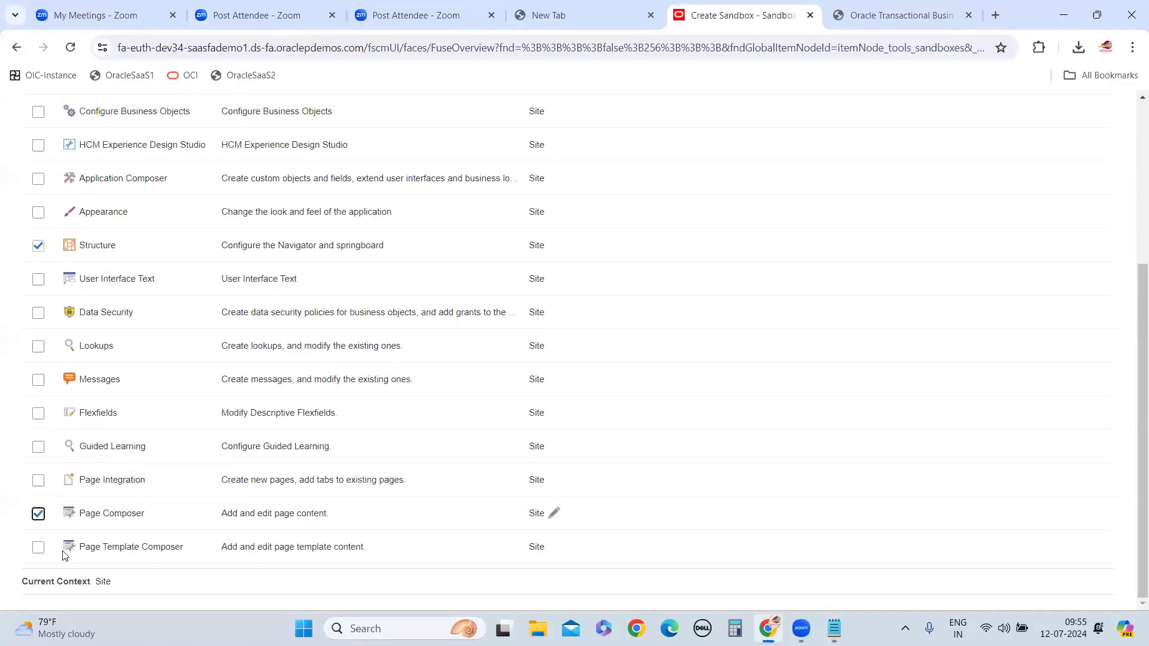
pyautogui.scroll(5, 239, 479)
pyautogui.click(1059, 153)
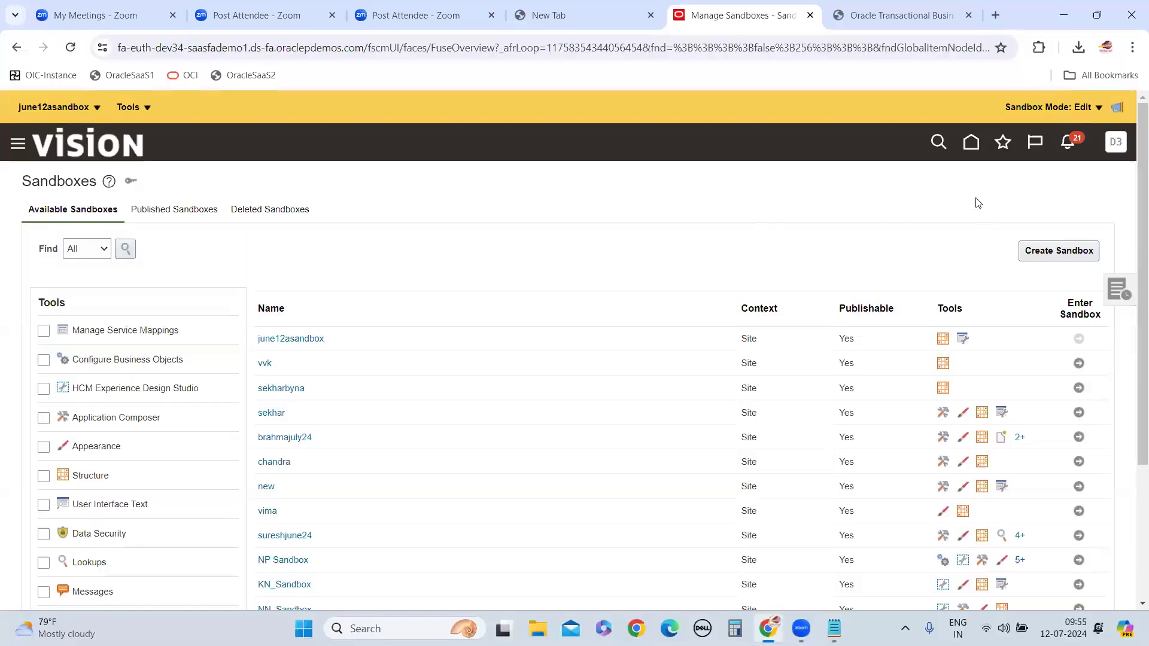
pyautogui.click(970, 142)
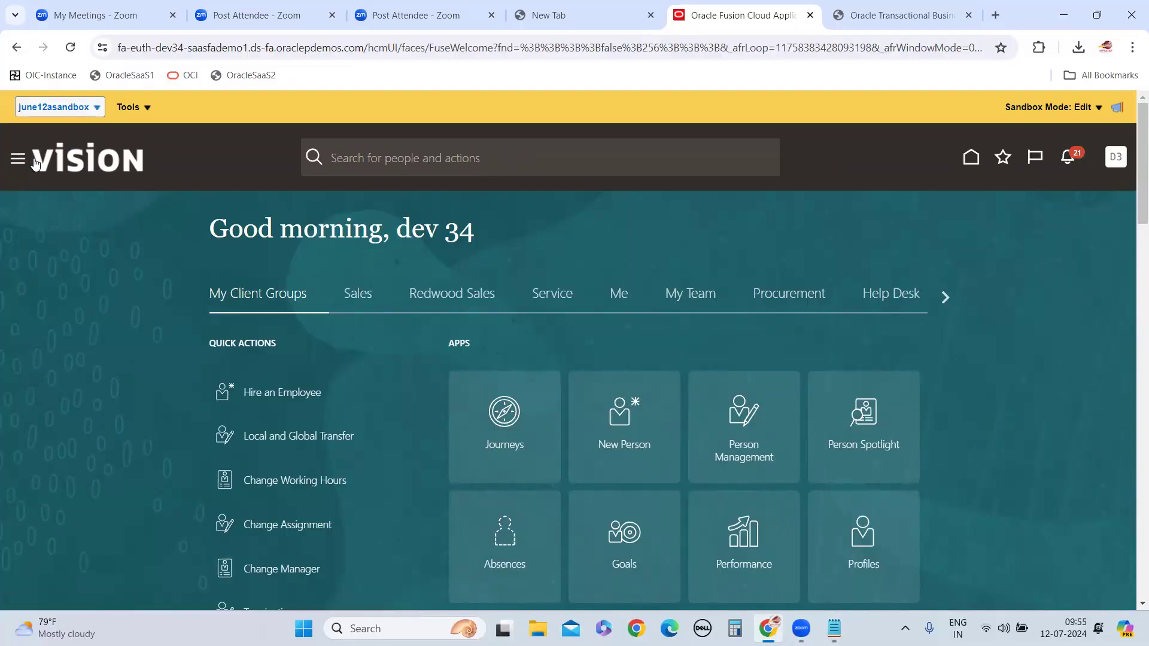
pyautogui.click(148, 110)
pyautogui.click(111, 241)
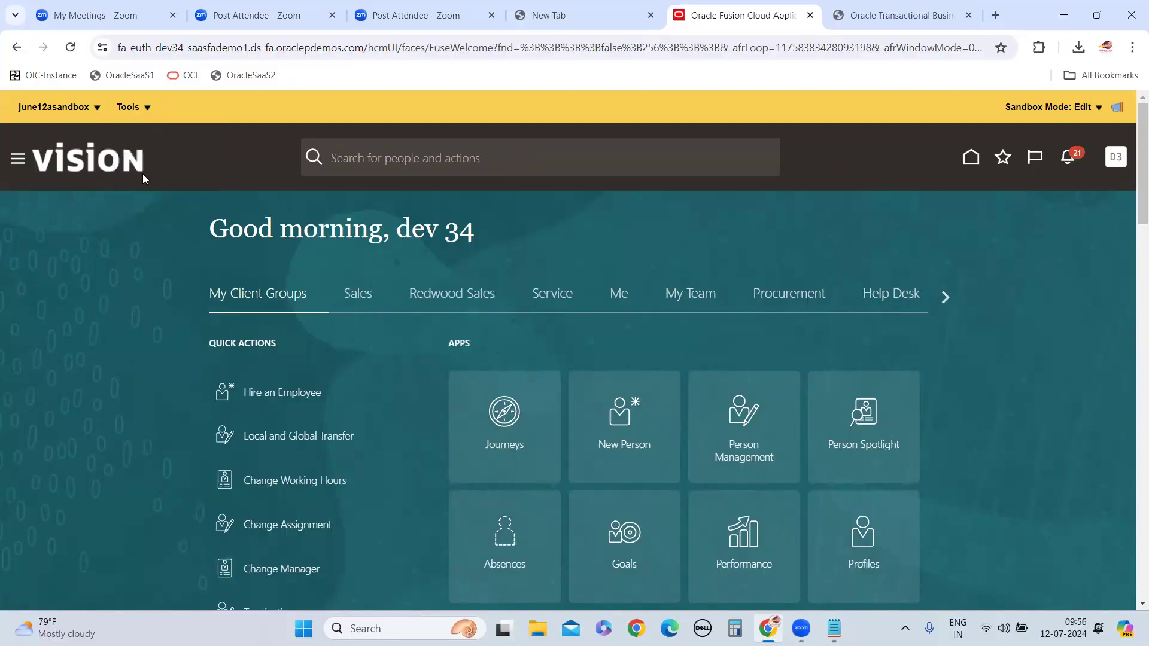
pyautogui.click(132, 107)
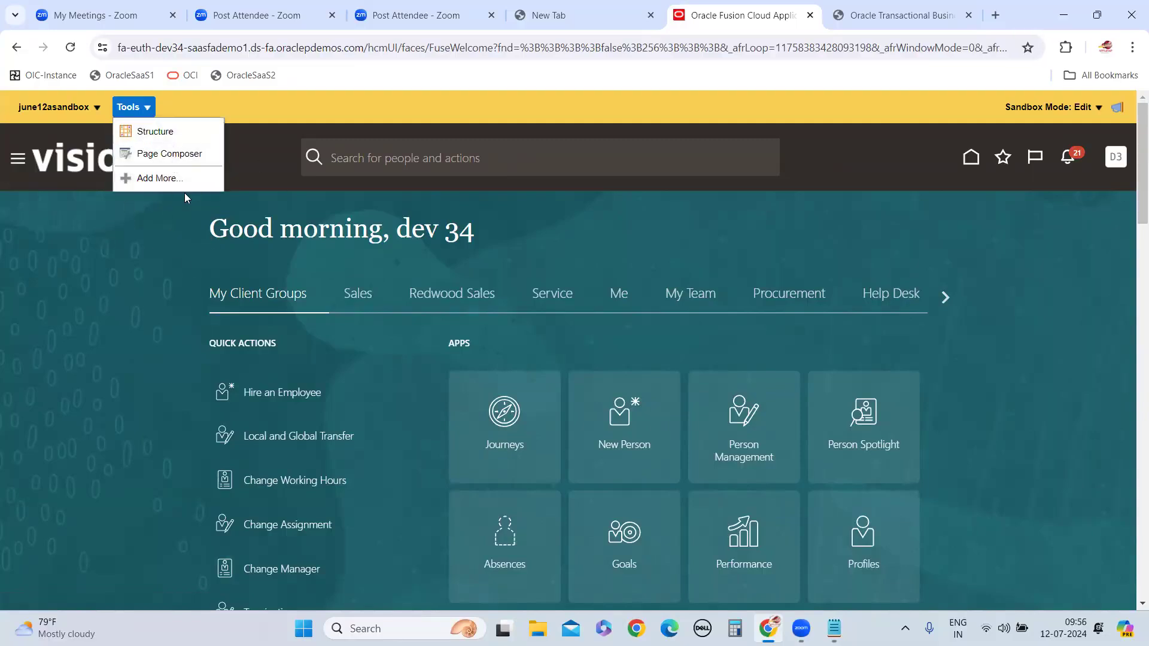
pyautogui.click(173, 156)
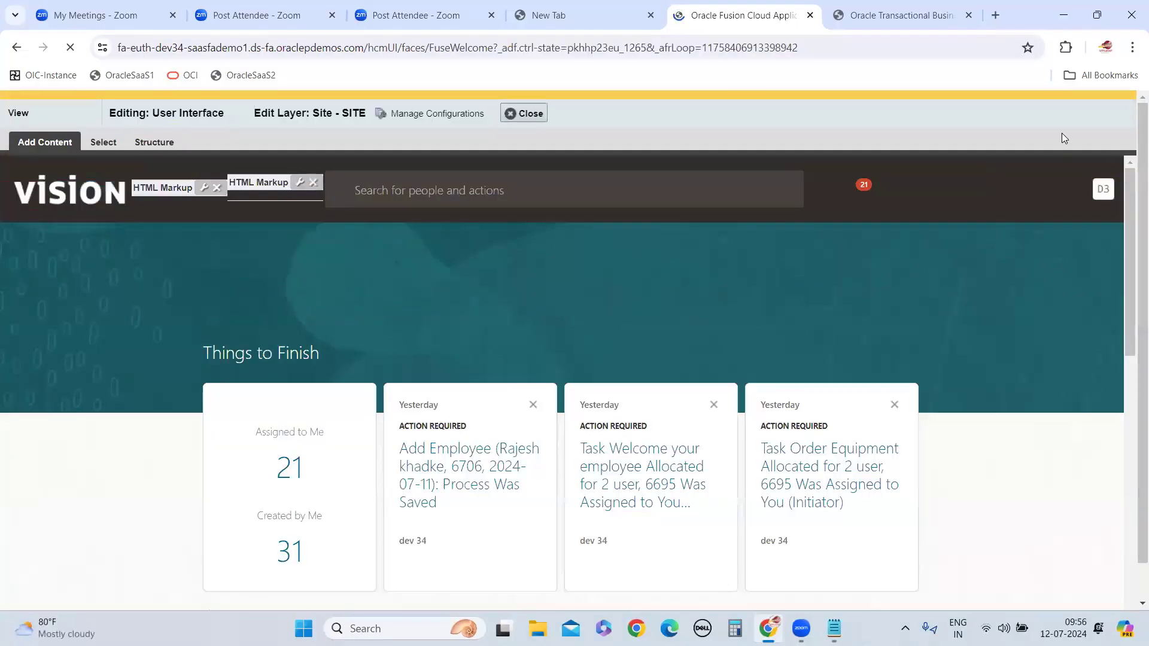
pyautogui.click(1115, 137)
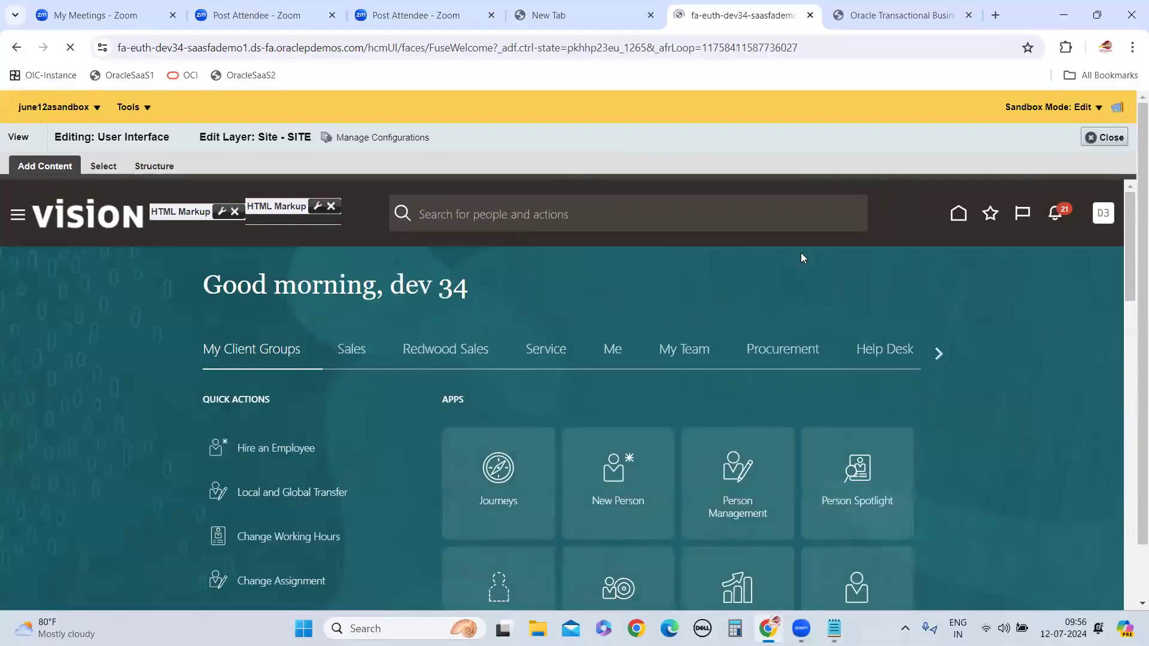
# Open My Dashboard from My Client Groups and start editing that page with Page Composer
pyautogui.scroll(-10, 676, 456)
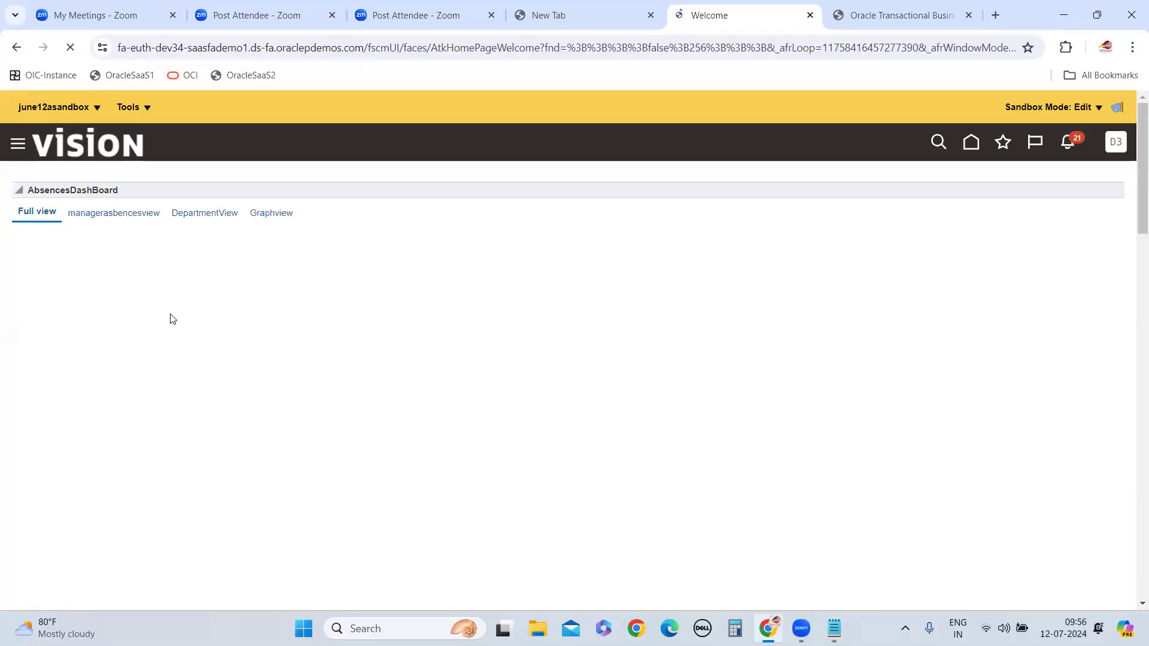
pyautogui.click(150, 110)
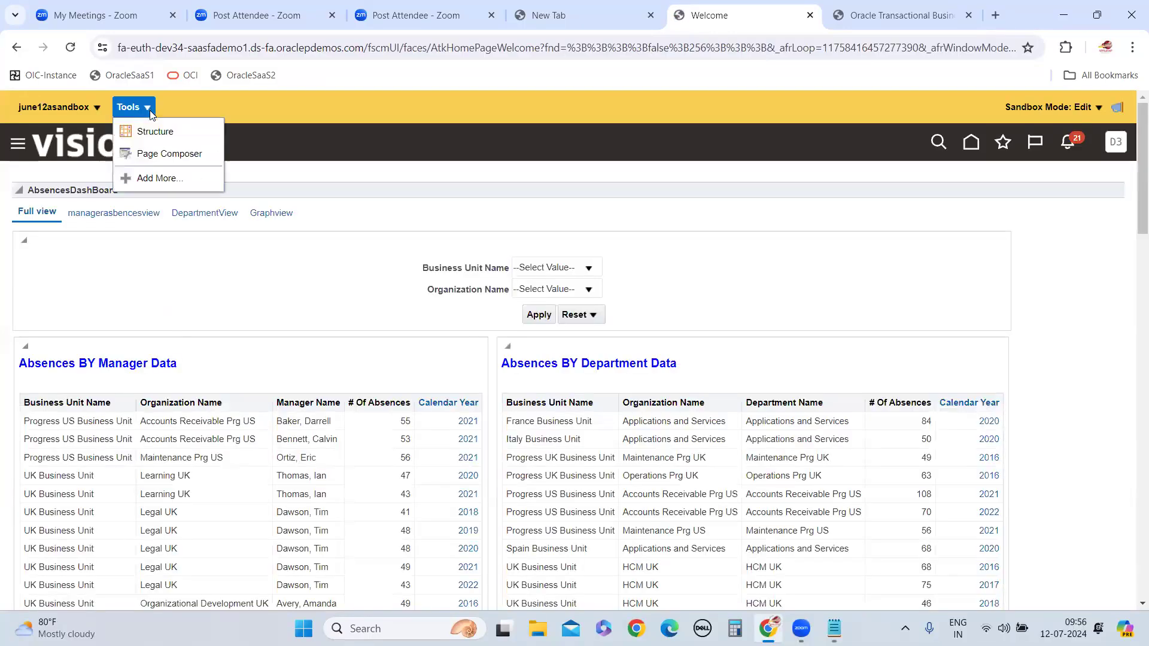
pyautogui.click(162, 155)
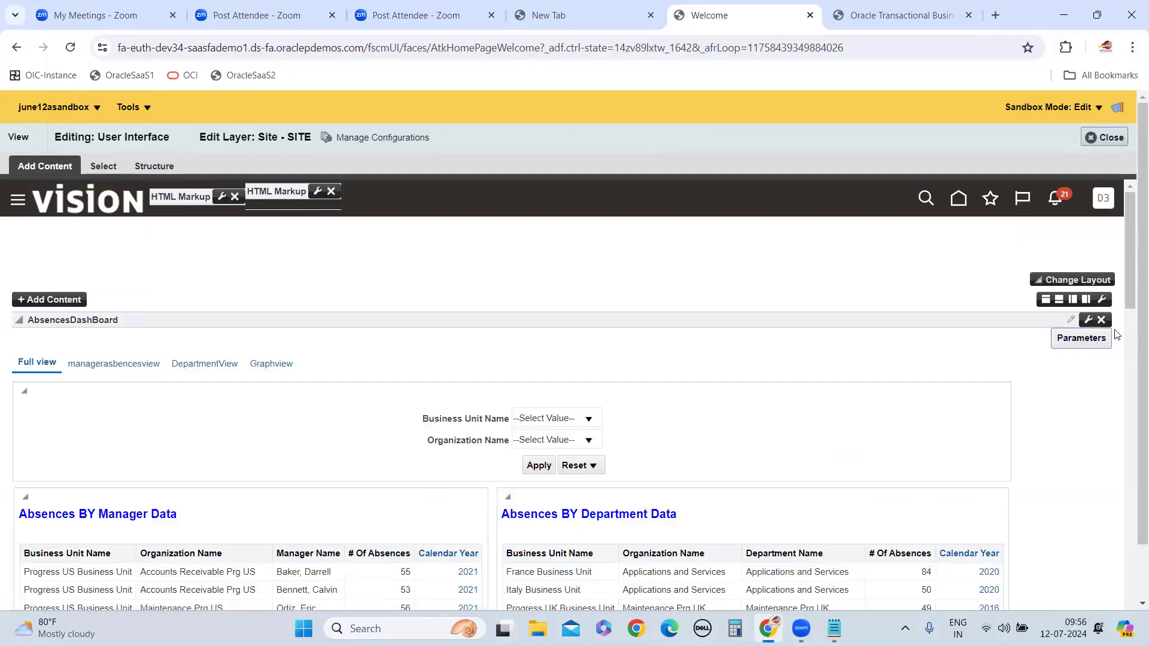
# Delete the AbsencesDashBoard component from the My Dashboard page and close Page Composer
pyautogui.scroll(-3, 1057, 313)
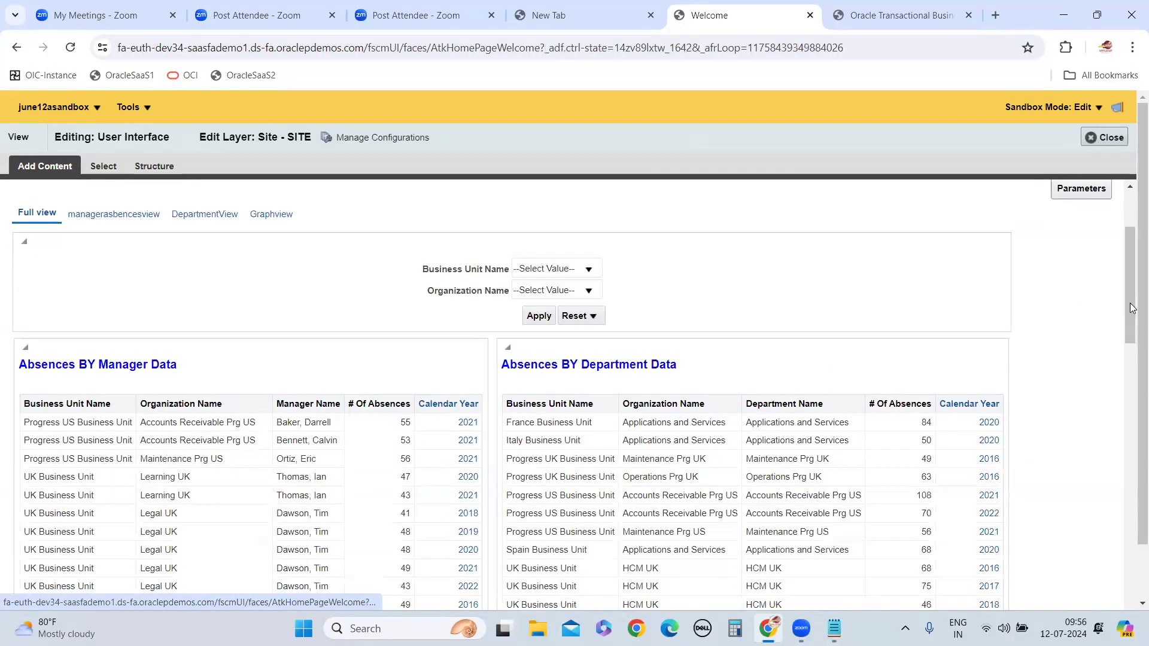
pyautogui.scroll(3, 1133, 308)
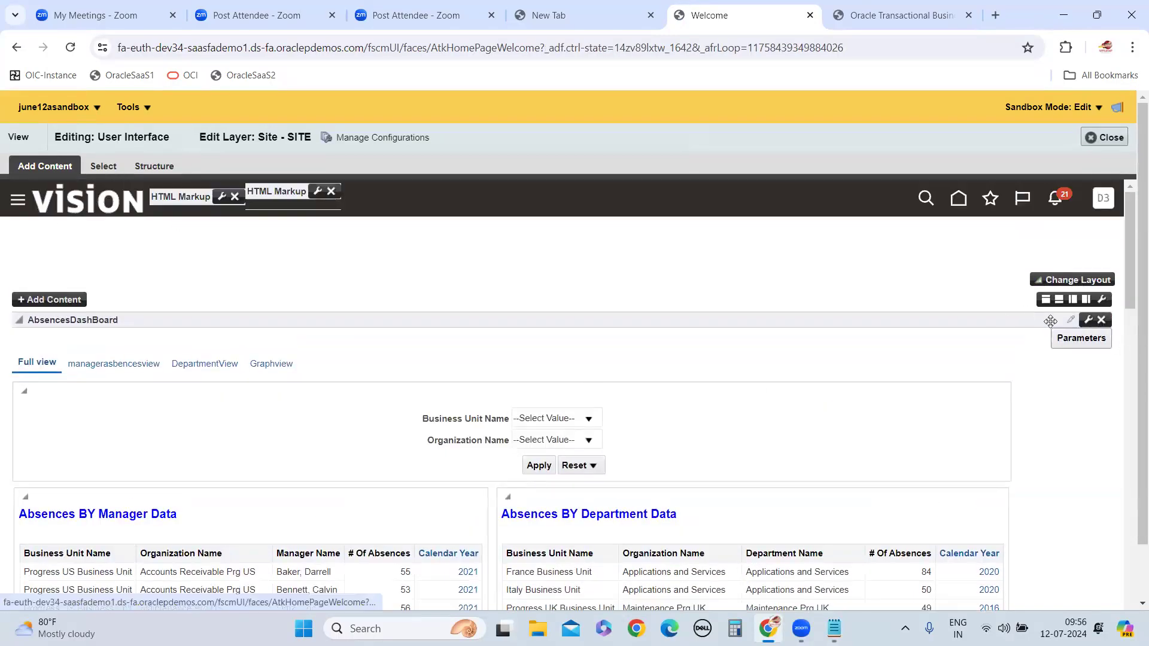
pyautogui.click(1102, 321)
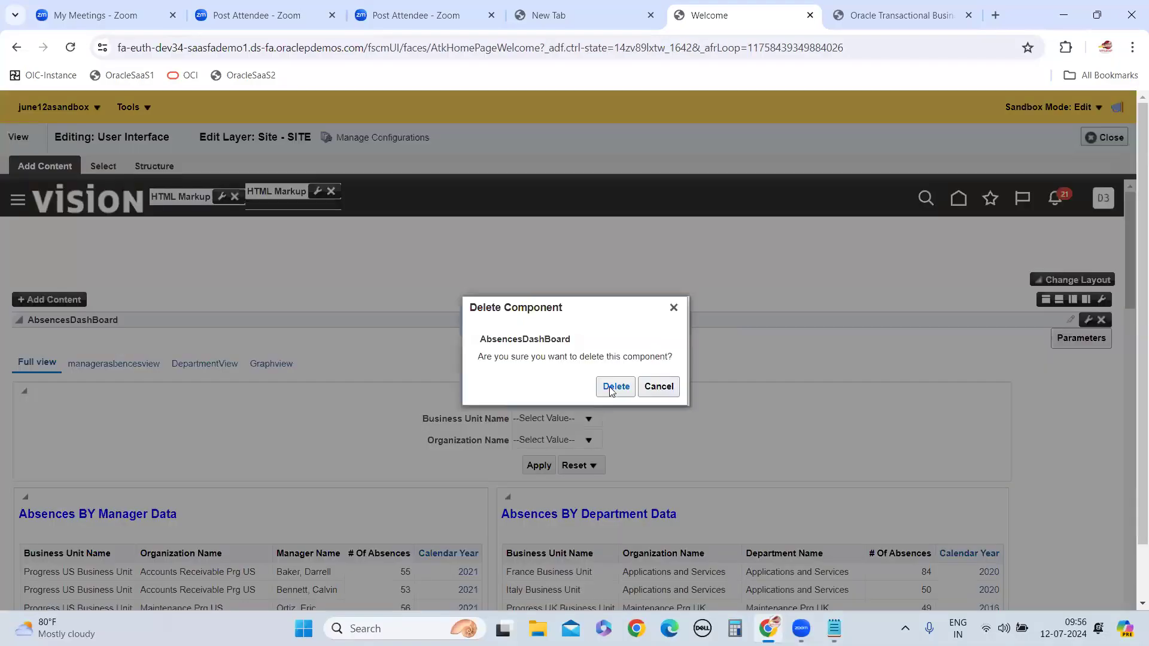
pyautogui.click(615, 387)
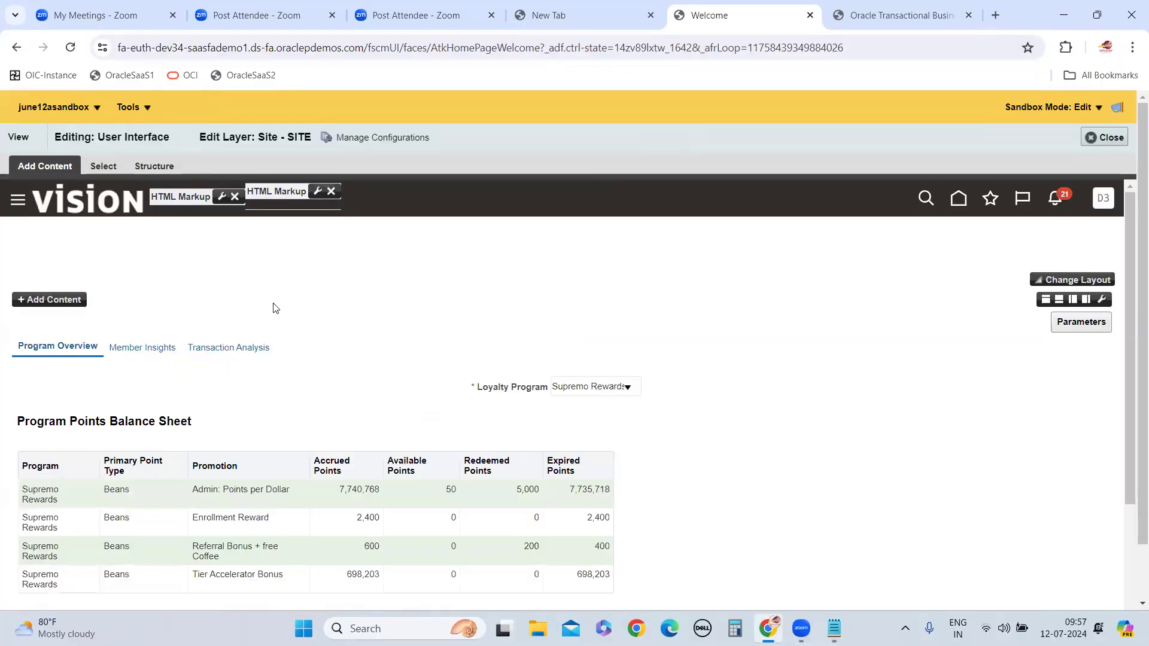
pyautogui.click(1116, 143)
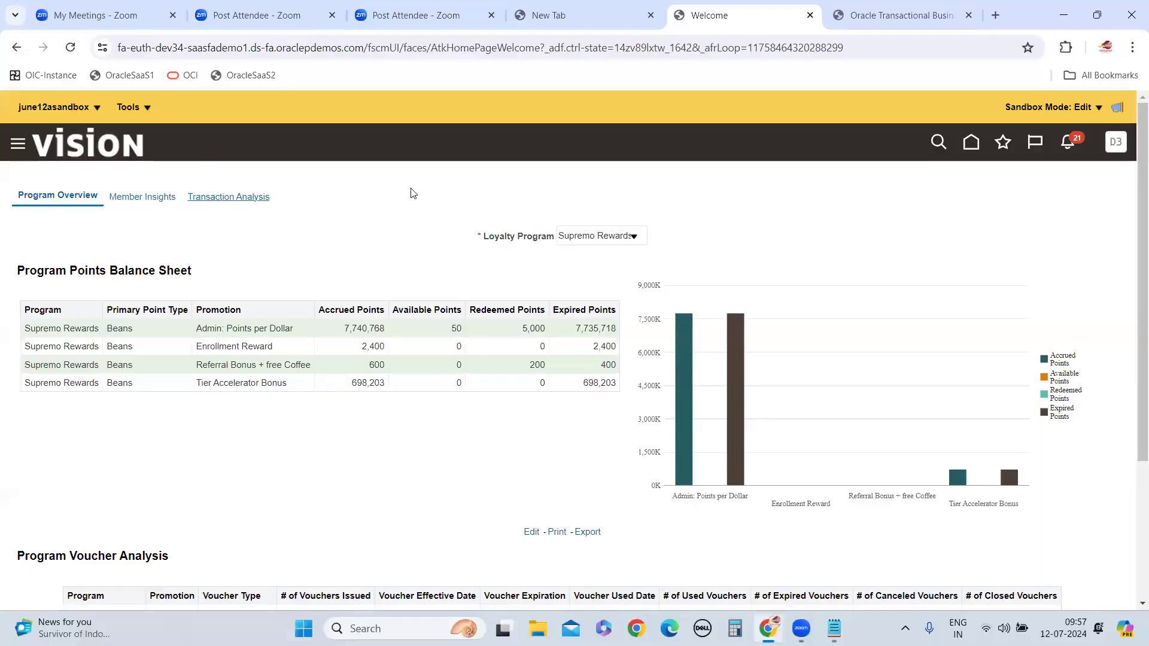
# Publish june12asandbox from its sandbox details page, accepting the confirmation prompts
pyautogui.scroll(-4, 304, 195)
pyautogui.scroll(4, 304, 197)
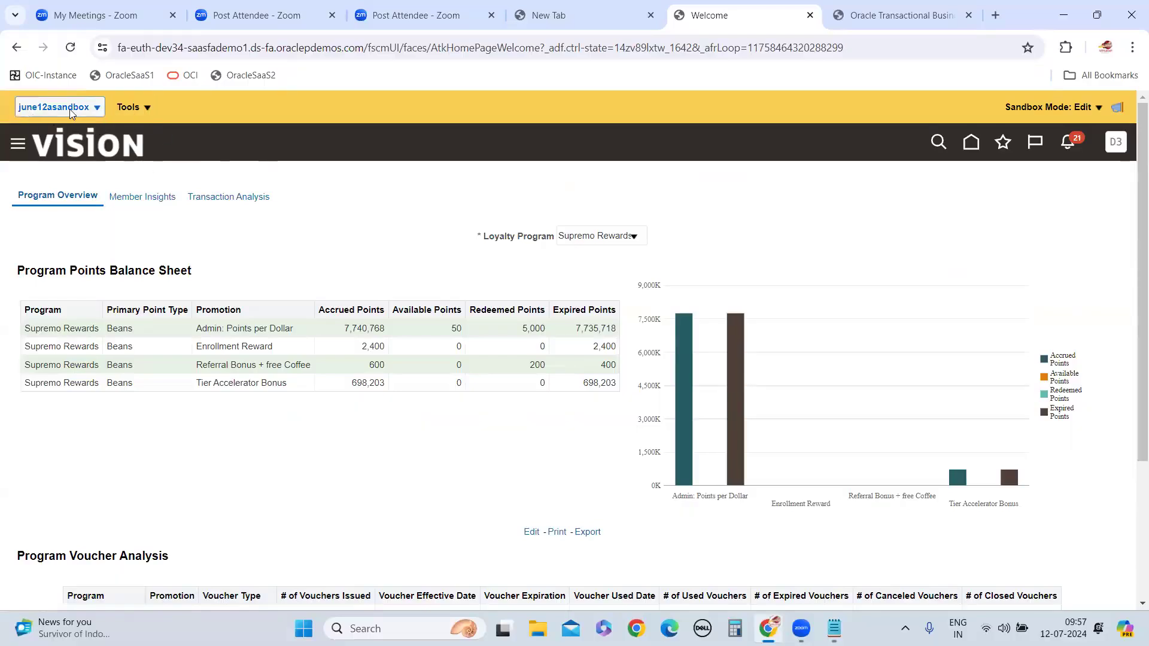
pyautogui.click(94, 114)
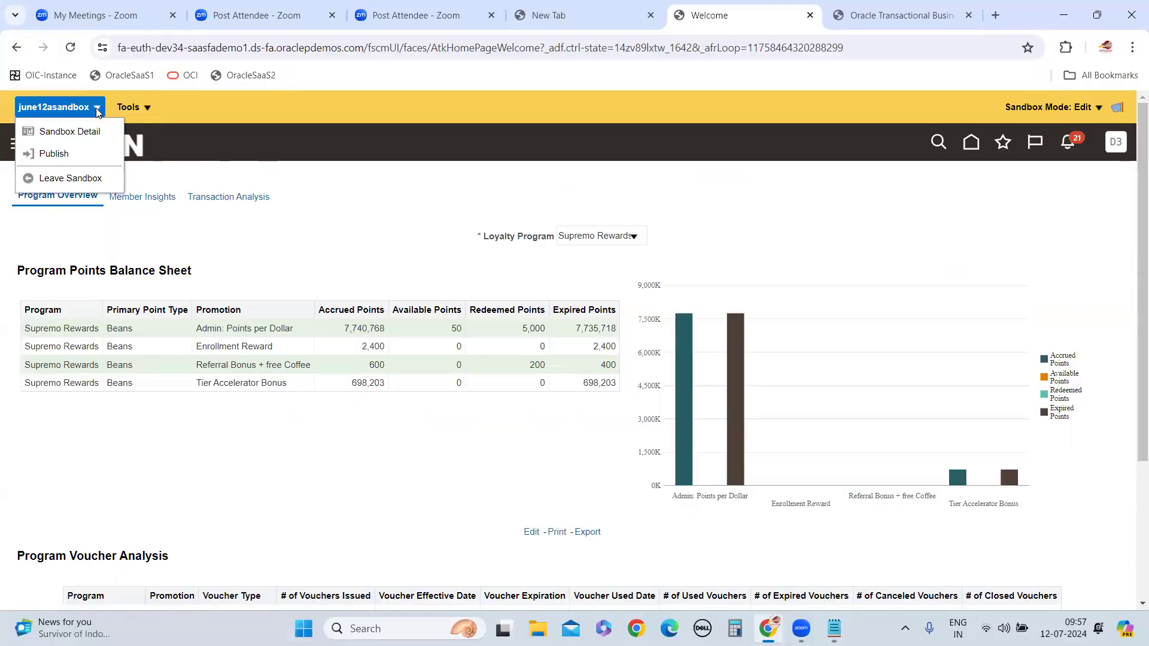
pyautogui.click(55, 155)
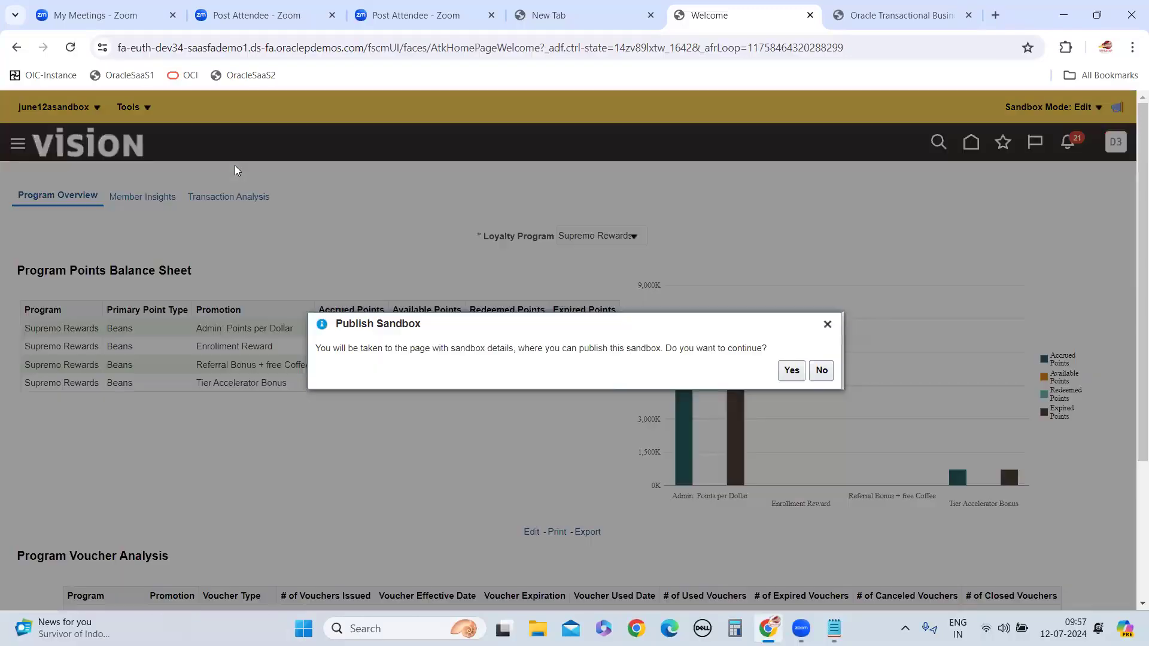
pyautogui.click(791, 370)
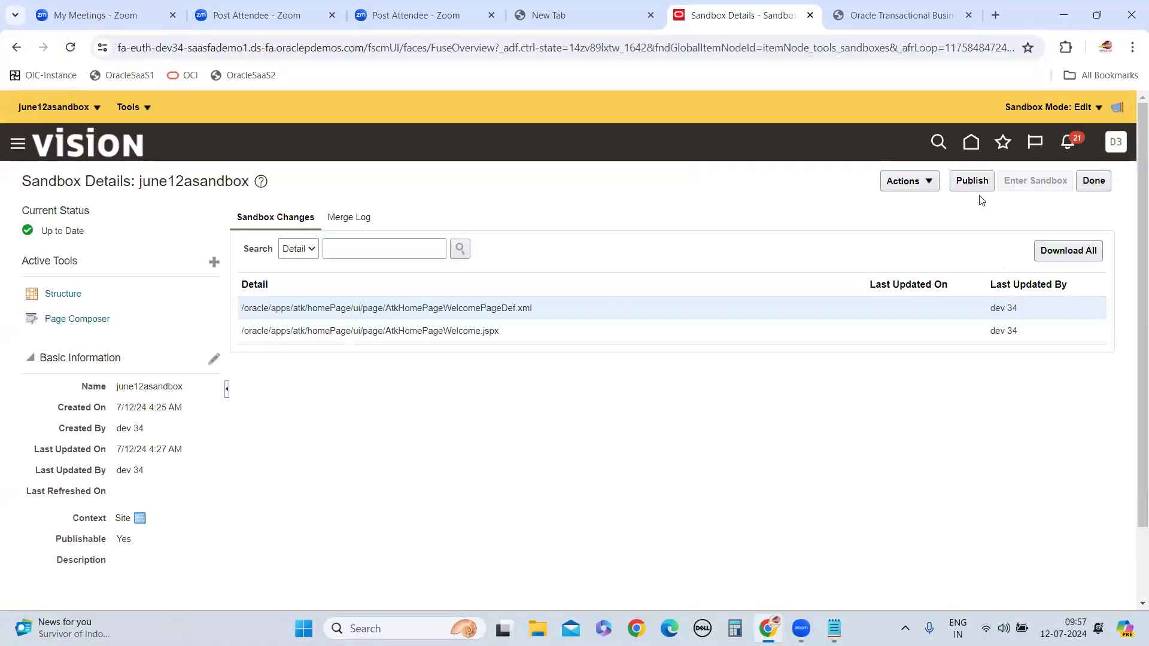
pyautogui.click(976, 181)
pyautogui.click(792, 370)
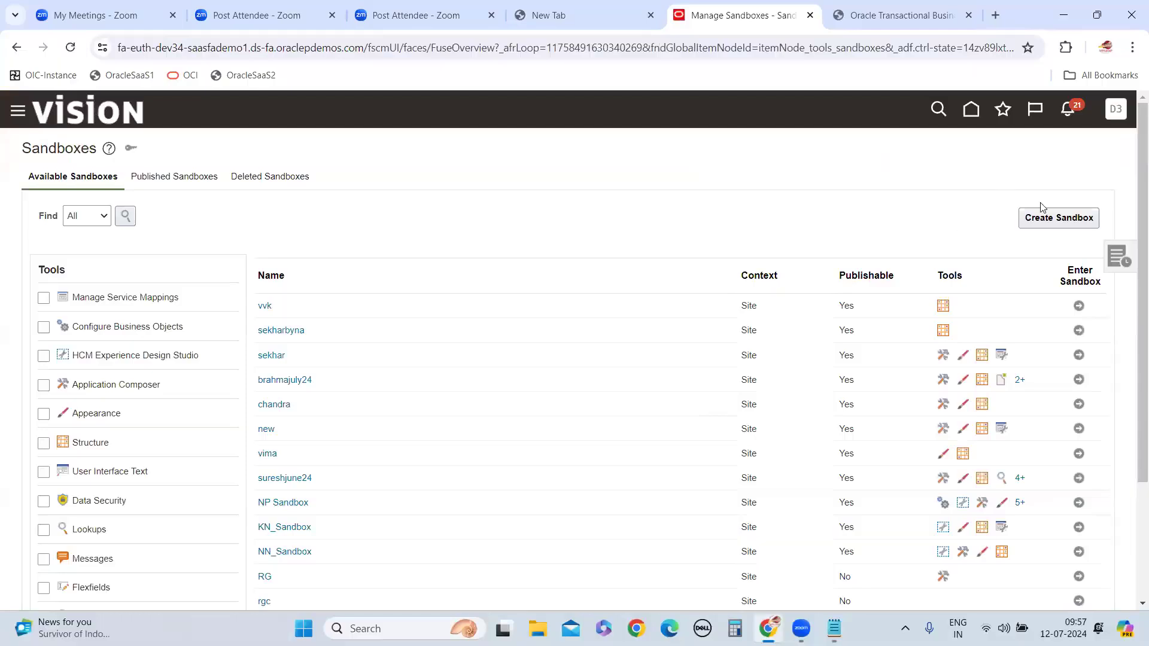
# Return to the home page and open My Dashboard to check the published removal
pyautogui.click(971, 111)
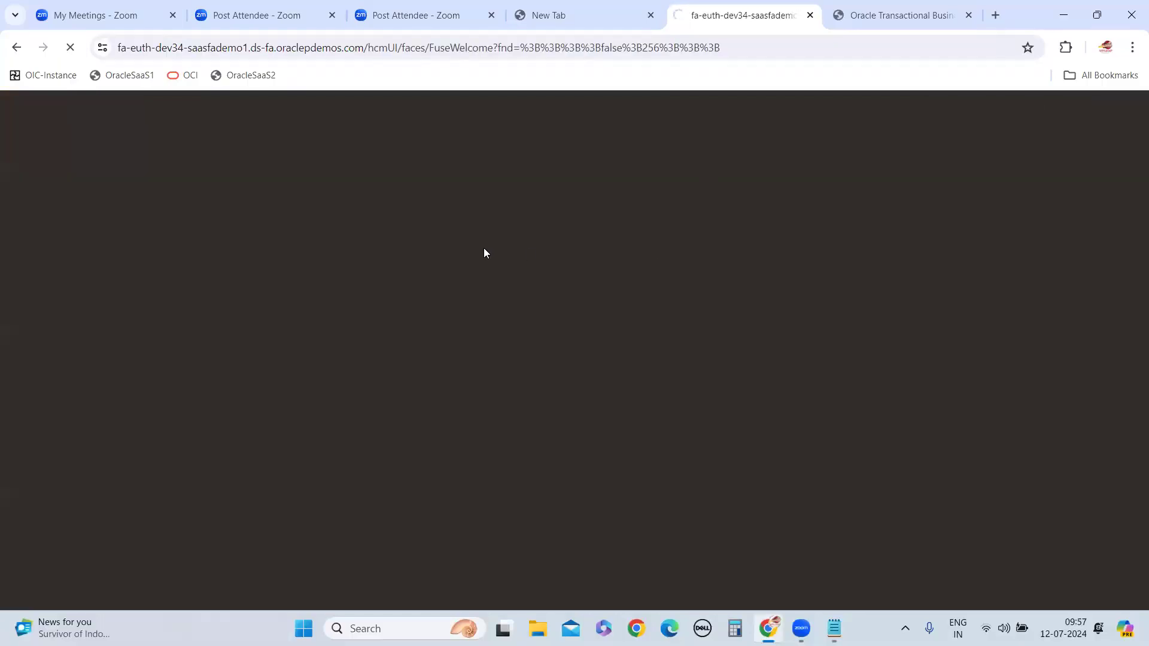
pyautogui.scroll(-10, 527, 299)
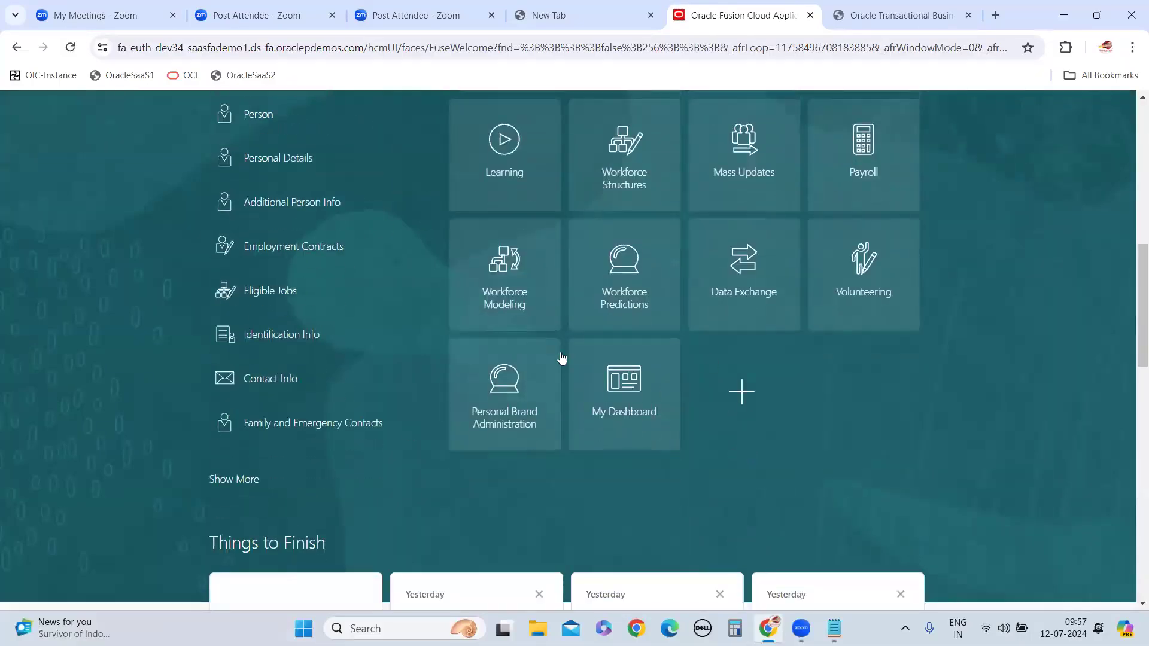
pyautogui.click(614, 388)
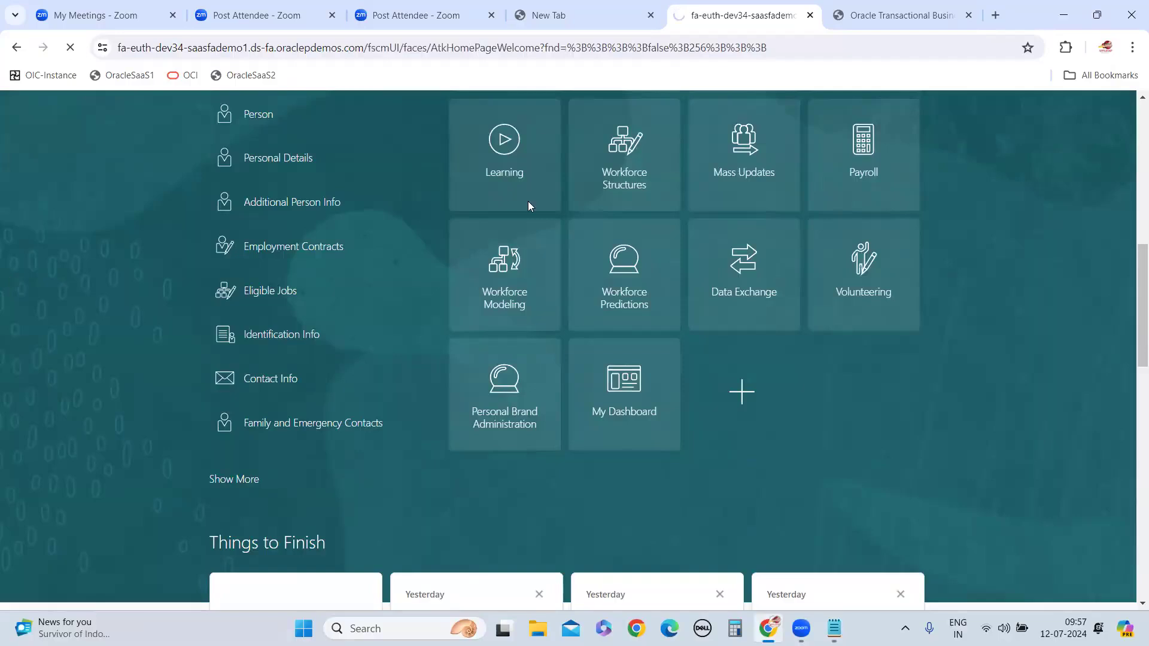